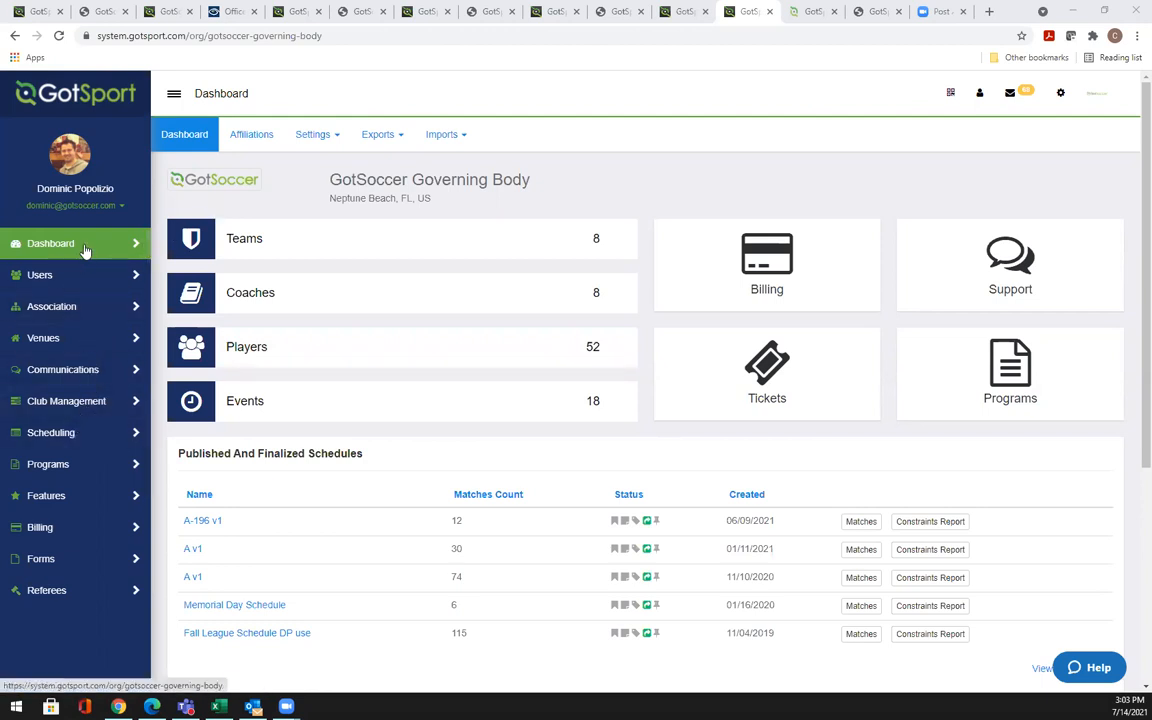
Expand Scheduling and open the Competitions page listing the 9 competitions
left_click(80, 434)
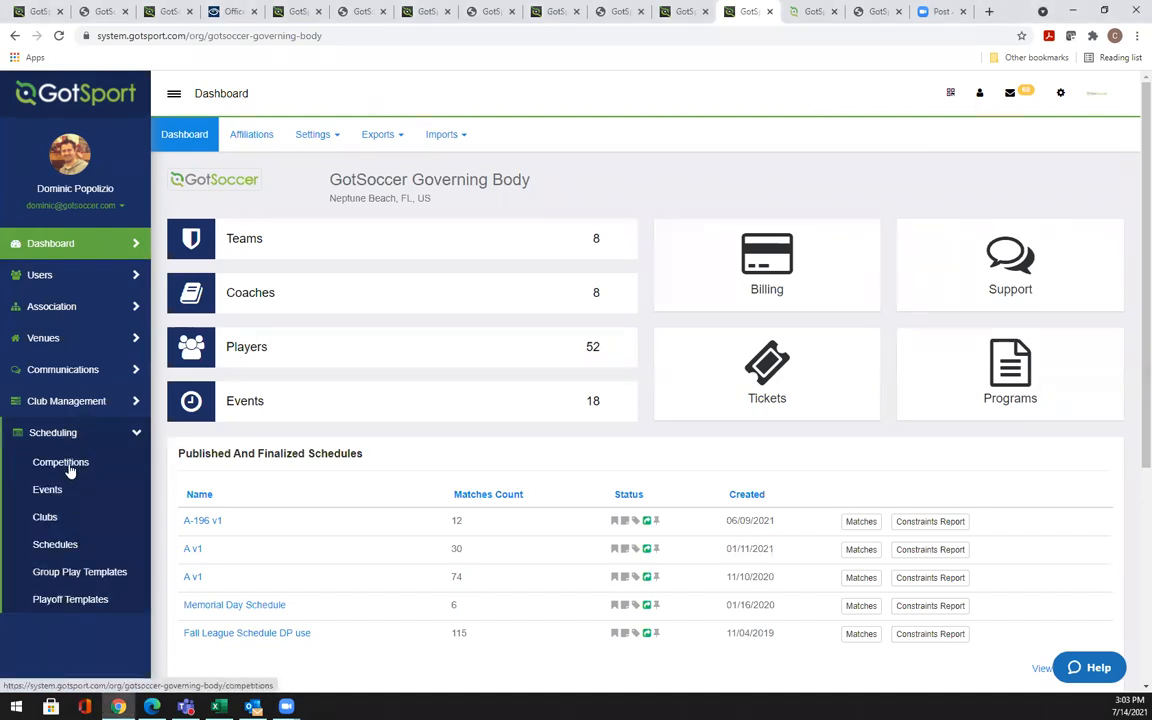
left_click(70, 467)
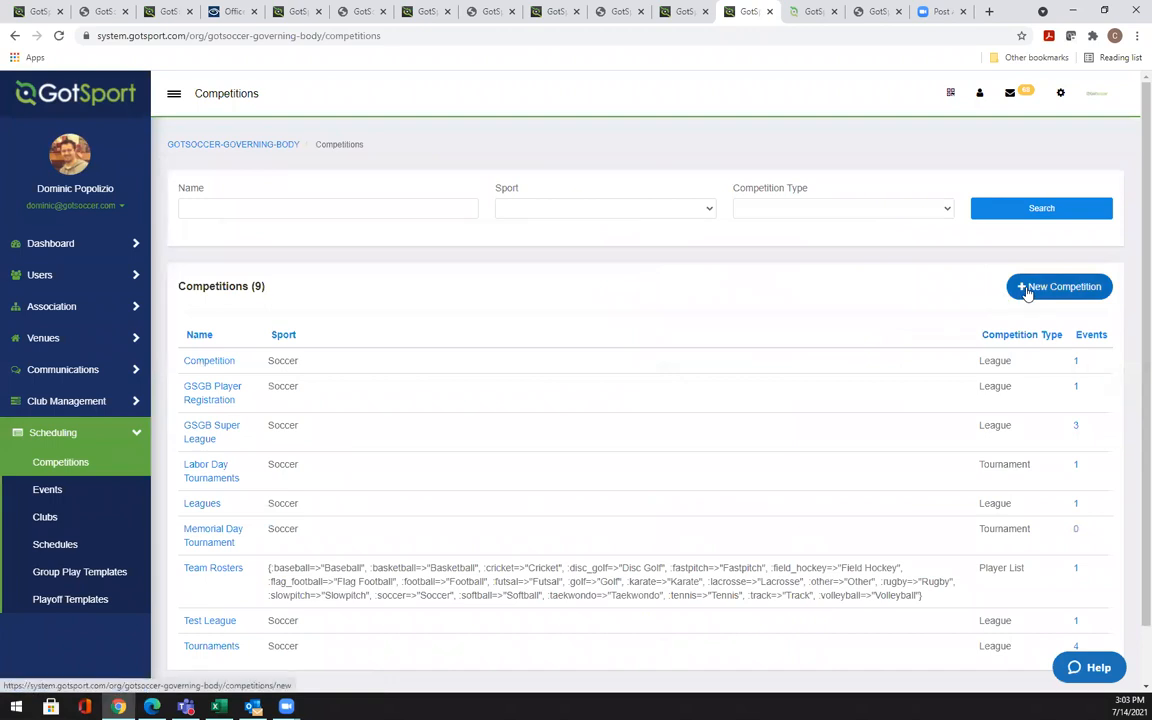
left_click(1027, 288)
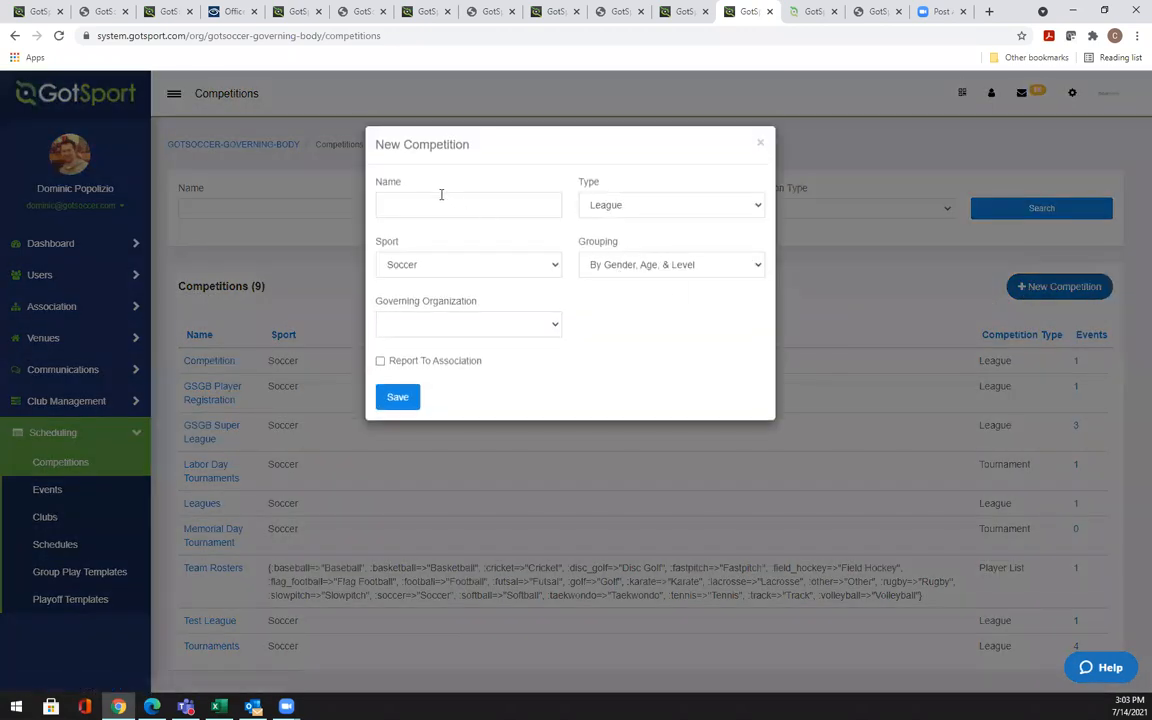
left_click(432, 204)
type("Me")
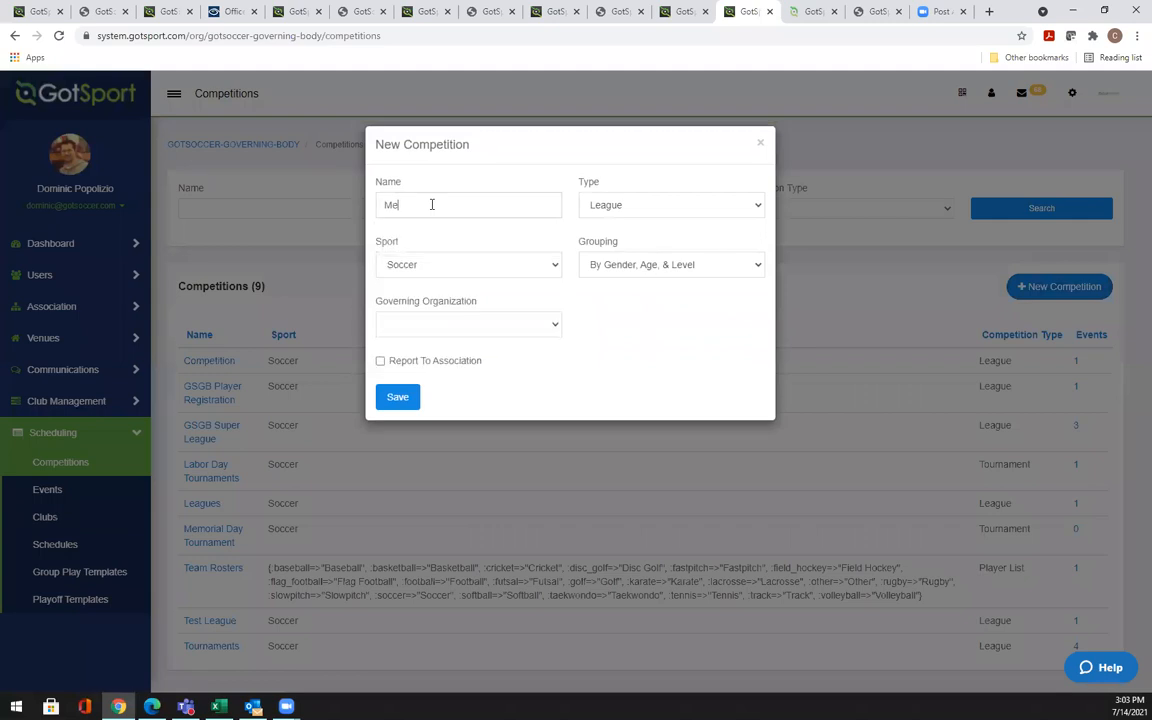
key("BackSpace")
key("BackSpace")
key("BackSpace")
type("Leagu")
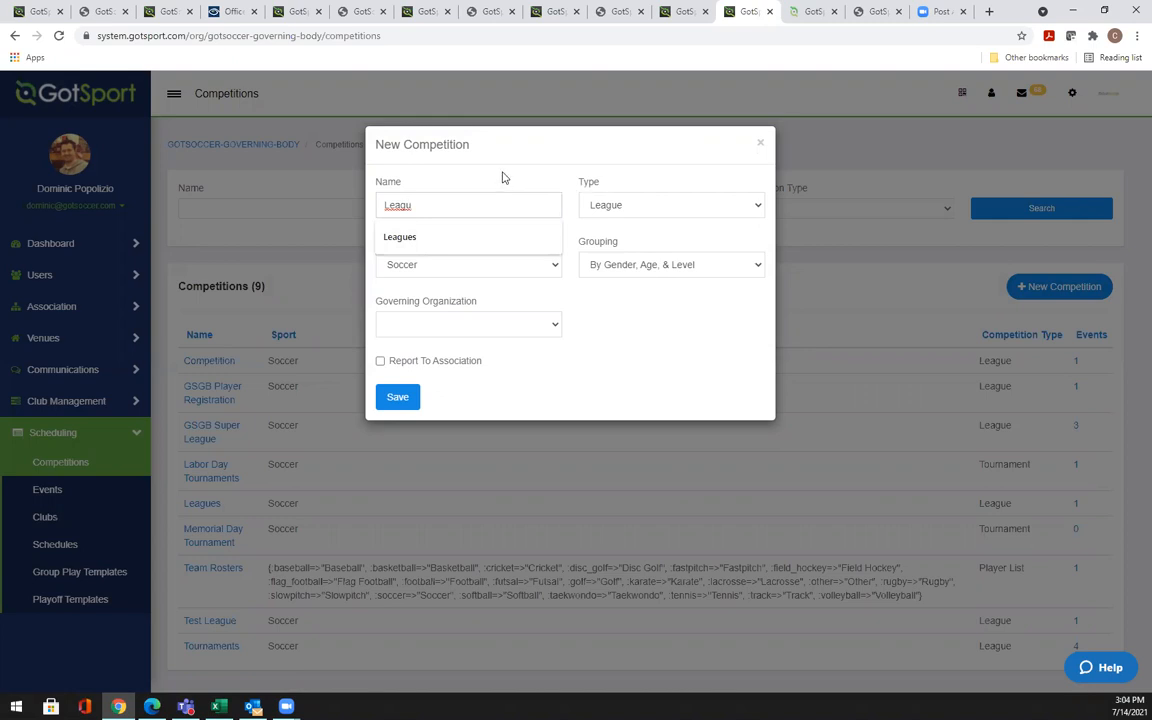
key("BackSpace")
key("BackSpace")
key("BackSpace")
key("BackSpace")
key("BackSpace")
type("Tournaments")
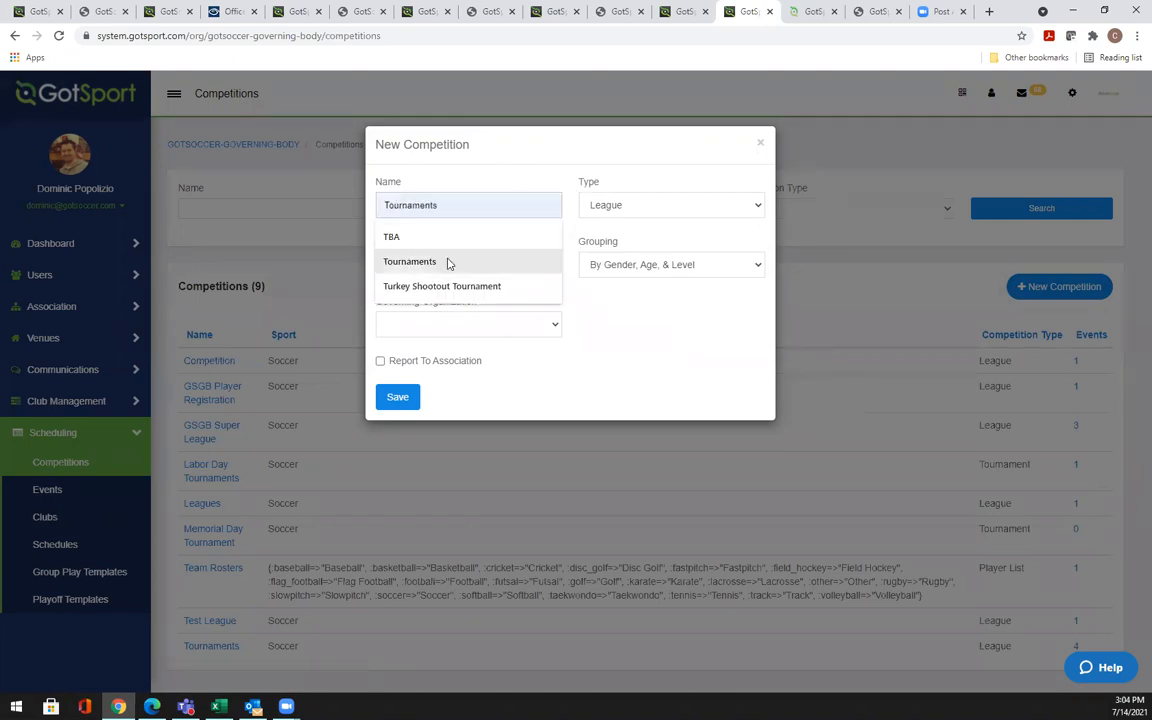
left_click(447, 261)
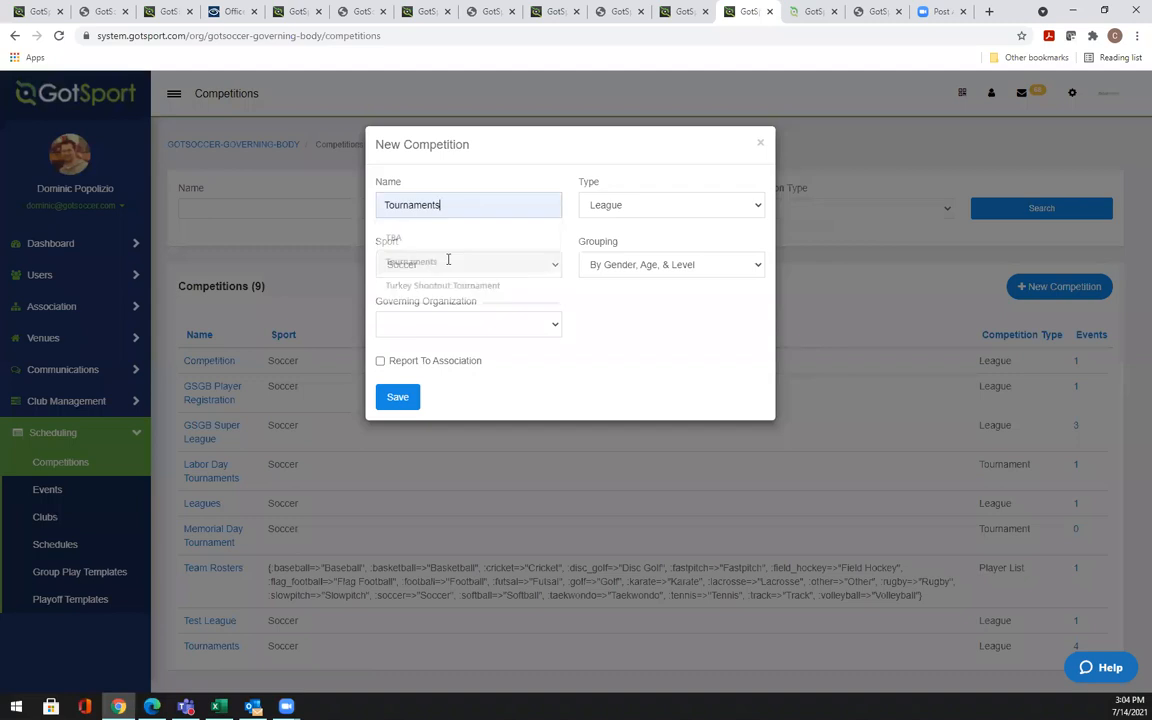
left_click(642, 206)
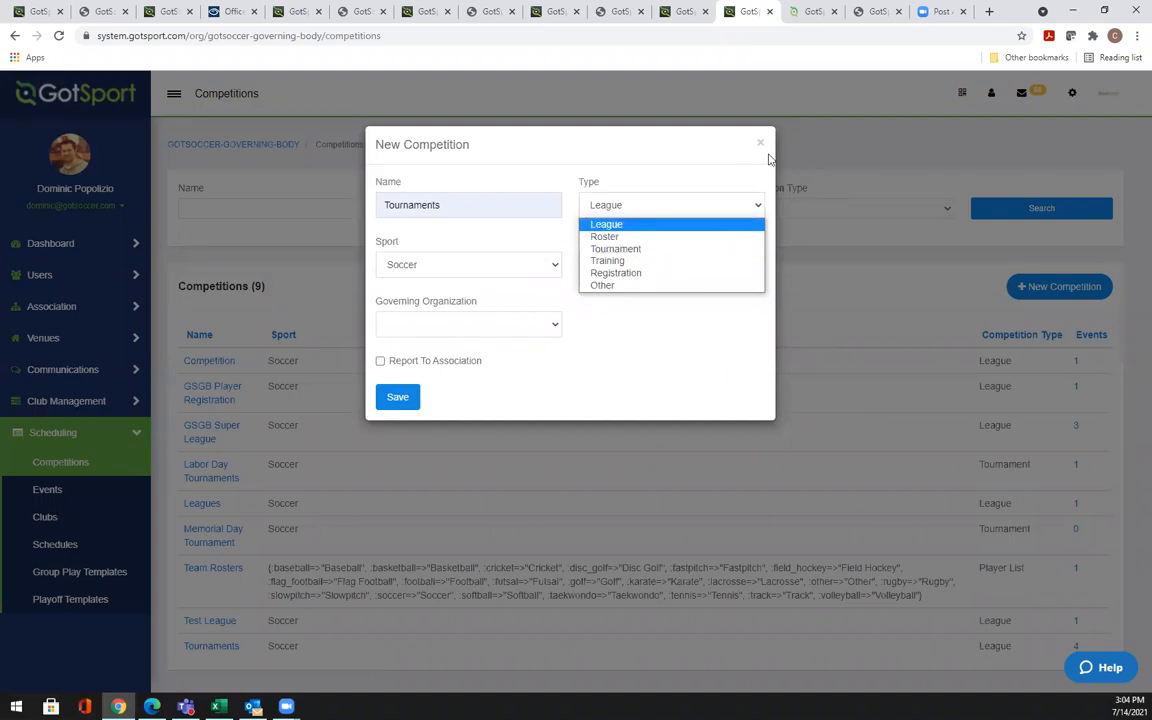
left_click(661, 153)
left_click(437, 266)
left_click(497, 235)
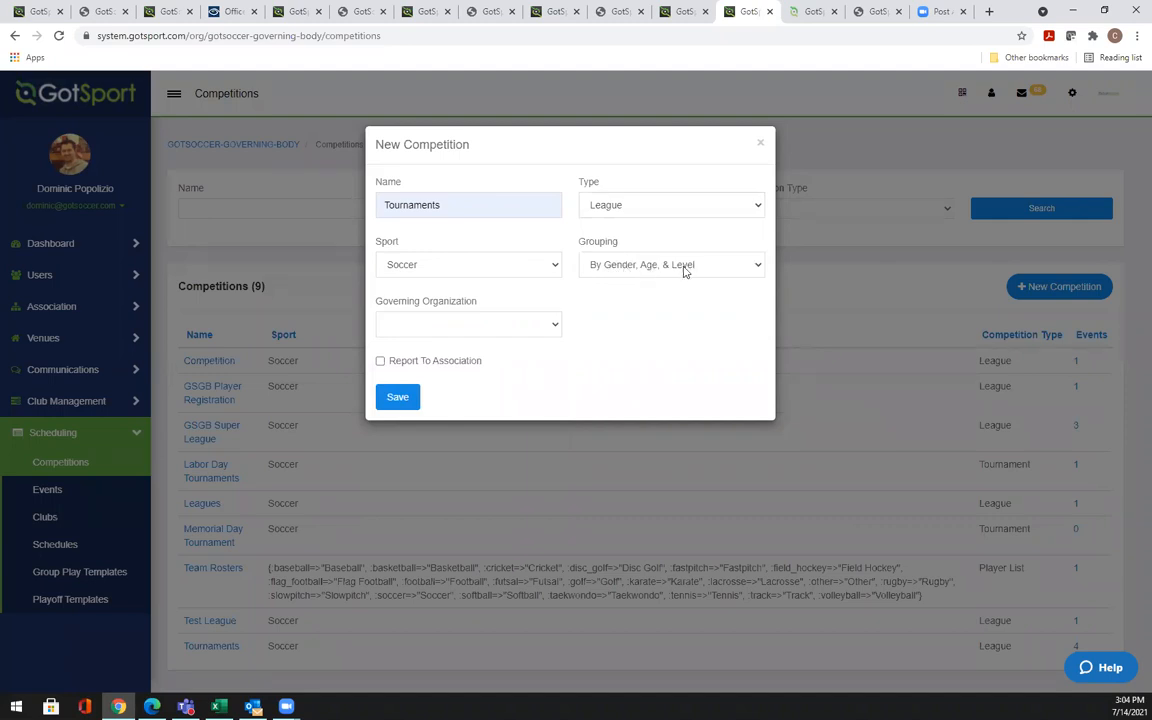
left_click(446, 332)
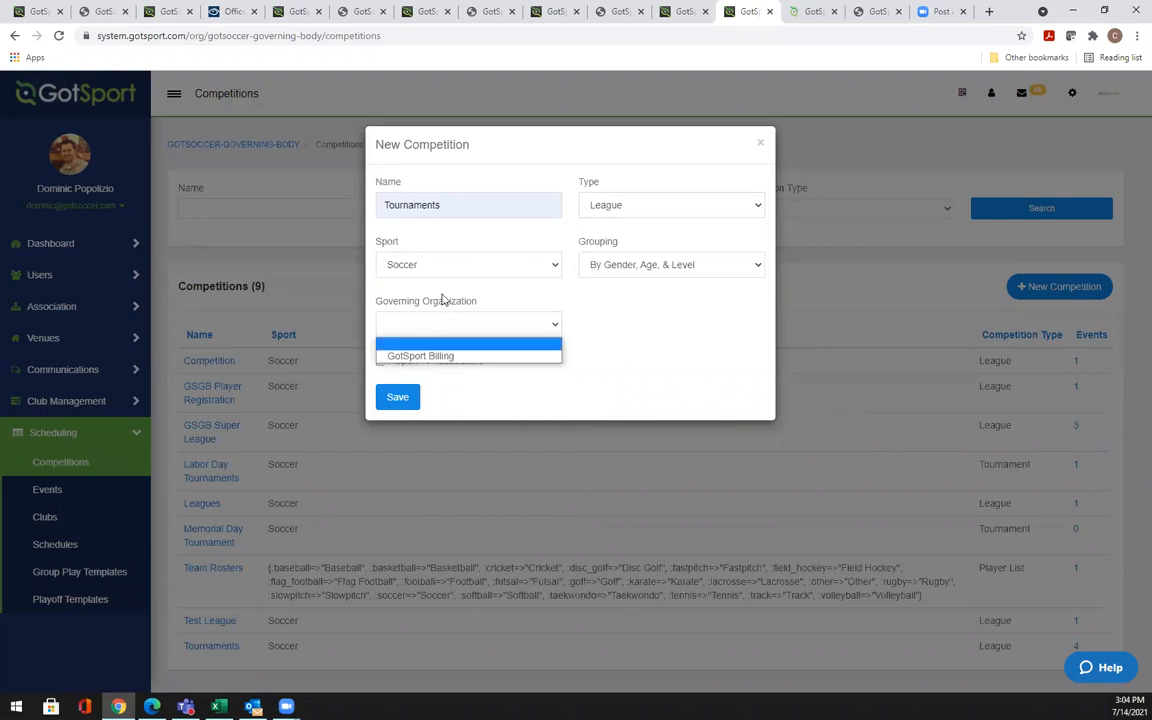
left_click(588, 303)
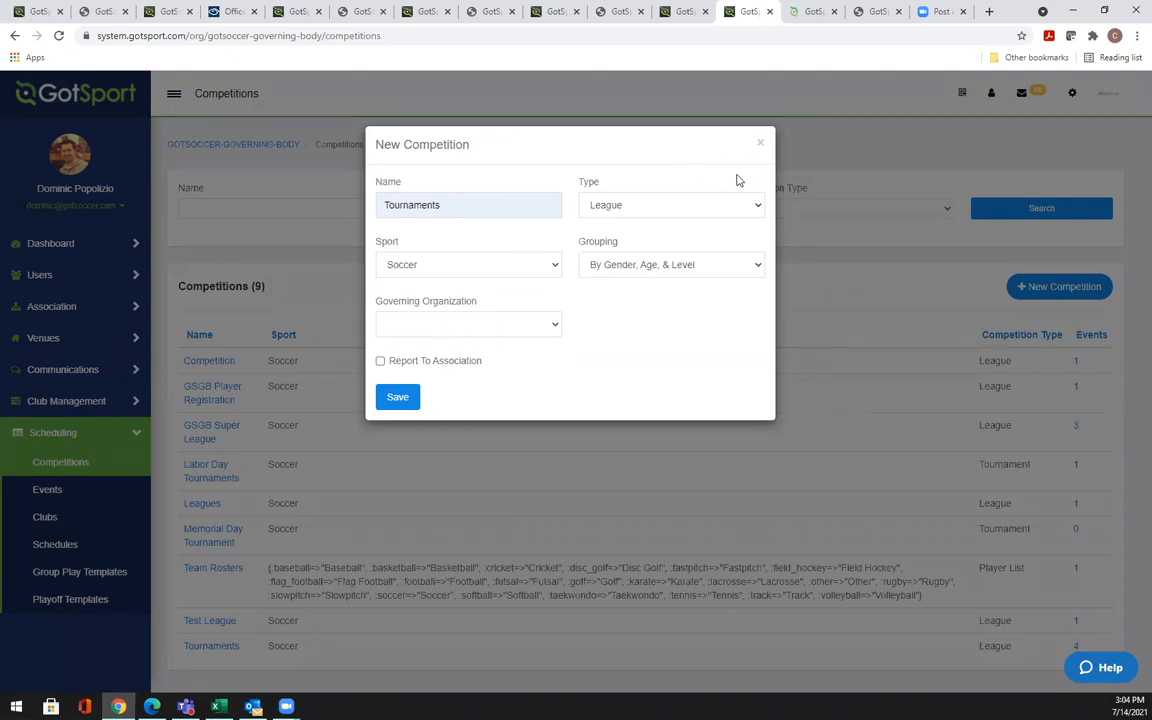
left_click(762, 147)
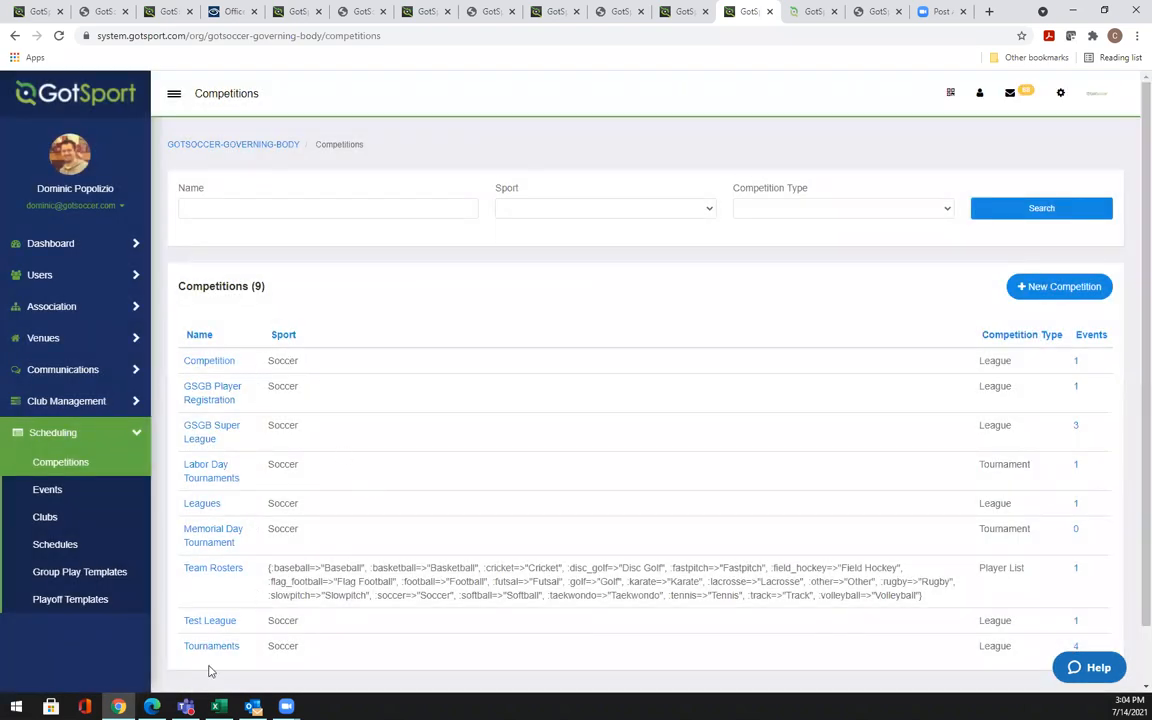
Open the Tournaments competition, scroll to its 6 events and start a New Event
left_click(213, 647)
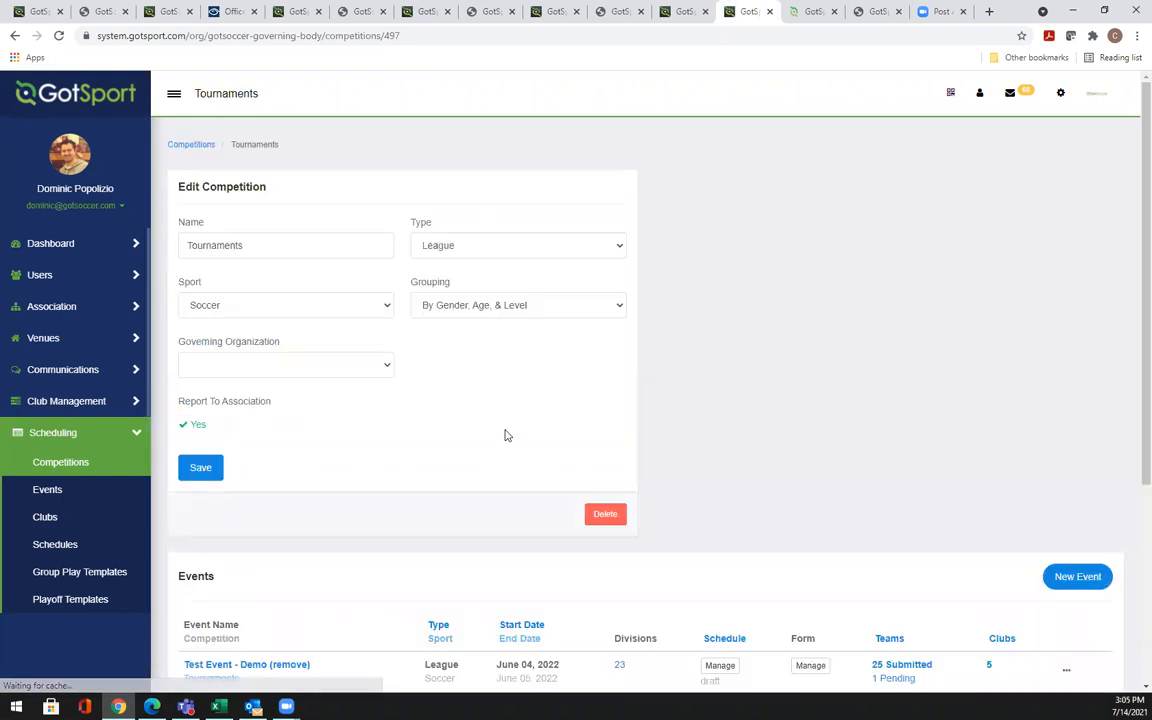
scroll(1131, 240, "down", 2)
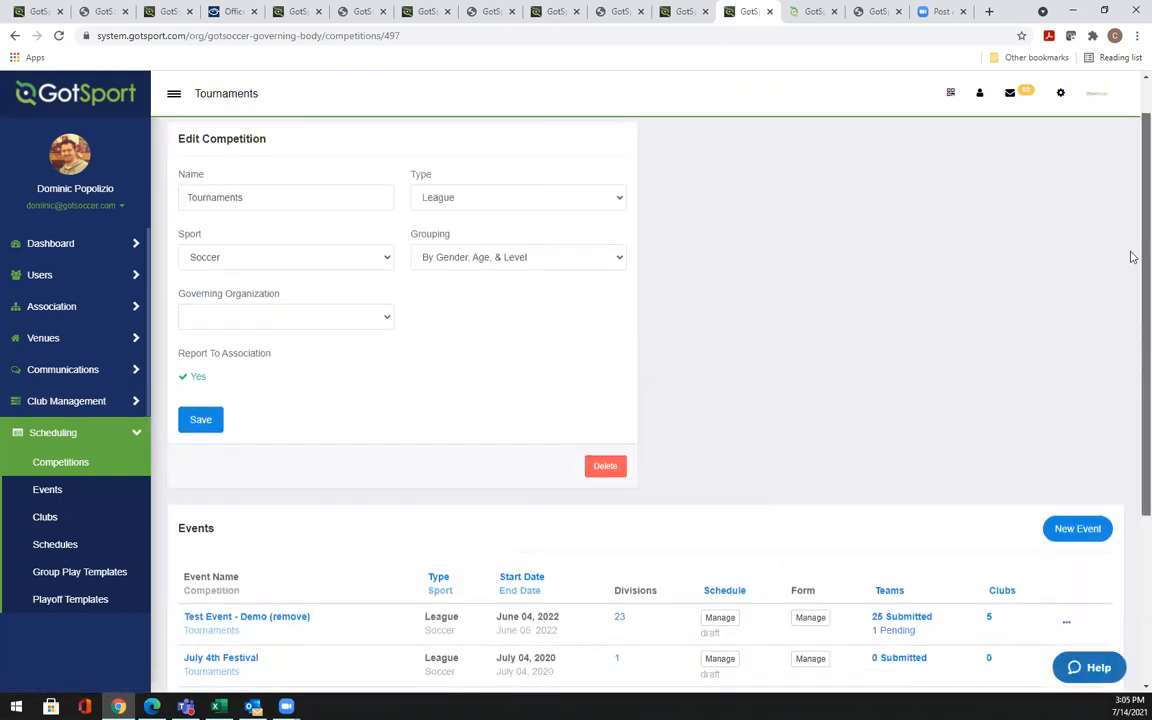
scroll(1131, 280, "down", 1)
scroll(1131, 288, "up", 1)
scroll(1131, 298, "down", 1)
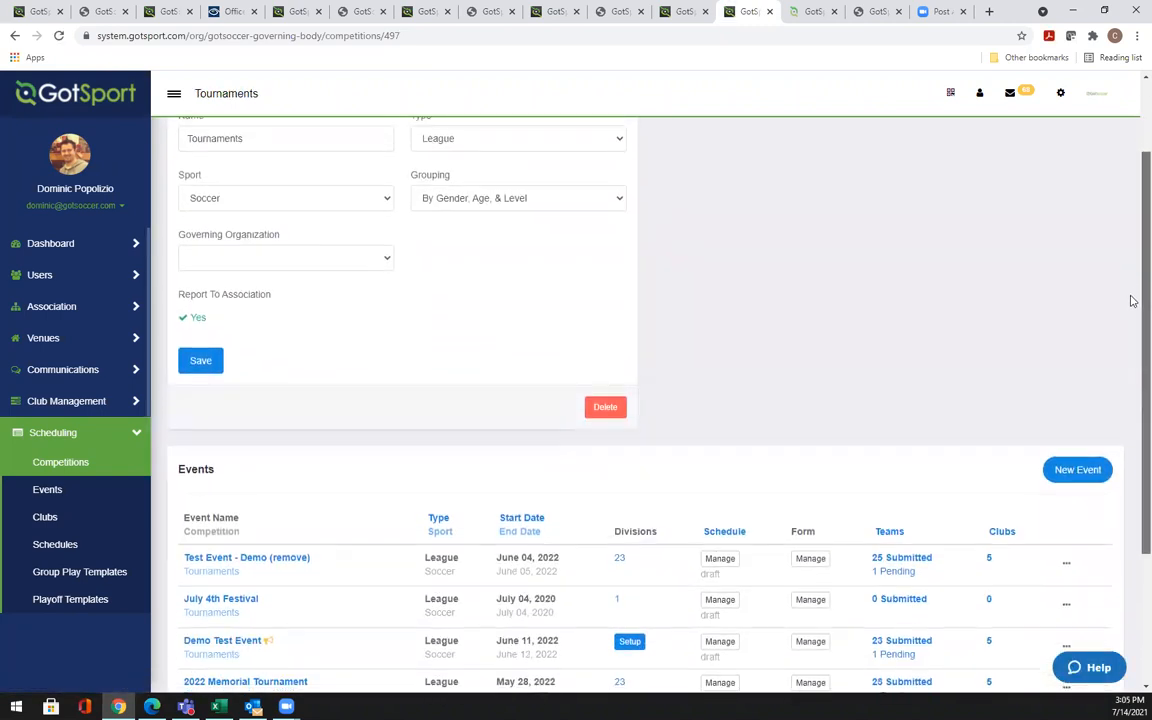
scroll(1131, 321, "down", 4)
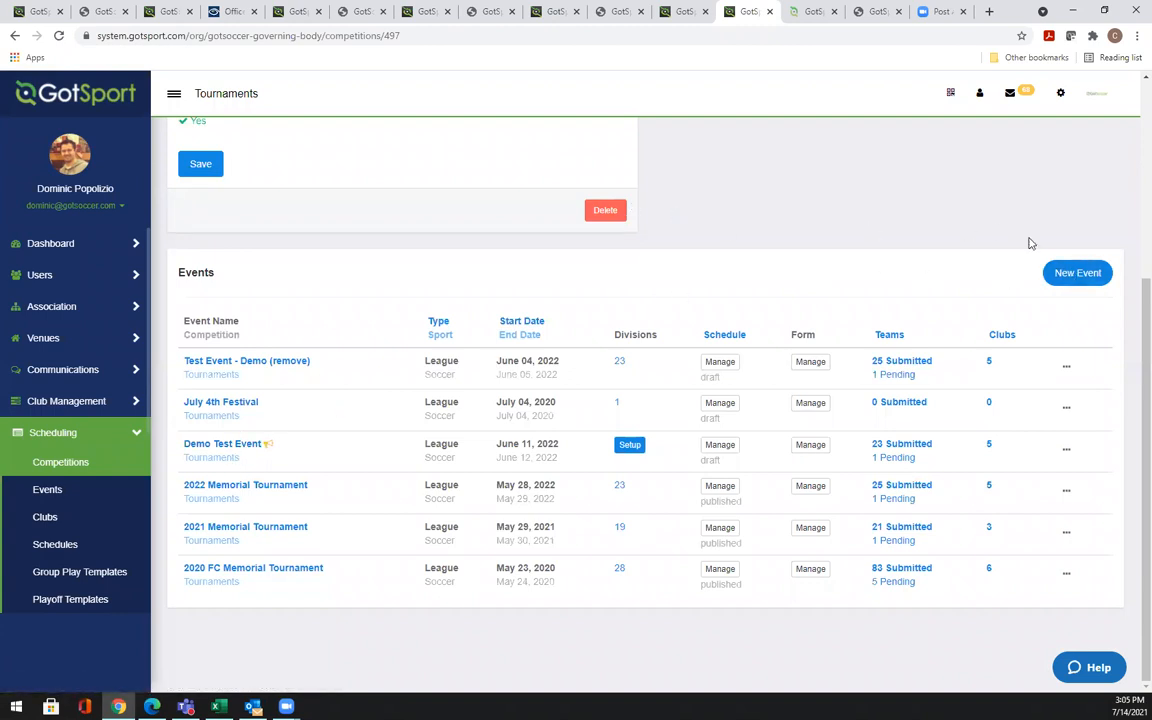
left_click(1064, 276)
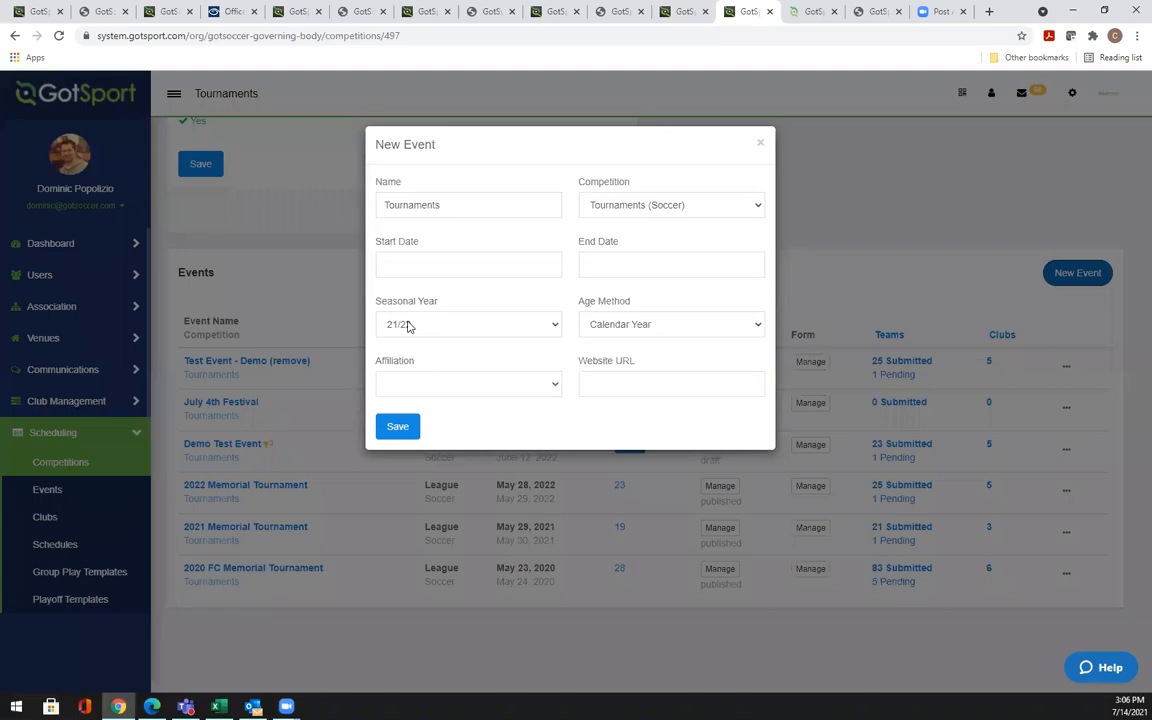
Keep Calendar Year as age method, leave Affiliation blank, and close the New Event form unsaved
left_click(664, 334)
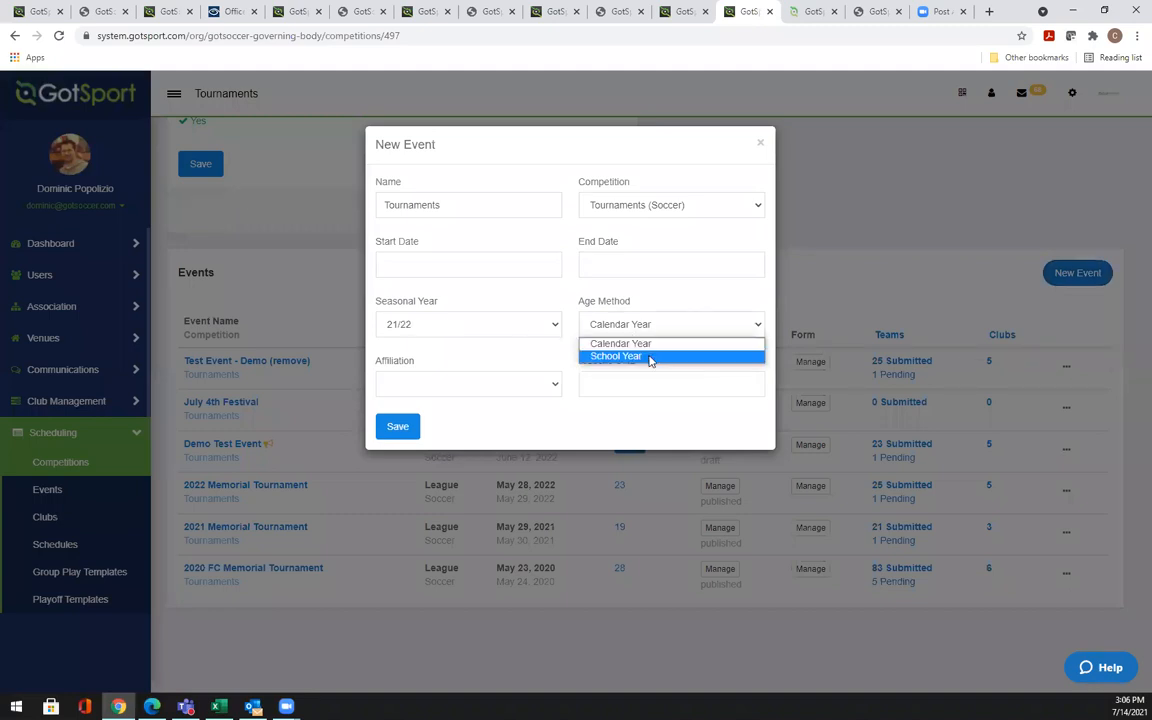
left_click(540, 257)
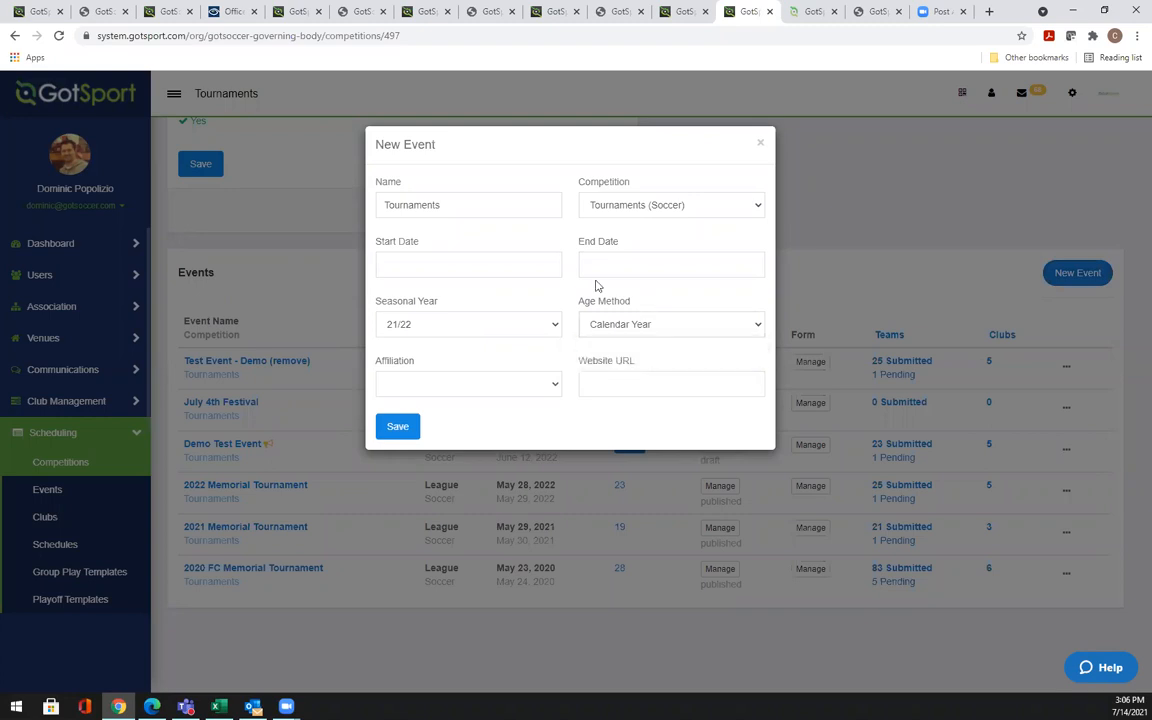
left_click(458, 385)
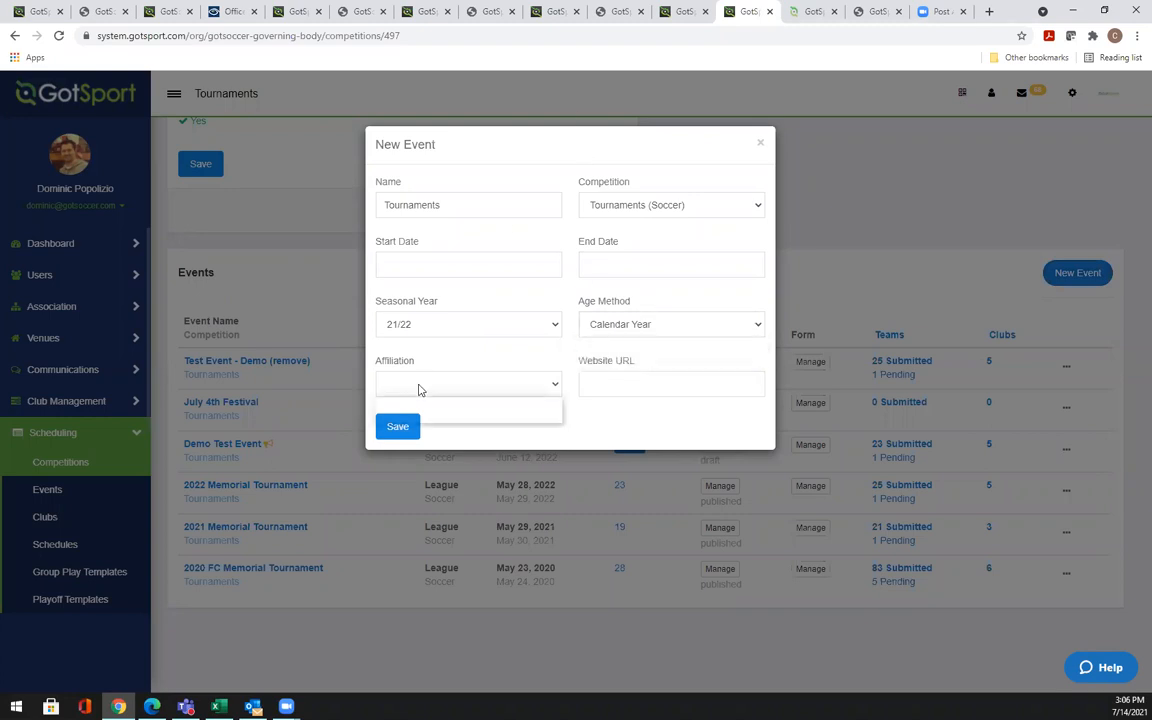
left_click(508, 348)
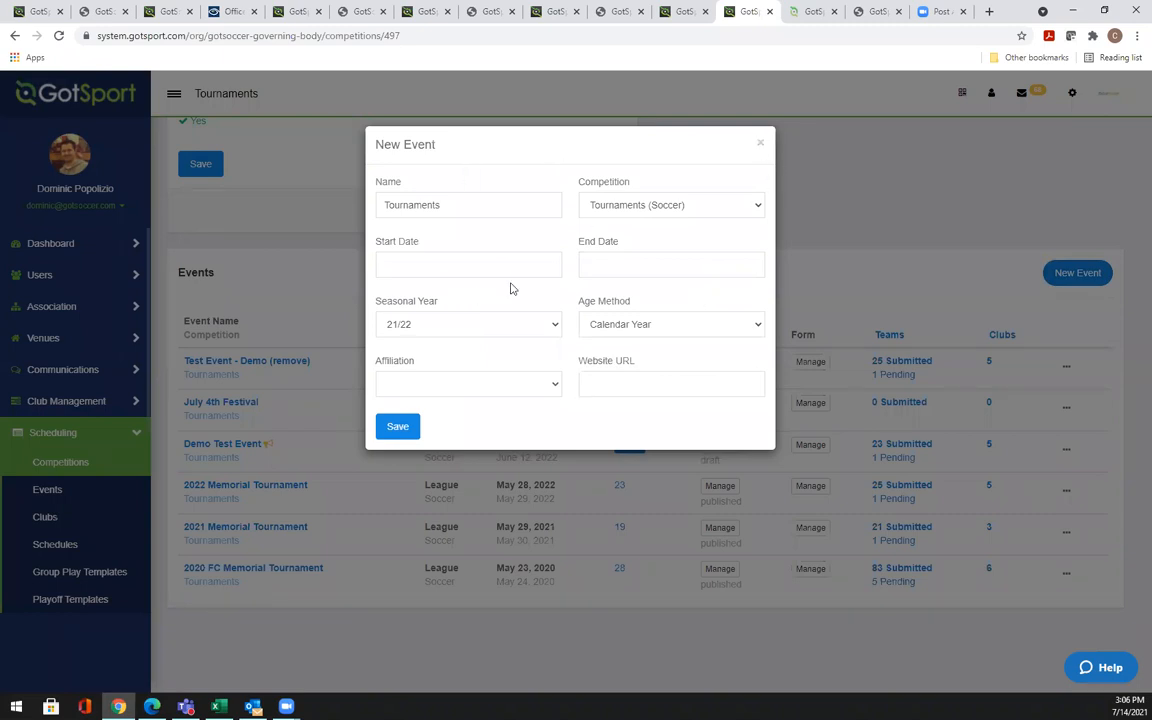
left_click(761, 146)
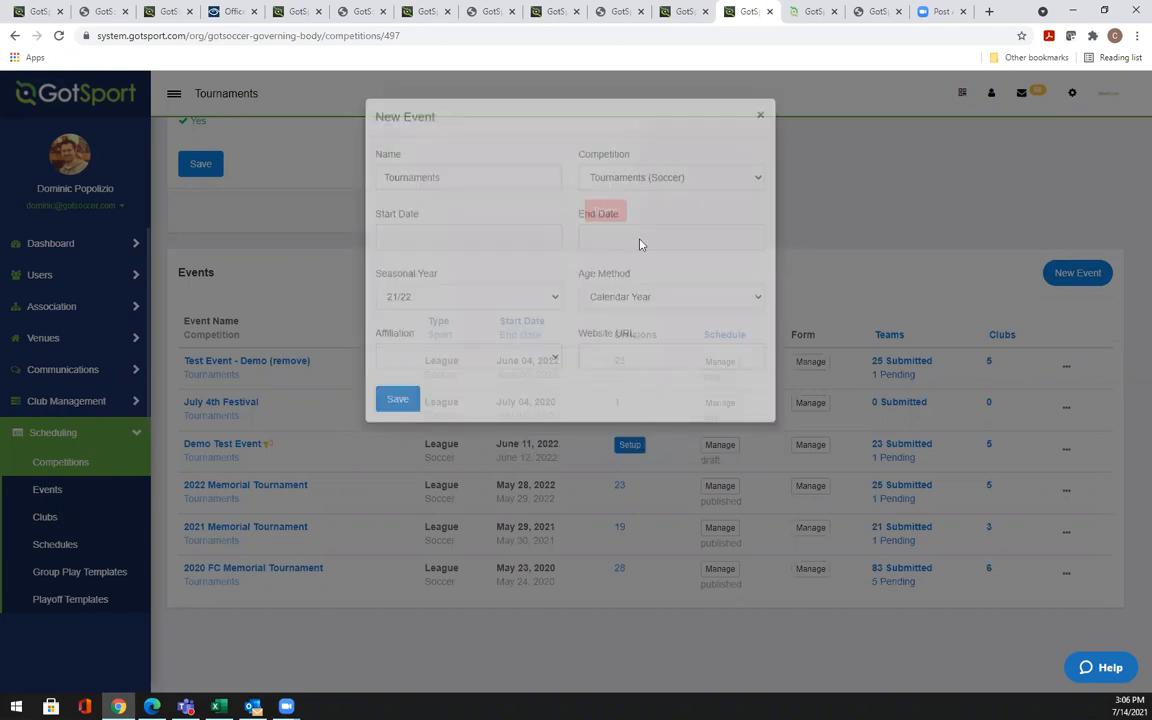
scroll(1131, 371, "up", 2)
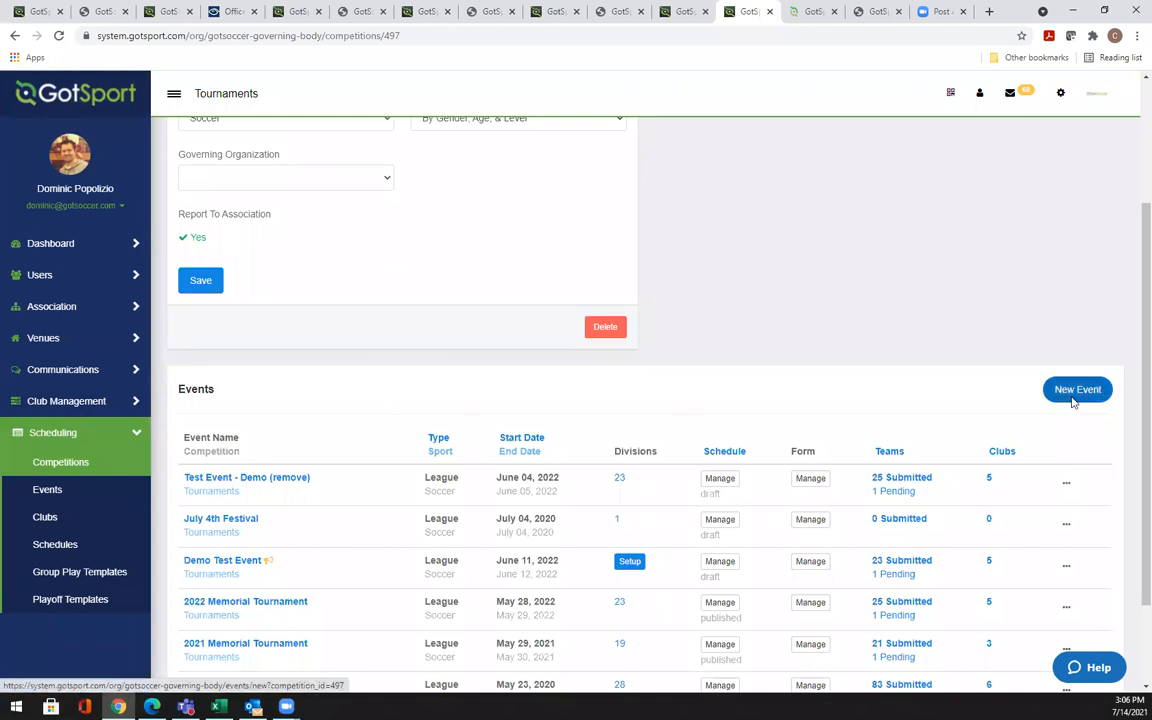
left_click(238, 562)
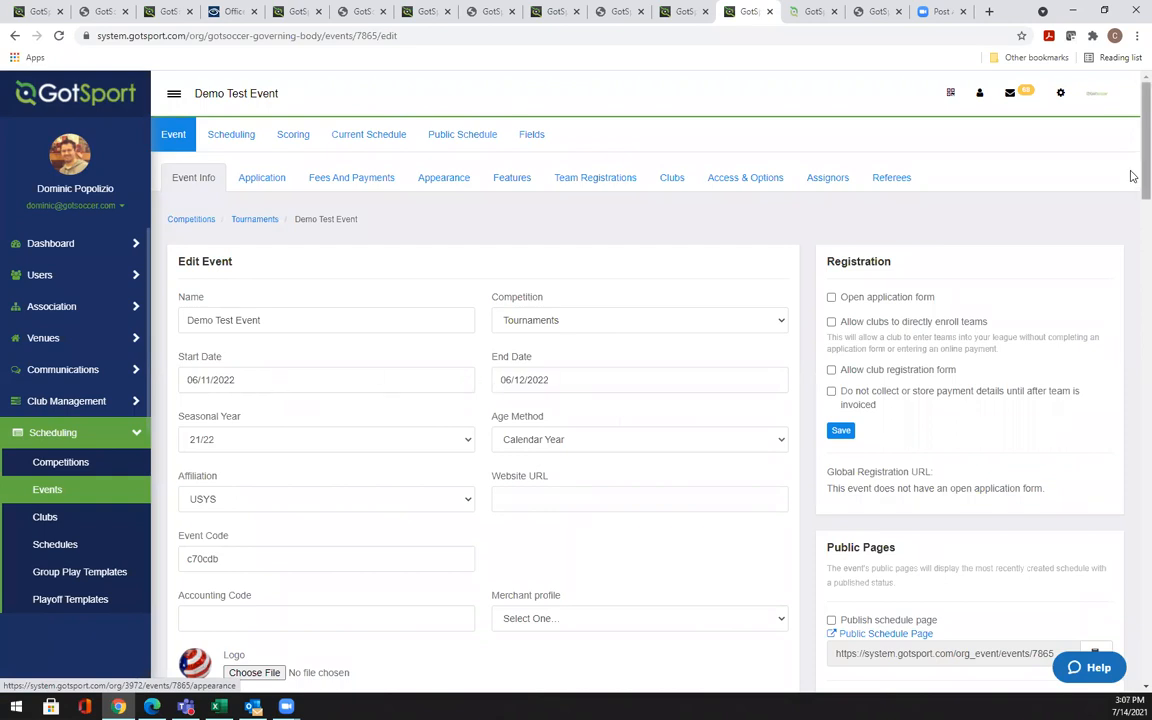
scroll(1133, 176, "down", 2)
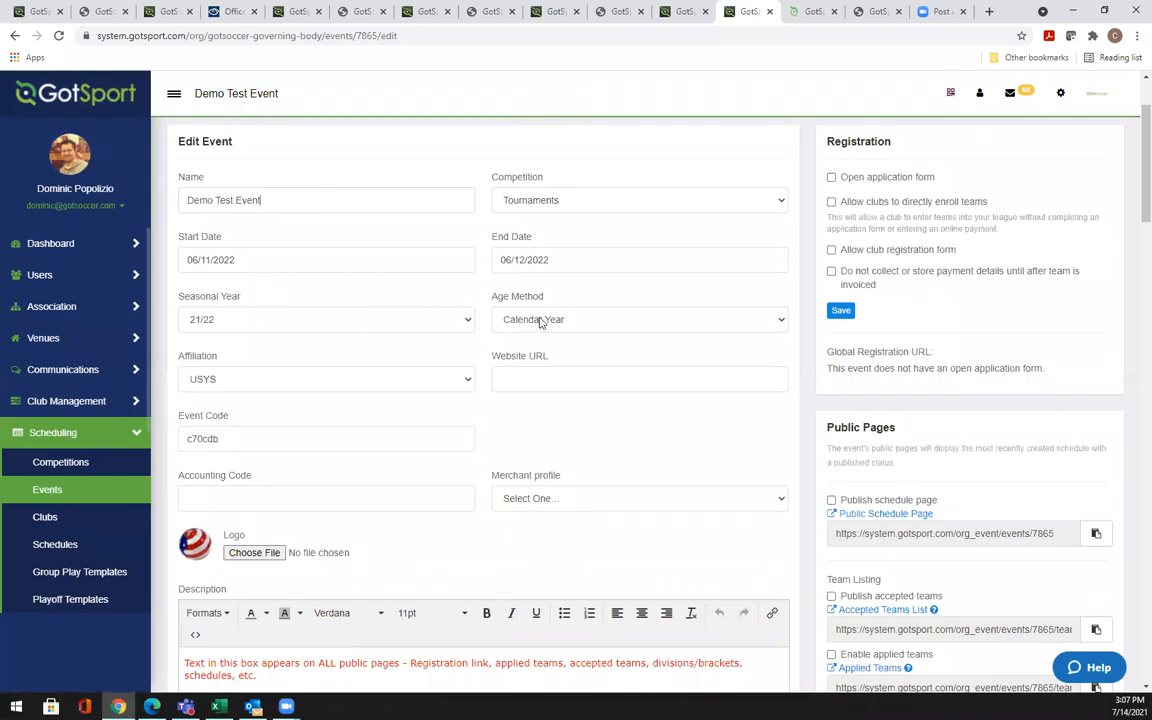
mouse_move(246, 436)
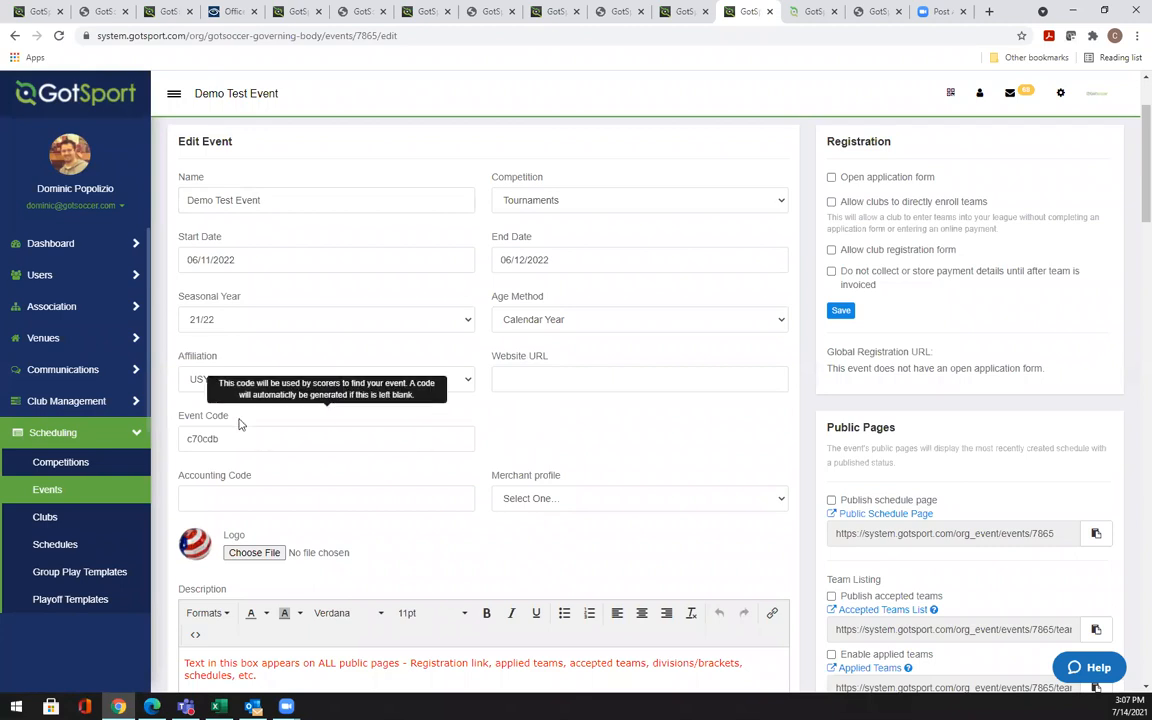
scroll(240, 428, "down", 1)
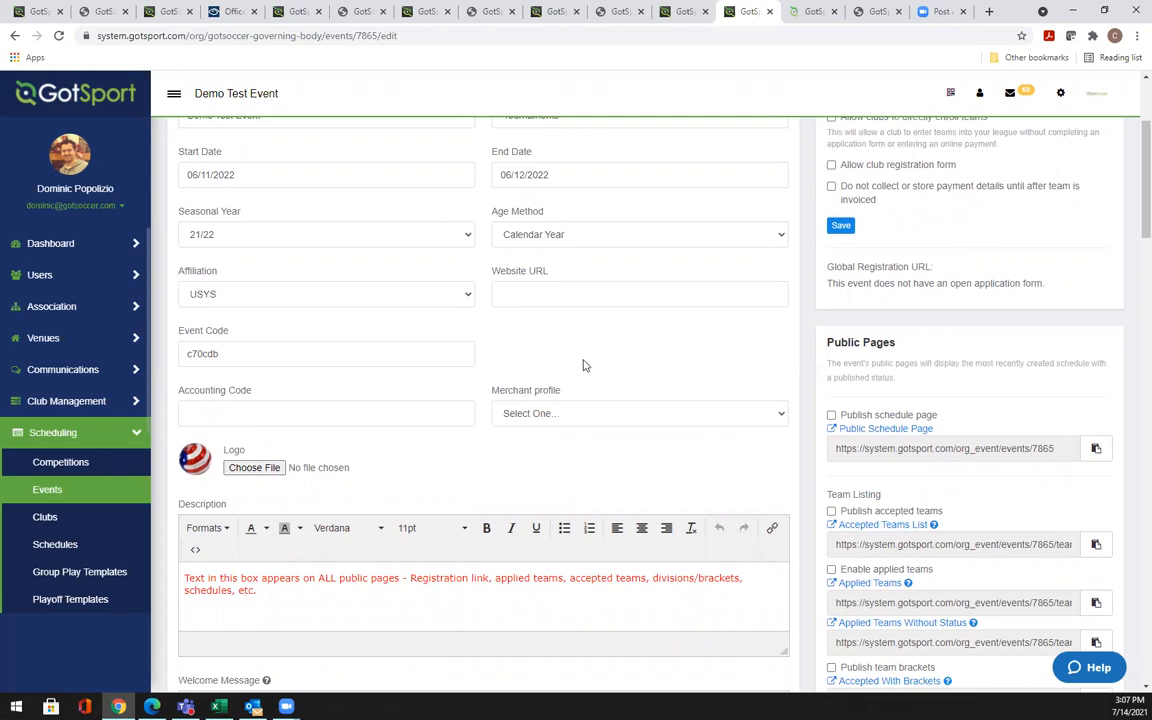
scroll(588, 360, "down", 1)
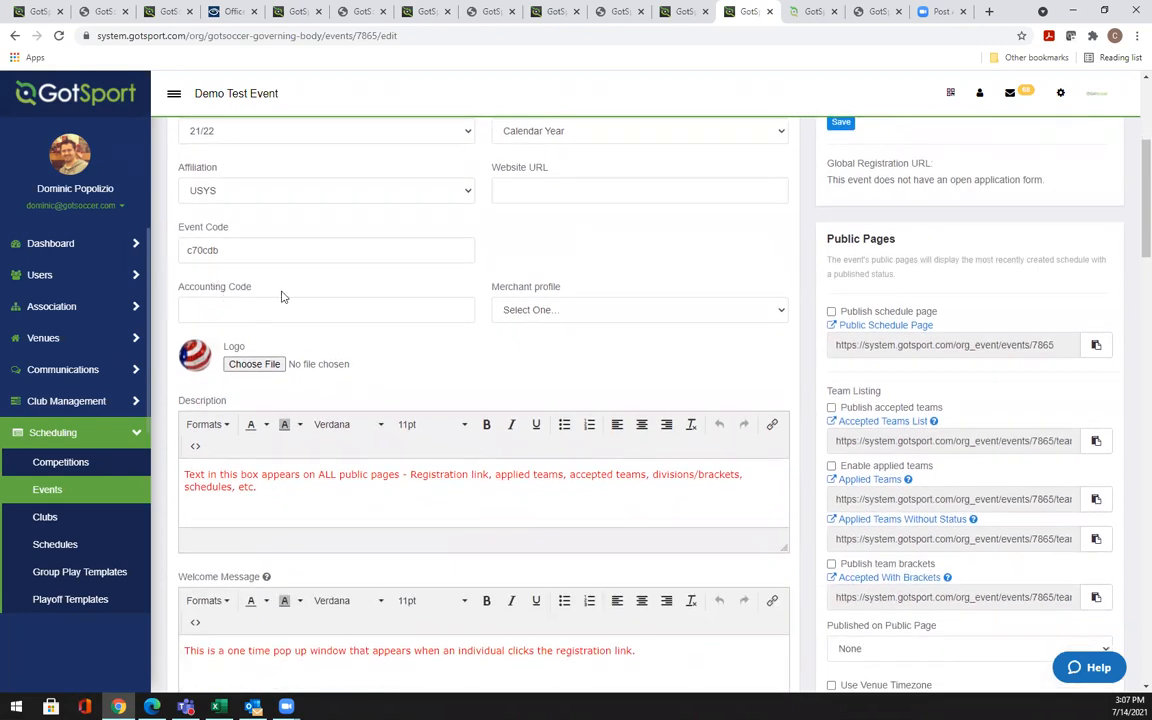
Choose GotSoccer State Demo as merchant profile and enter accounting code Demo21
left_click(560, 312)
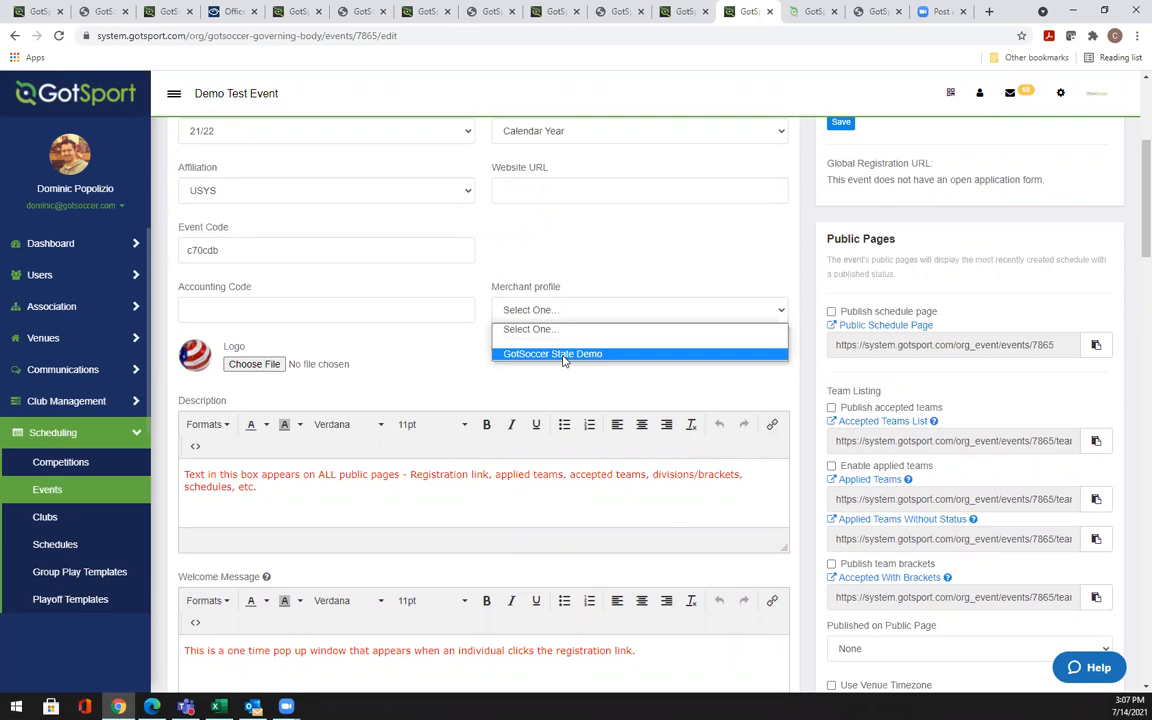
left_click(563, 355)
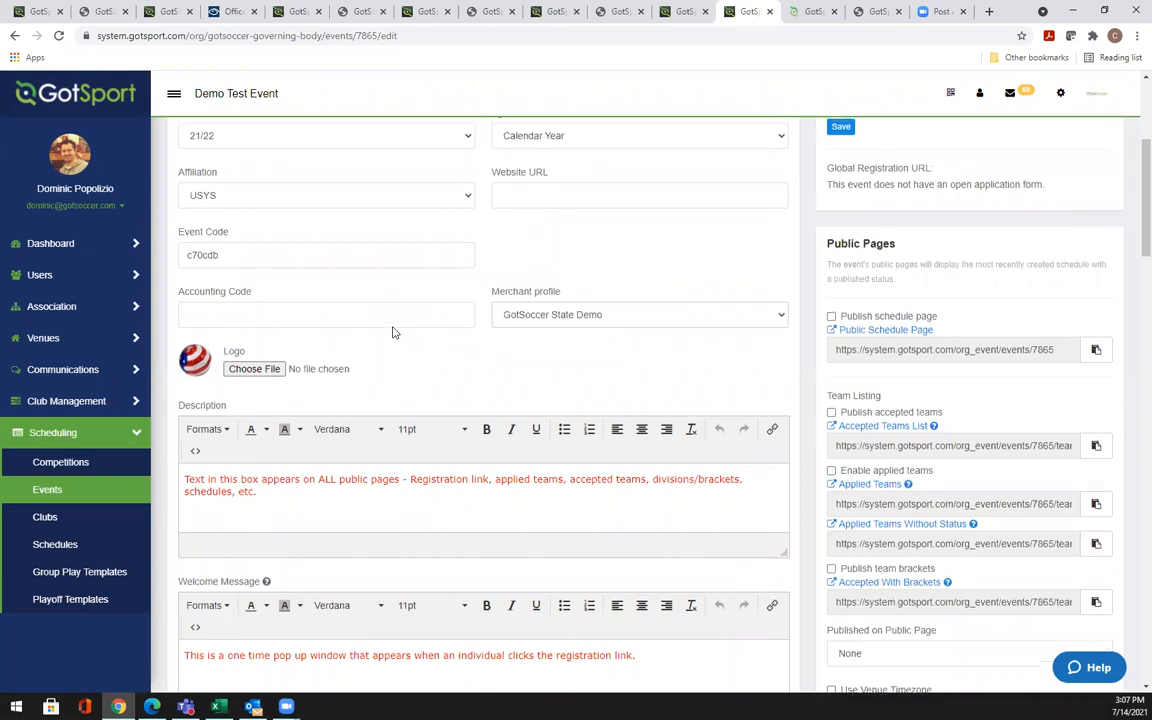
scroll(370, 350, "up", 2)
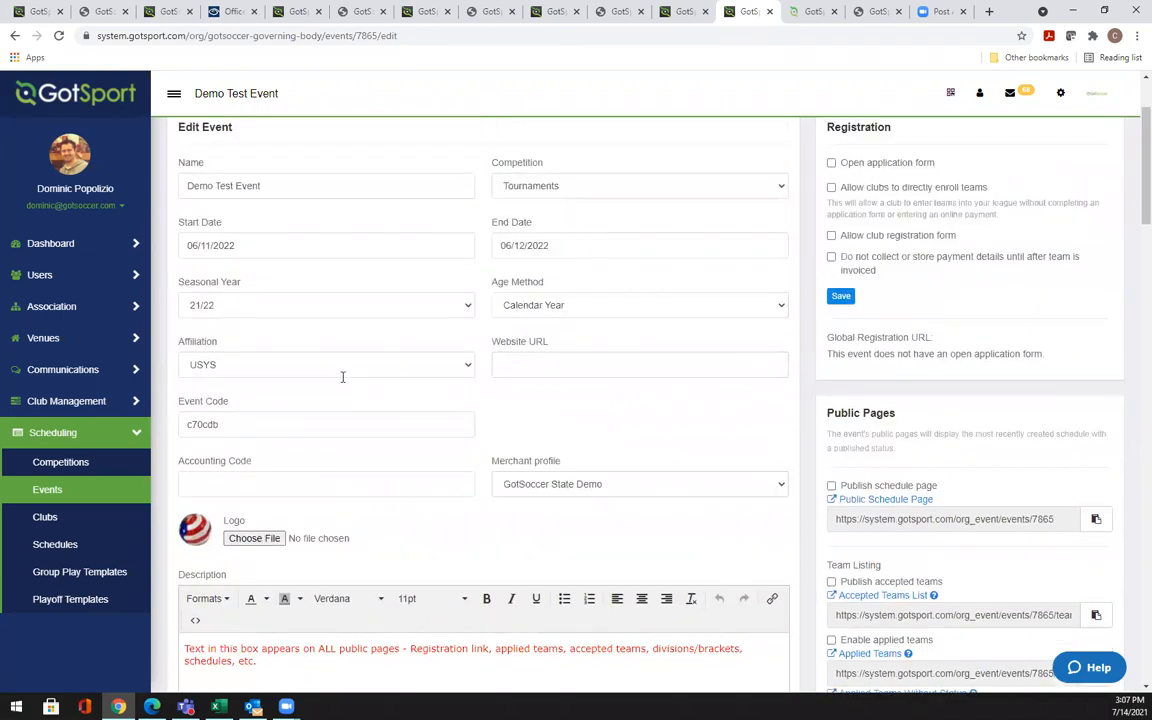
left_click(264, 481)
type("Demo2")
type("21")
Correct the accounting code to Demo22 and scroll down to the Description section
key("BackSpace")
type("2")
mouse_move(500, 447)
left_mouse_down()
mouse_move(496, 309)
mouse_move(491, 463)
left_mouse_up()
scroll(560, 437, "down", 3)
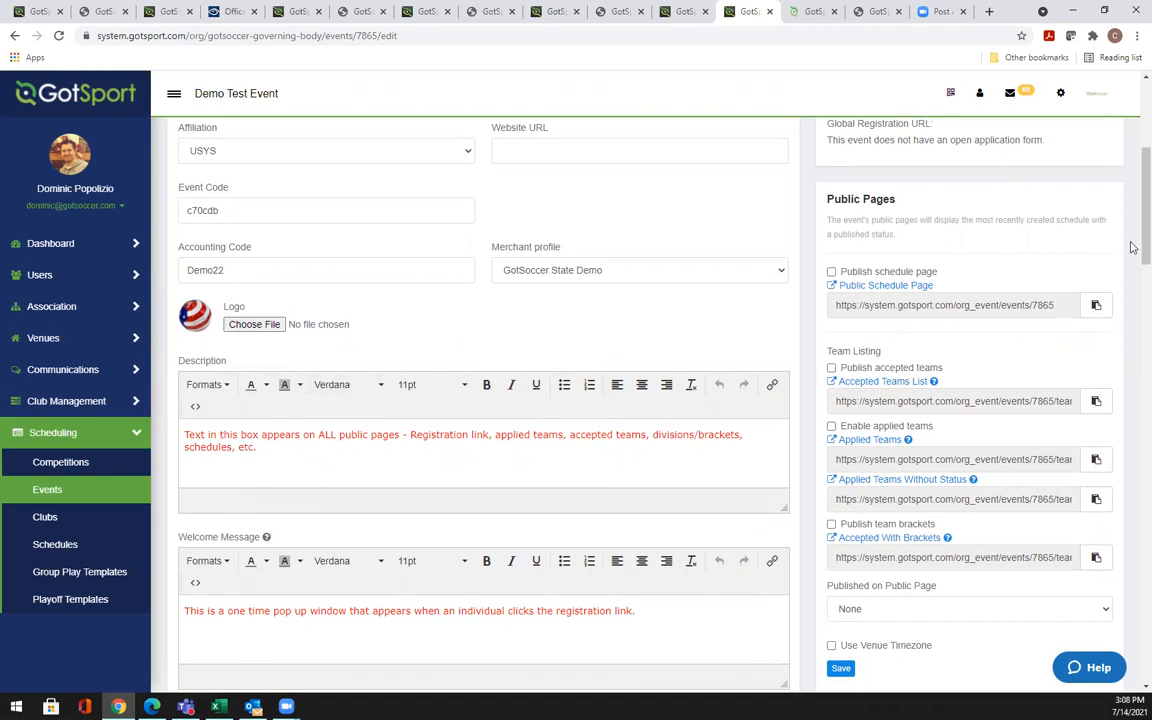
scroll(1133, 261, "down", 2)
scroll(1133, 261, "down", 5)
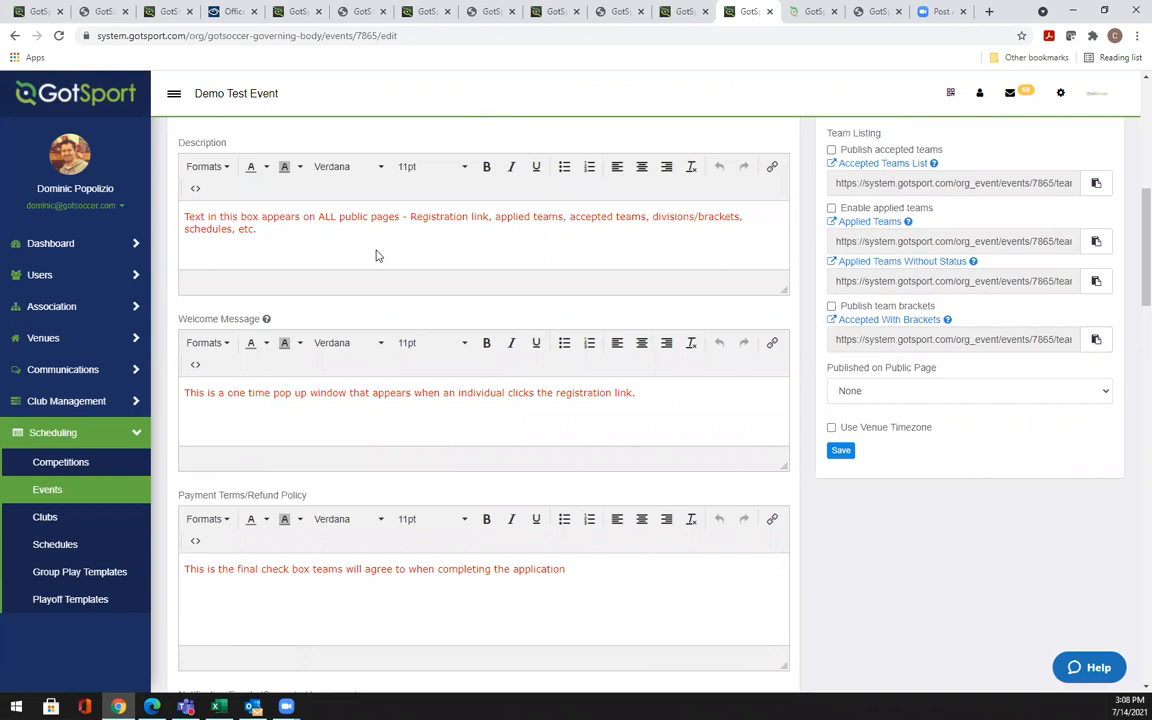
left_click_drag(228, 146, 172, 145)
mouse_move(267, 321)
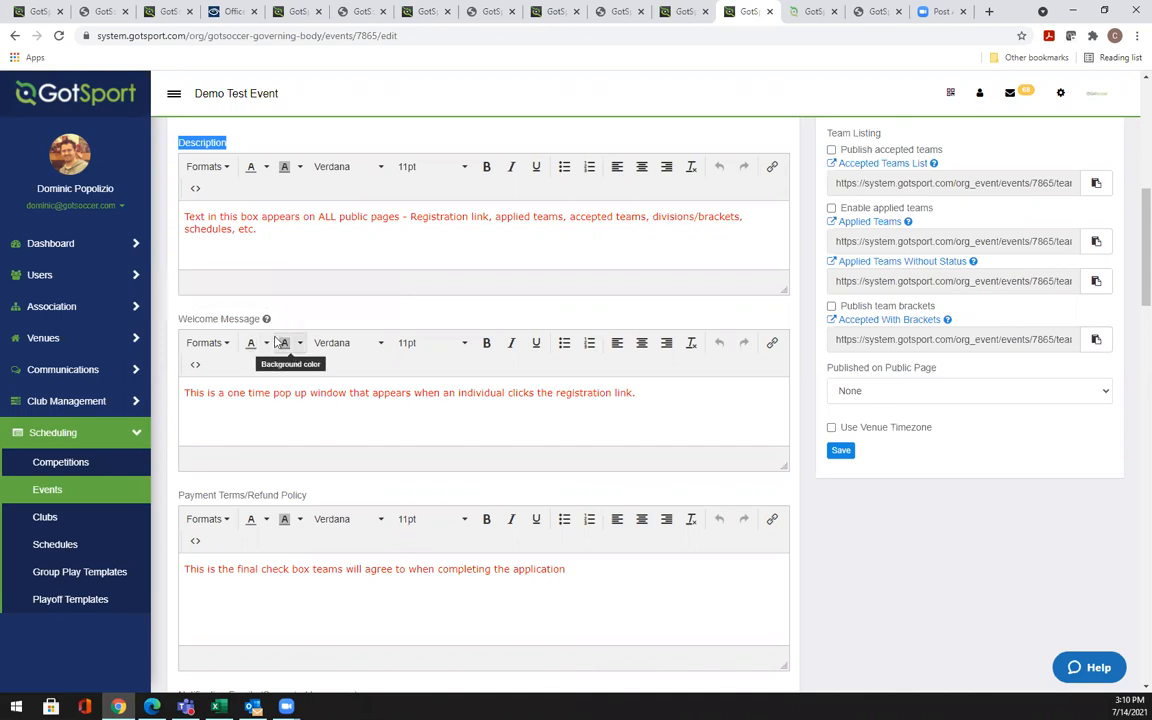
triple_click(302, 394)
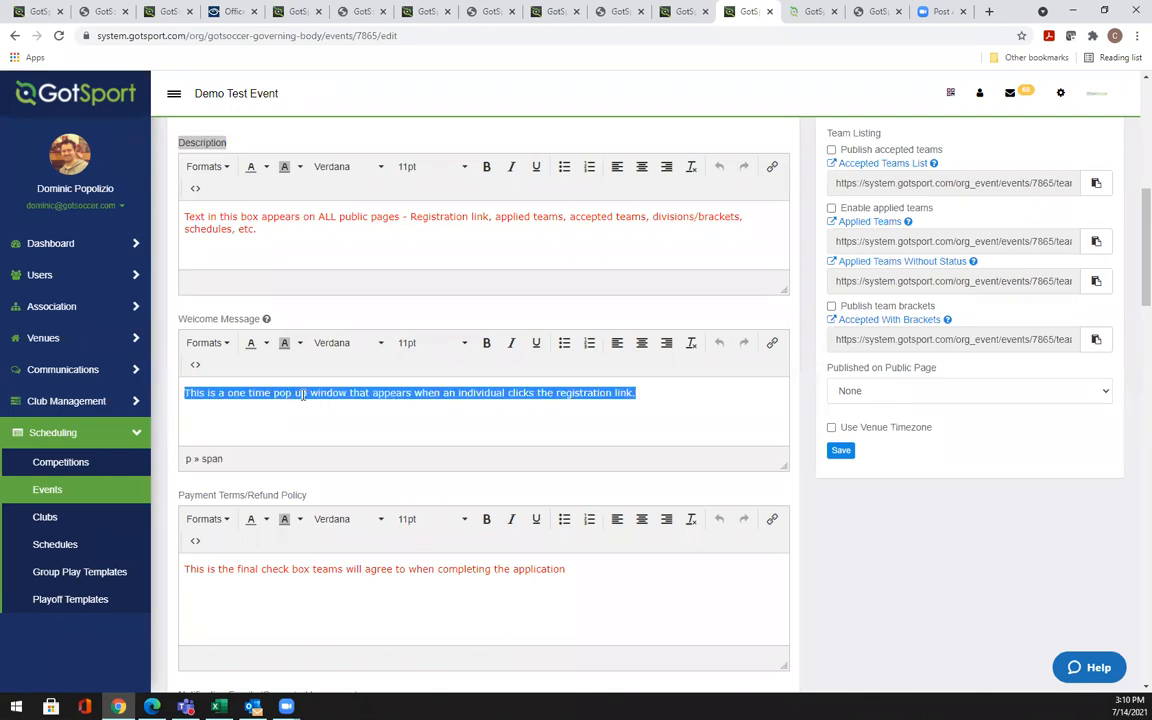
left_click(815, 530)
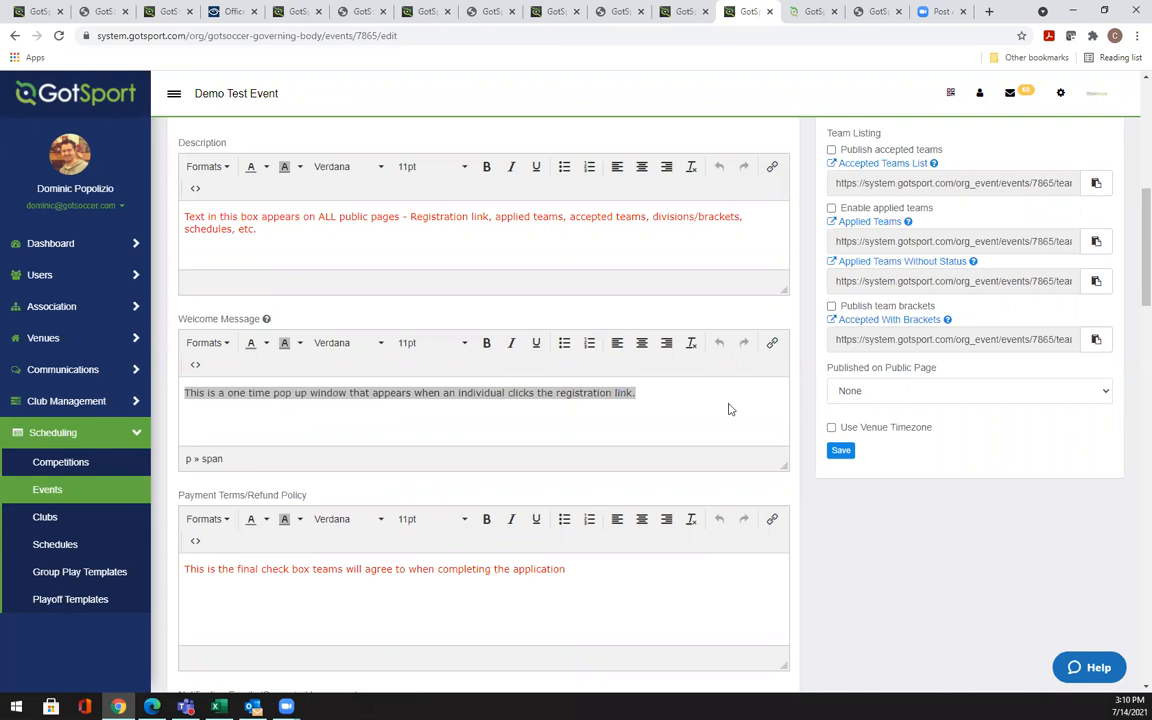
left_click(727, 396)
left_click(779, 527)
scroll(905, 540, "down", 3)
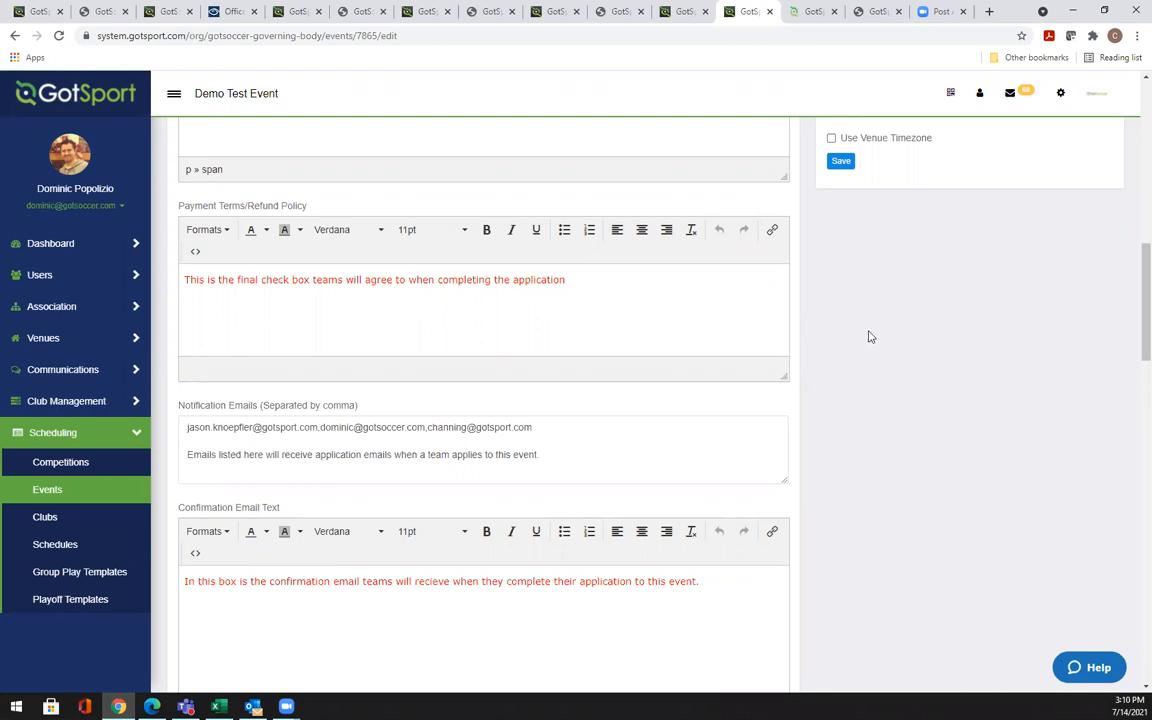
Append a comma and a fourth recipient address to the Notification Emails field
scroll(868, 337, "down", 1)
scroll(868, 337, "down", 3)
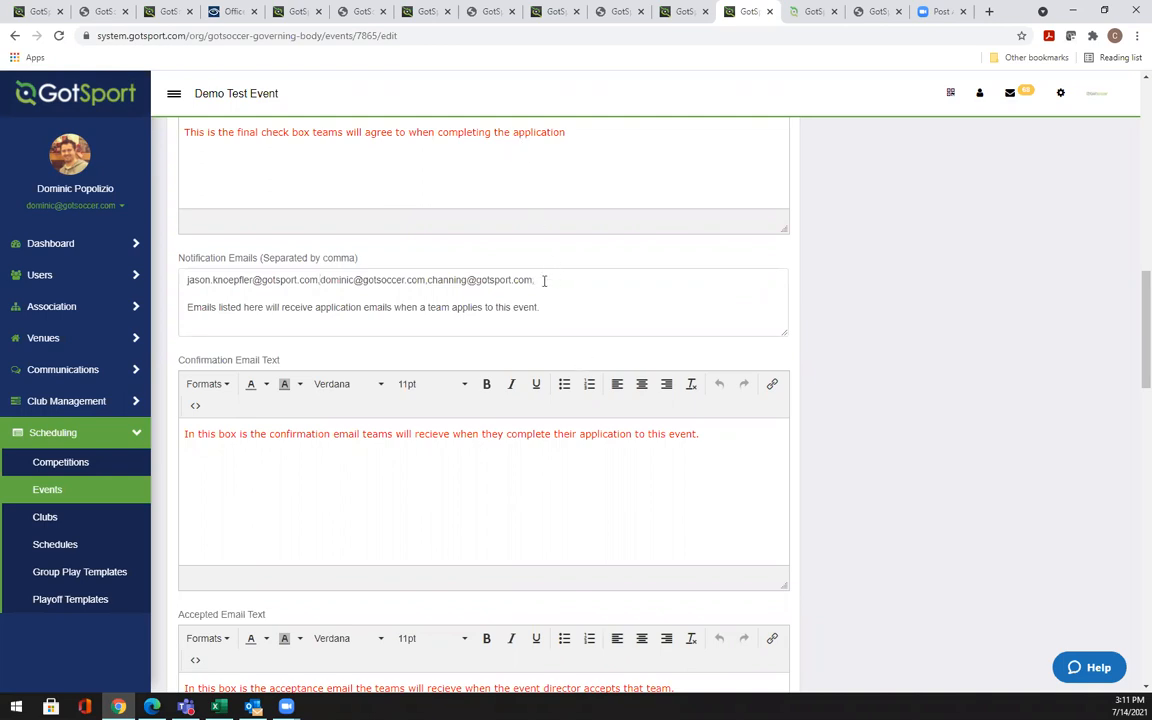
scroll(811, 319, "down", 2)
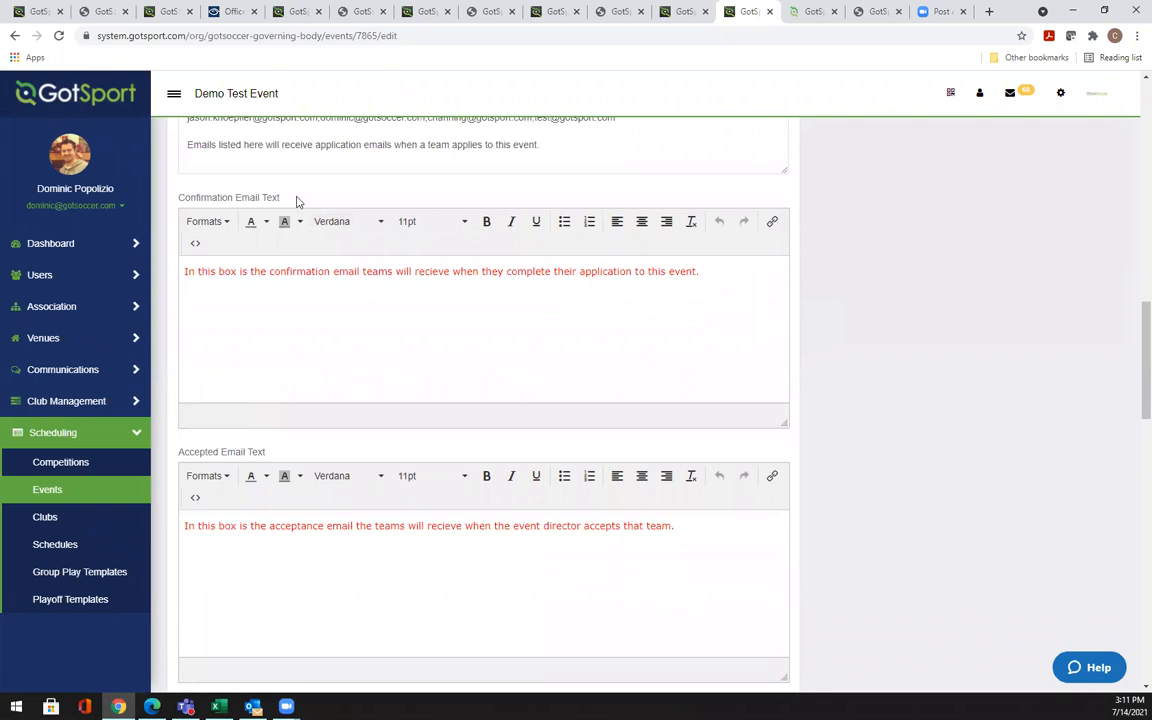
left_click_drag(281, 198, 176, 199)
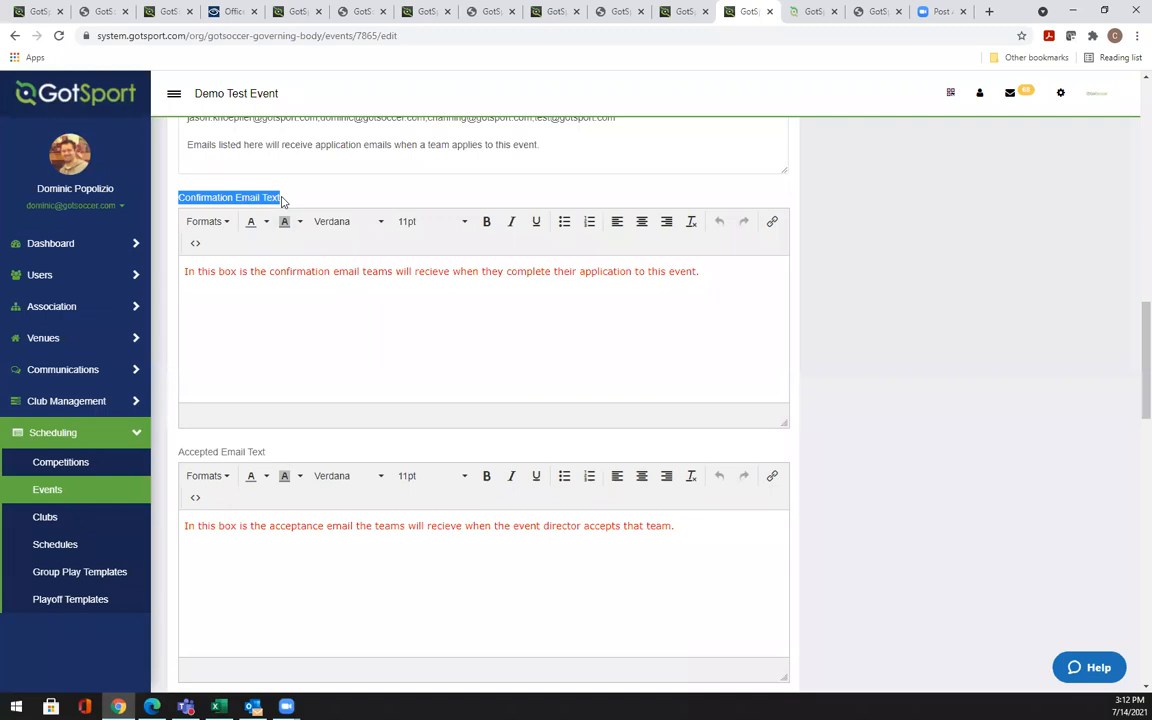
left_click(425, 295)
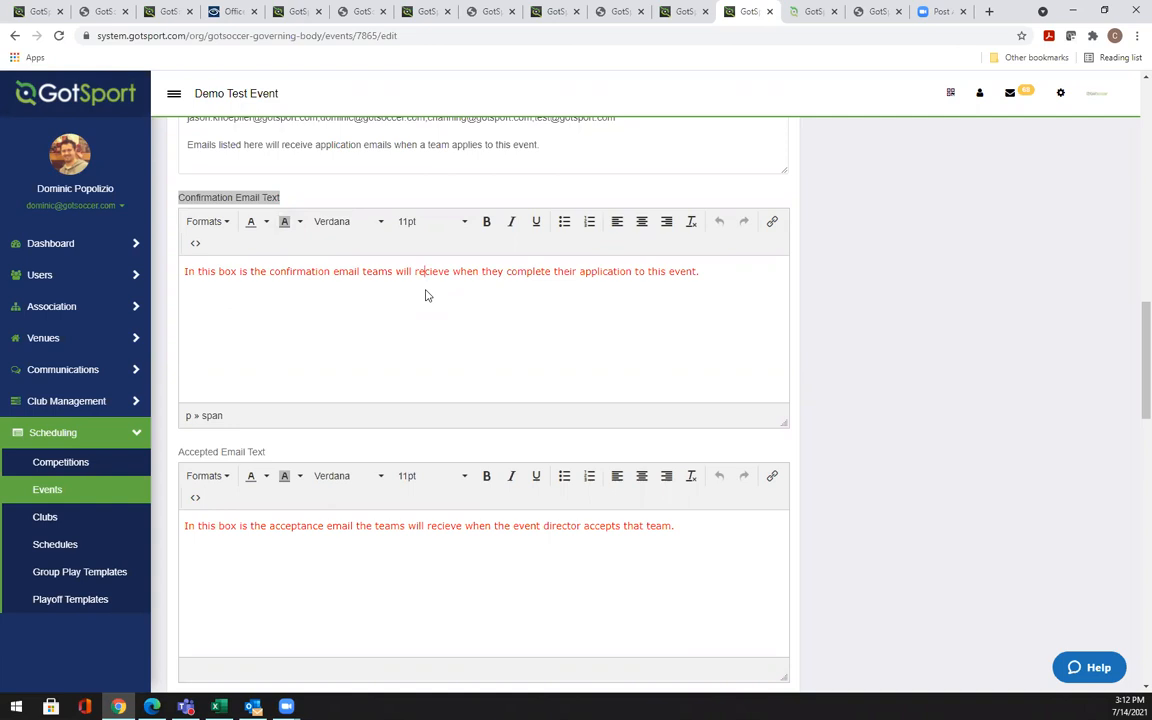
left_click(875, 468)
scroll(875, 468, "down", 2)
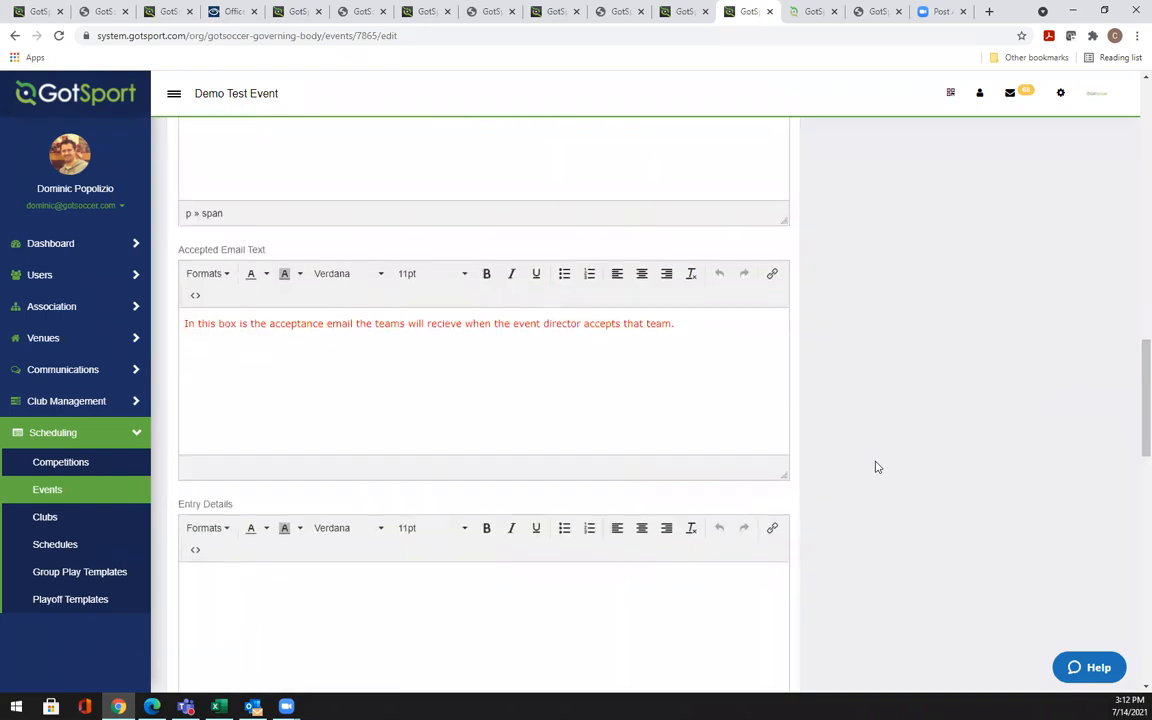
double_click(258, 250)
left_click_drag(222, 262, 180, 250)
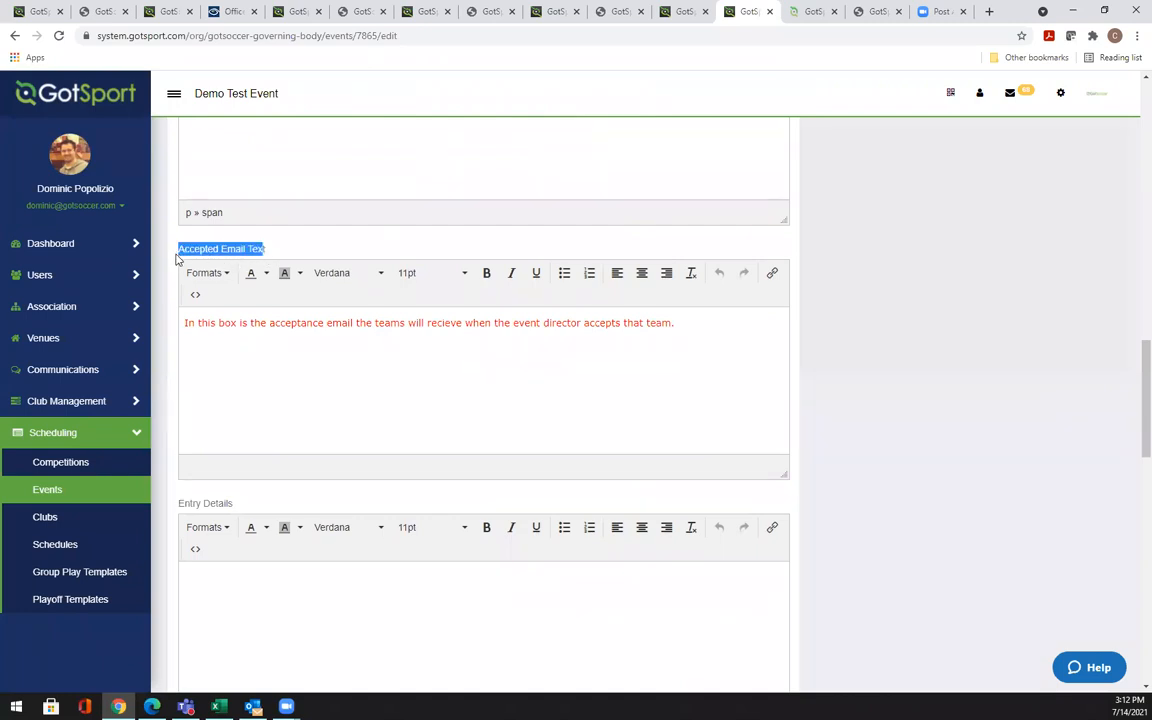
left_click(840, 300)
scroll(833, 323, "up", 1)
scroll(833, 323, "up", 2)
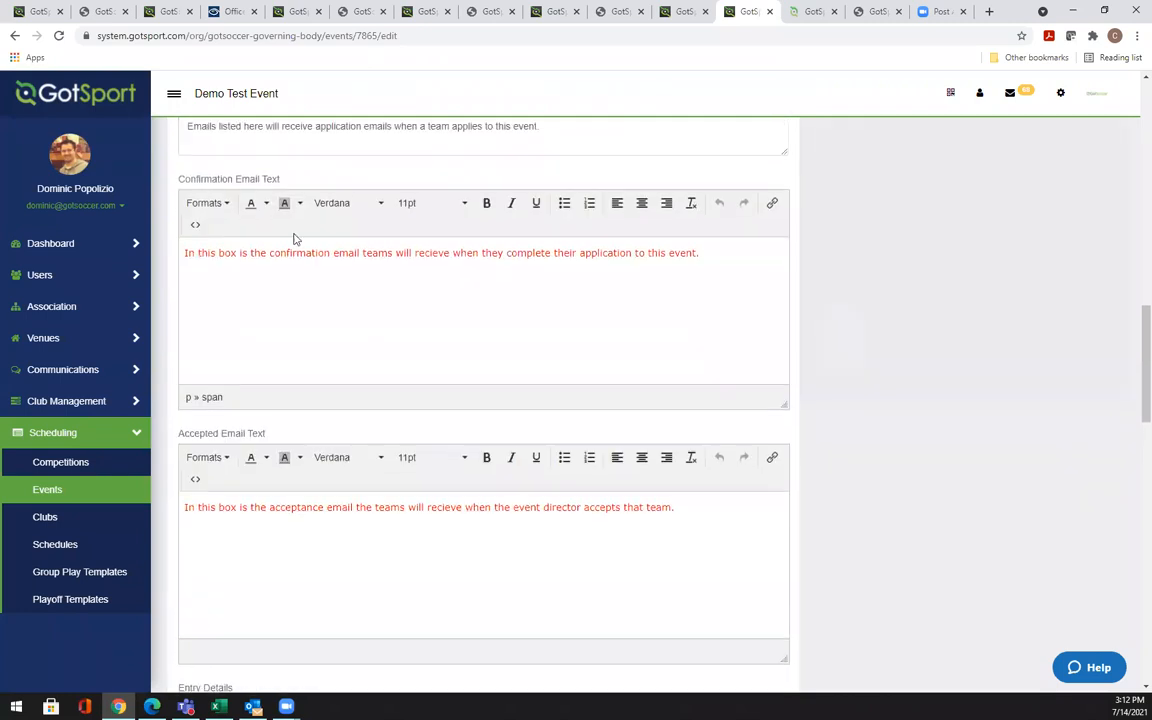
left_click_drag(281, 180, 183, 187)
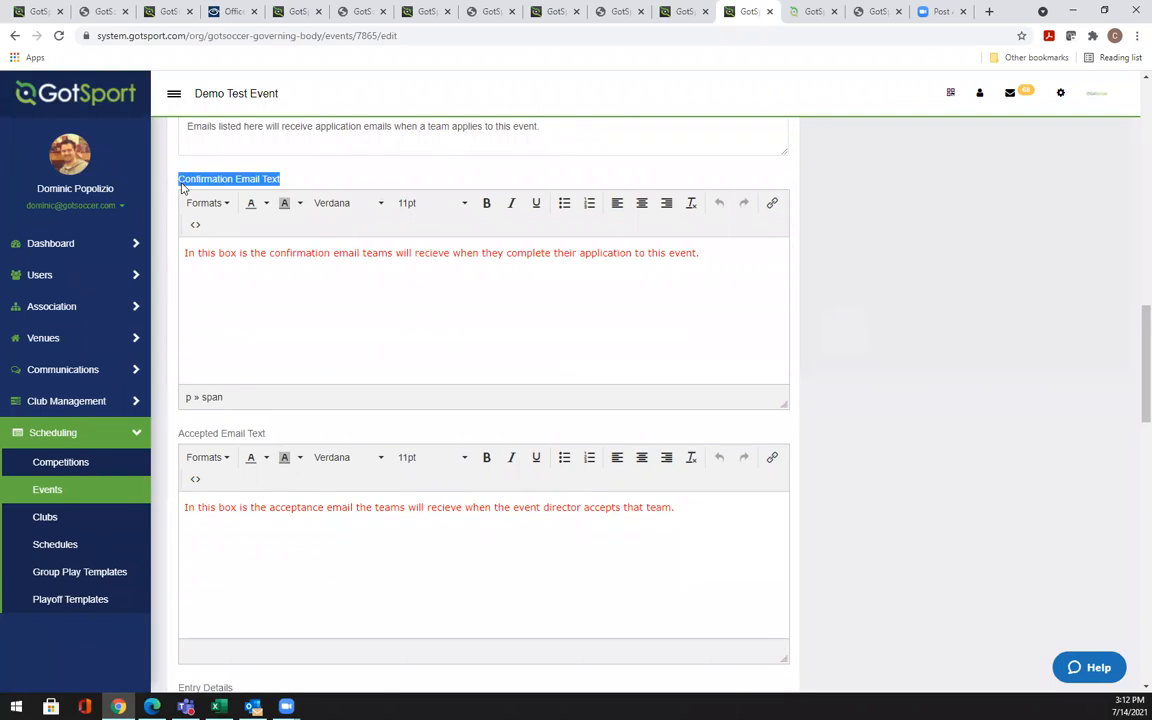
left_click_drag(266, 434, 182, 436)
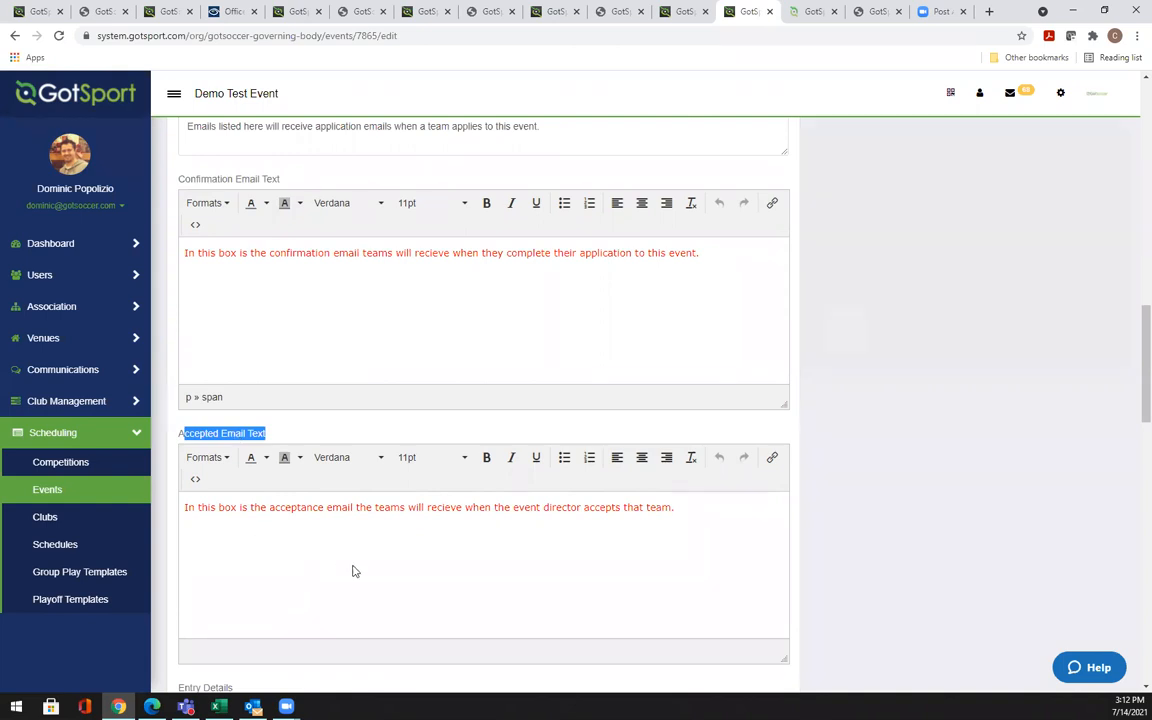
left_click(455, 530)
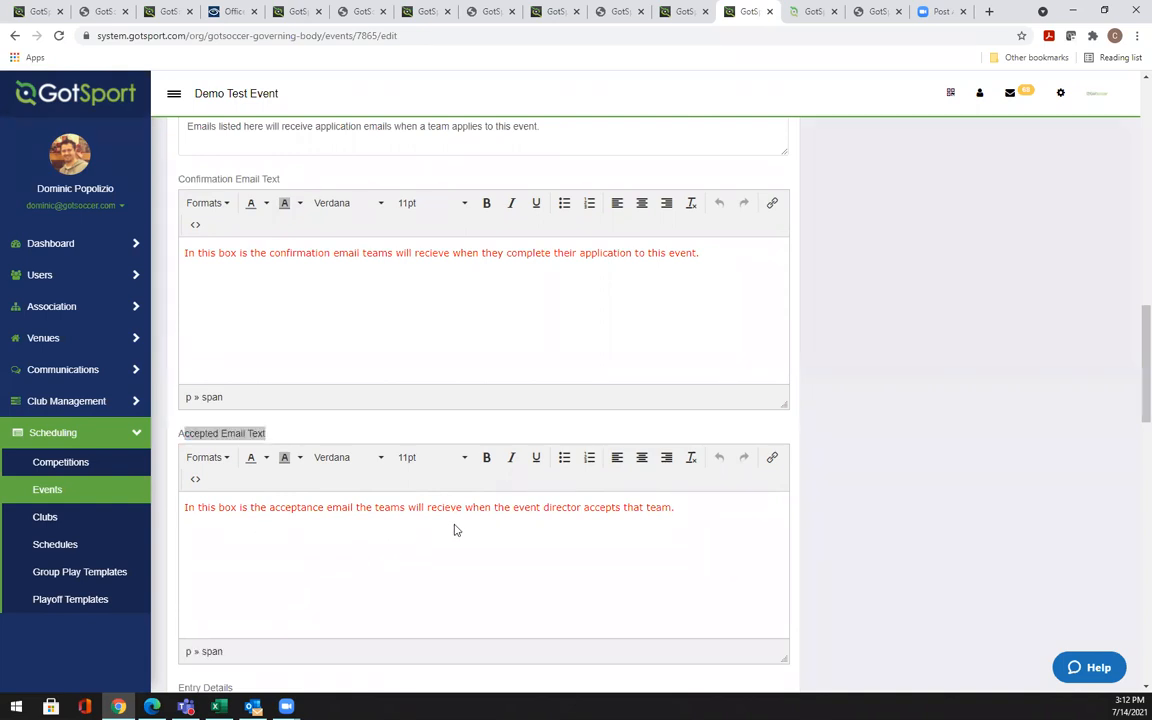
left_click(837, 526)
scroll(836, 517, "down", 2)
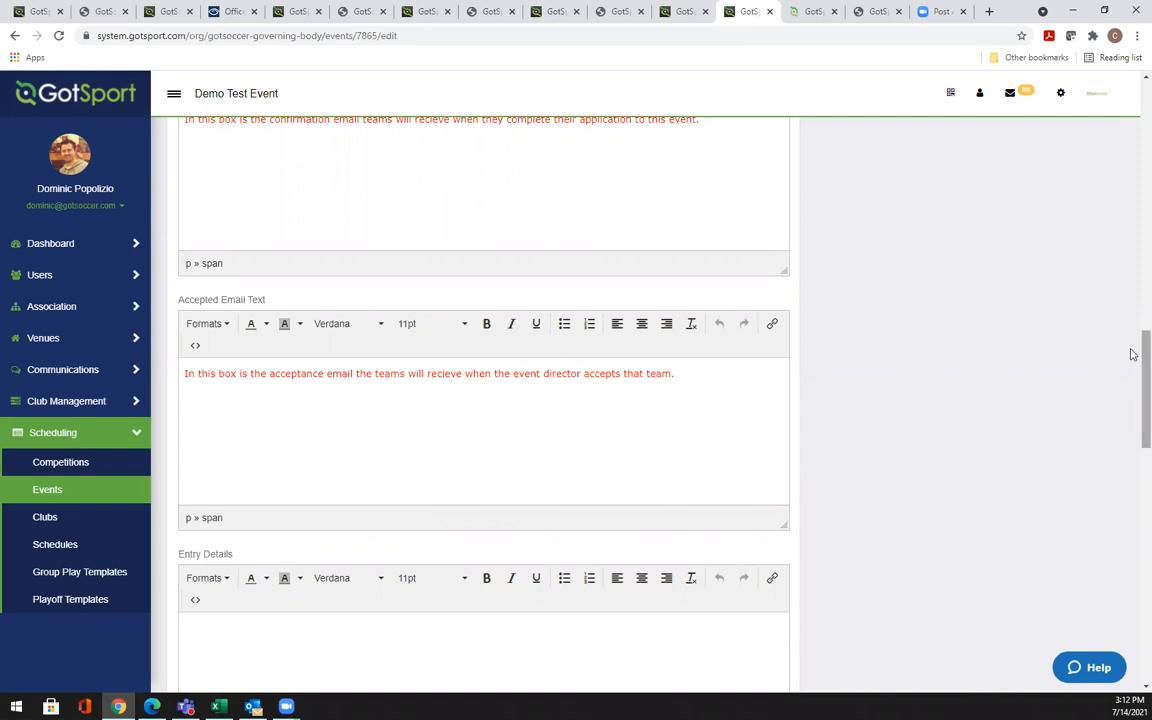
left_click_drag(1131, 357, 1131, 434)
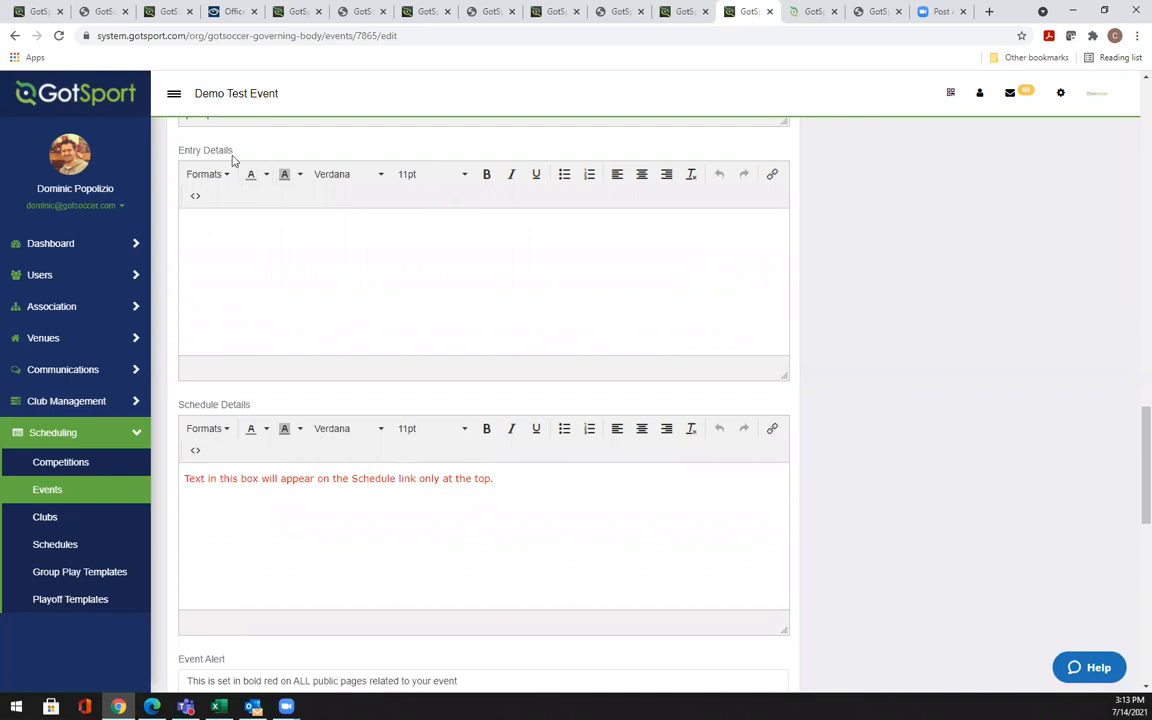
left_click(262, 236)
left_click(260, 236)
scroll(1131, 442, "down", 3)
scroll(1132, 469, "down", 1)
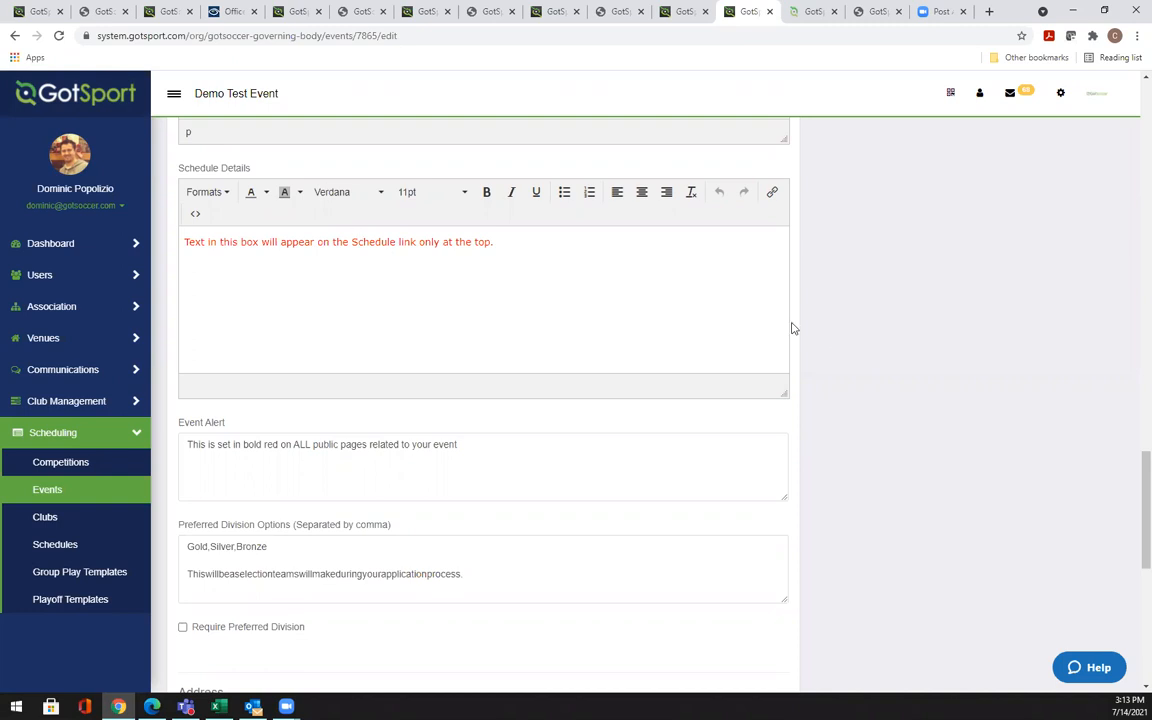
left_click_drag(1133, 470, 1134, 483)
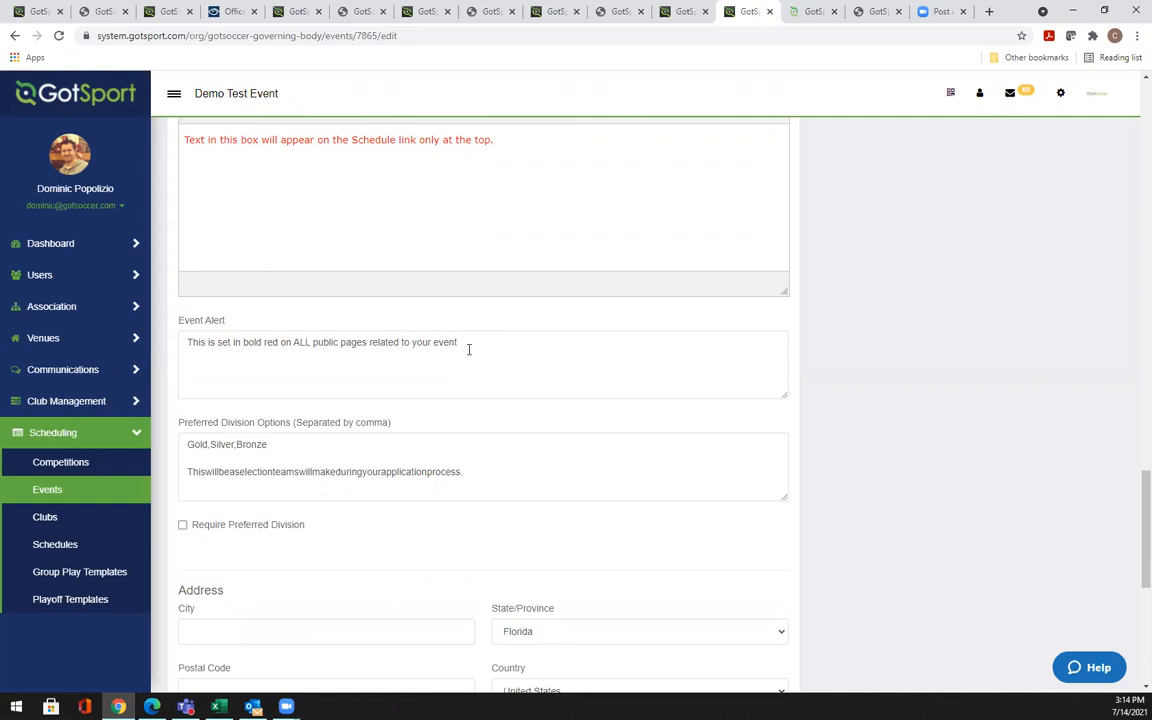
Review the remaining event fields, including Event Alert, and save the Event Info form
left_click_drag(228, 322, 181, 328)
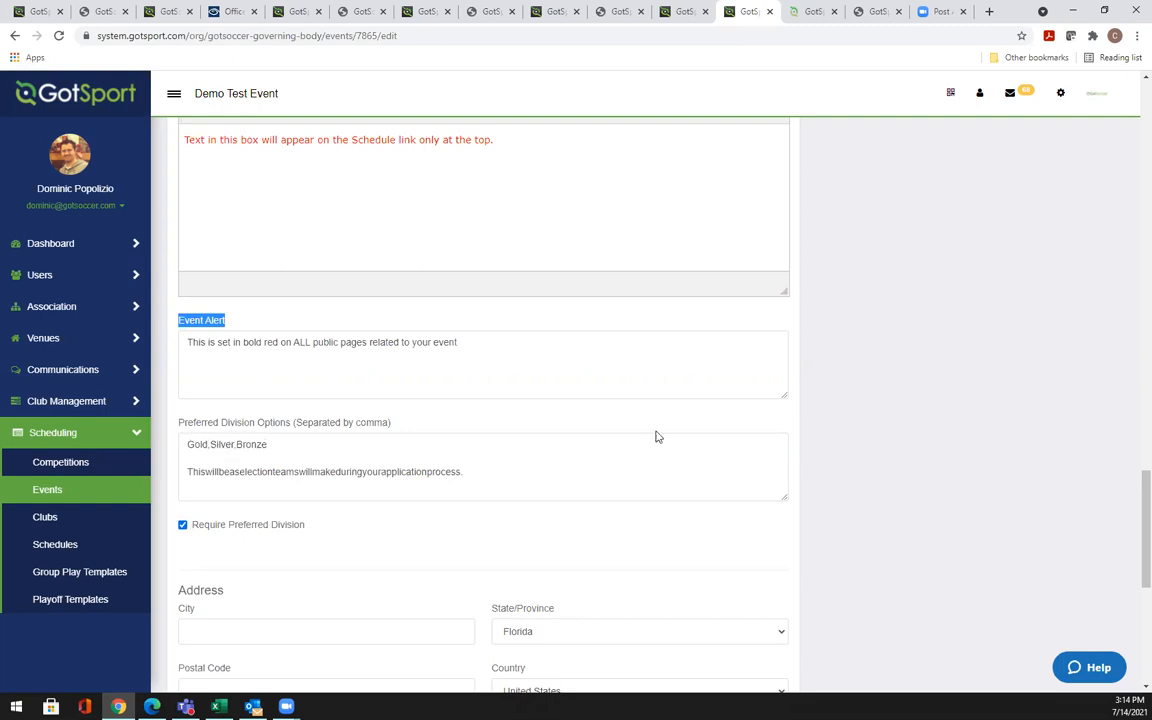
scroll(1133, 541, "down", 3)
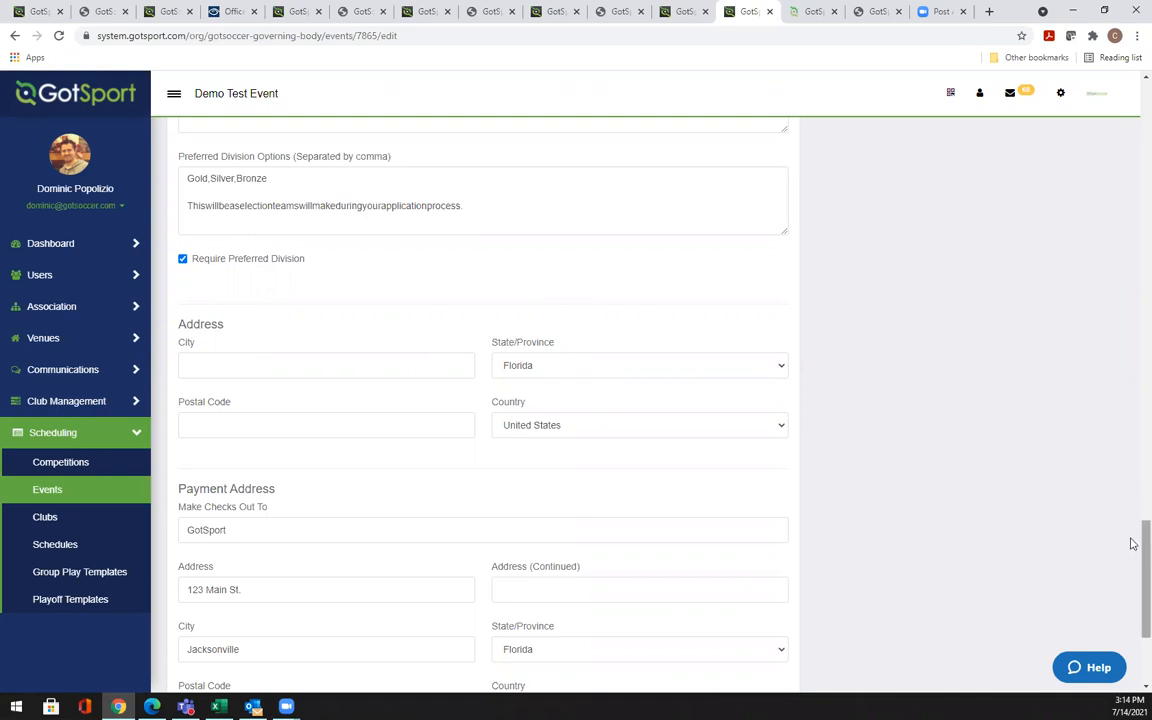
left_click_drag(1133, 543, 1131, 576)
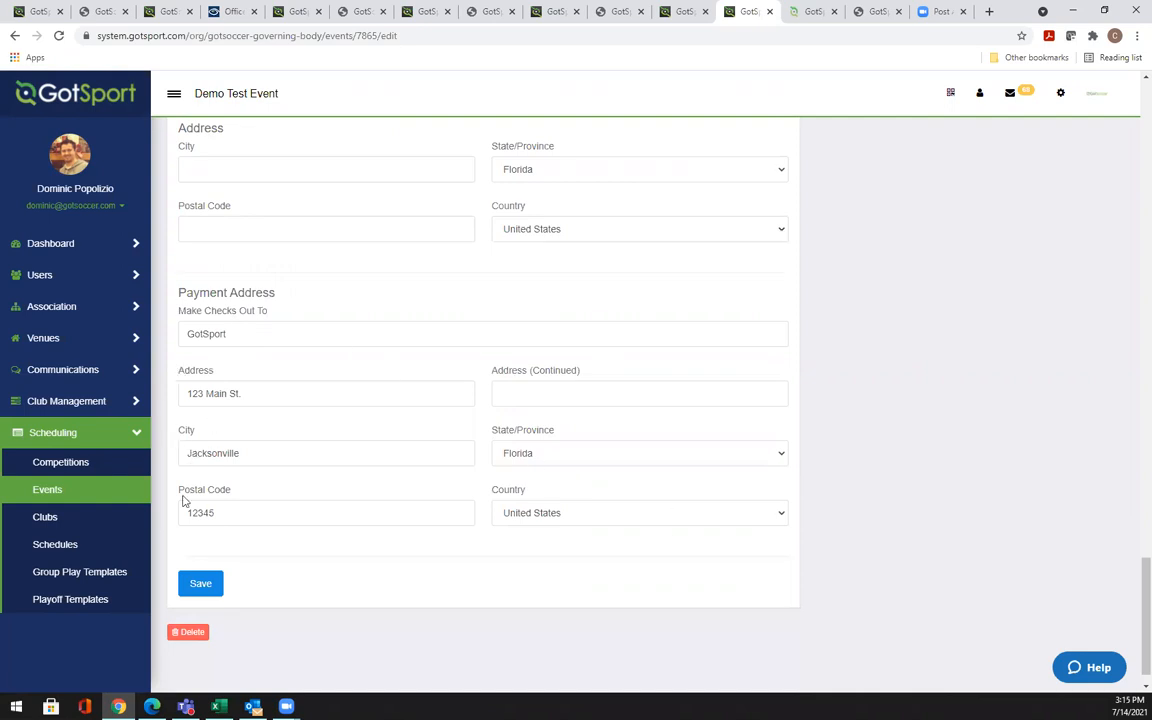
scroll(1132, 611, "up", 5)
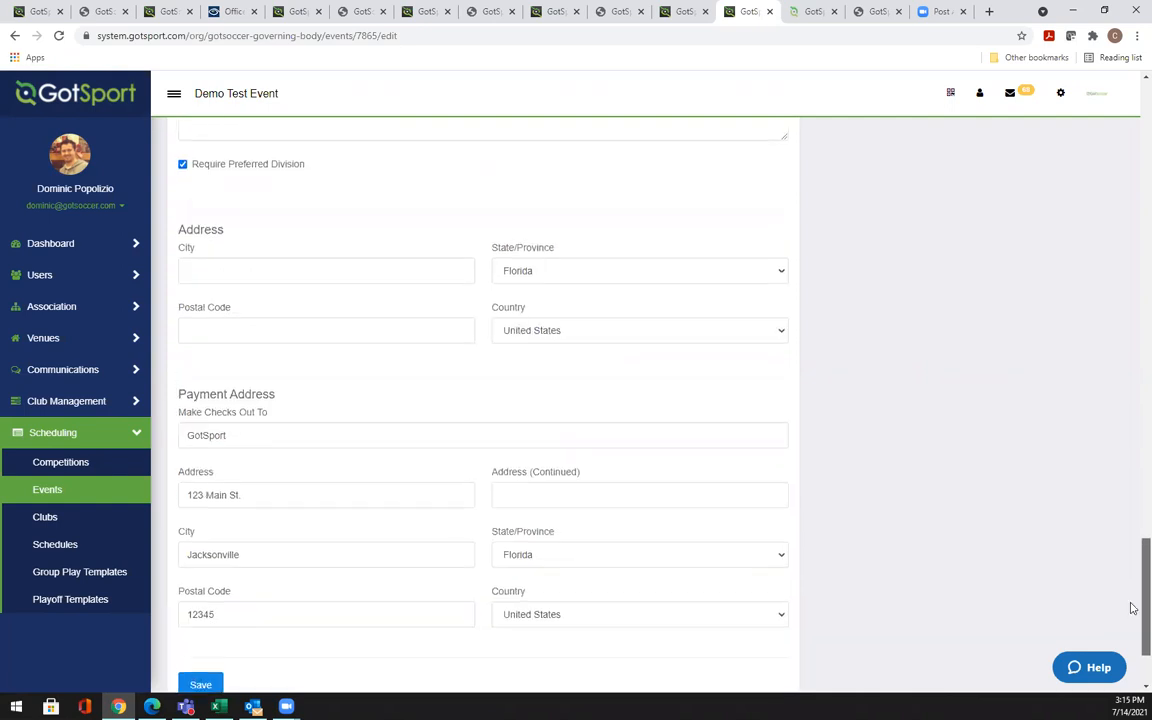
scroll(1132, 519, "up", 13)
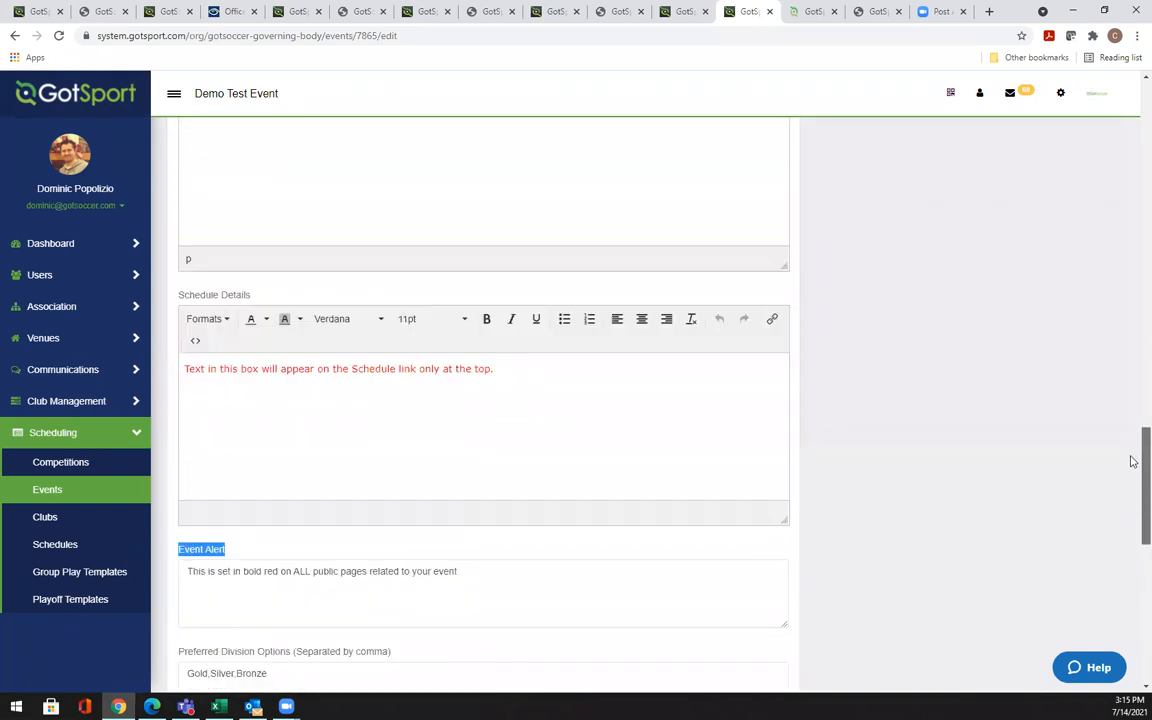
left_click_drag(1132, 347, 1131, 645)
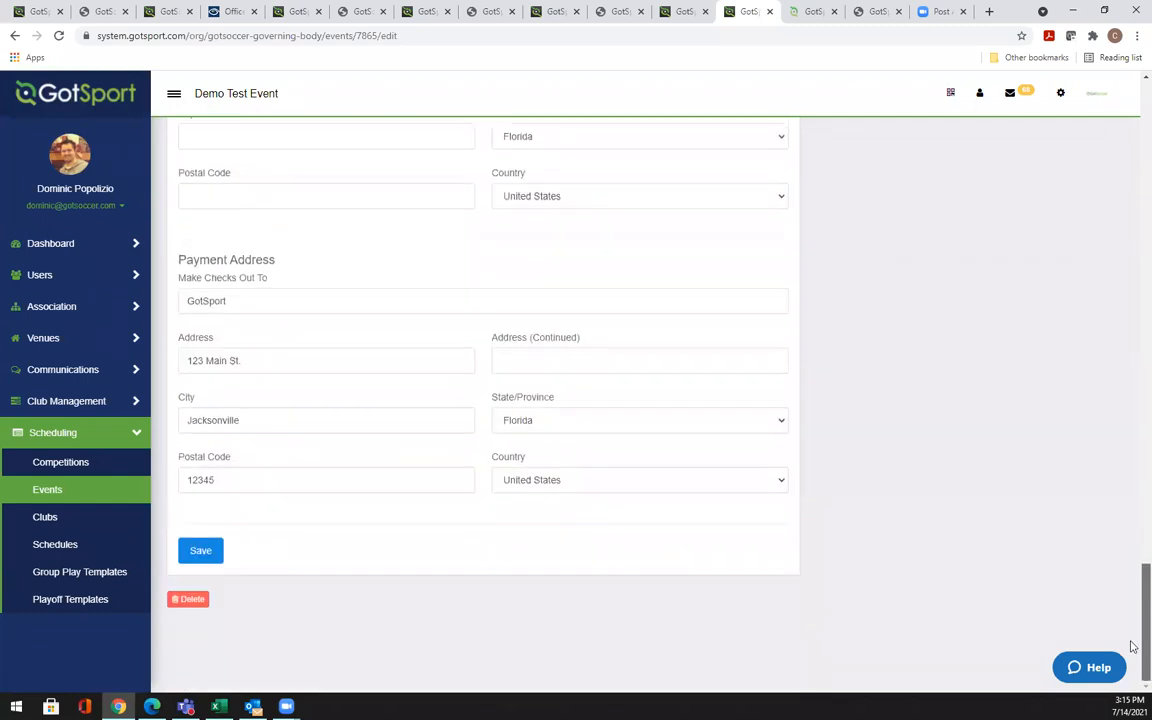
left_click(201, 549)
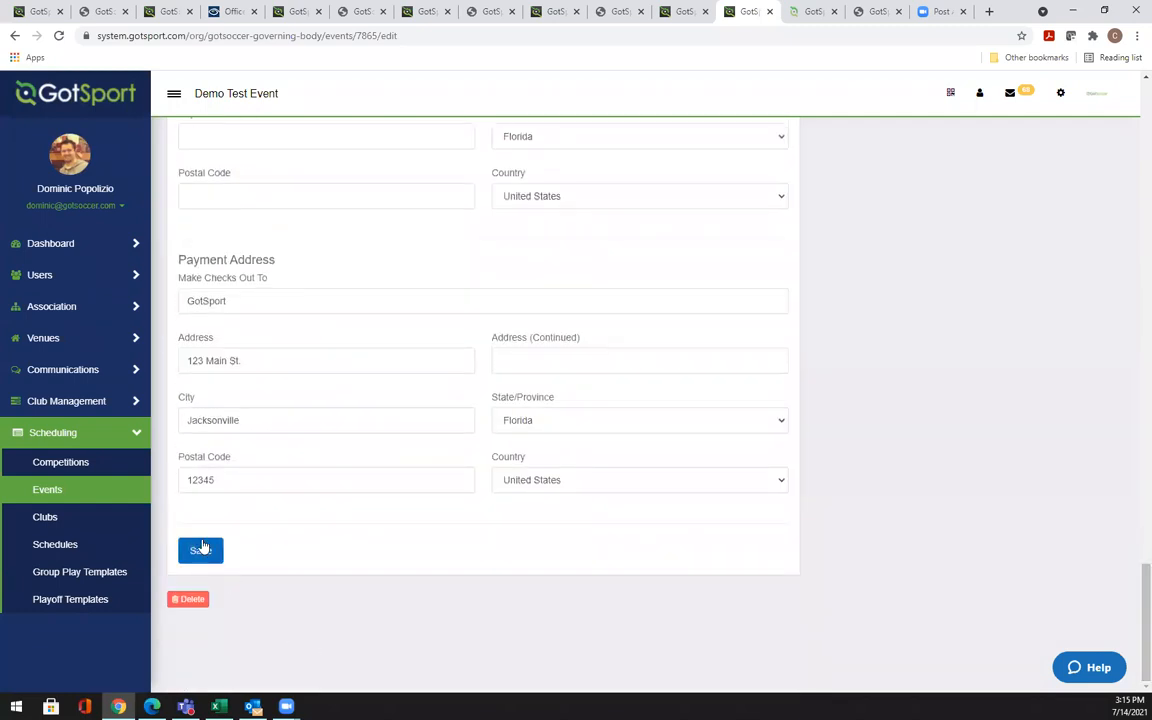
Return to the top, open the Application tab and scroll through the registration questions
left_click_drag(1132, 627, 1132, 150)
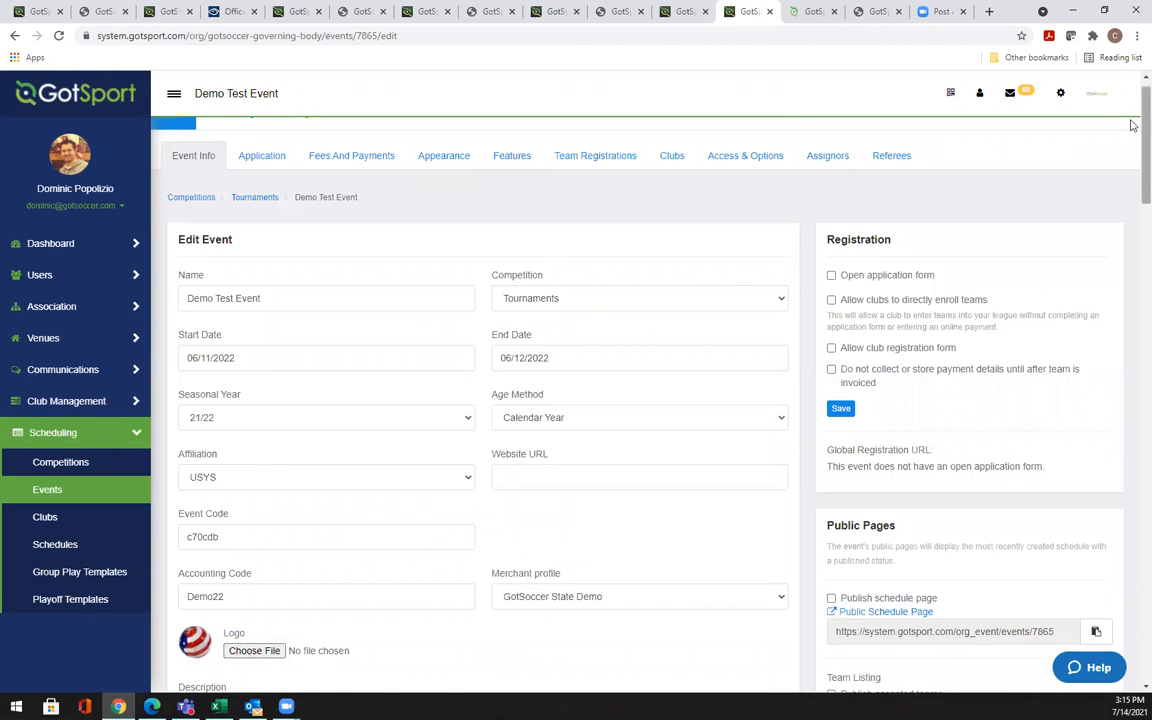
scroll(1025, 115, "up", 1)
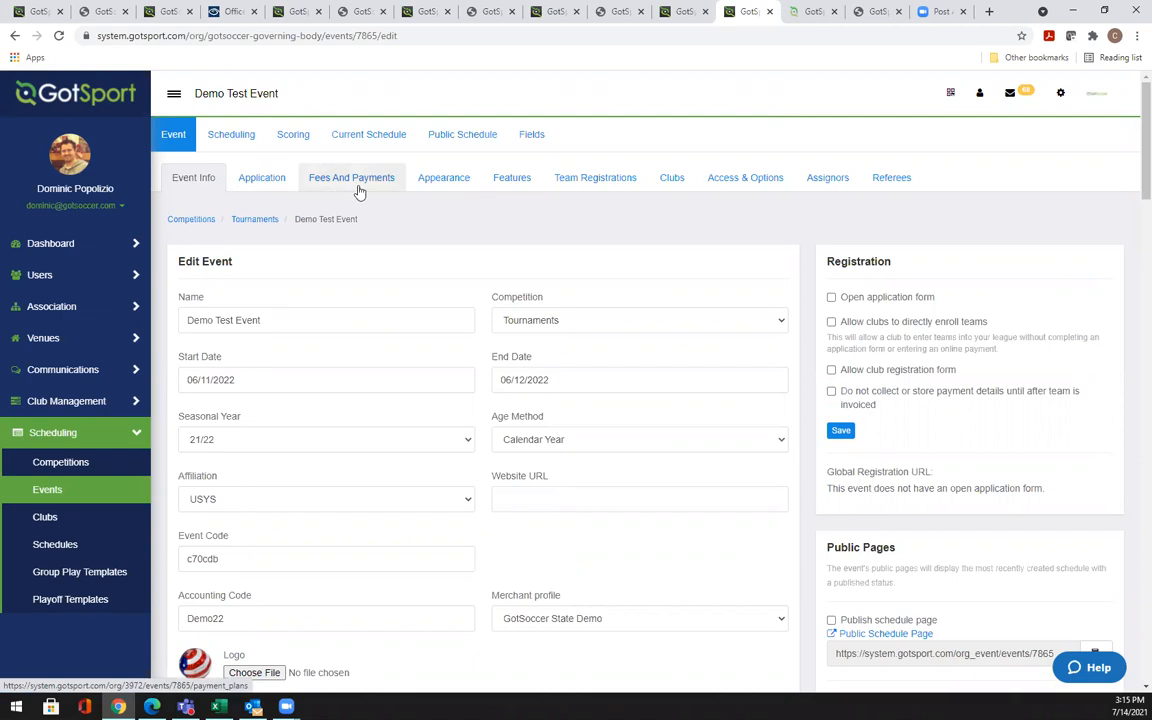
left_click(254, 187)
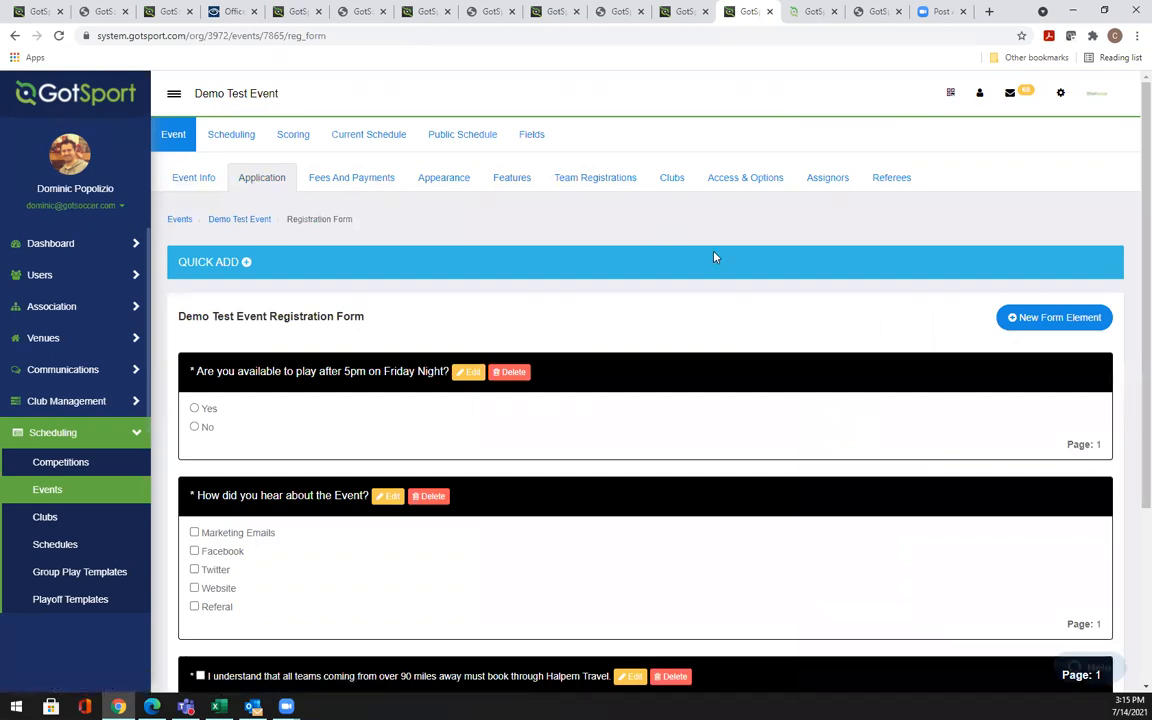
scroll(1132, 216, "down", 1)
scroll(1132, 216, "down", 1)
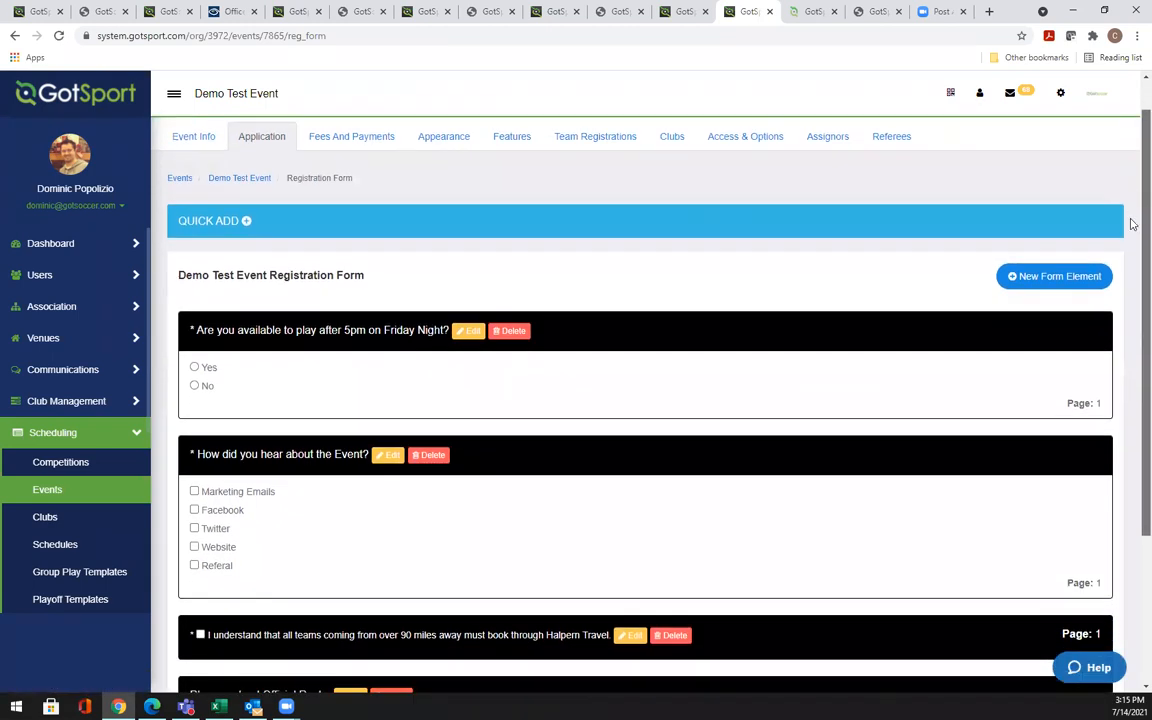
scroll(1132, 230, "down", 1)
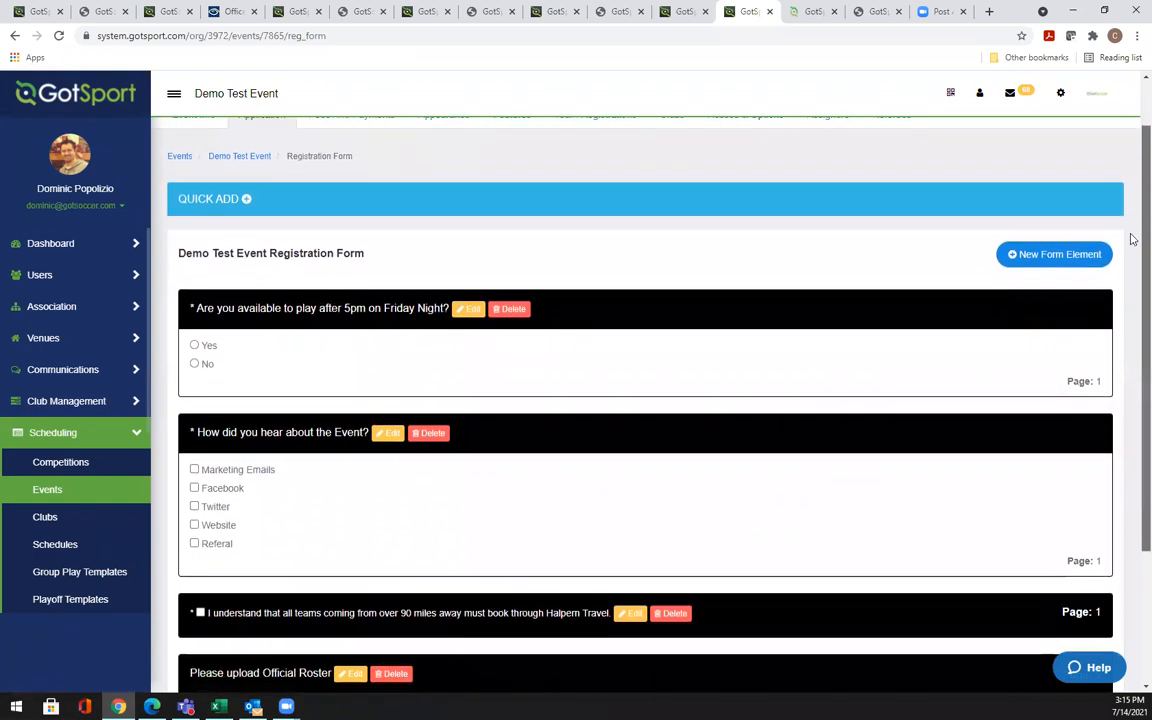
scroll(1132, 238, "up", 1)
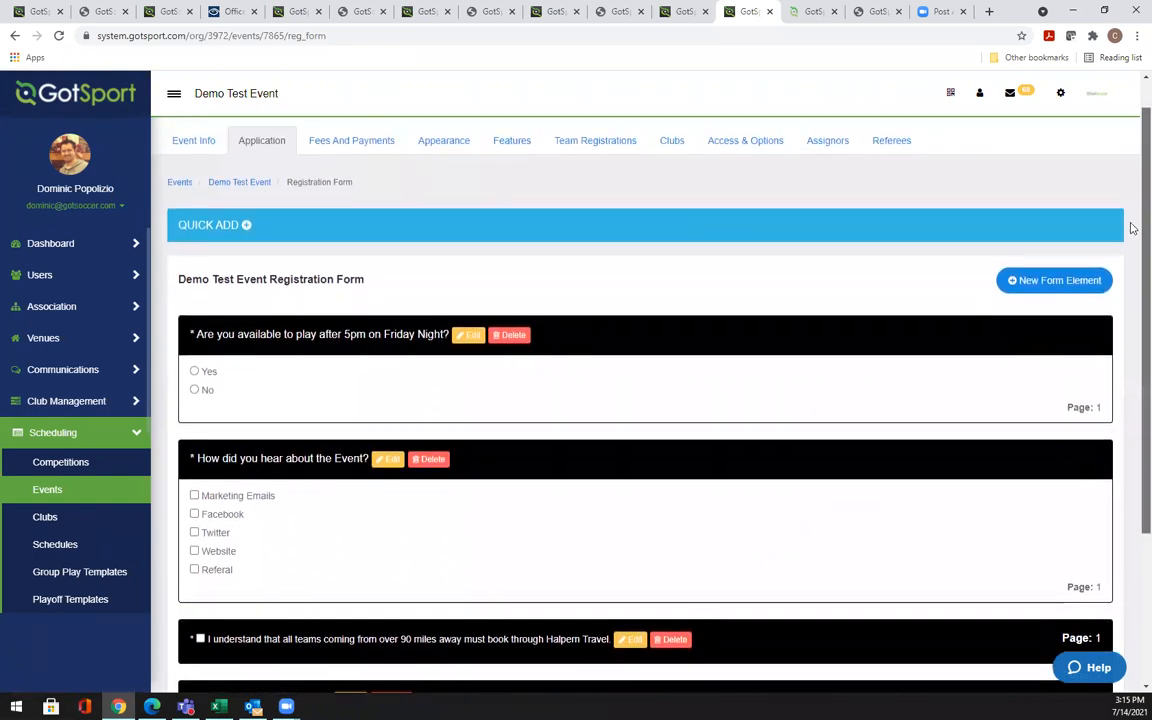
scroll(1132, 232, "down", 1)
scroll(1132, 250, "down", 2)
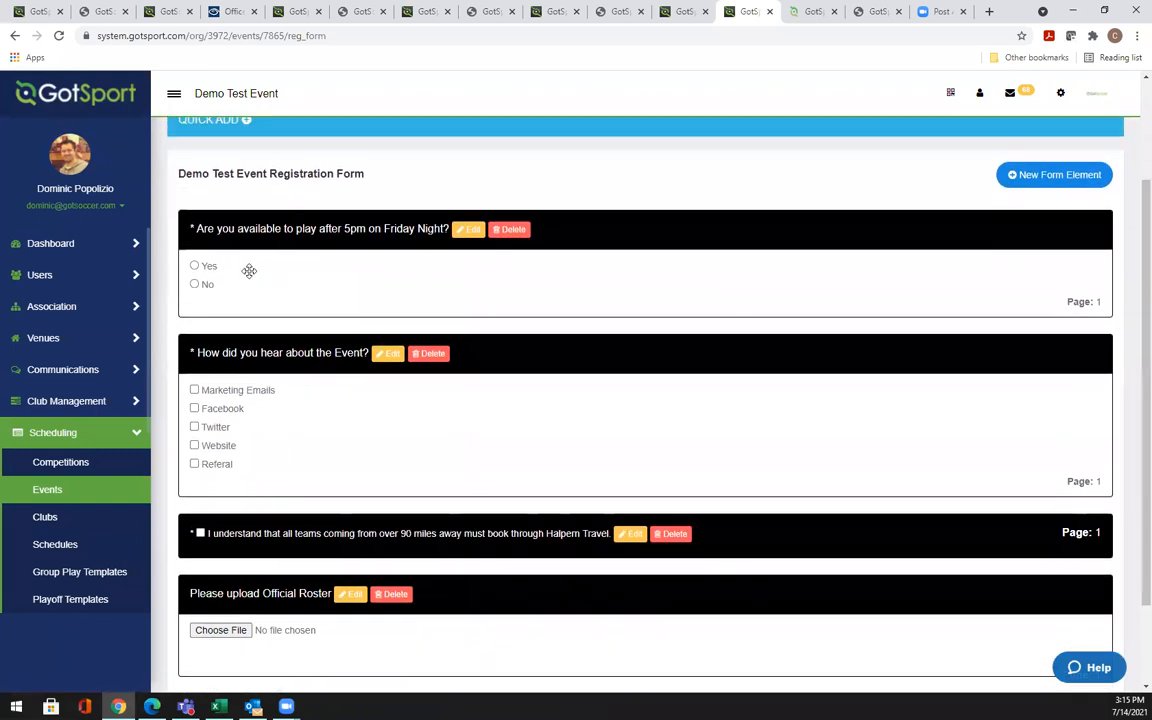
Edit the Friday-night availability question, trying the Drop-down and Check box answer types
left_click(466, 230)
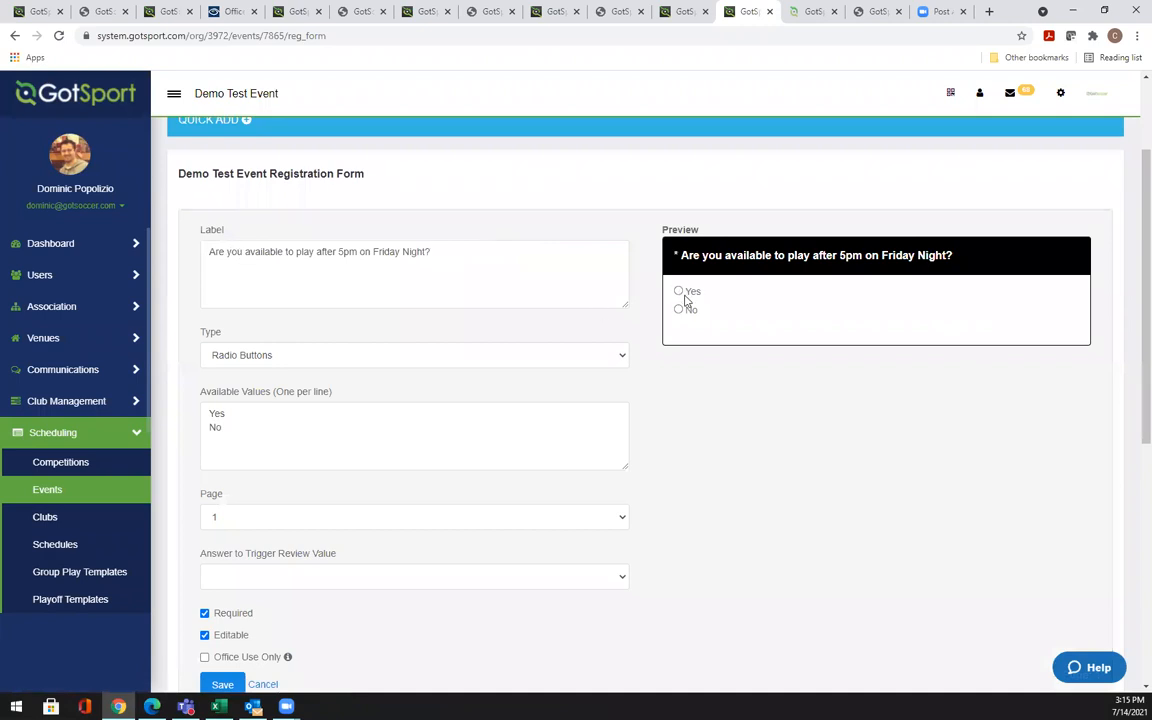
left_click(288, 358)
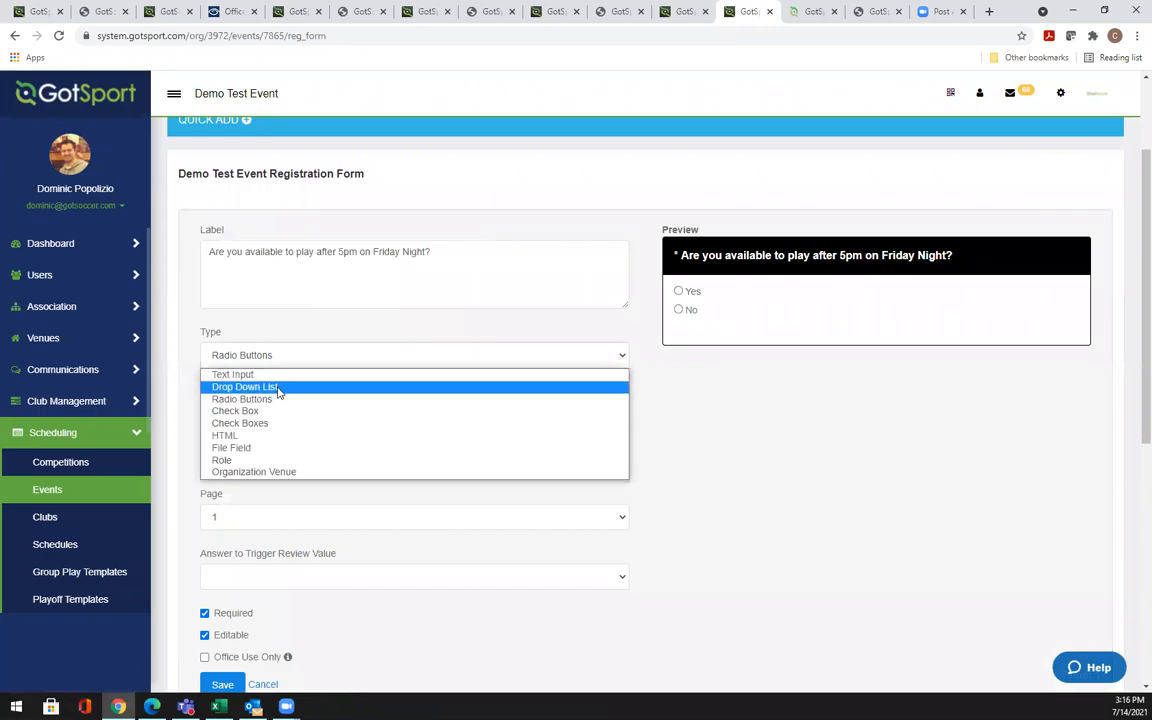
left_click(279, 388)
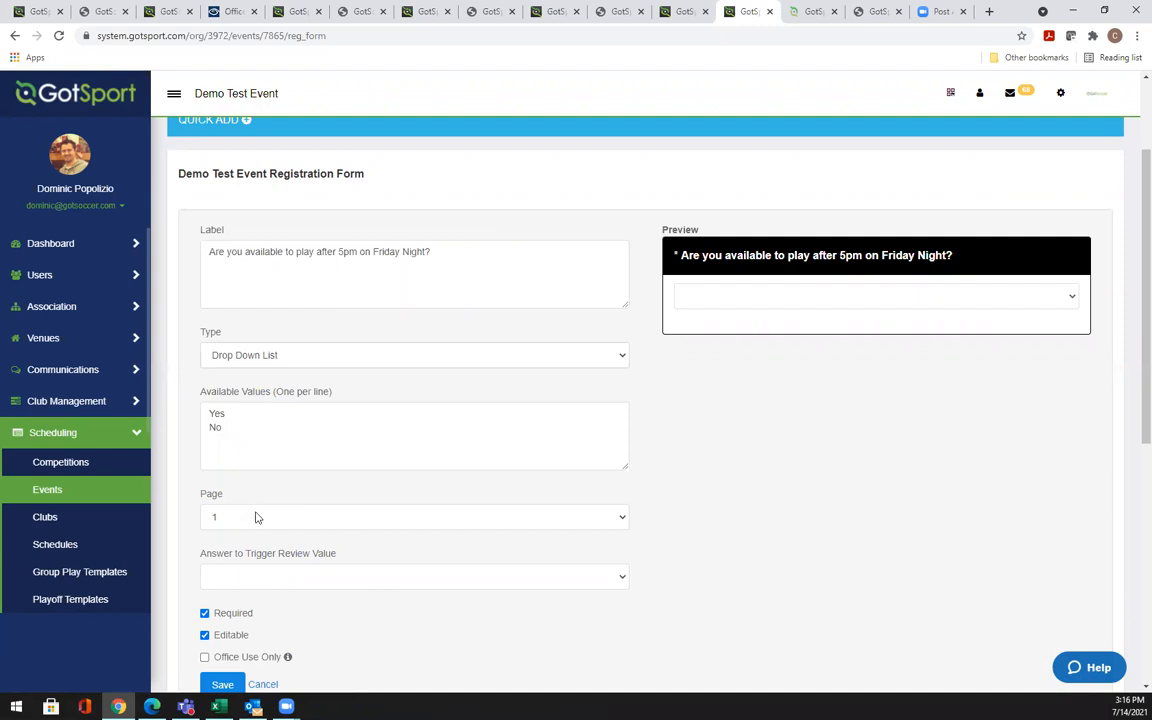
left_click(298, 358)
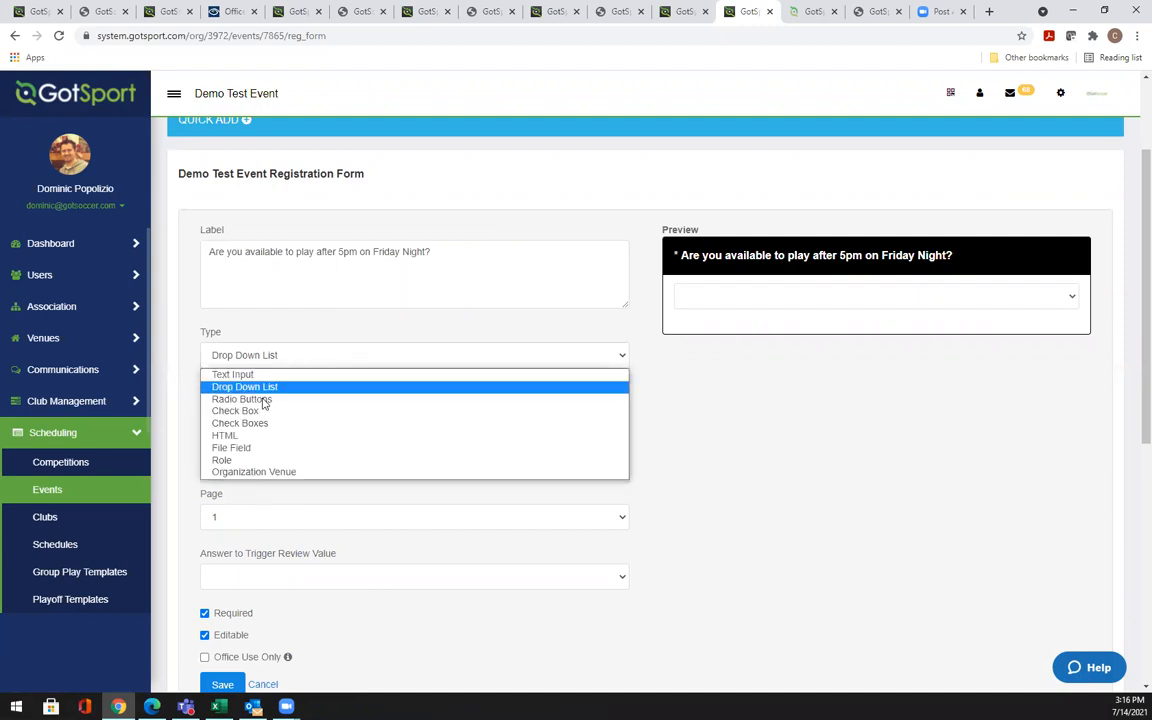
left_click(245, 419)
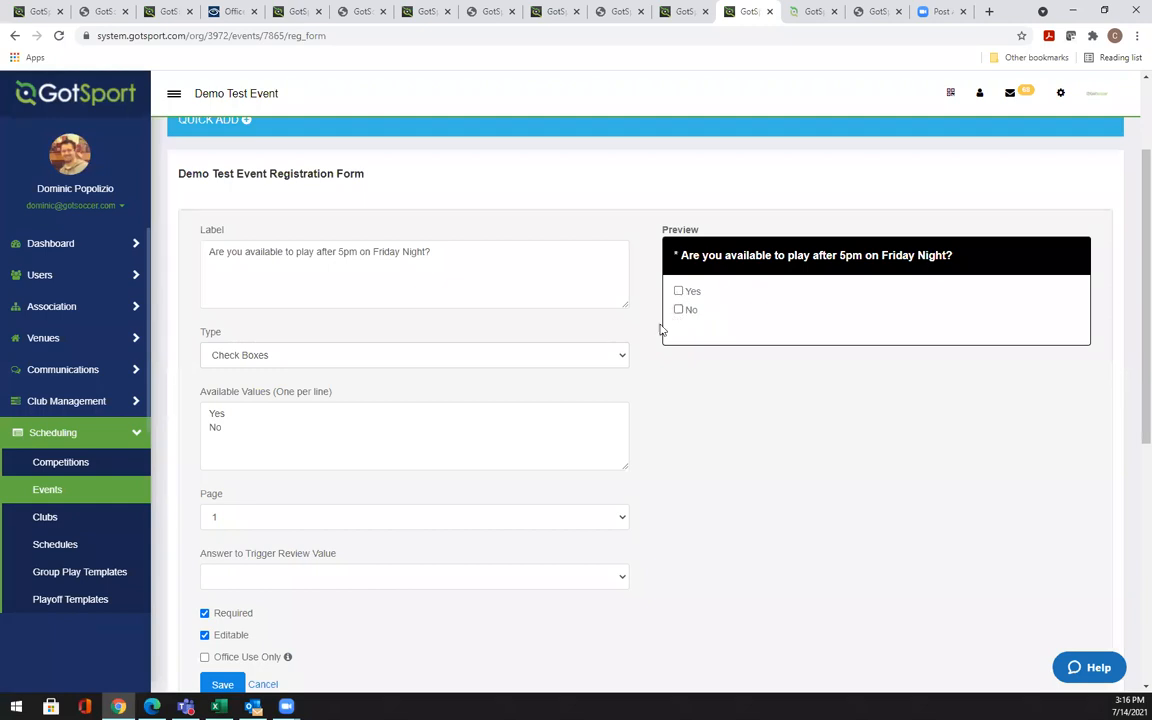
scroll(1133, 376, "down", 1)
scroll(1133, 380, "down", 3)
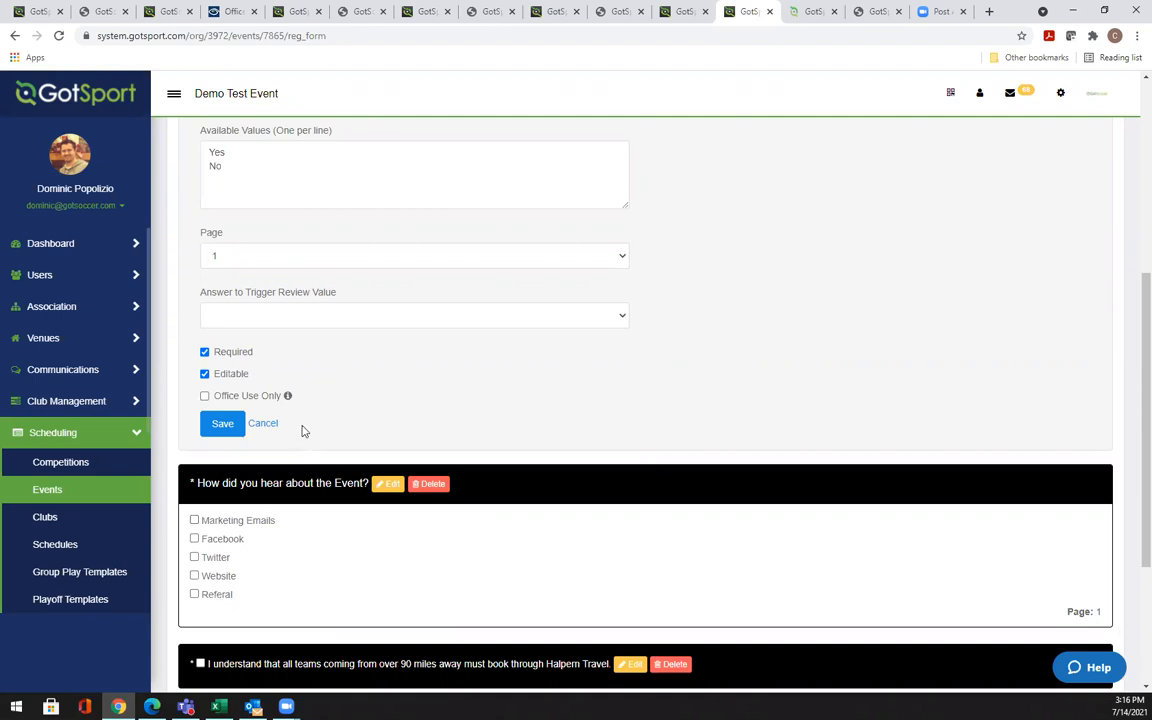
scroll(1132, 368, "up", 3)
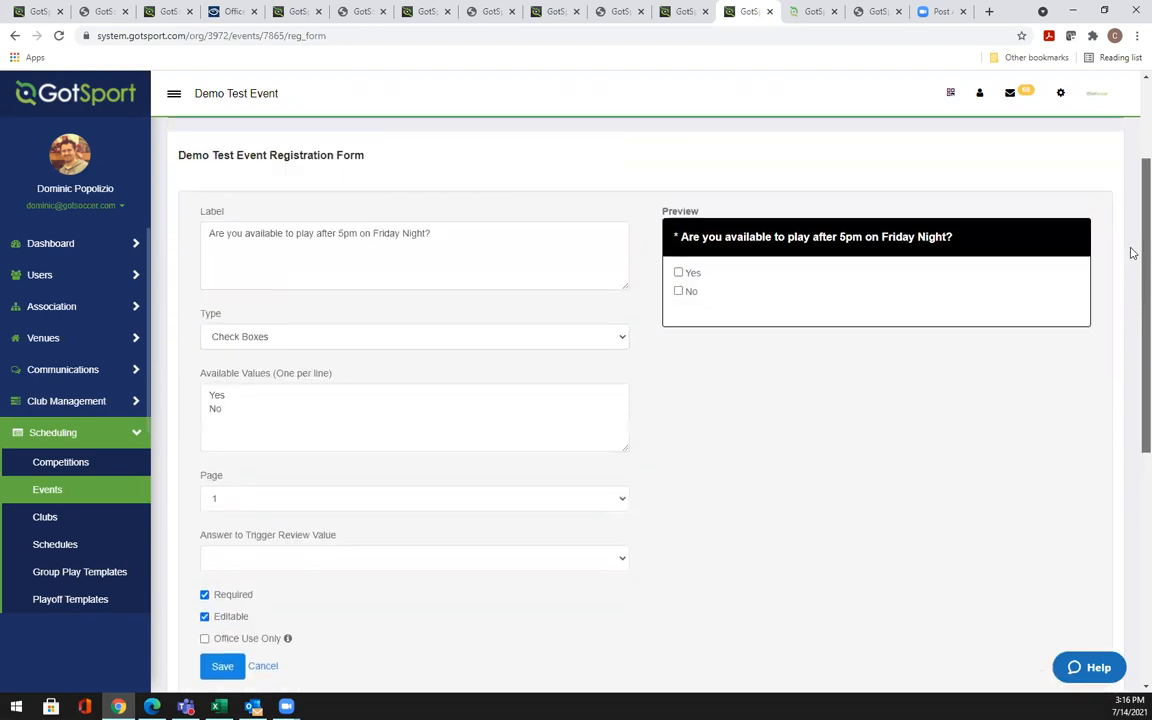
Try the Free Text answer type, then restore Yes/No radio buttons
left_click(338, 338)
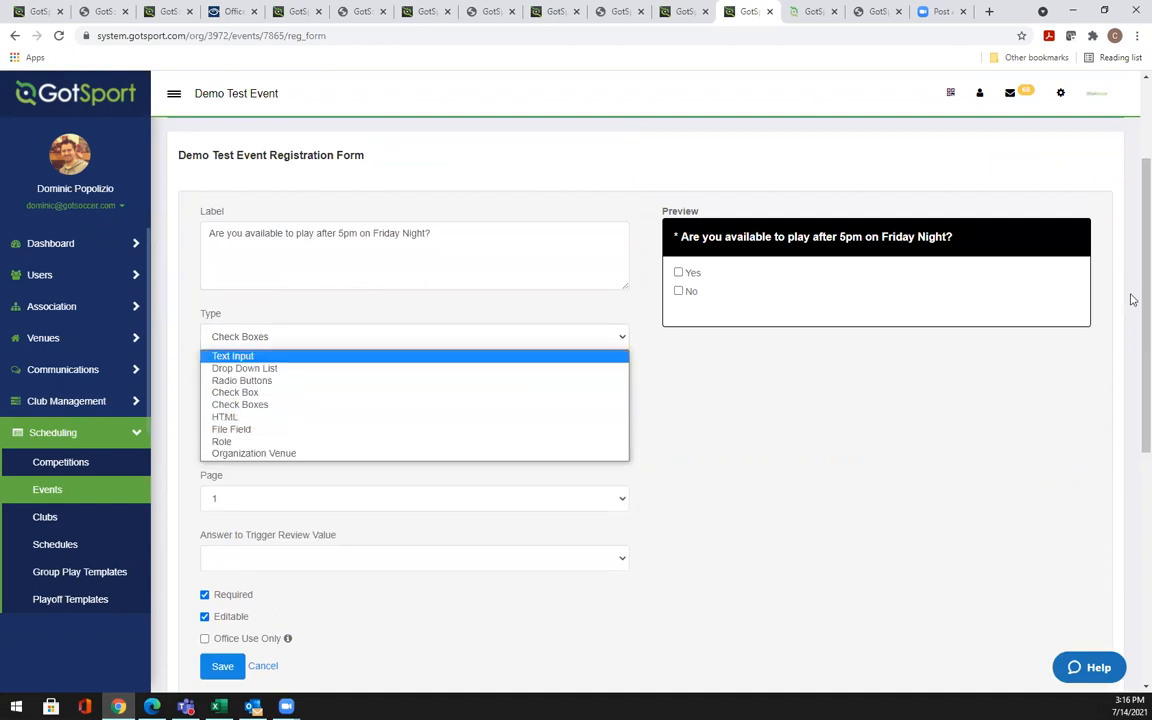
scroll(1132, 400, "down", 1)
scroll(1133, 549, "down", 3)
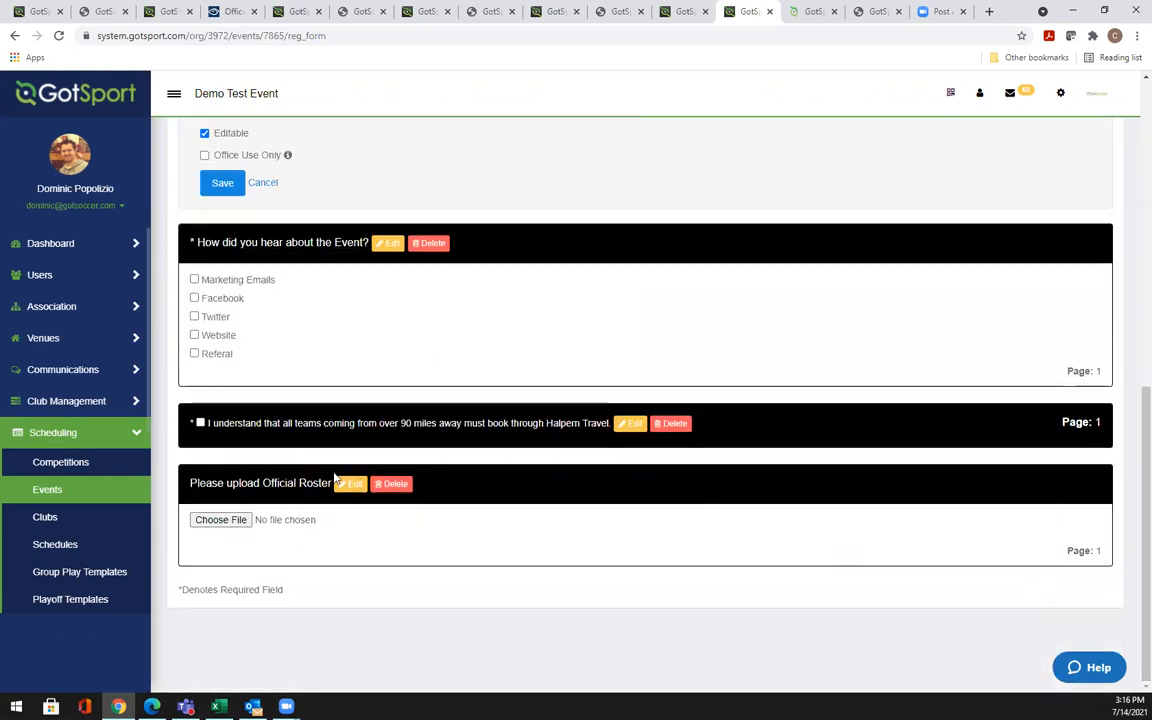
scroll(1131, 470, "up", 1)
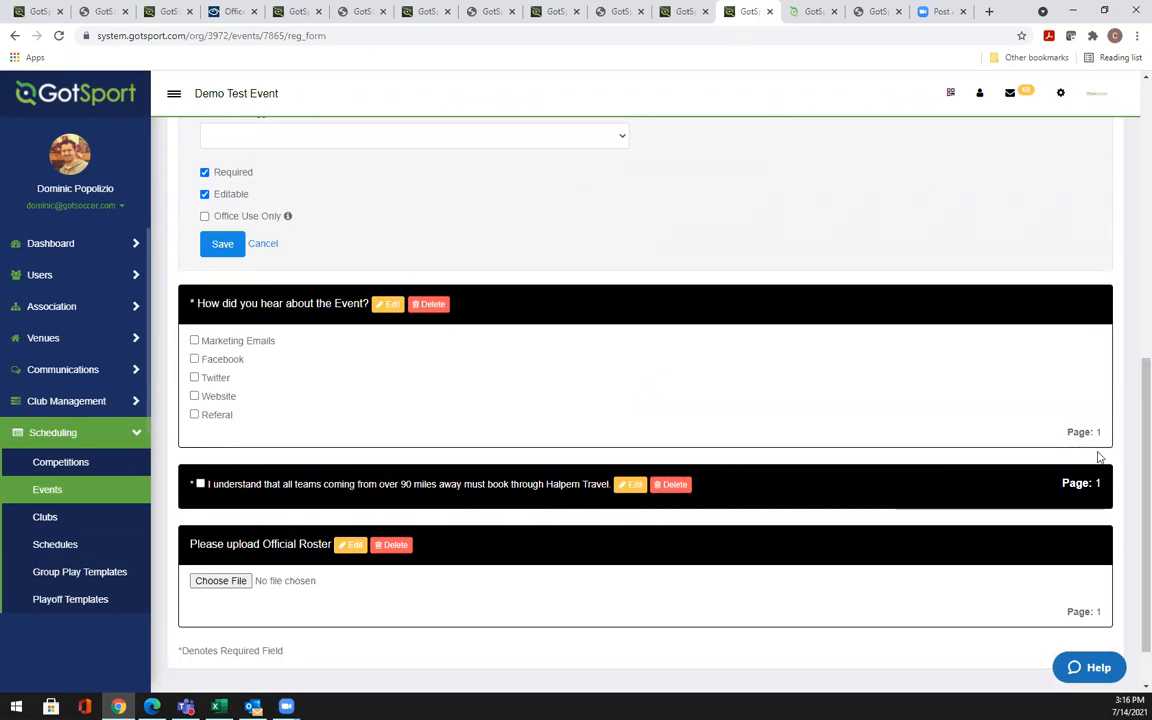
scroll(1134, 391, "up", 3)
left_click(442, 233)
left_click(338, 255)
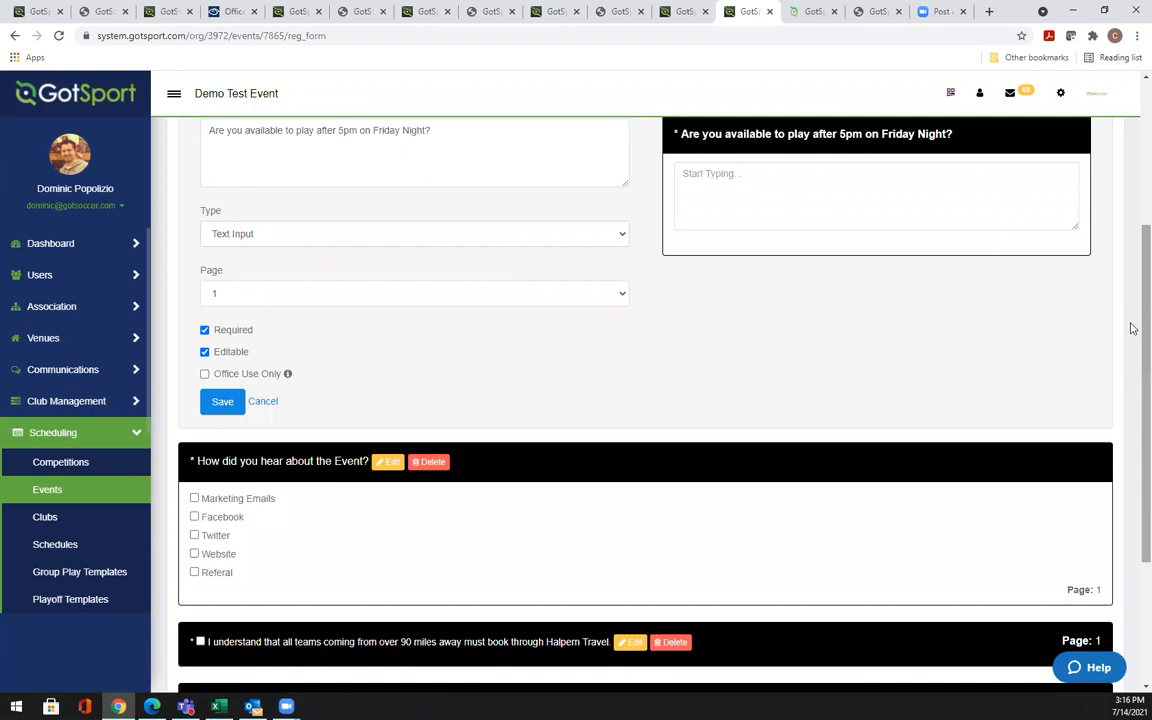
scroll(1131, 290, "up", 2)
left_click(291, 386)
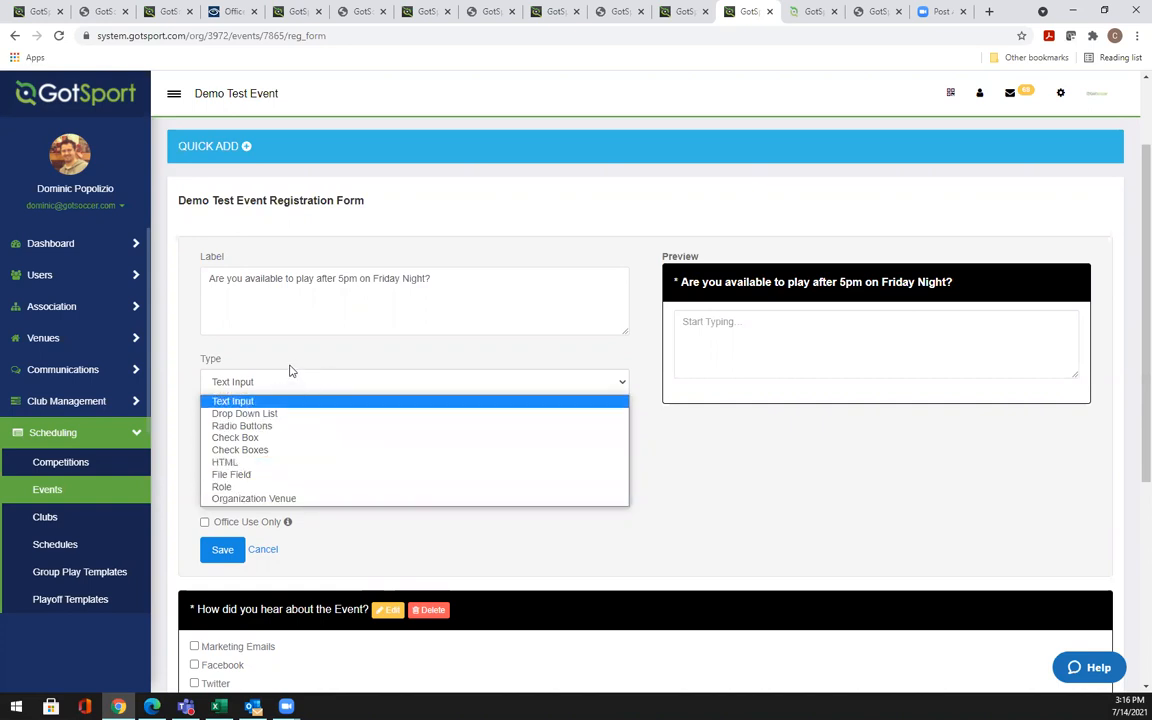
left_click(256, 429)
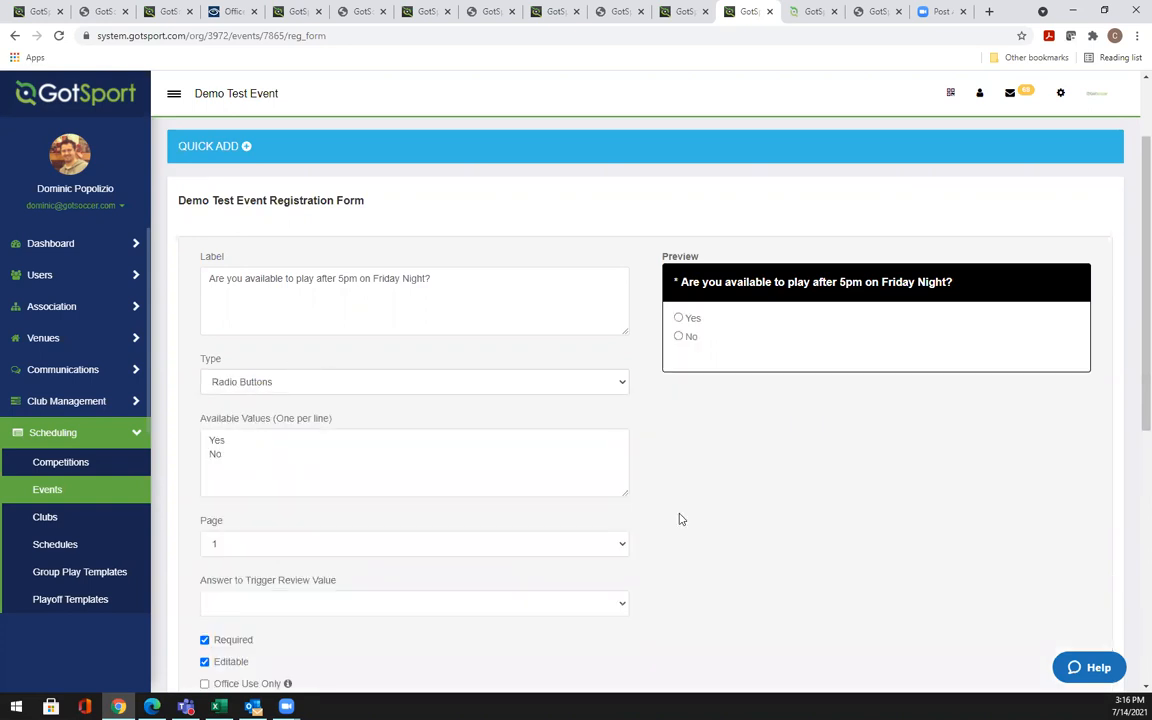
Check which form pages the question can go on, then cancel without saving
scroll(689, 519, "down", 1)
scroll(689, 519, "down", 3)
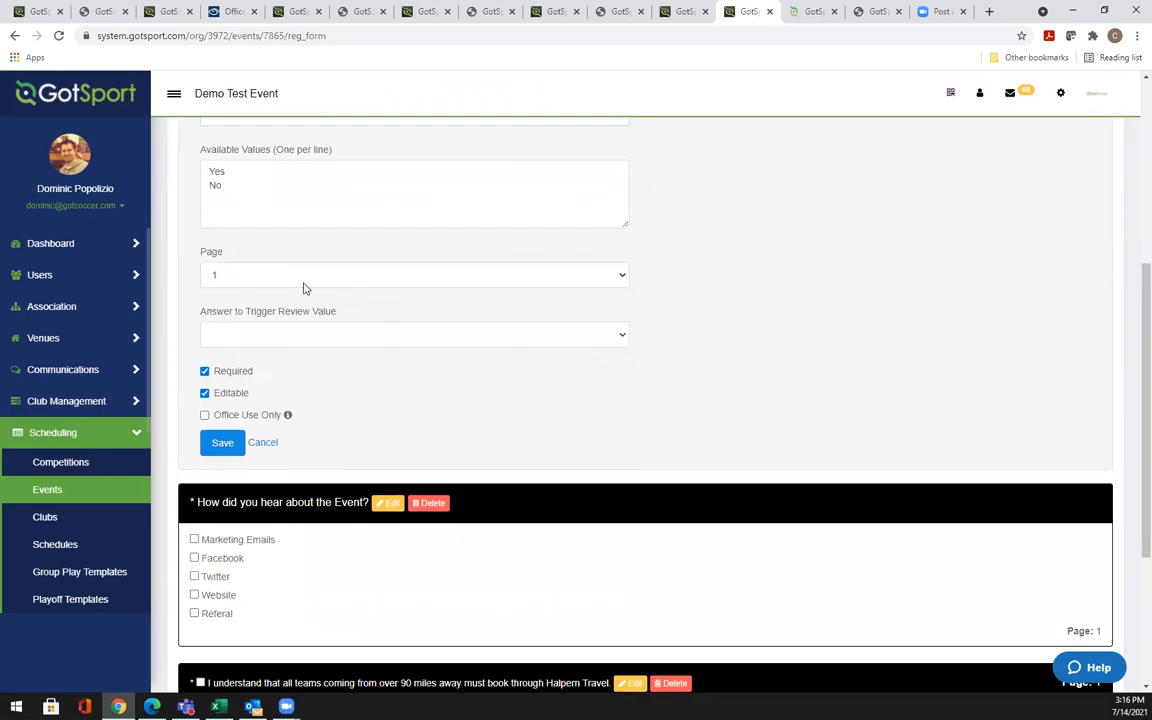
scroll(1133, 260, "up", 2)
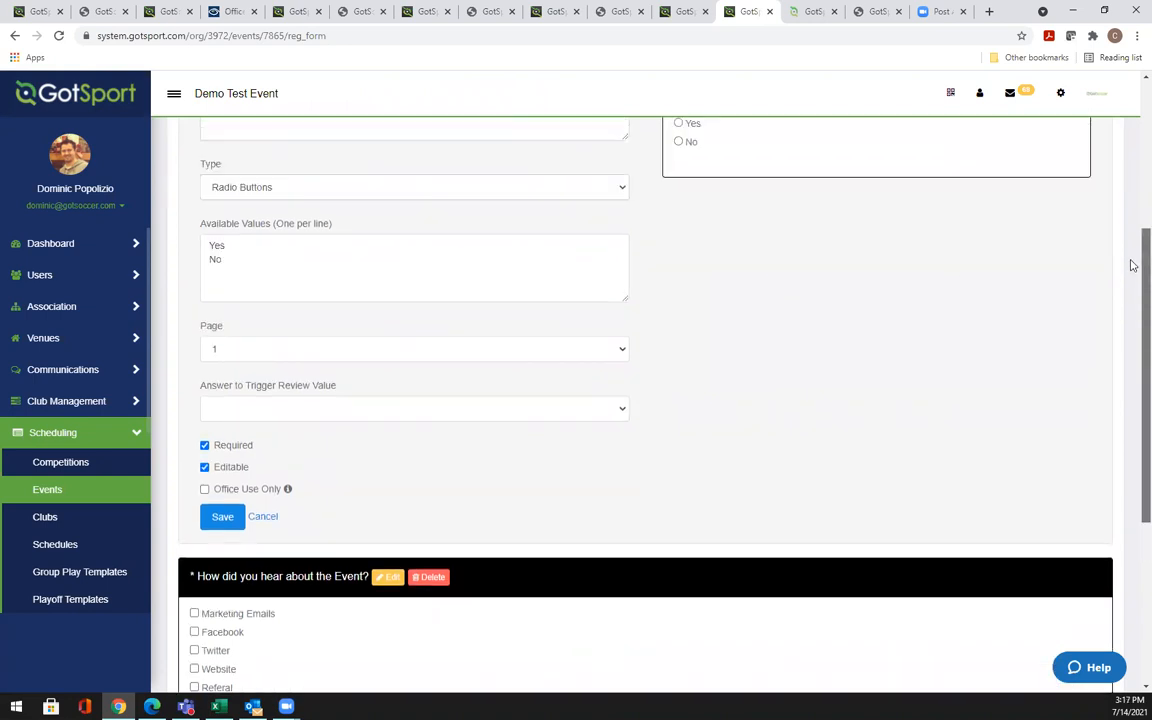
scroll(1133, 251, "up", 1)
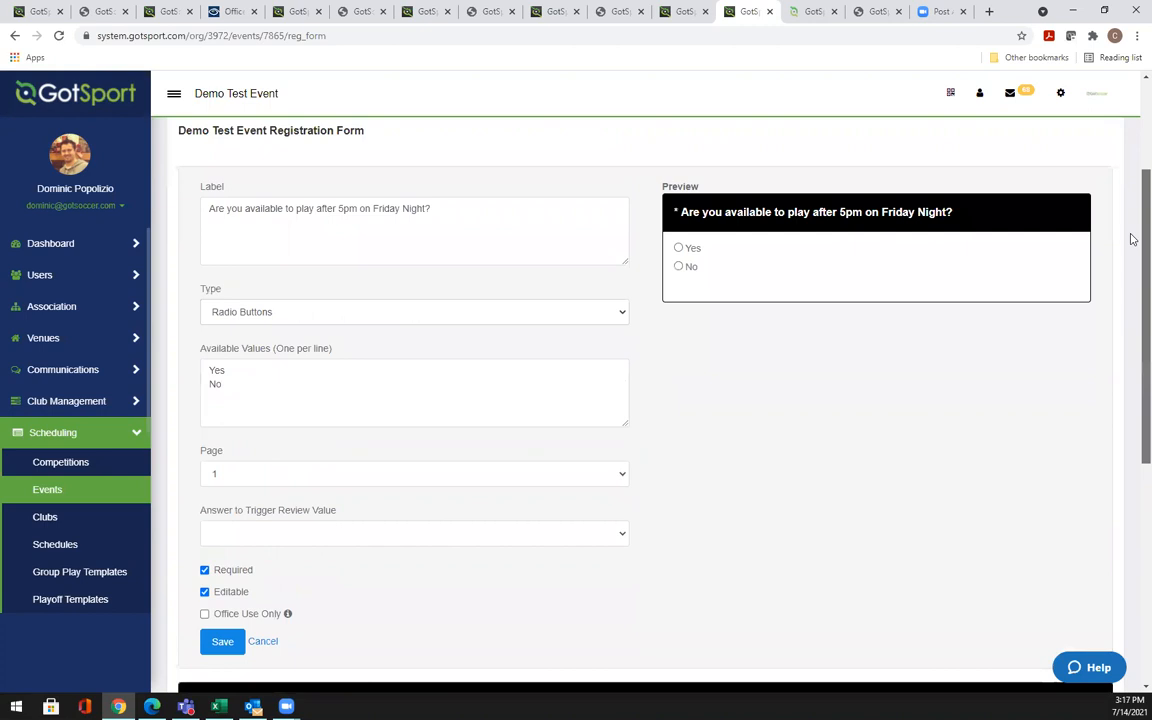
scroll(1131, 243, "down", 1)
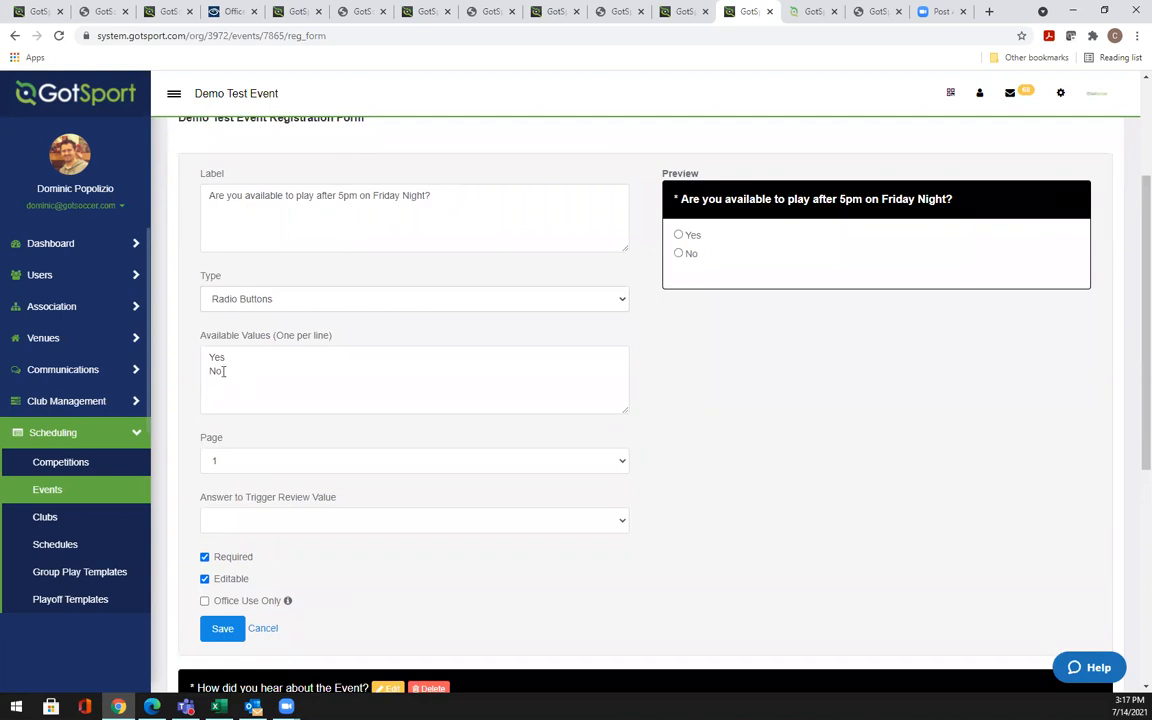
left_click(255, 461)
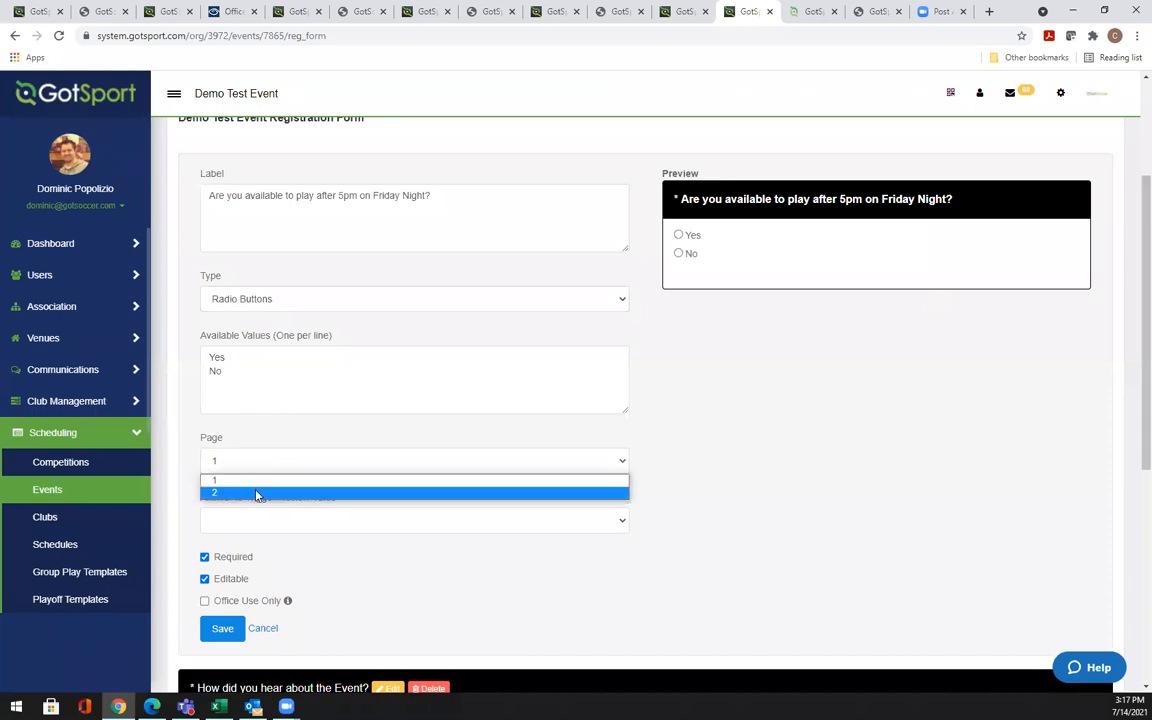
scroll(1131, 340, "down", 1)
left_click_drag(1131, 345, 1131, 381)
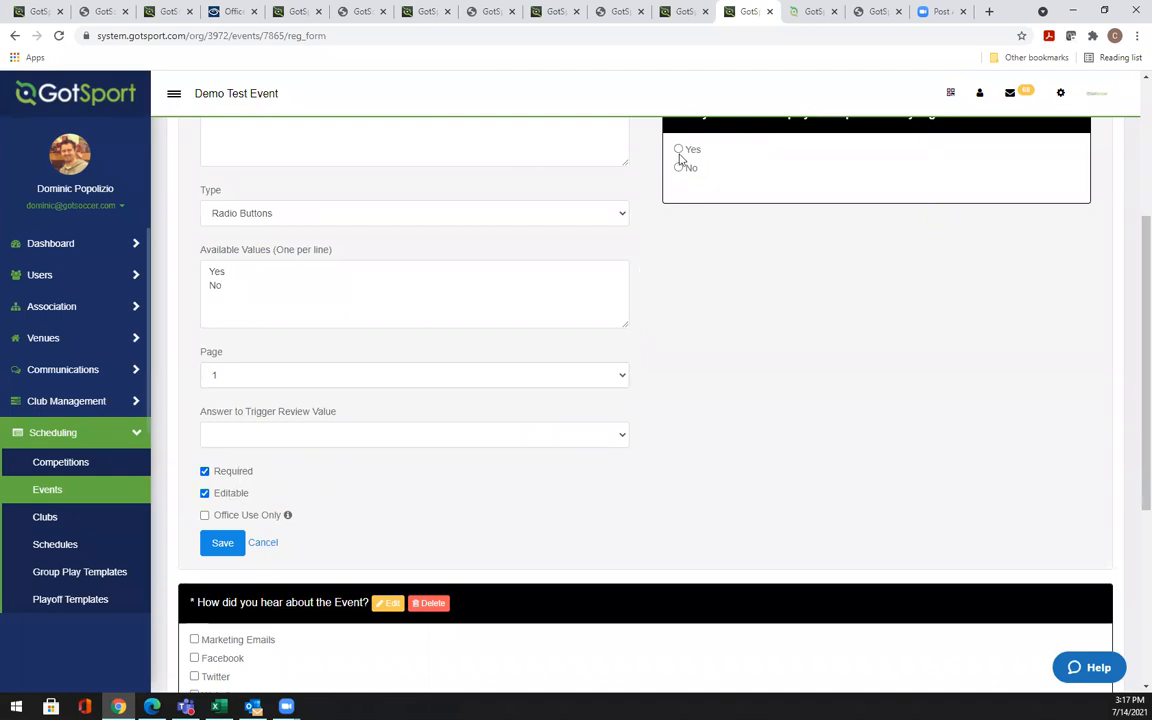
scroll(1133, 337, "up", 2)
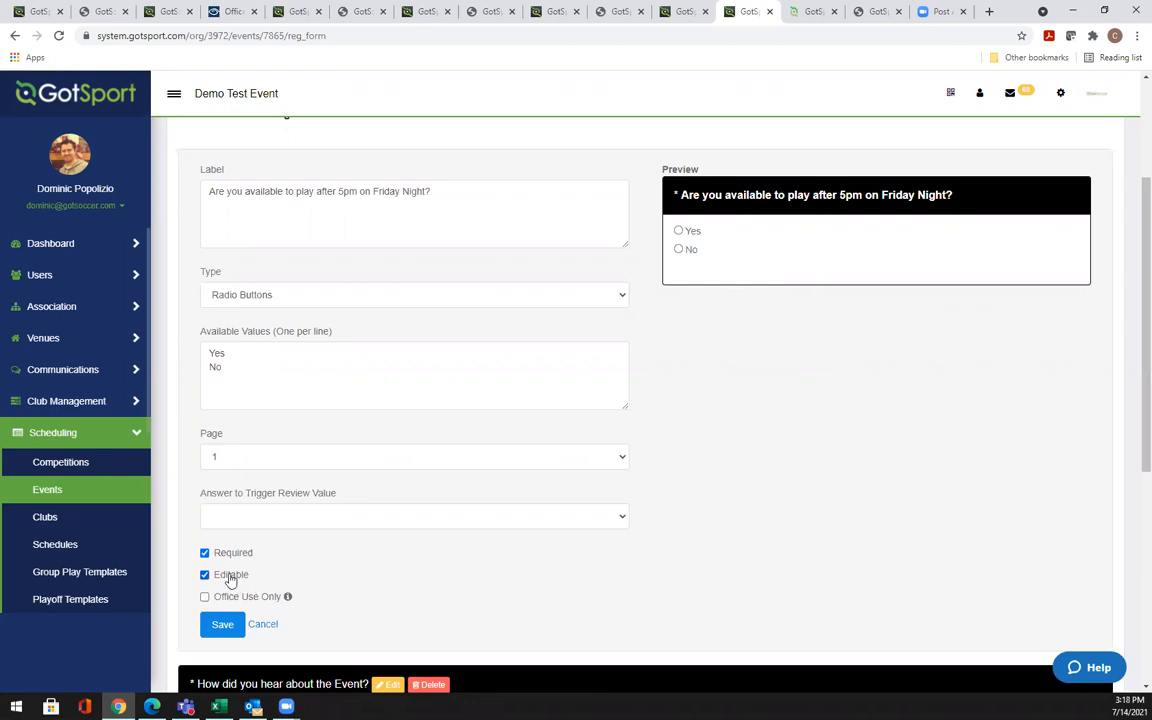
left_click(263, 624)
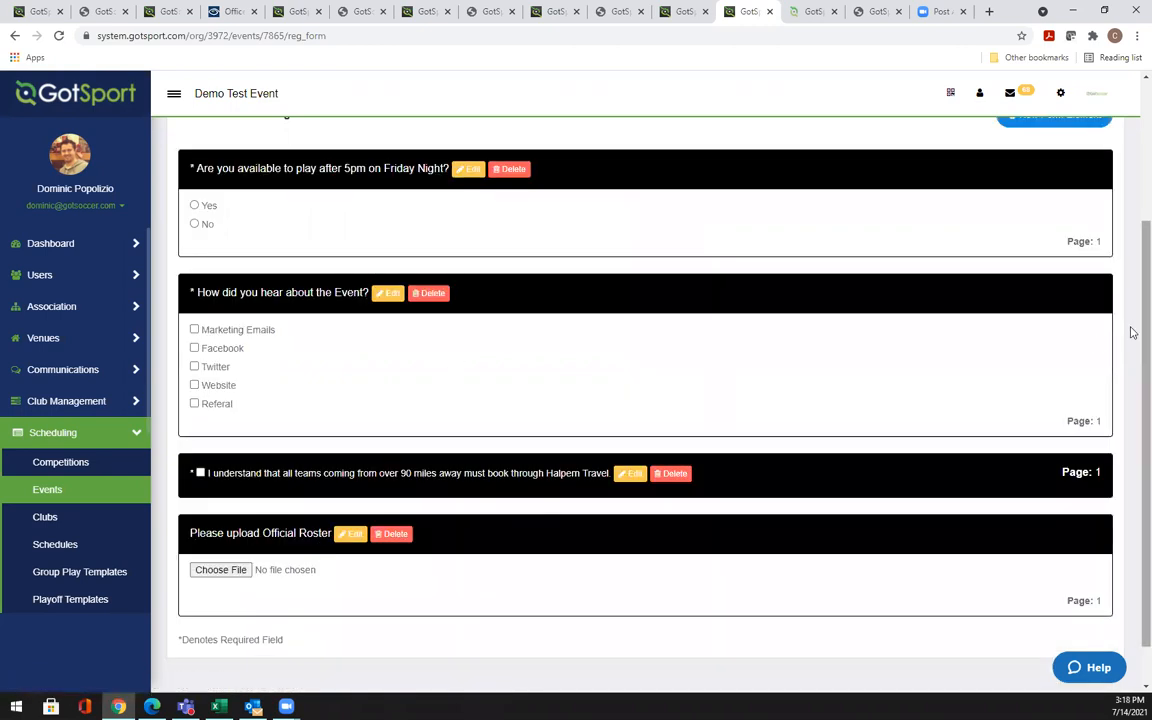
Drag 'How did you hear about the Event?' above the Friday-night availability question
scroll(1131, 329, "up", 1)
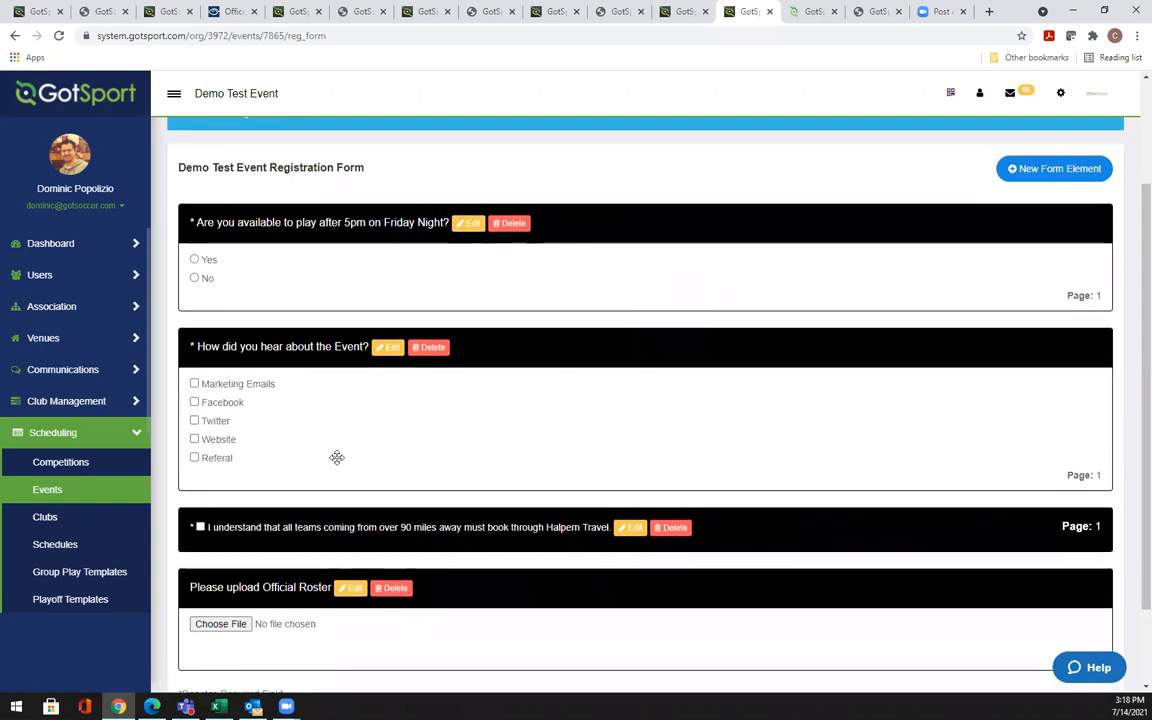
left_click_drag(489, 346, 450, 501)
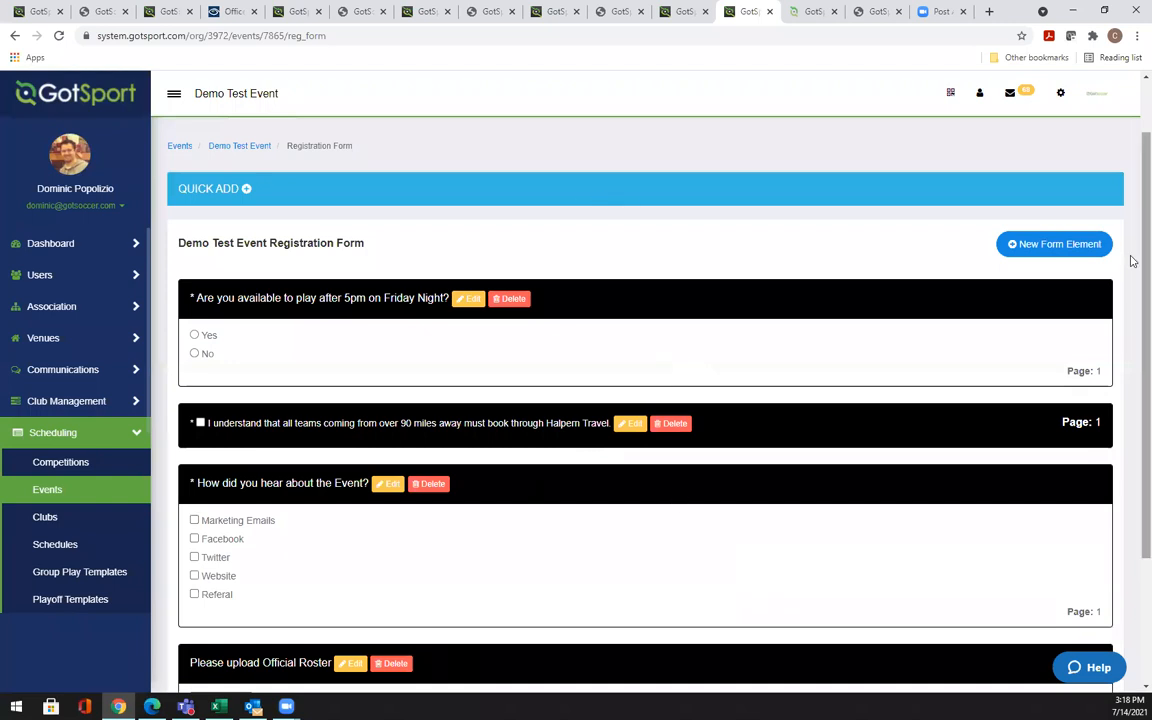
scroll(1133, 308, "down", 2)
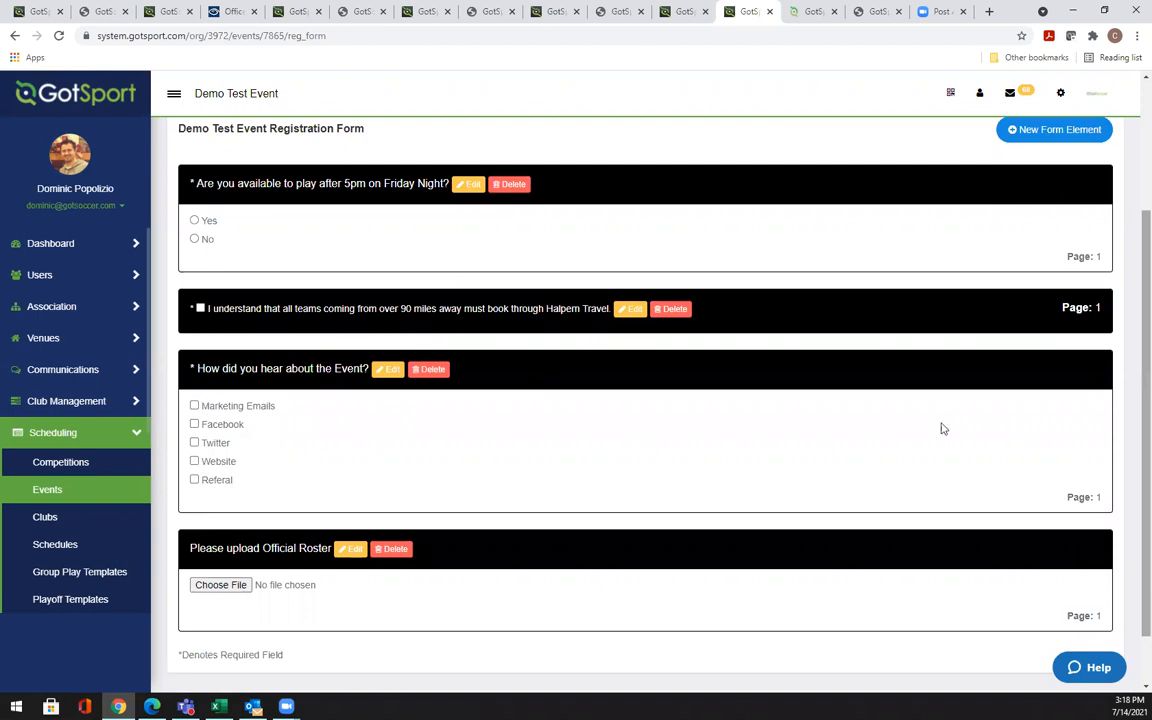
left_click_drag(187, 358, 270, 309)
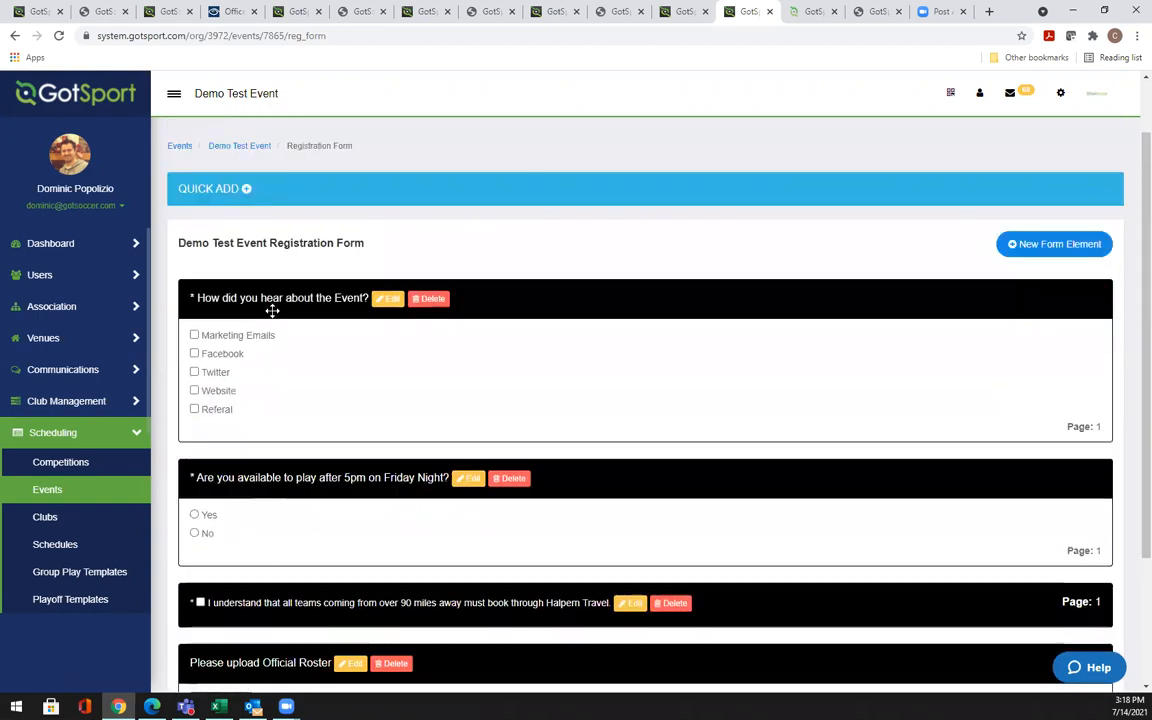
scroll(1133, 328, "up", 2)
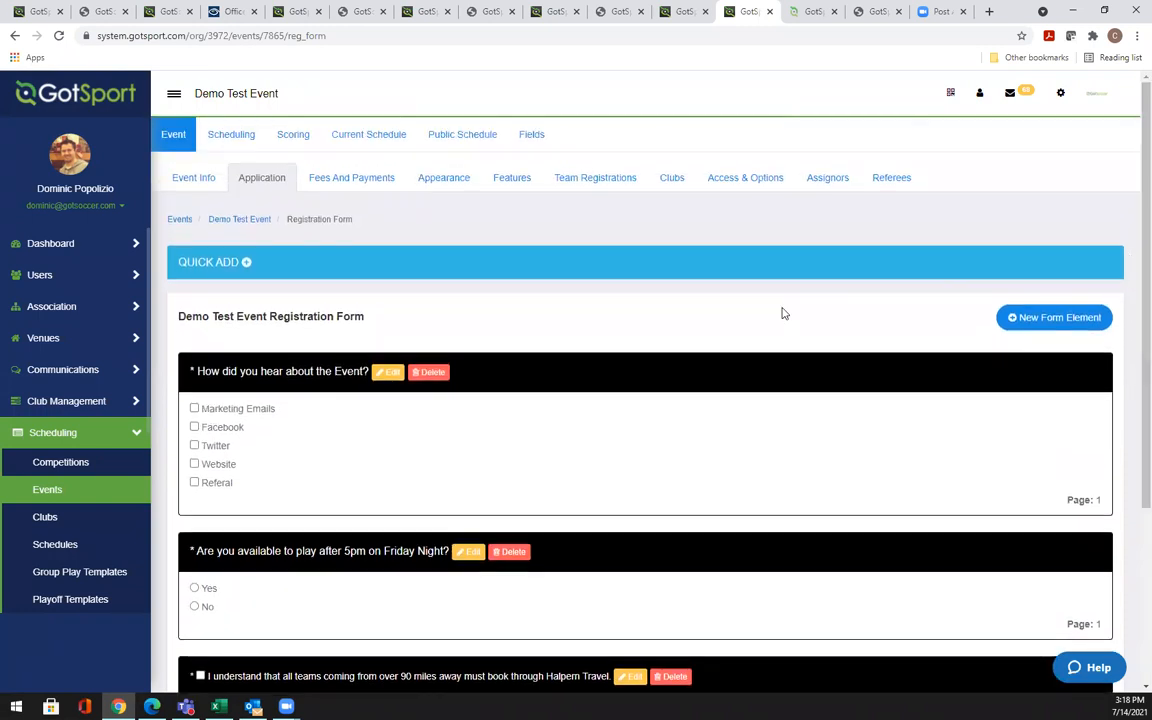
left_click(1014, 318)
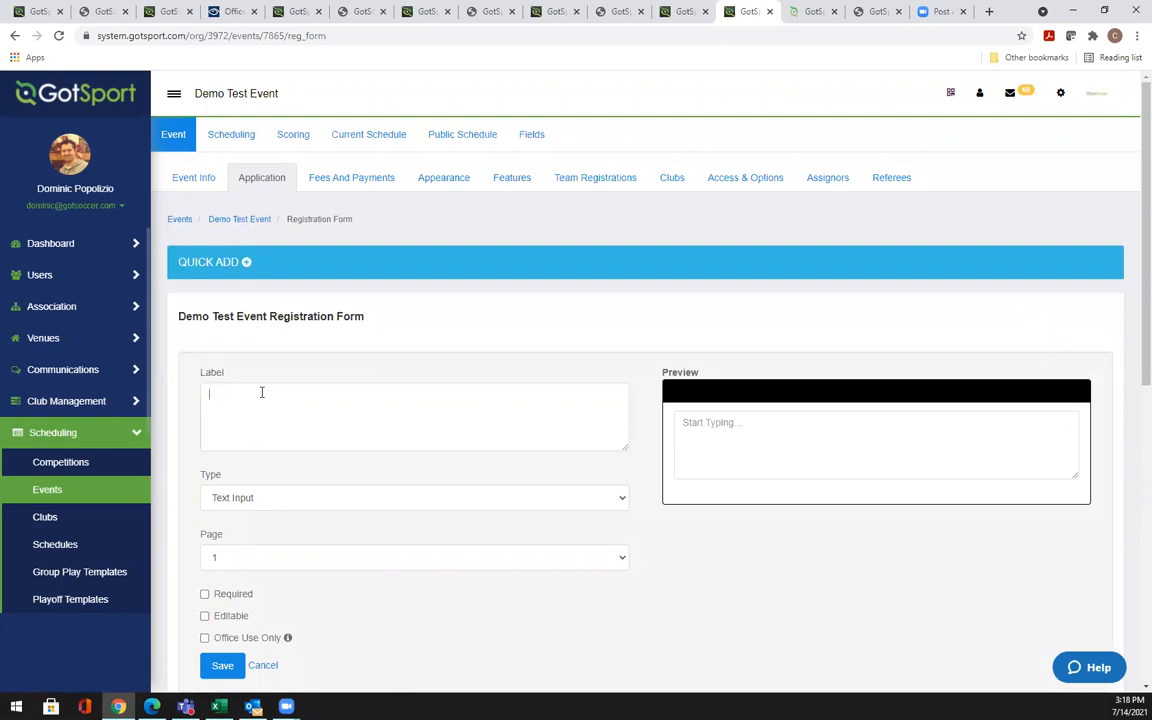
left_click(252, 499)
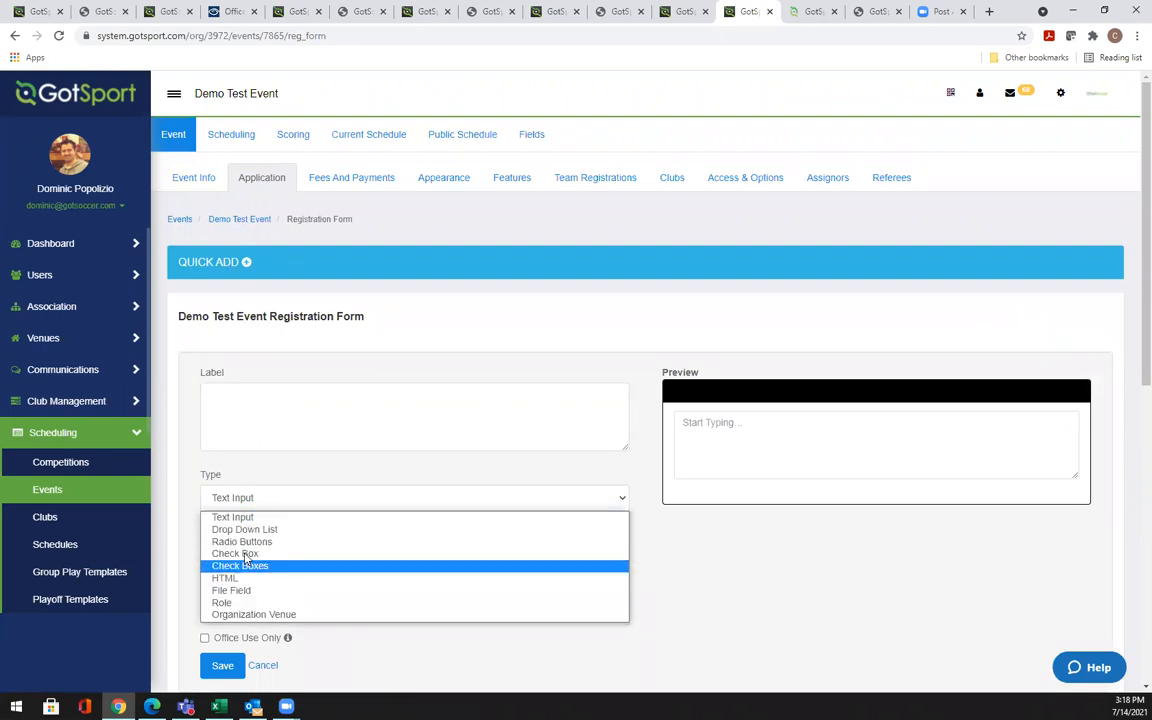
left_click(267, 395)
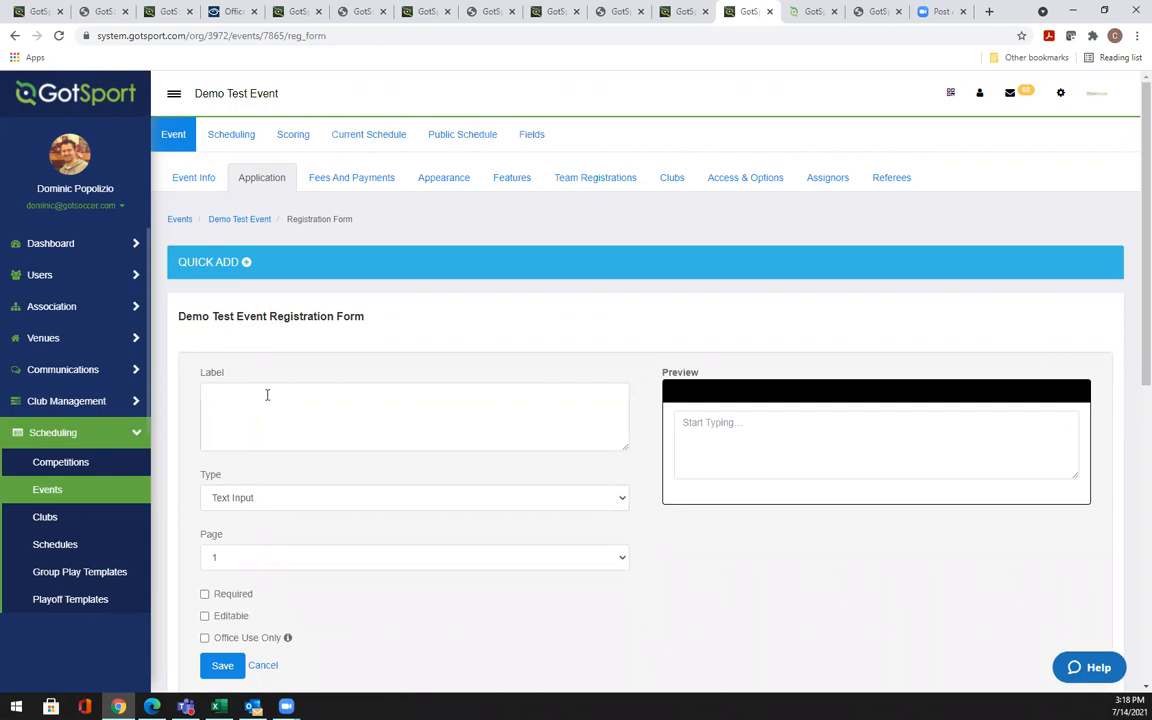
type("A")
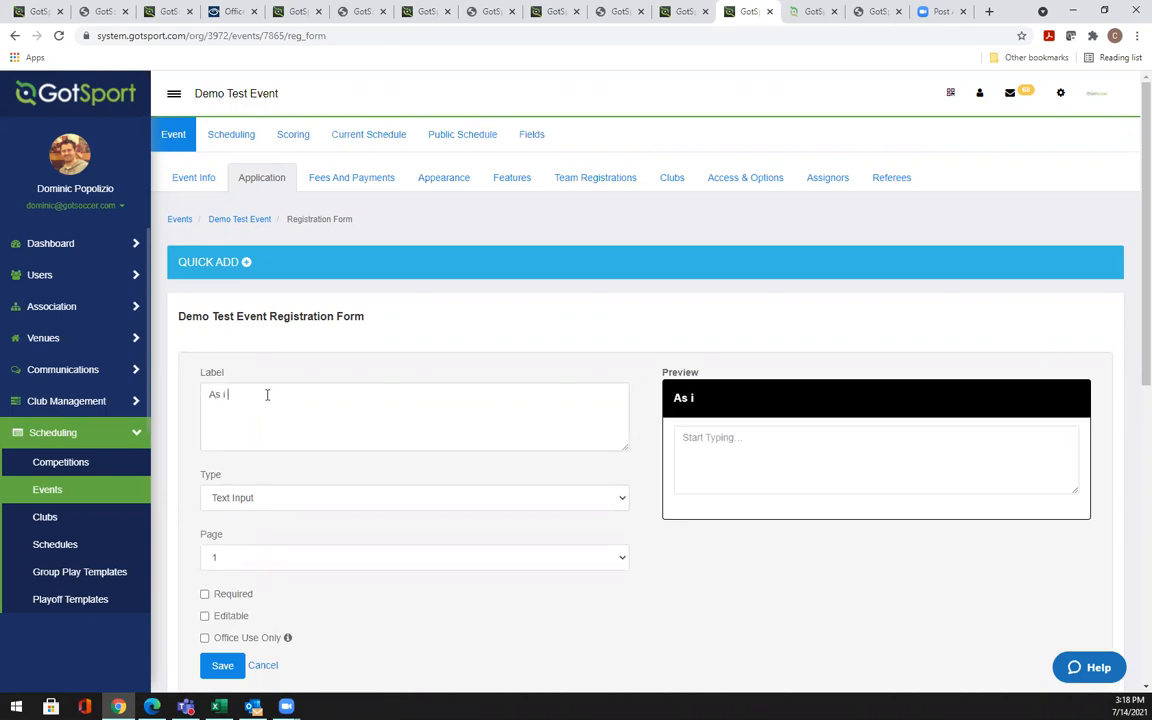
type("s I type youw ill see")
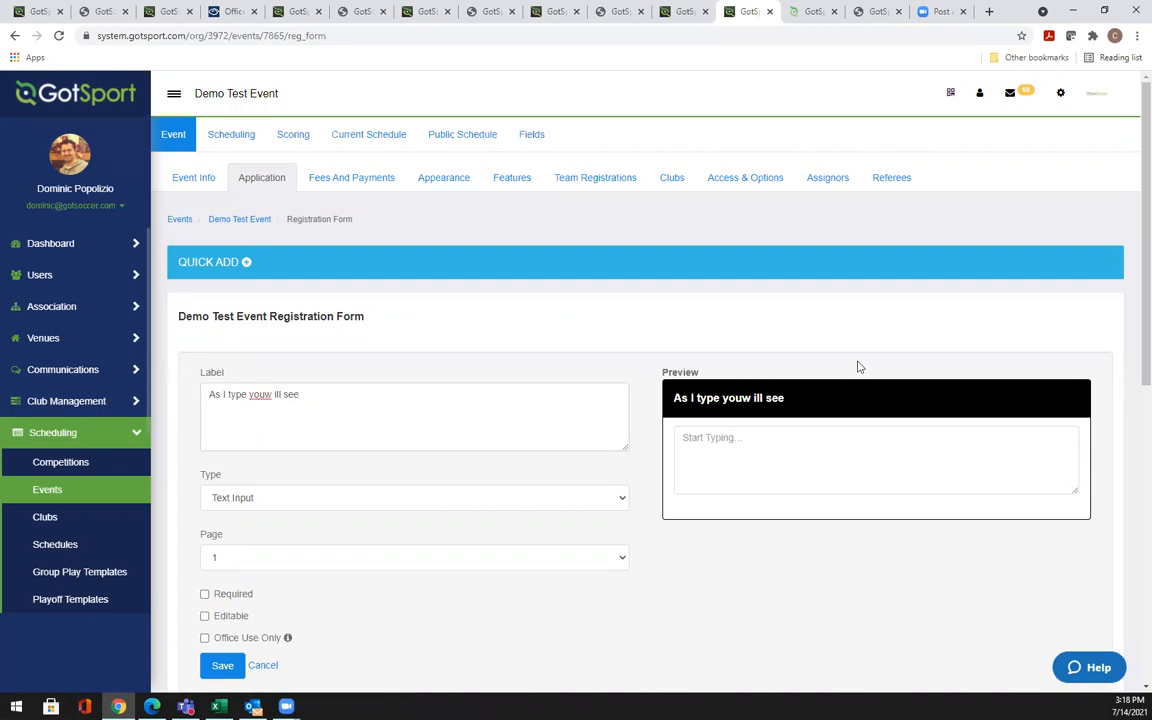
left_click_drag(1144, 347, 1144, 442)
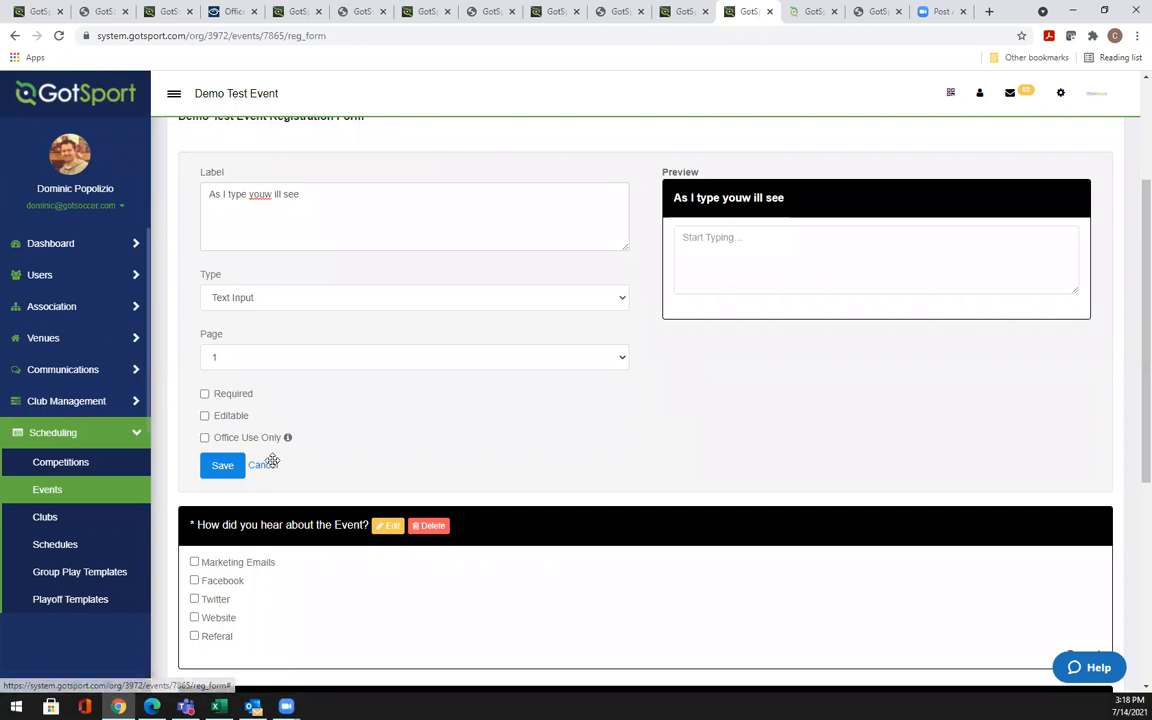
left_click(268, 464)
scroll(1131, 342, "up", 2)
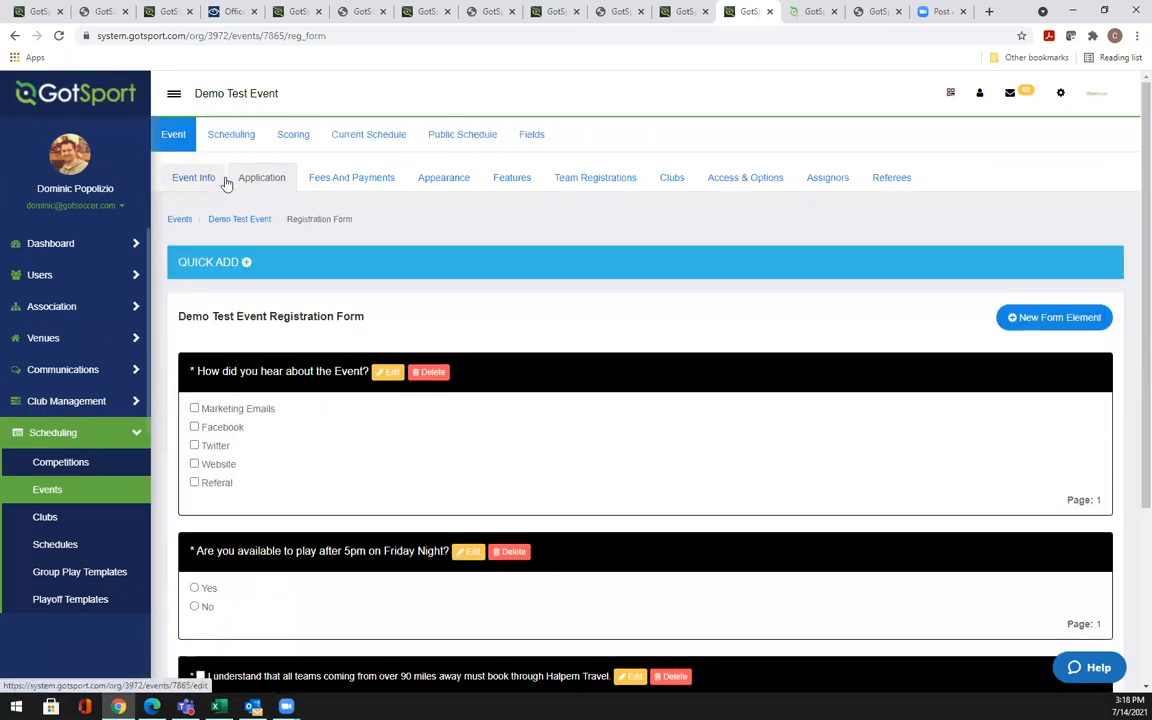
Open the Event fee 7v7 fee (7v7 fee, both genders, U9–U10) for editing from Fees And Payments
left_click(333, 182)
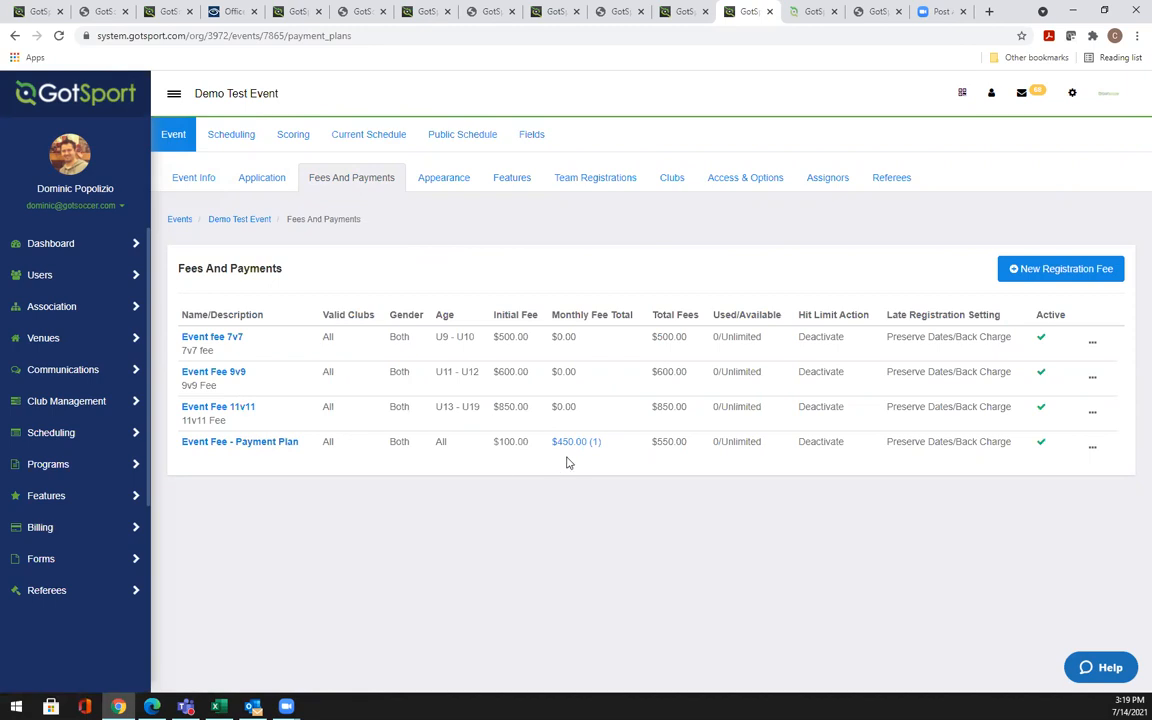
mouse_move(589, 444)
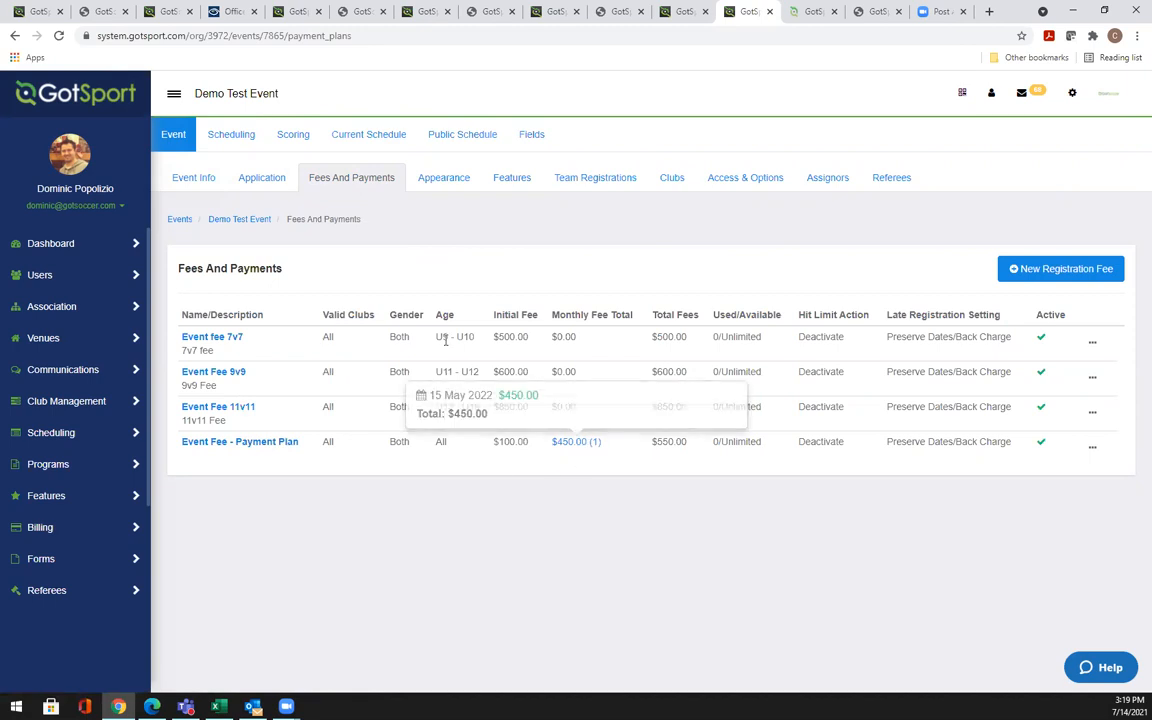
left_click(221, 341)
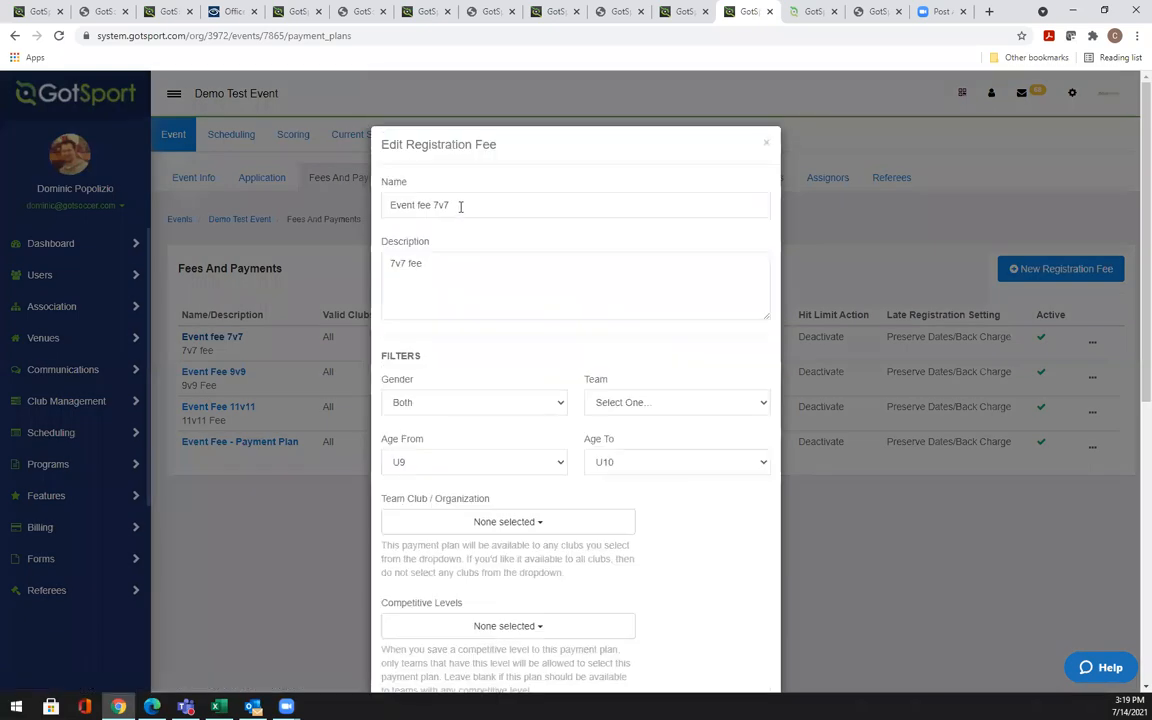
Keep the Event fee 7v7 open to both genders and review its settings
left_click(408, 405)
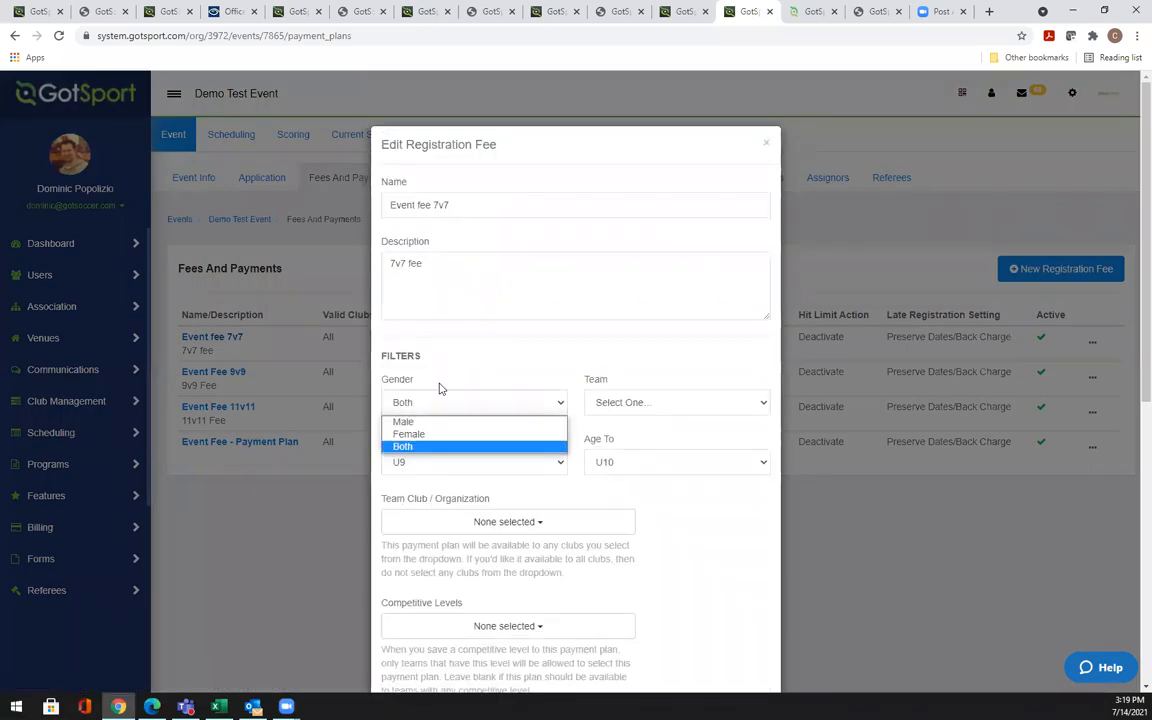
left_click(444, 386)
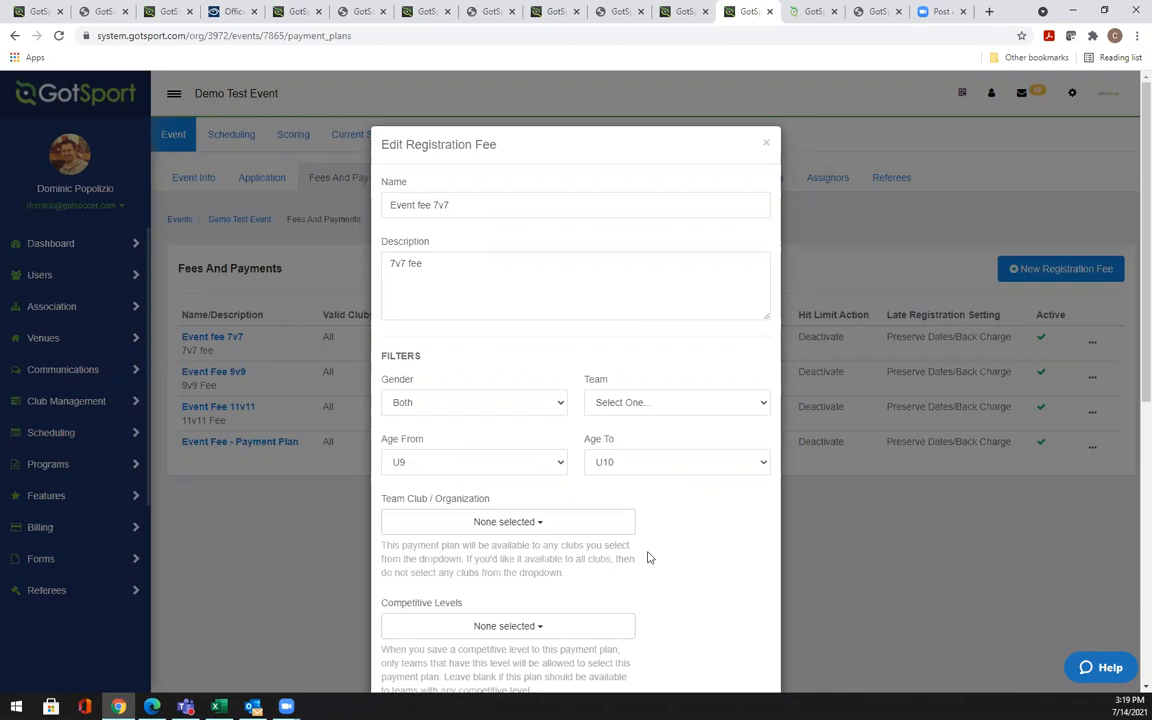
scroll(648, 553, "down", 3)
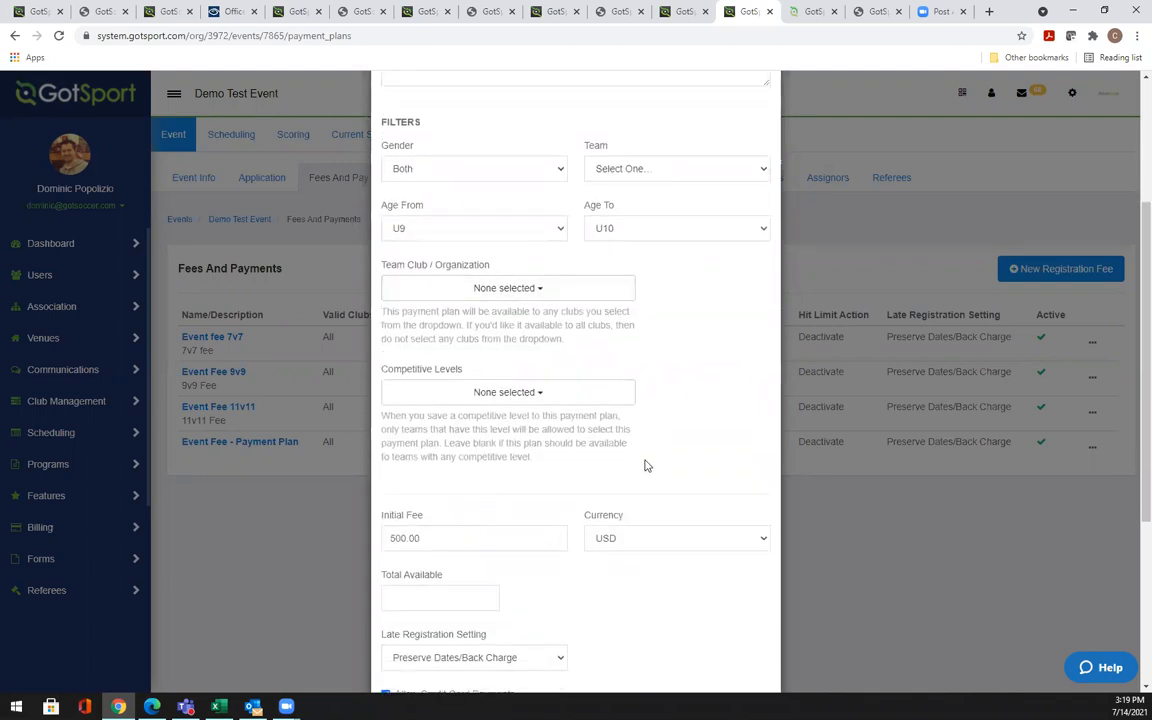
scroll(687, 429, "down", 3)
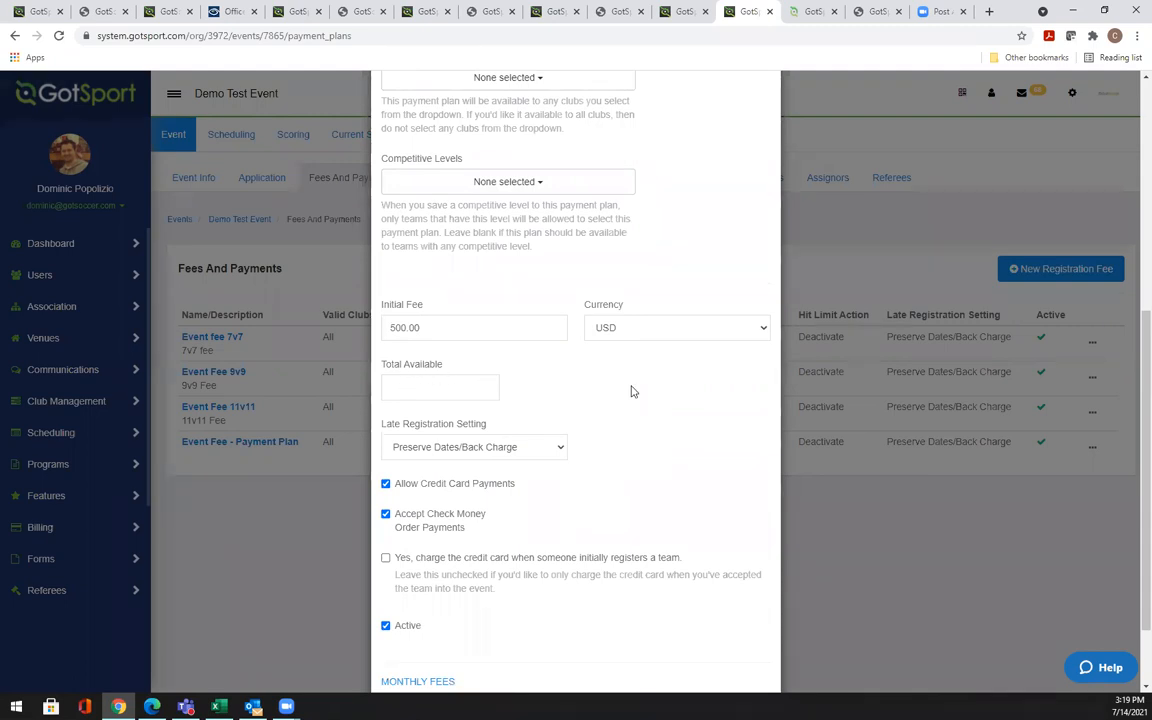
scroll(631, 391, "up", 2)
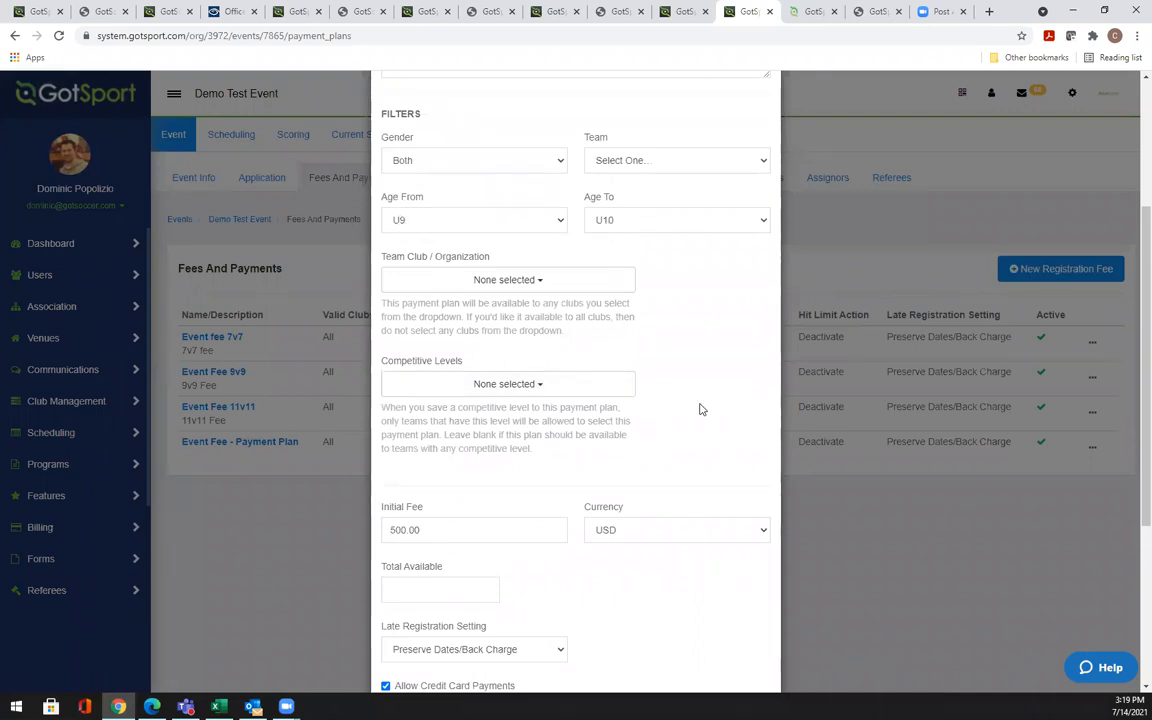
scroll(694, 388, "down", 2)
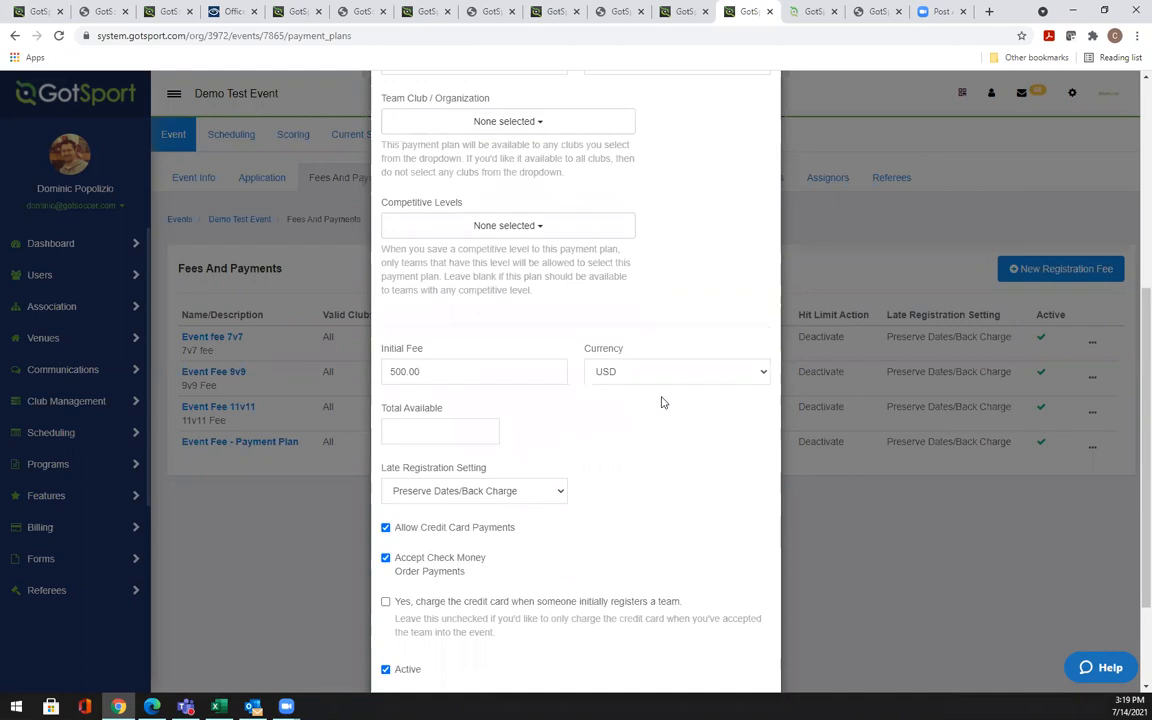
Try Waitlist after the limit, then clear the Total Available limit of 50 to leave the fee uncapped
left_click(397, 432)
type("50")
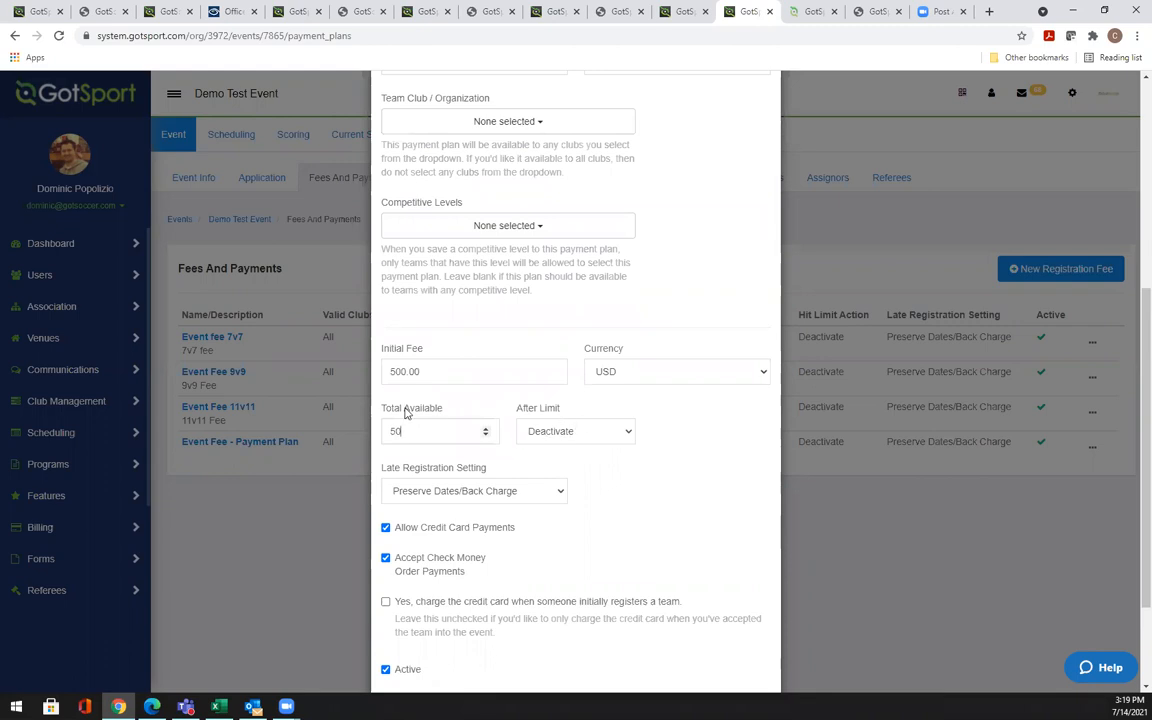
left_click(602, 434)
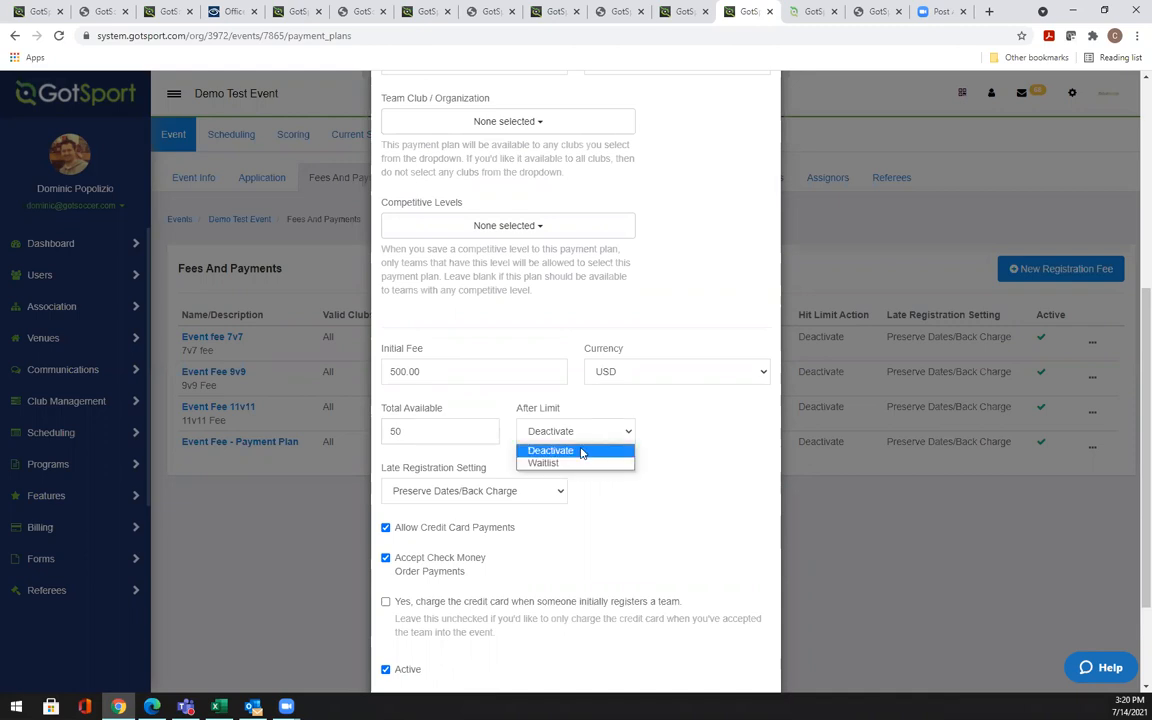
left_click(568, 463)
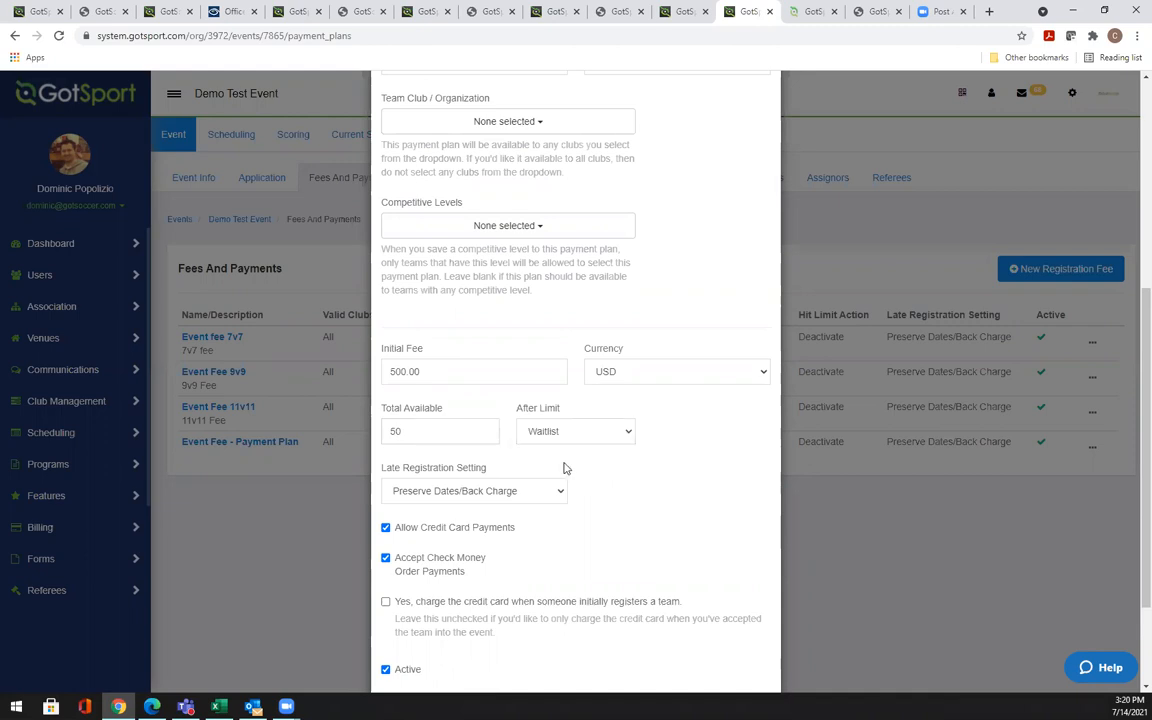
key("BackSpace")
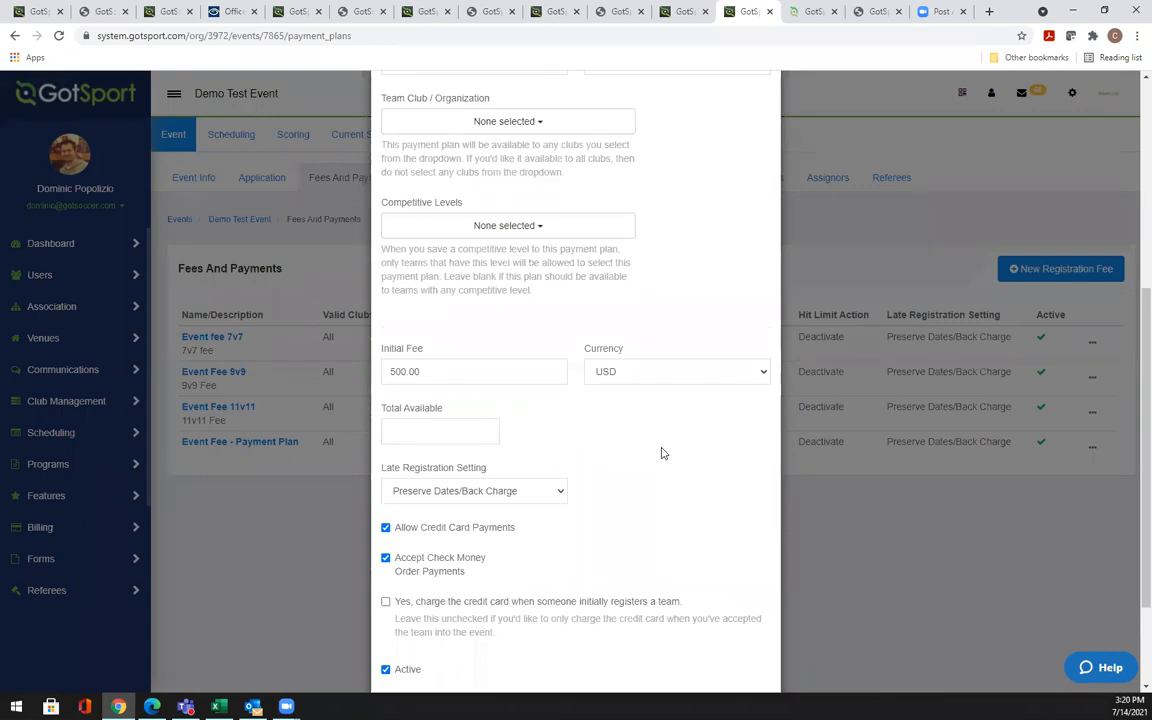
scroll(661, 453, "down", 3)
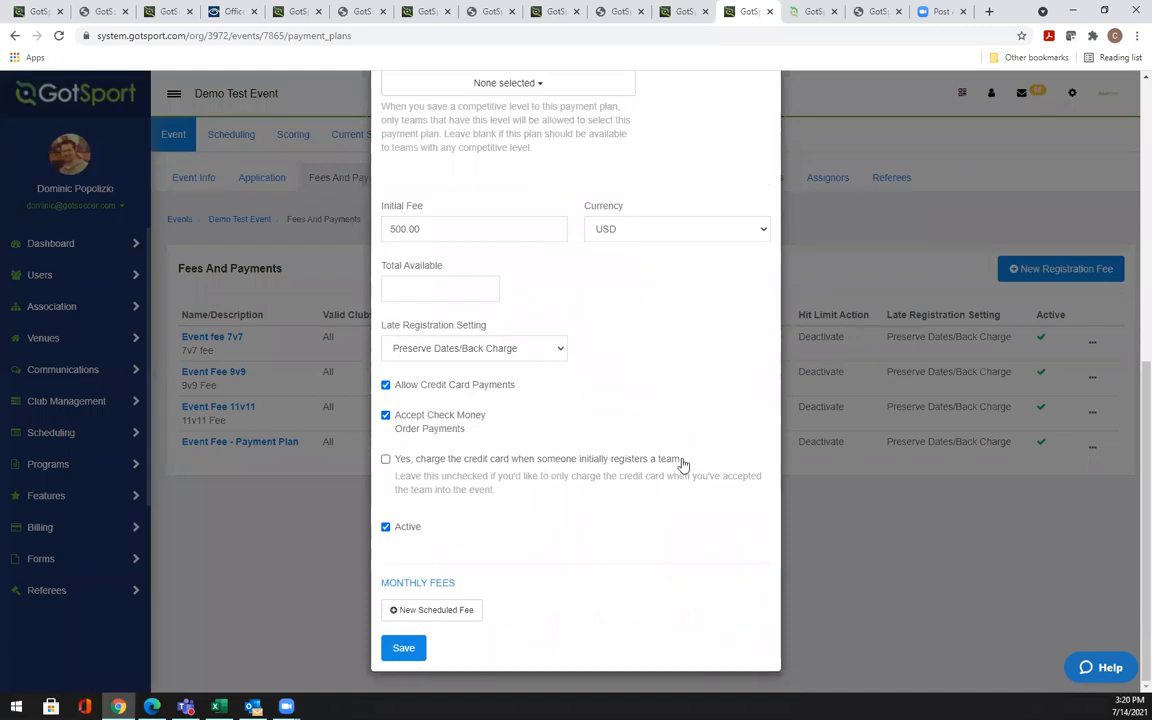
left_click_drag(680, 462, 362, 418)
left_click(615, 410)
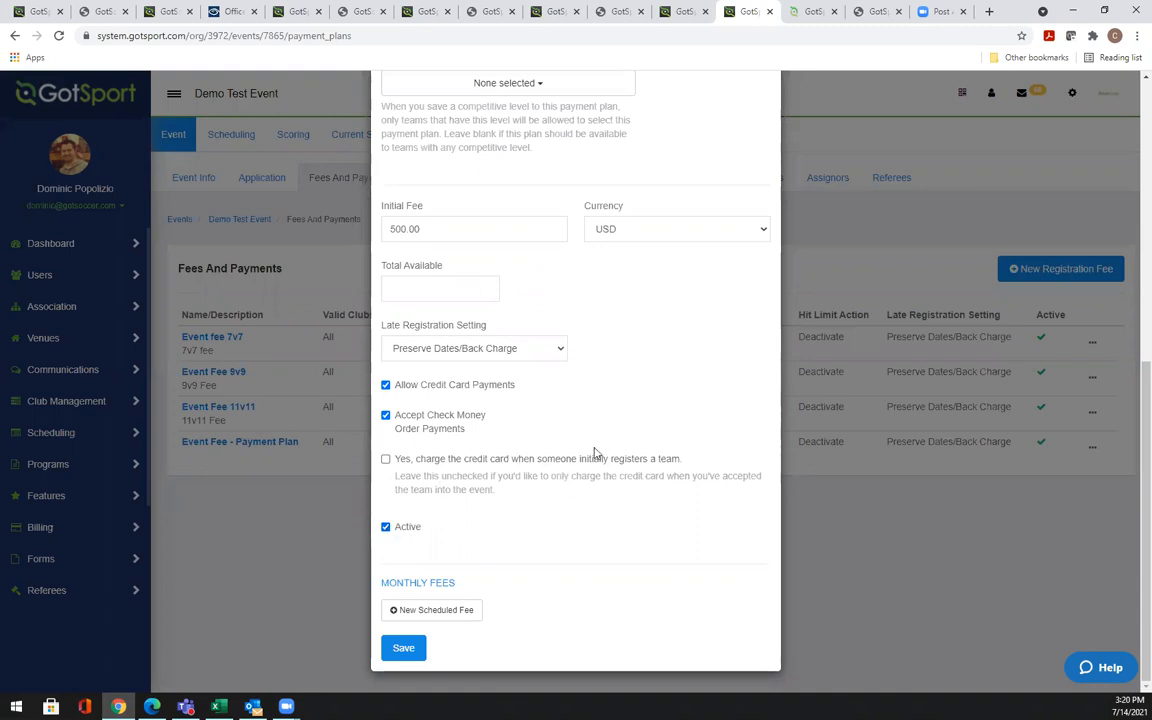
scroll(647, 391, "up", 6)
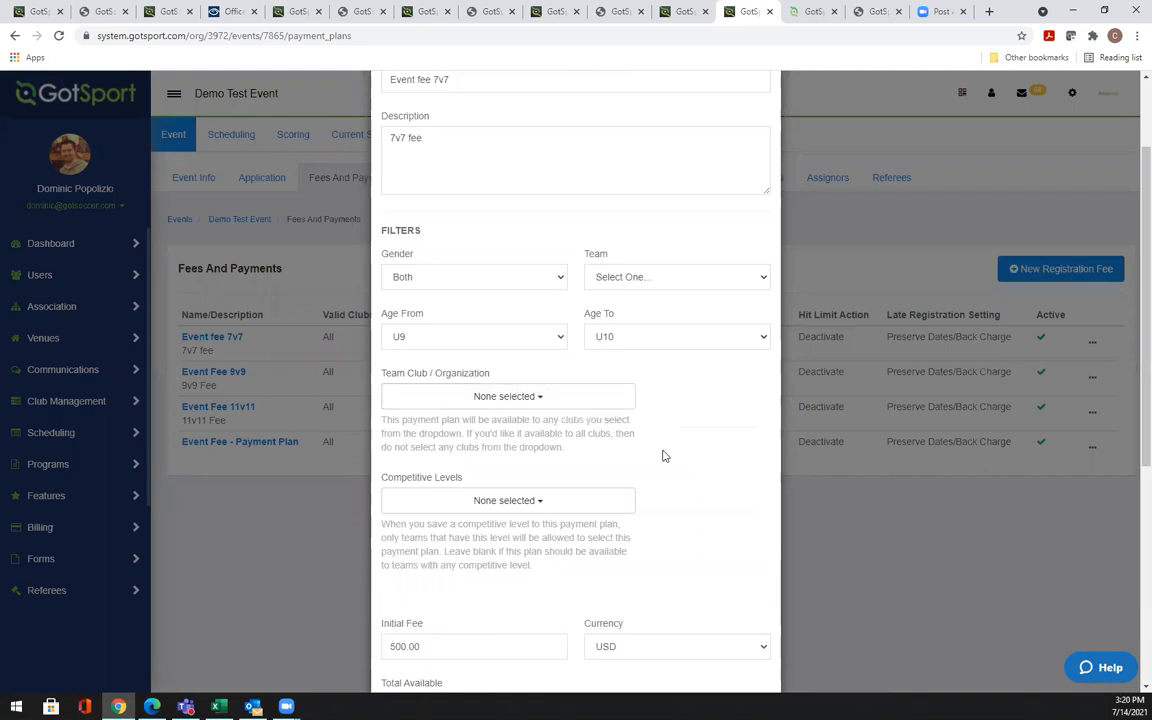
Restrict the Event fee 7v7 to the Alliance Cincinnati club
scroll(660, 455, "up", 2)
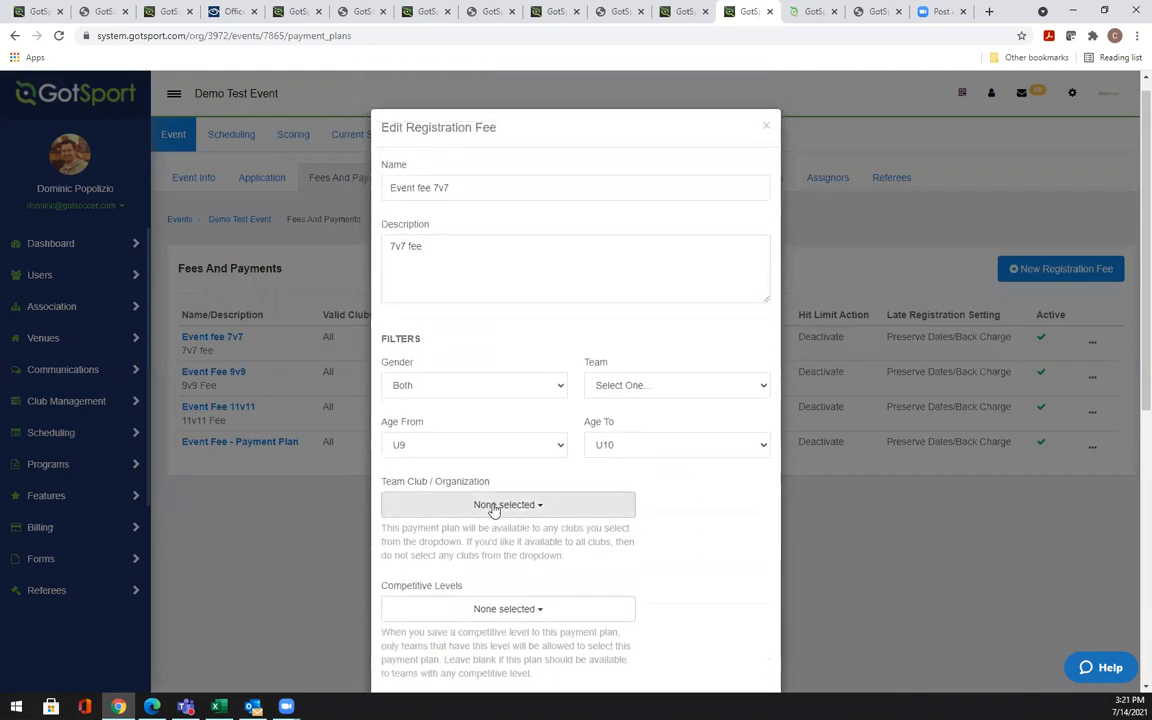
left_click(497, 506)
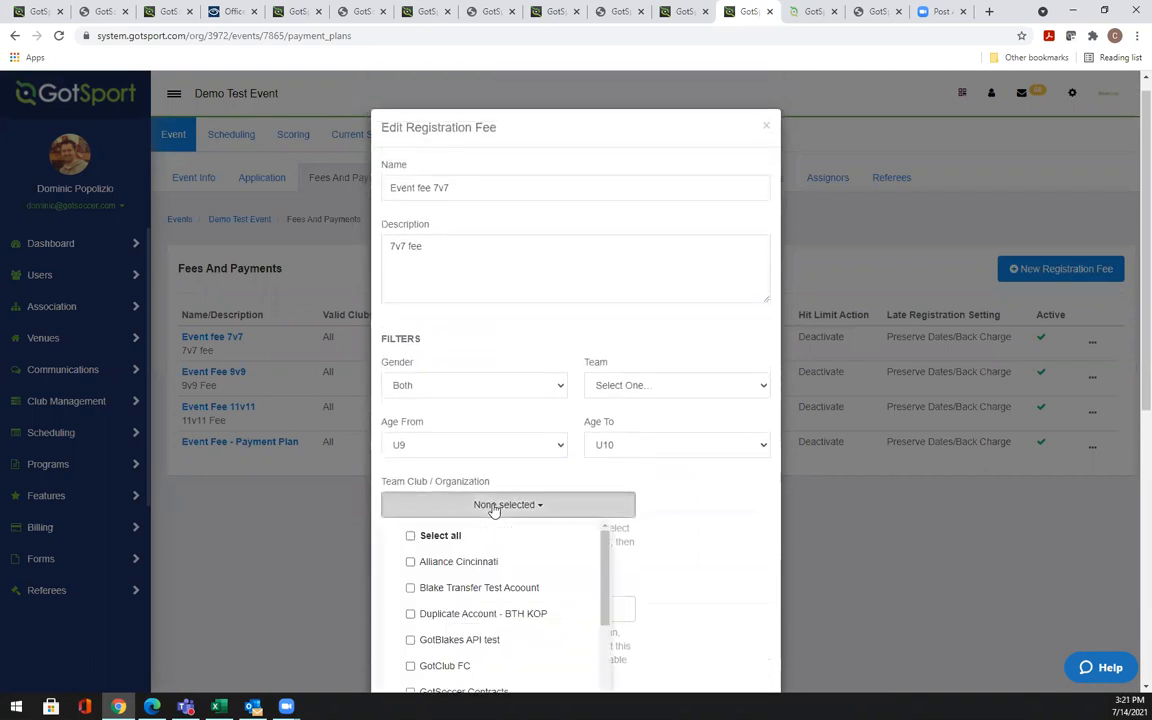
left_click(458, 564)
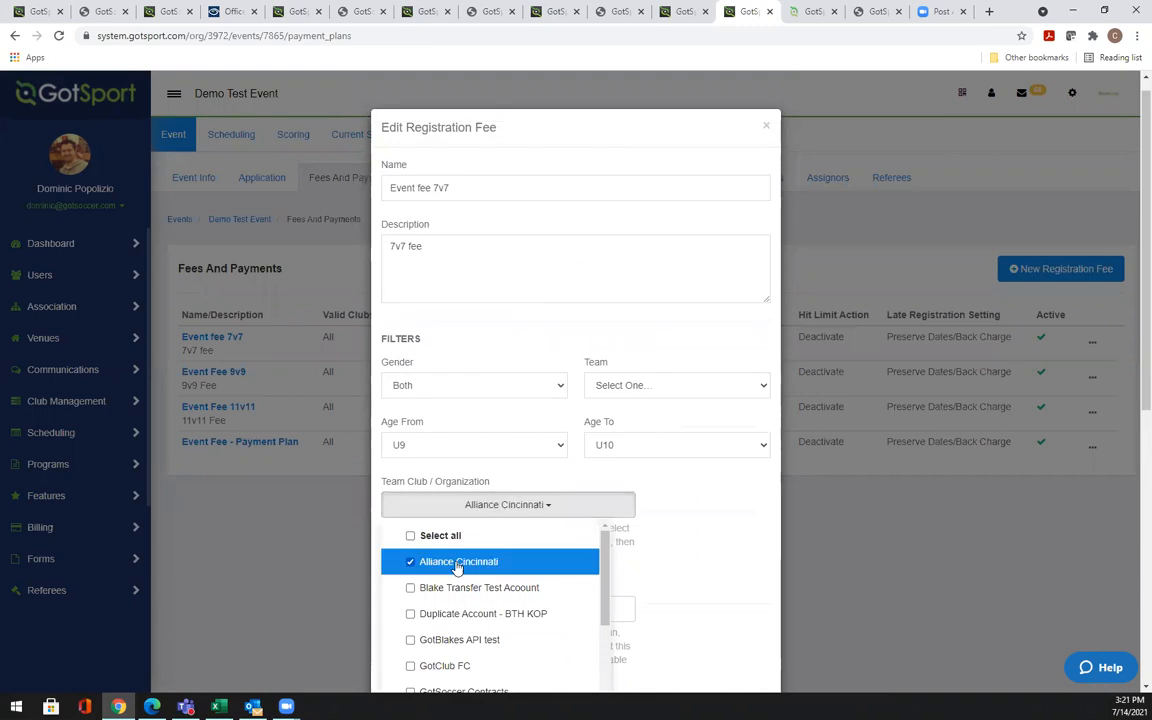
left_click(700, 519)
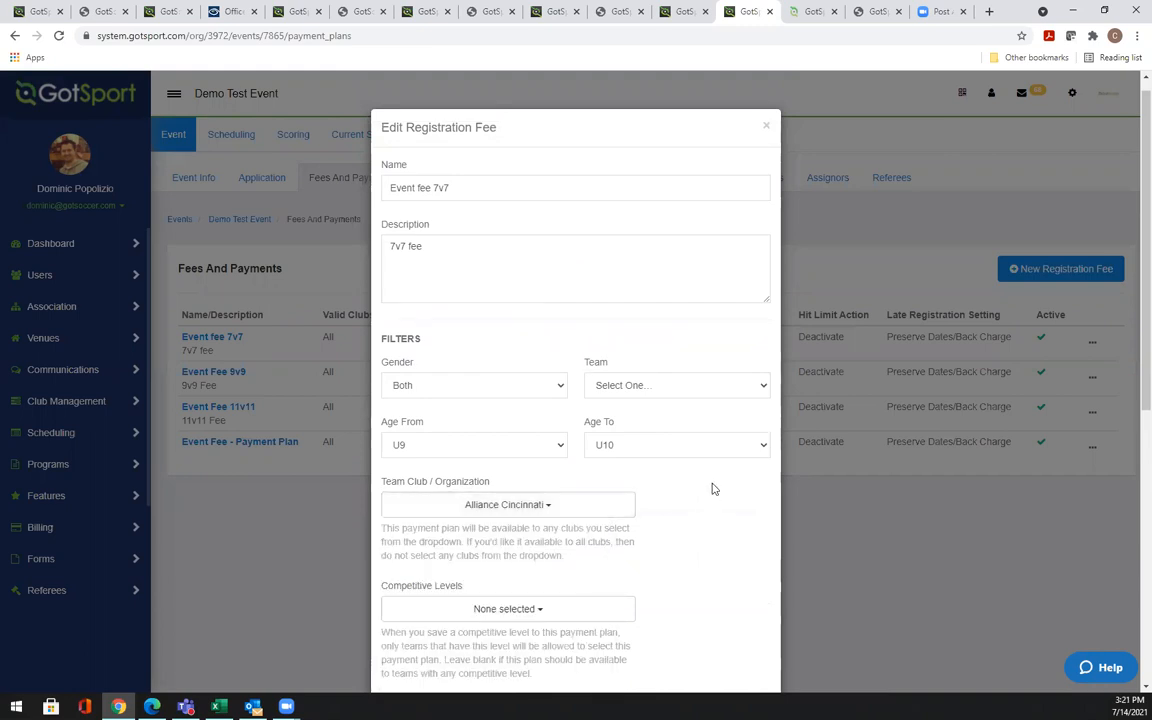
scroll(710, 490, "down", 2)
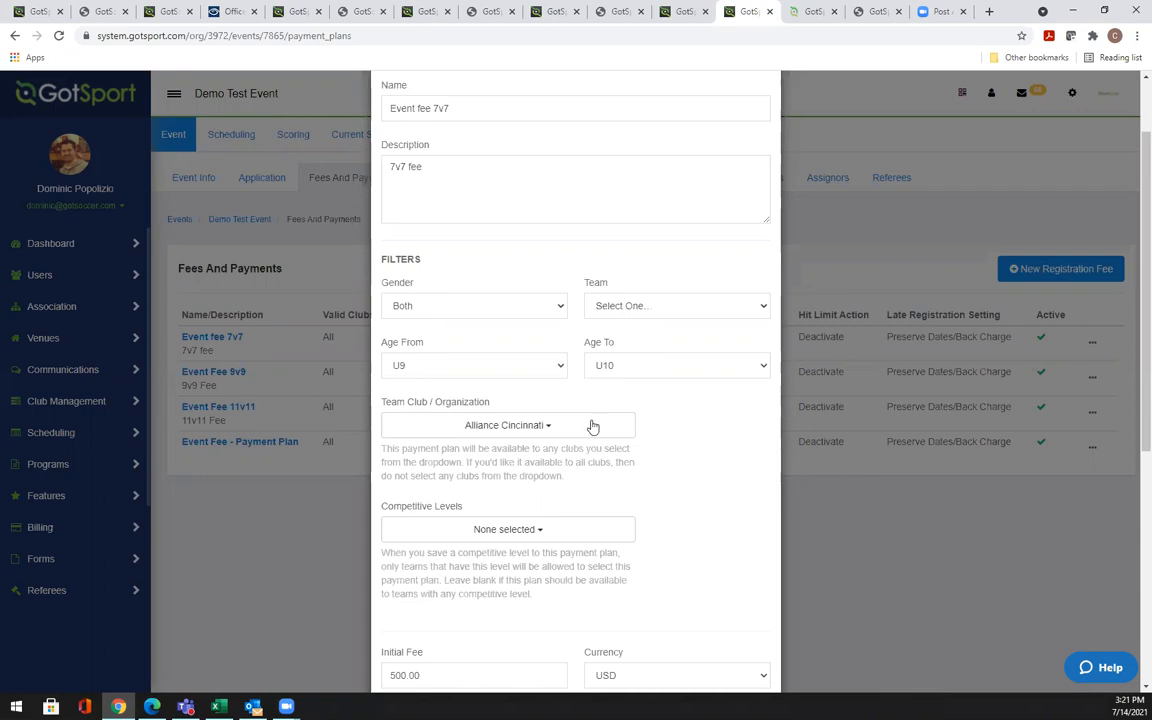
Remove Alliance Cincinnati again and close the fee form with no club restriction
left_click(527, 430)
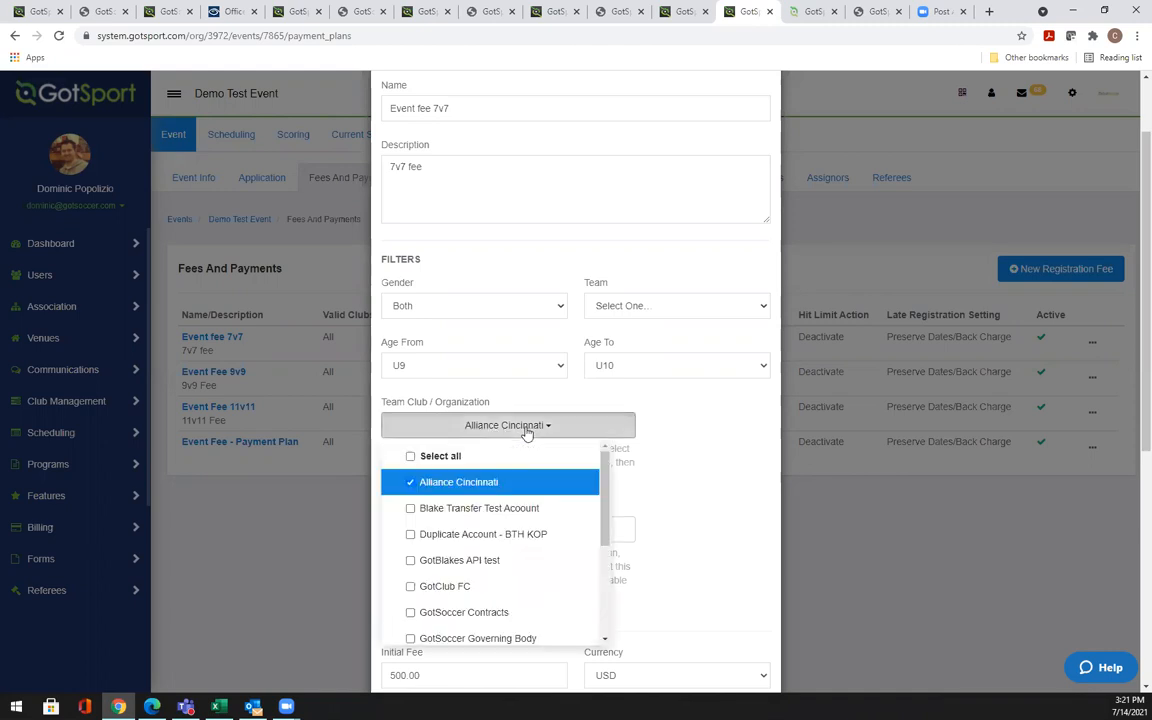
left_click(453, 484)
left_click(735, 412)
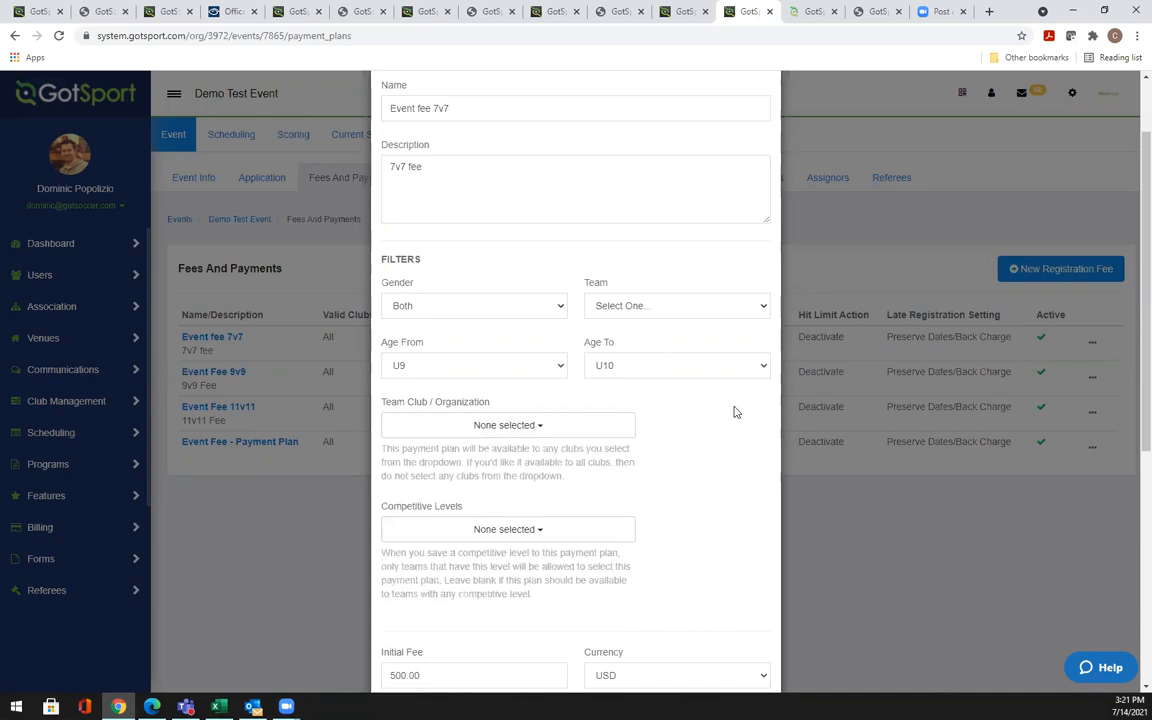
scroll(735, 412, "up", 1)
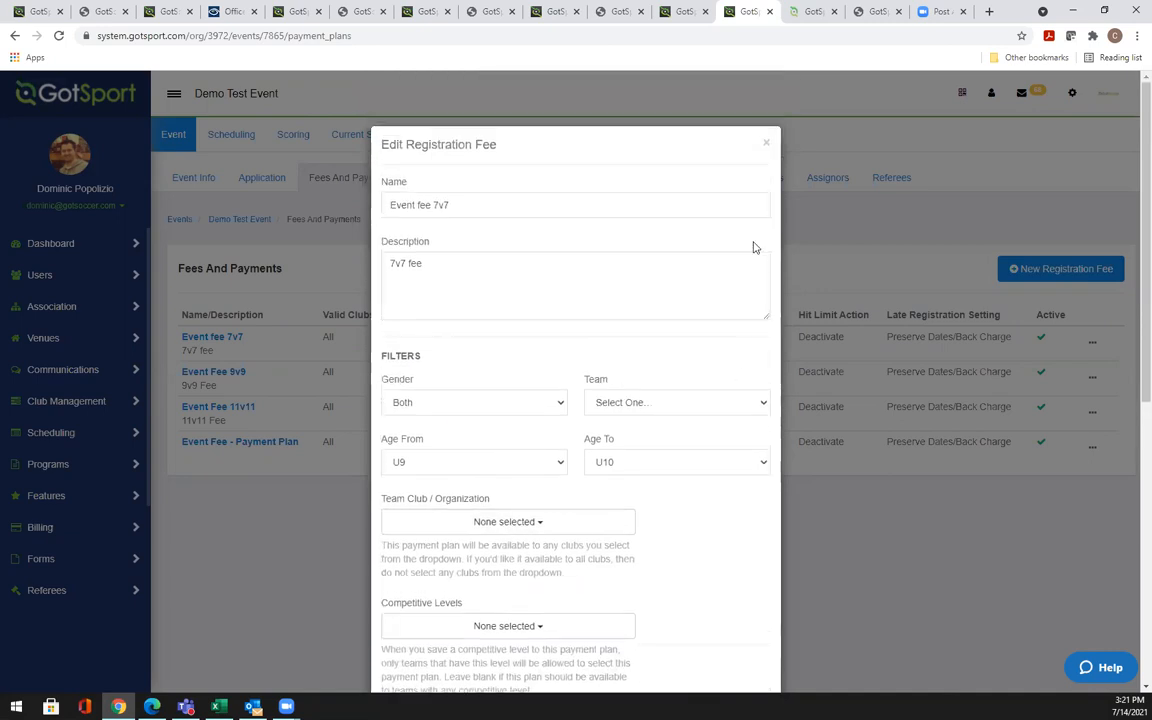
left_click(768, 146)
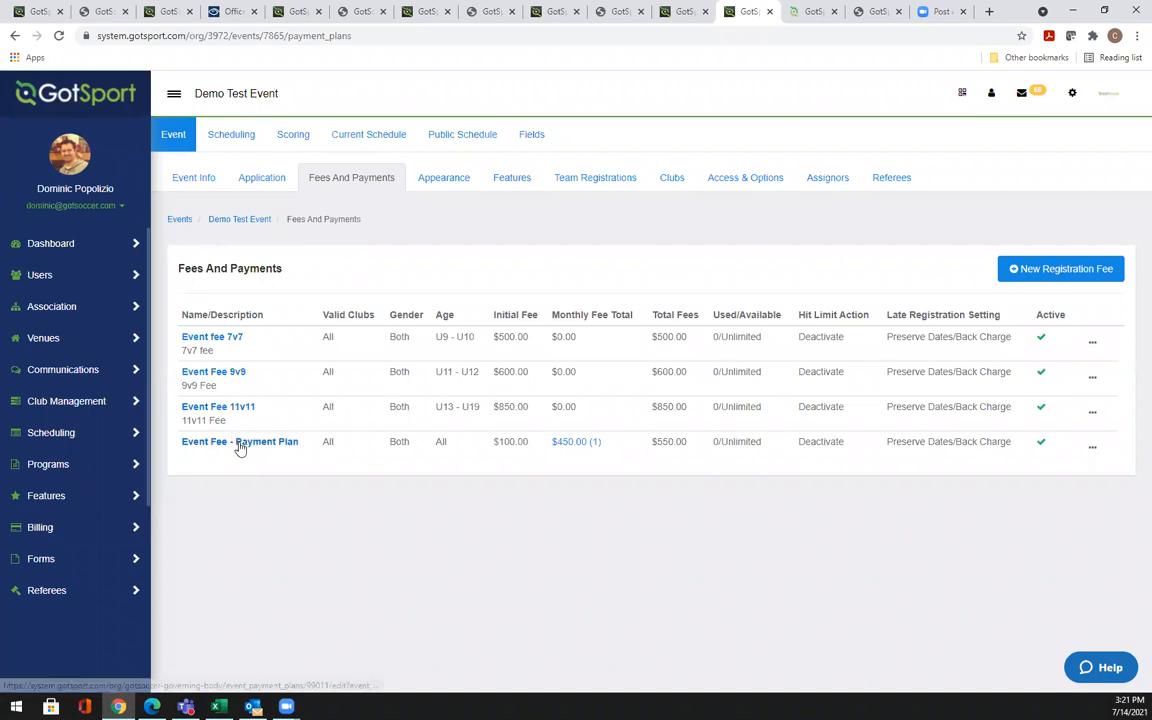
Open Event Fee - Payment Plan for editing after previewing its $450.00 monthly schedule
left_click(585, 441)
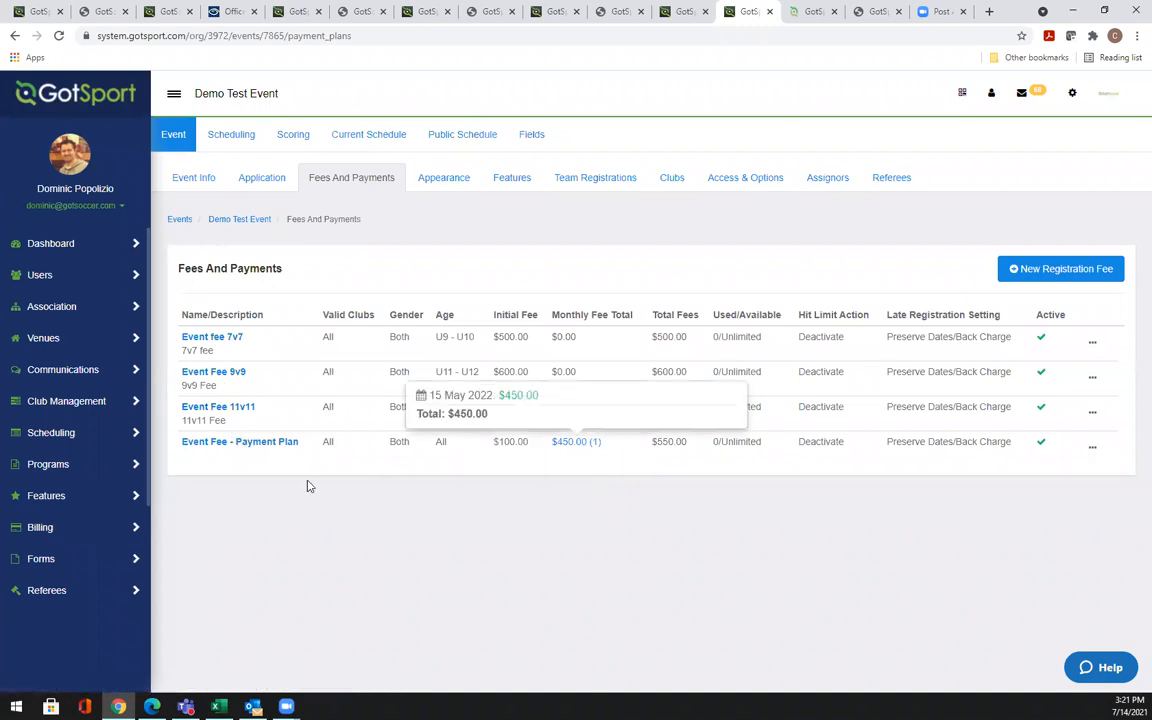
left_click(247, 447)
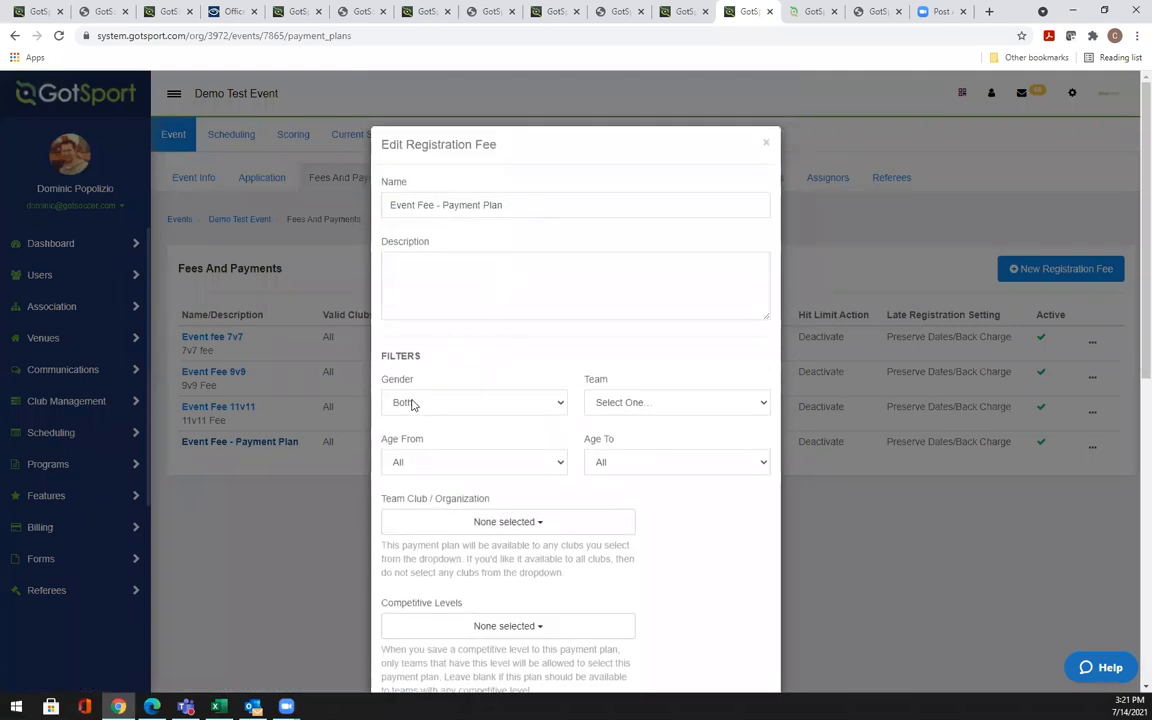
scroll(683, 497, "down", 3)
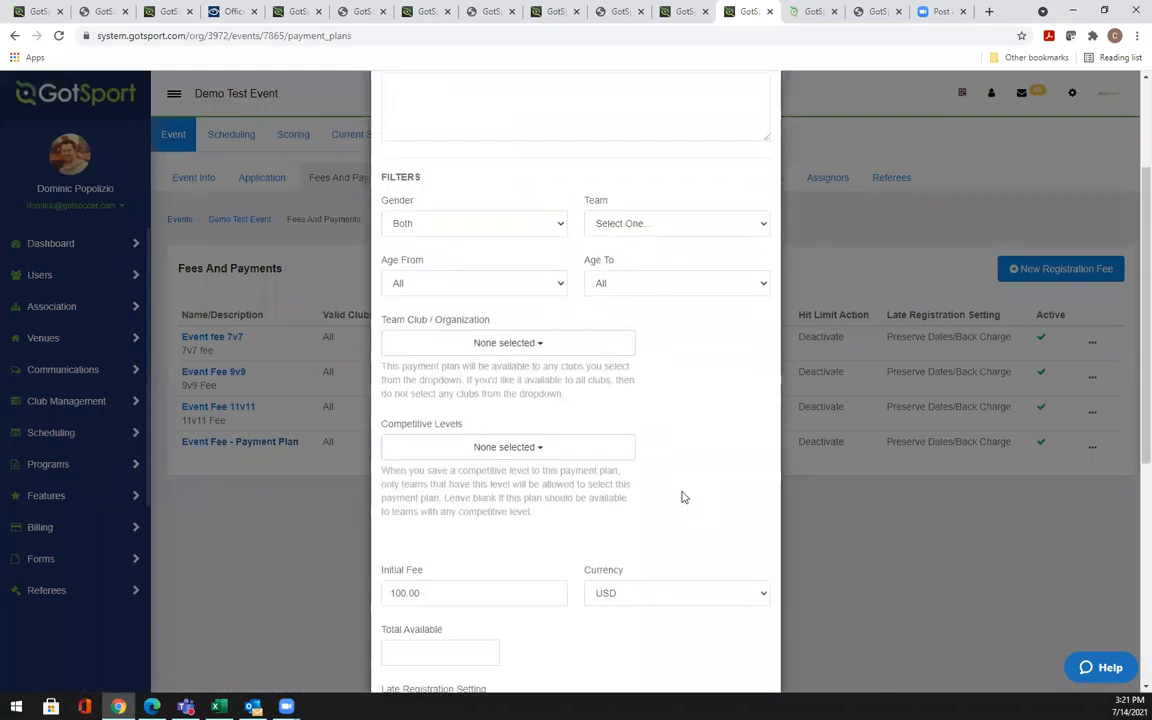
scroll(752, 353, "down", 3)
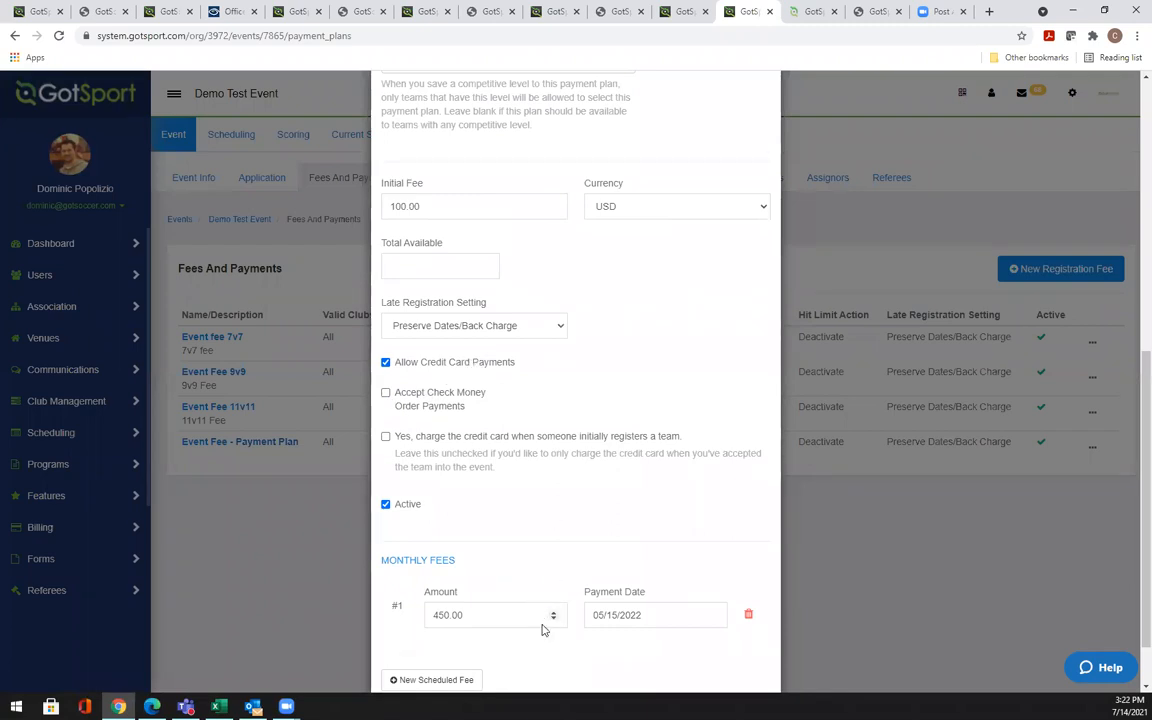
left_click(587, 453)
scroll(586, 450, "down", 1)
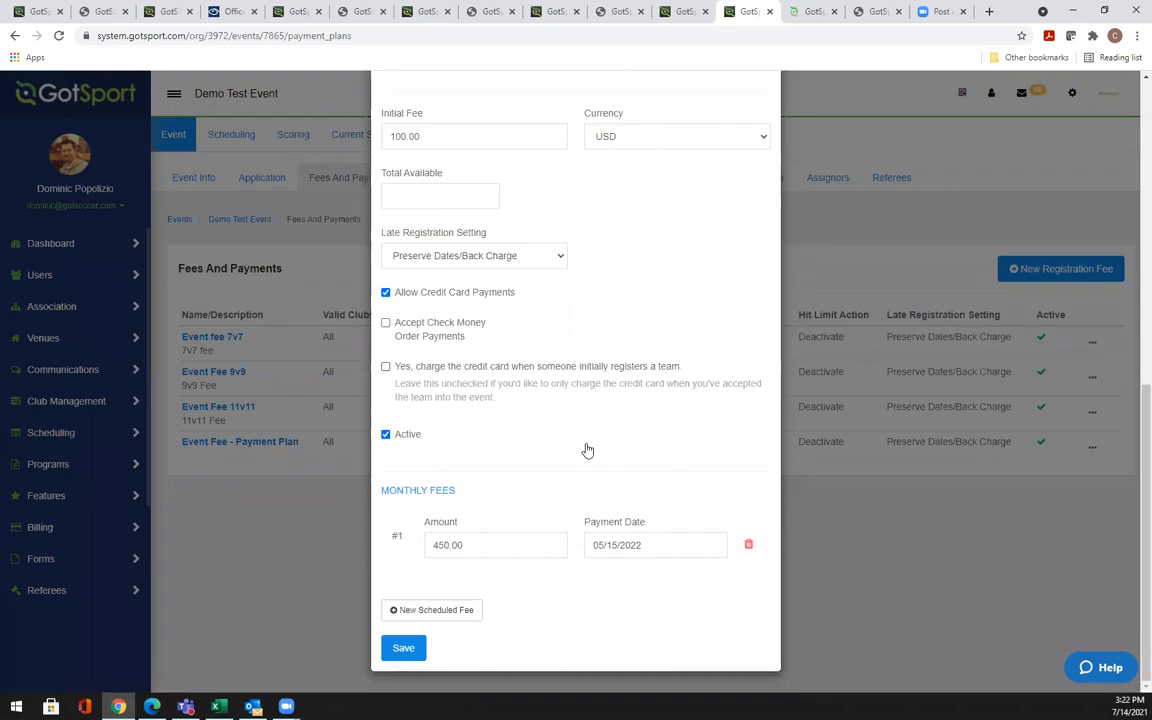
Add a second scheduled payment of 20 due on 06/15/2022
left_click(429, 613)
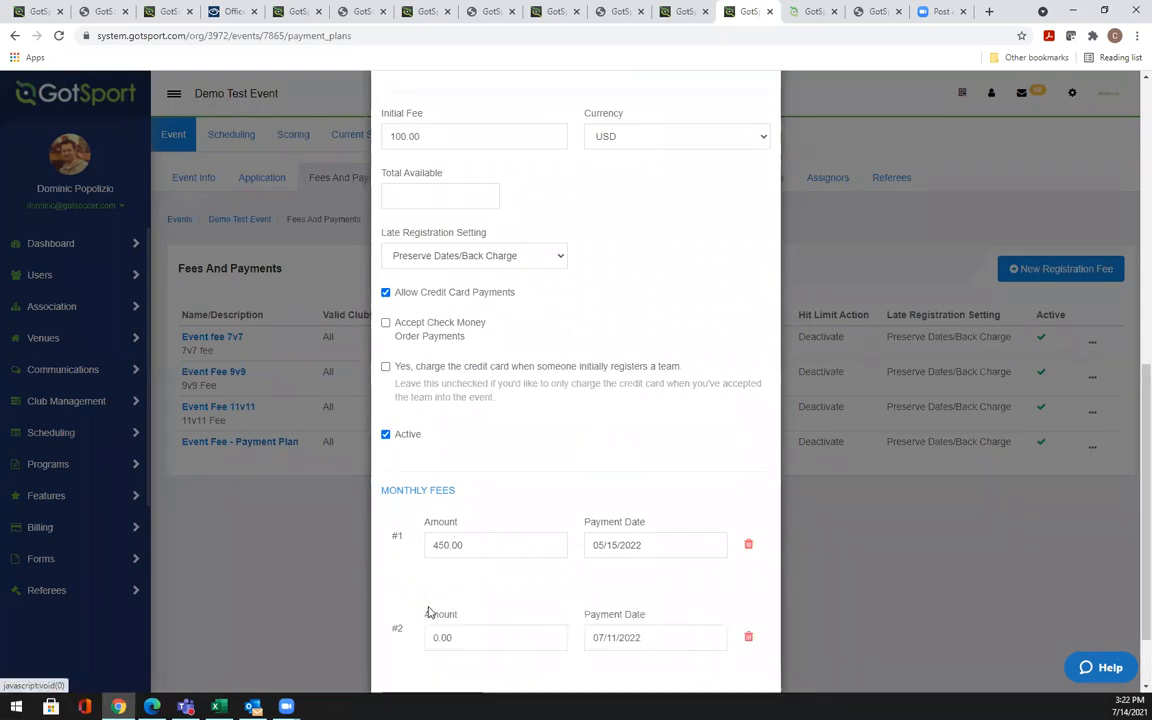
scroll(470, 594, "down", 1)
double_click(463, 542)
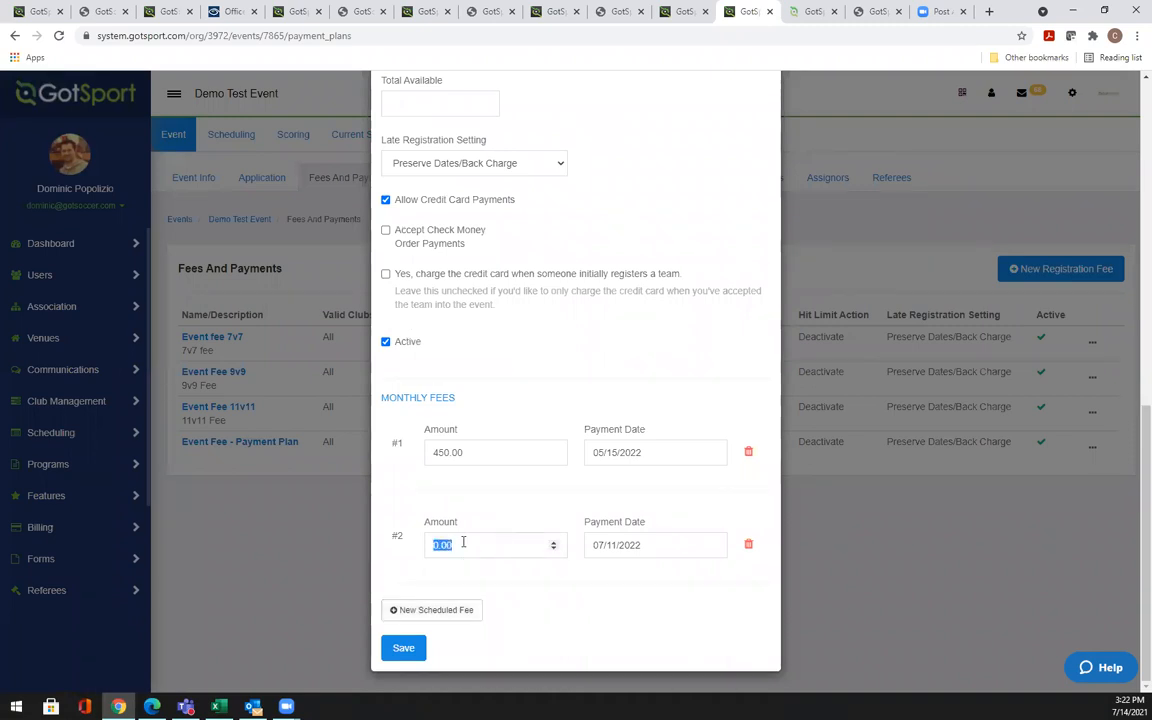
type("20")
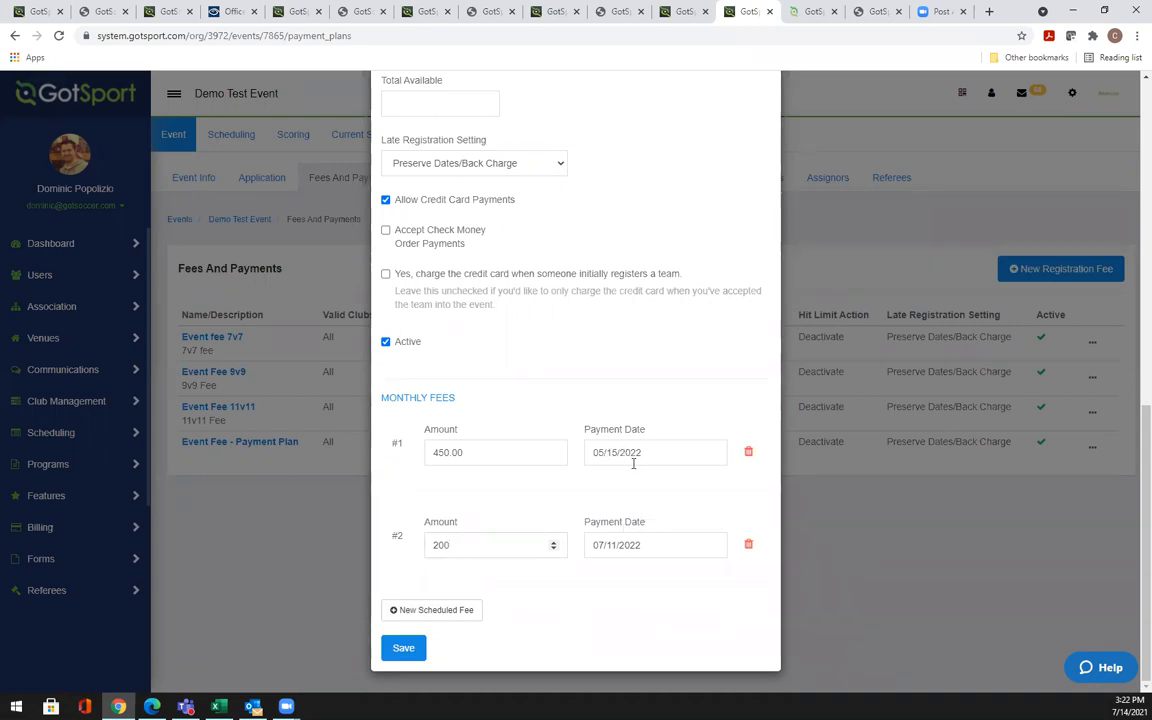
left_click(650, 543)
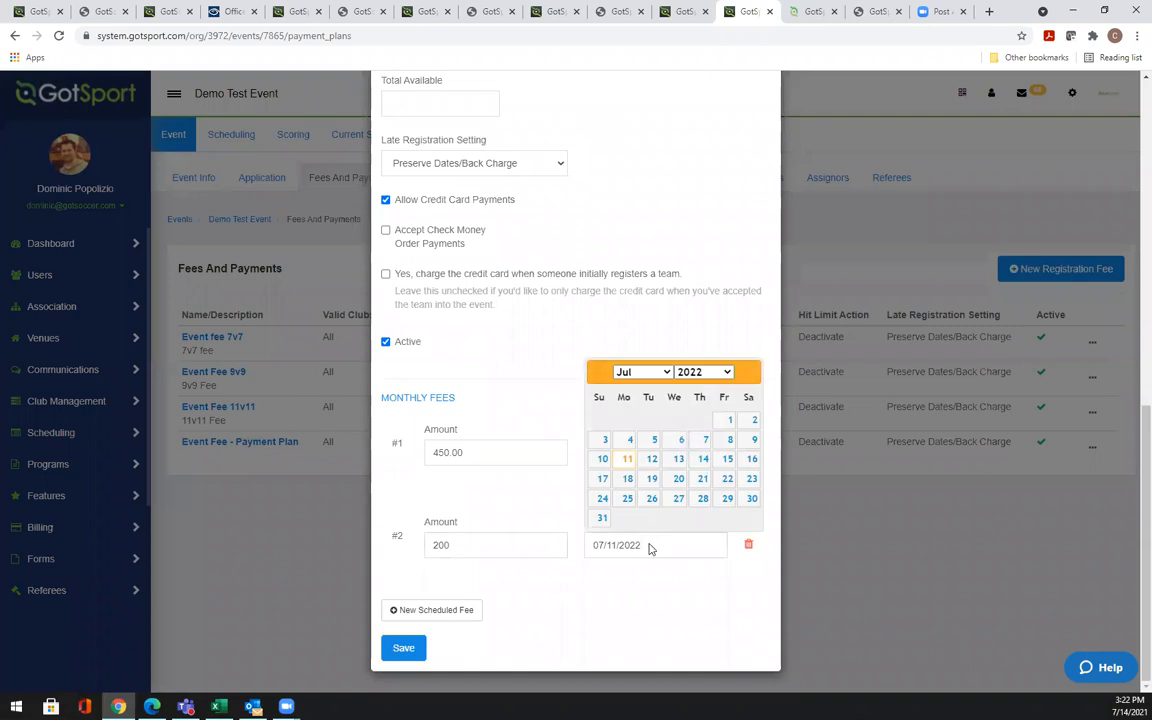
left_click(640, 372)
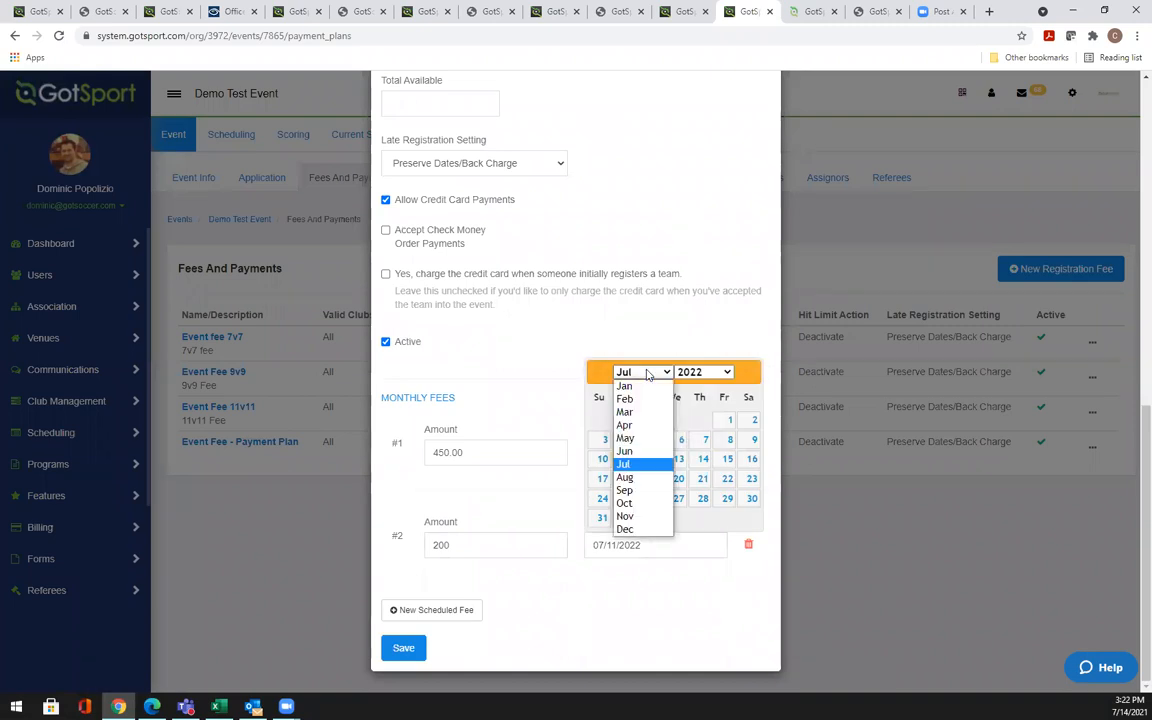
left_click(626, 451)
left_click(677, 458)
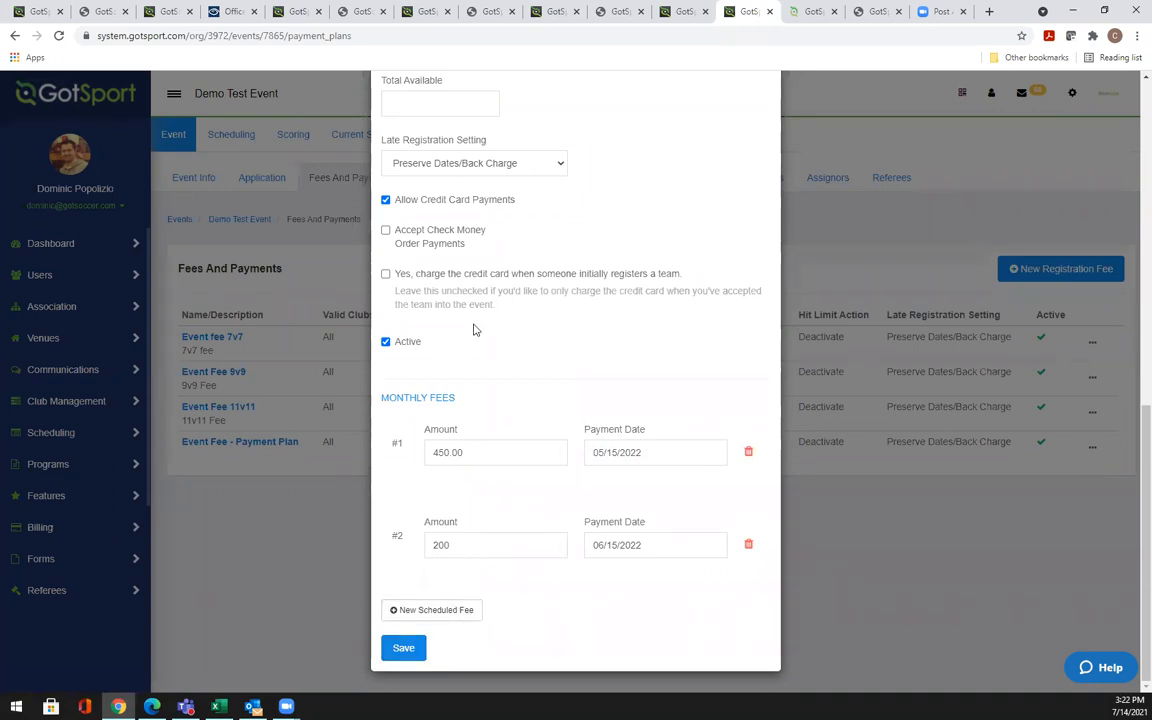
Close the payment plan form, returning to the fees list with $100 initial and $450 monthly
scroll(676, 308, "up", 2)
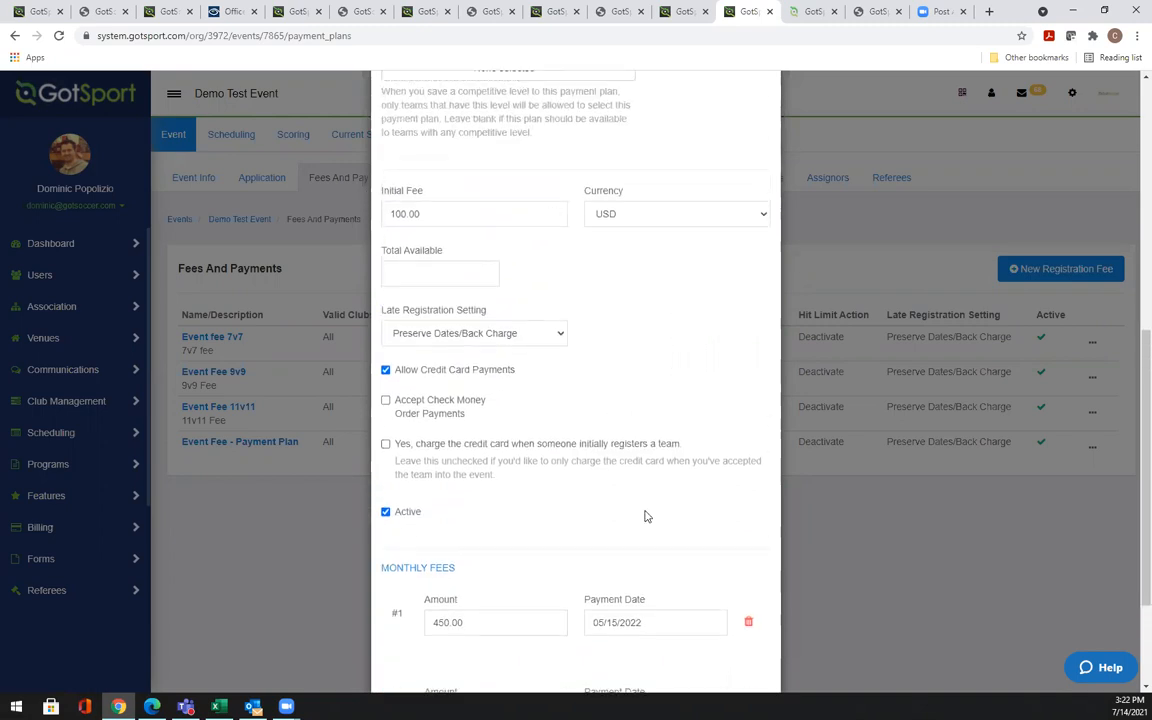
scroll(645, 511, "down", 2)
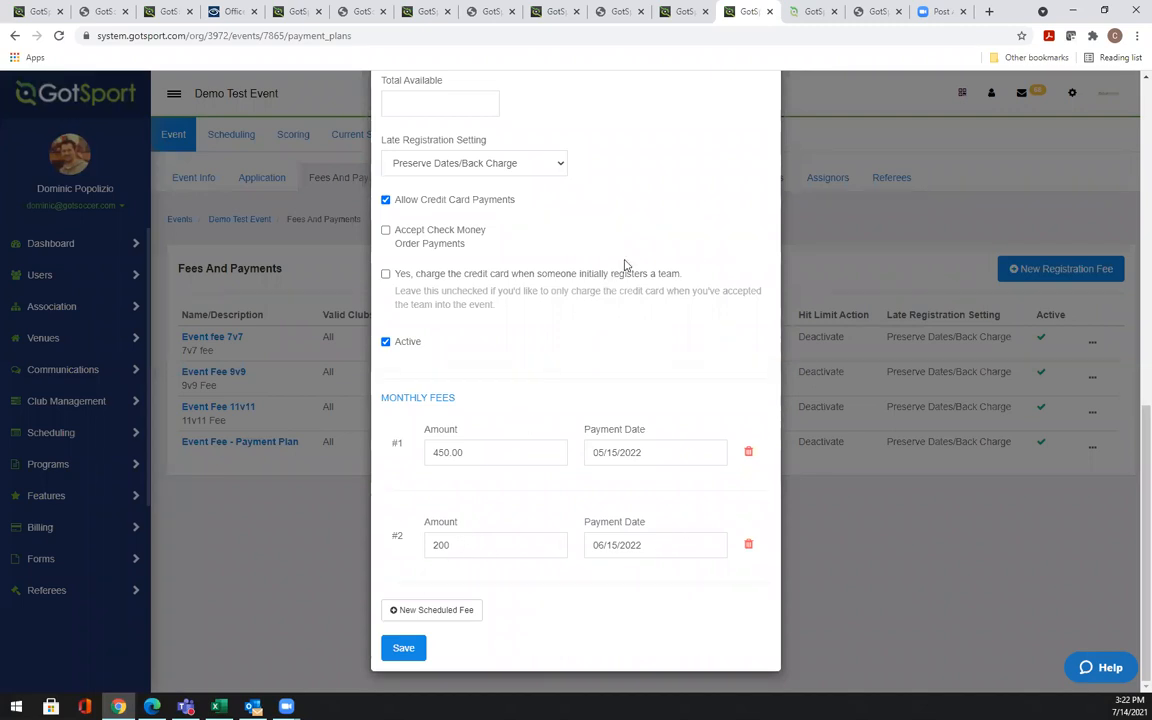
scroll(645, 260, "up", 6)
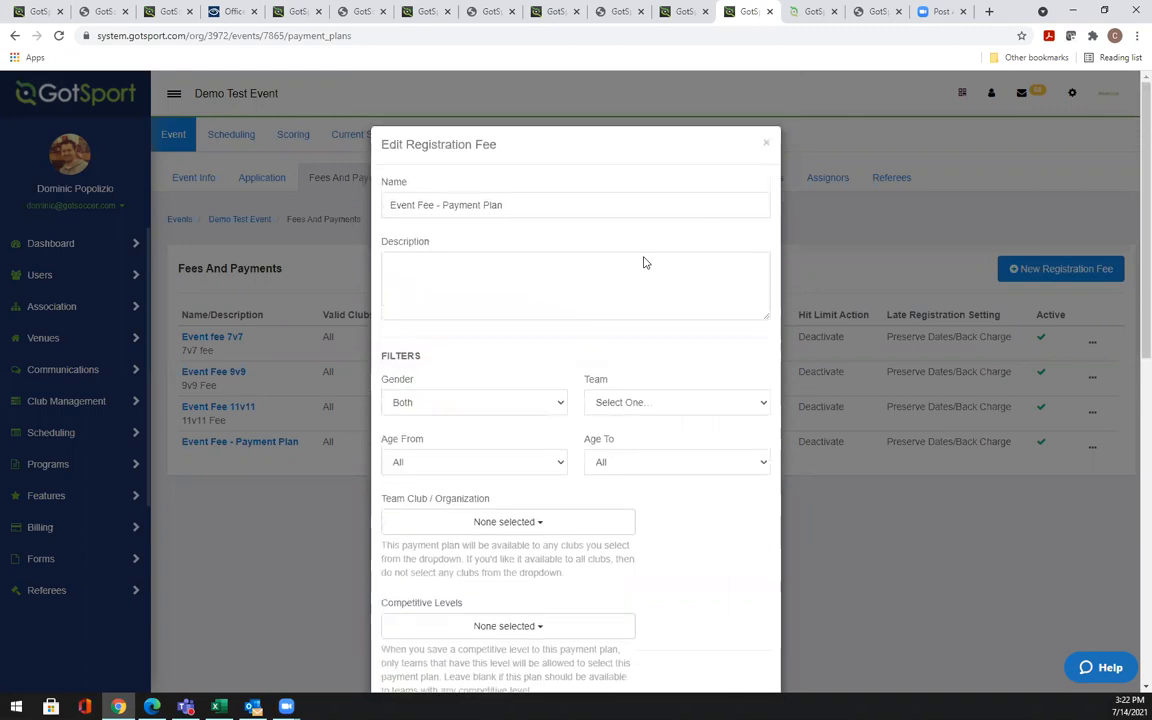
left_click(766, 143)
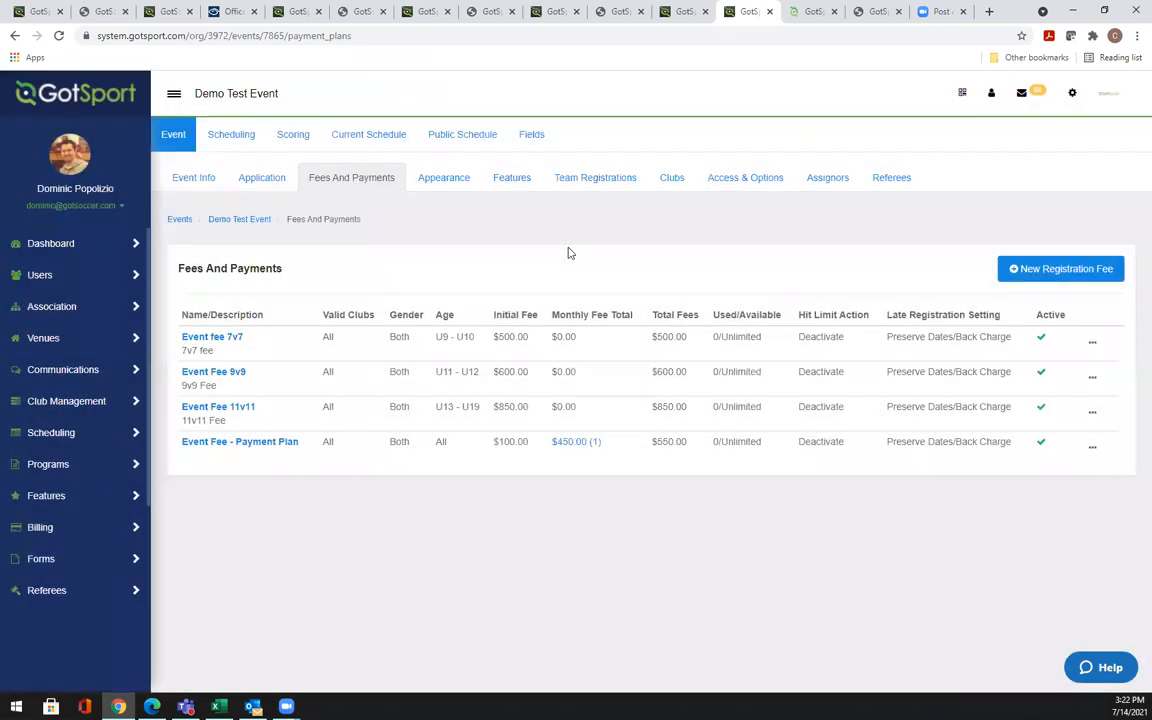
Open the event's Appearance settings and view the Header Background Color choices without changing them
mouse_move(590, 446)
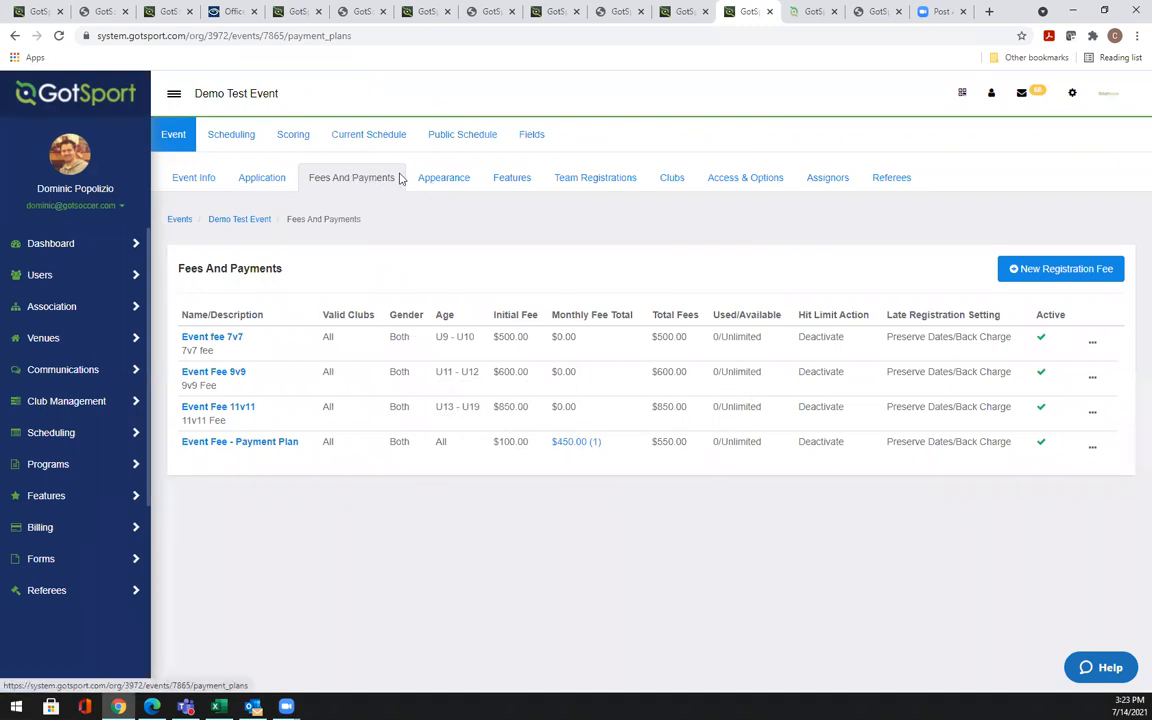
left_click(432, 187)
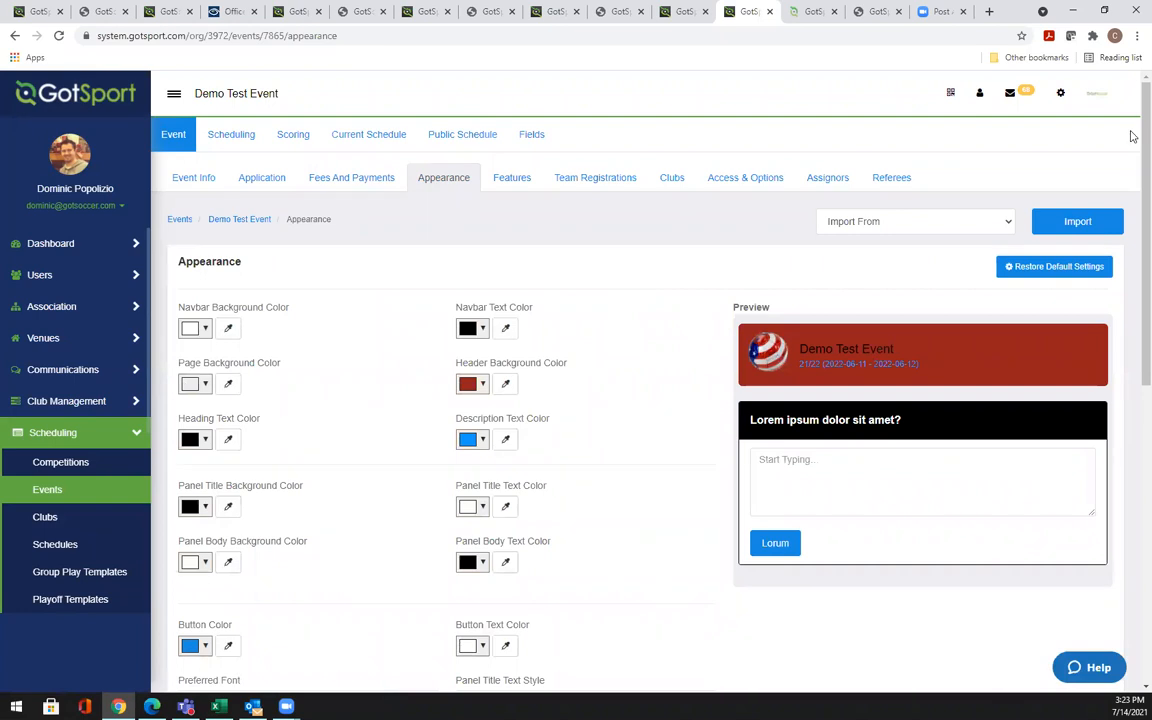
scroll(1133, 150, "down", 1)
left_click_drag(1132, 230, 900, 437)
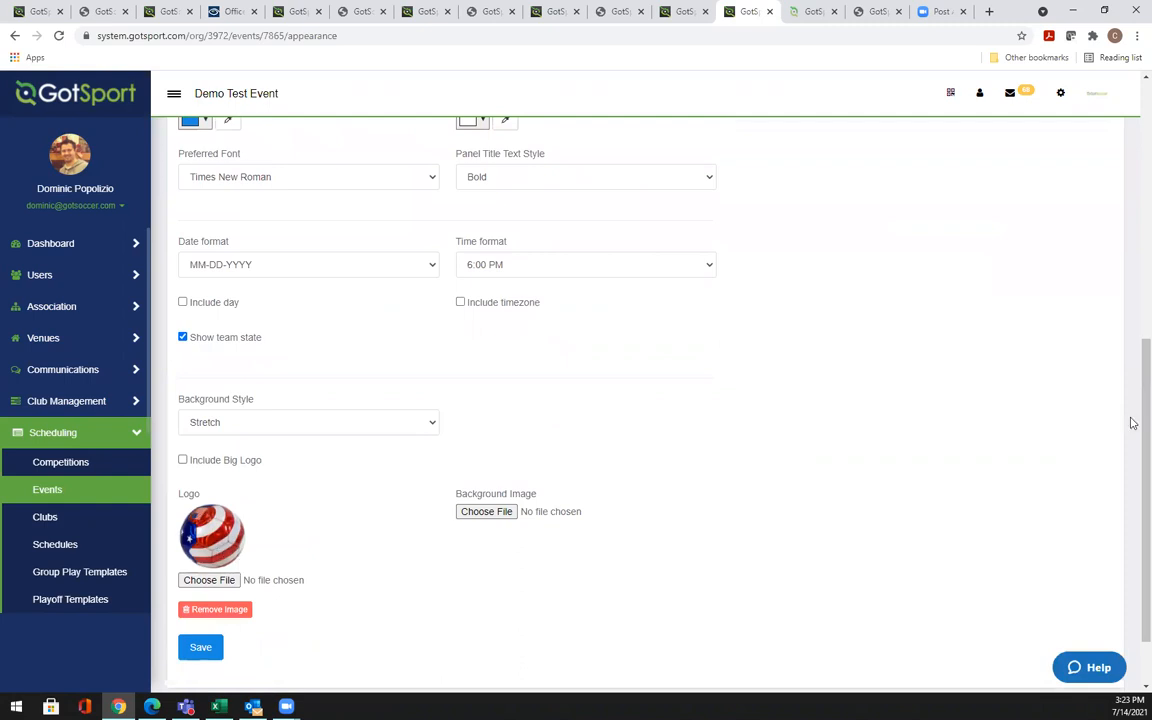
left_click_drag(1131, 427, 1132, 195)
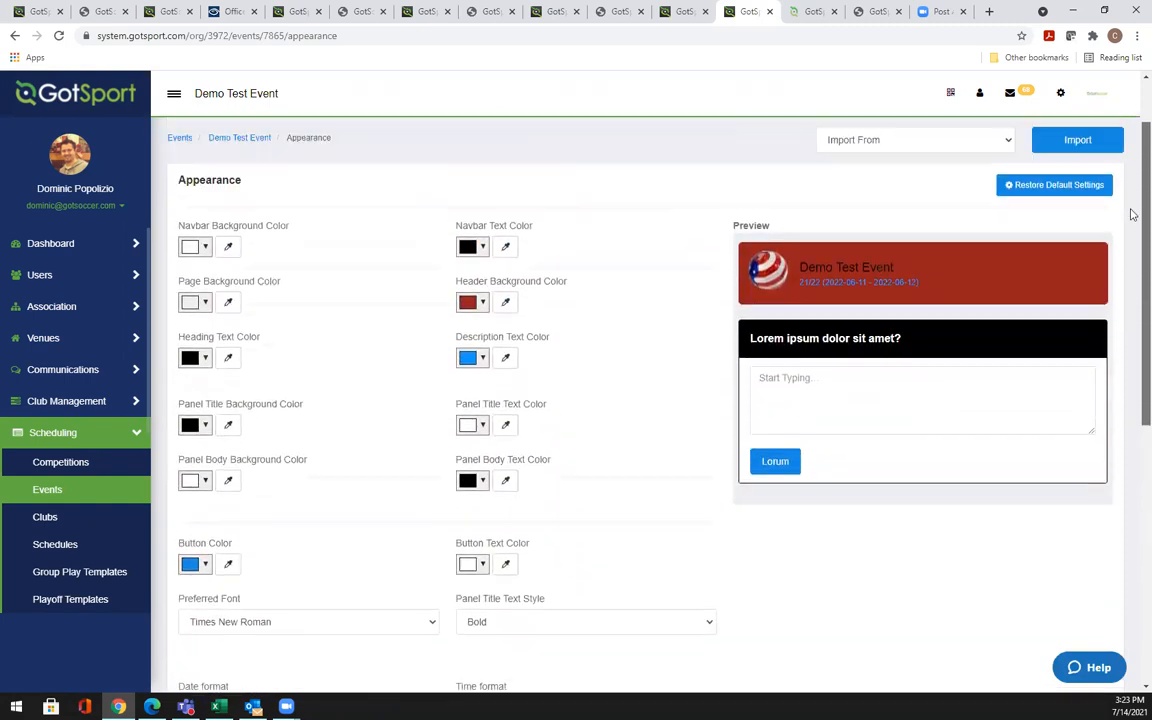
left_click(483, 303)
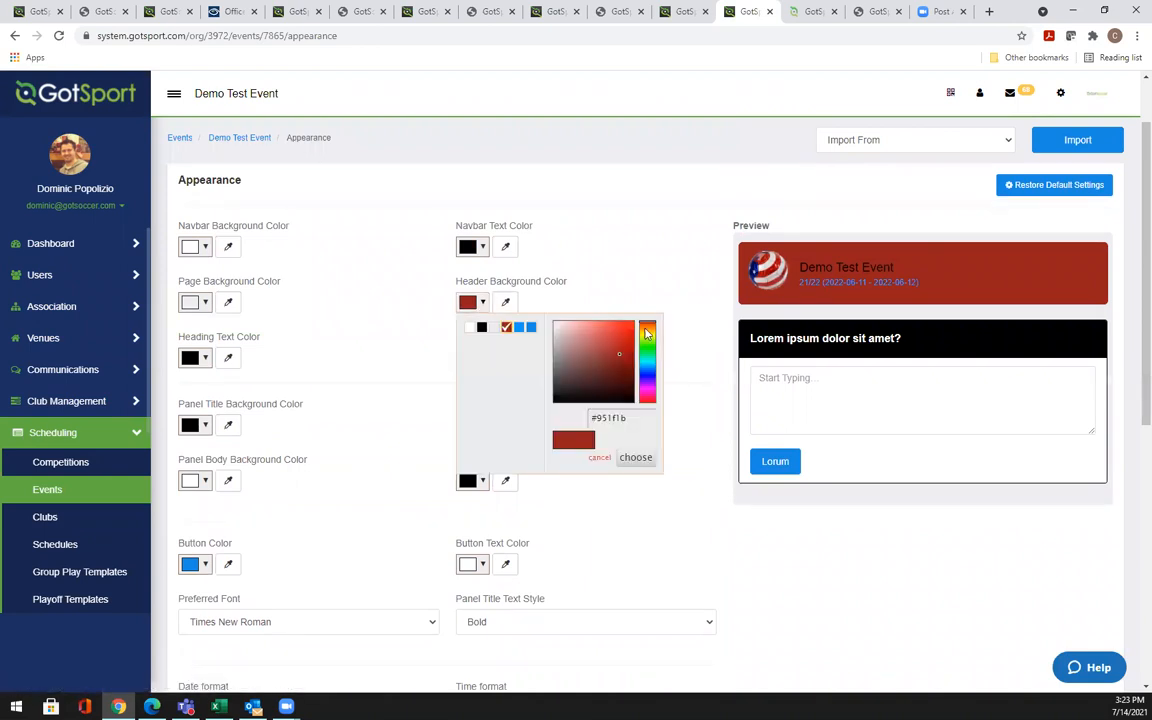
left_click(604, 275)
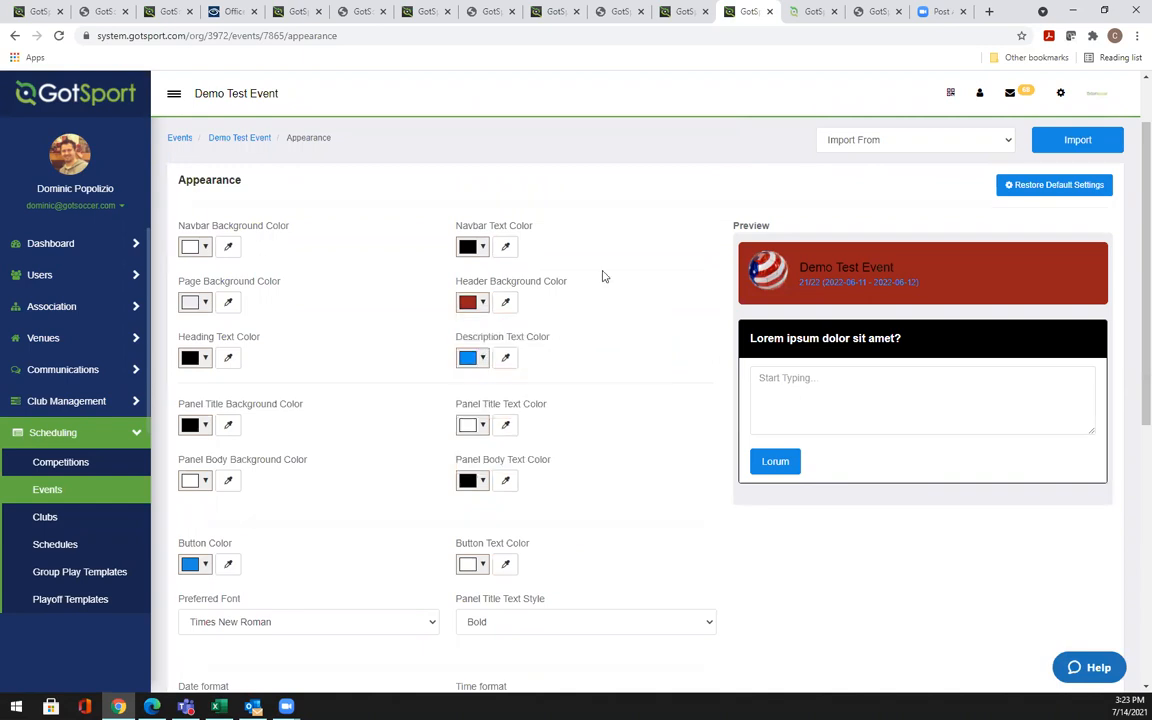
Sample a blue from the ball logo and apply it as the header background
left_click(506, 308)
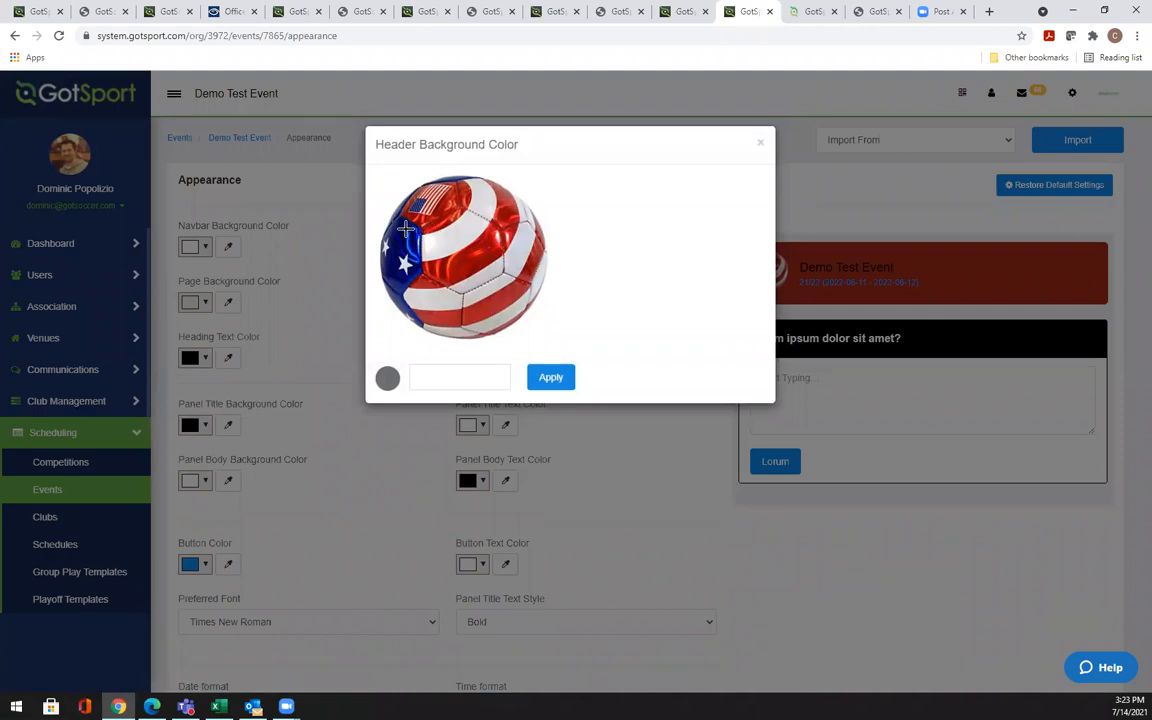
left_click(403, 229)
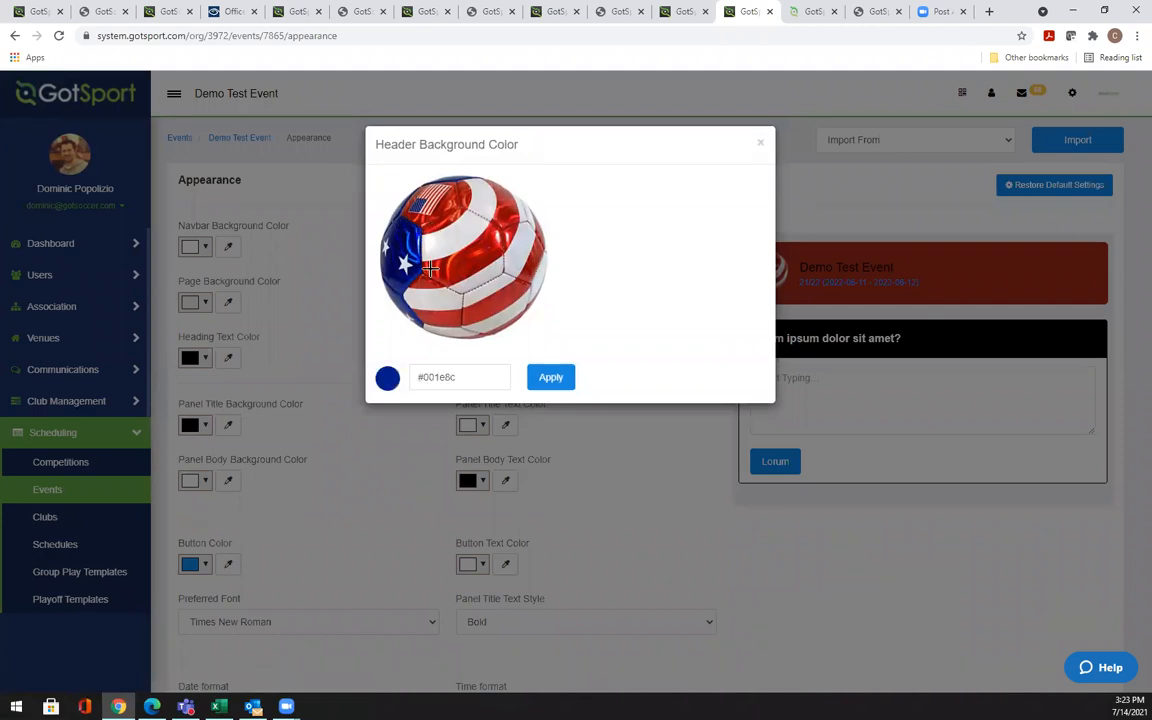
left_click(557, 386)
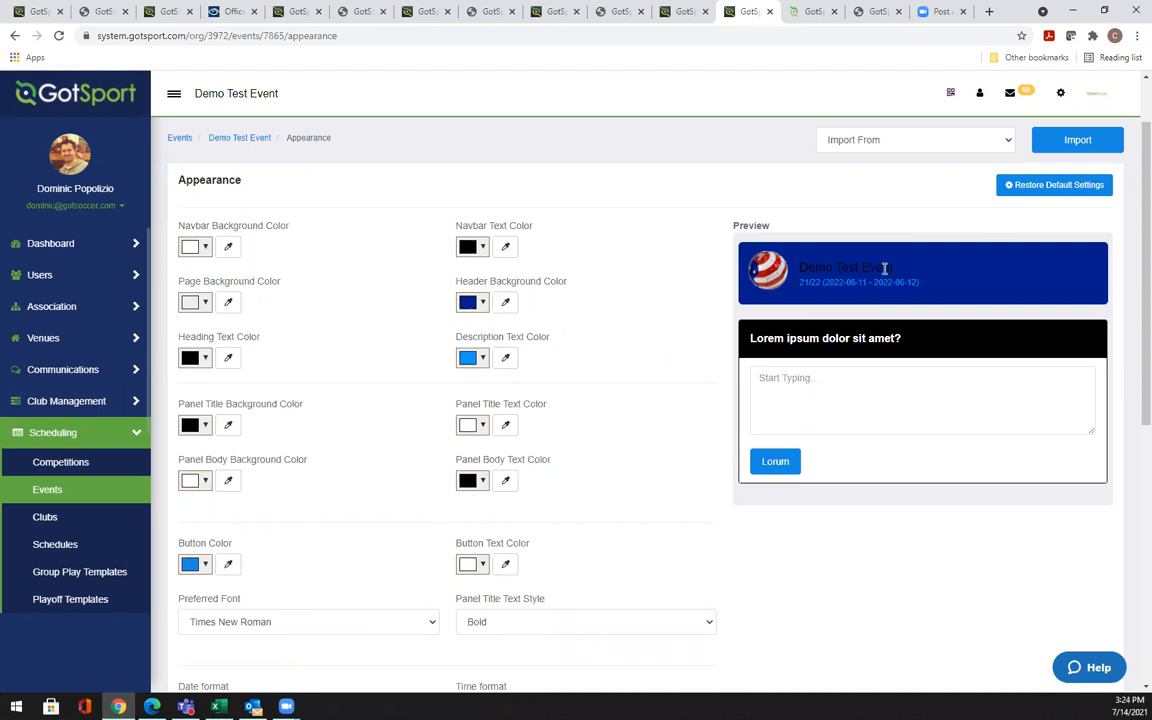
Replace the header background with the logo's red #fa2d36 and check the preview header
left_click_drag(895, 268, 800, 267)
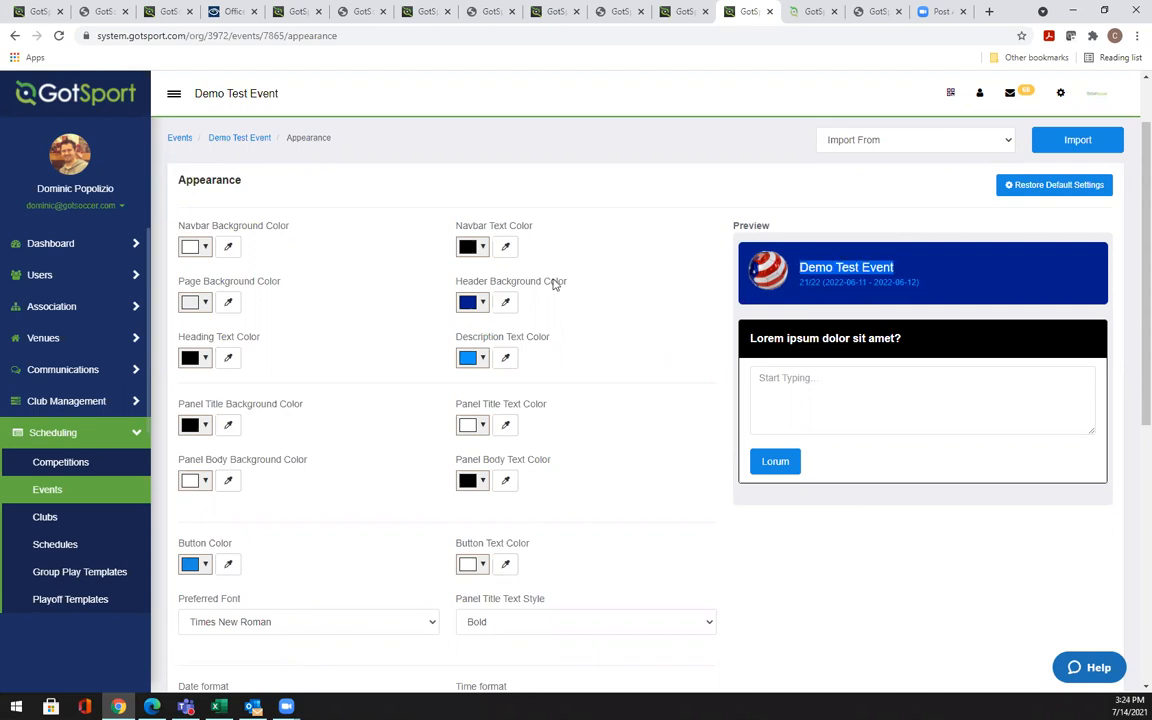
left_click(505, 302)
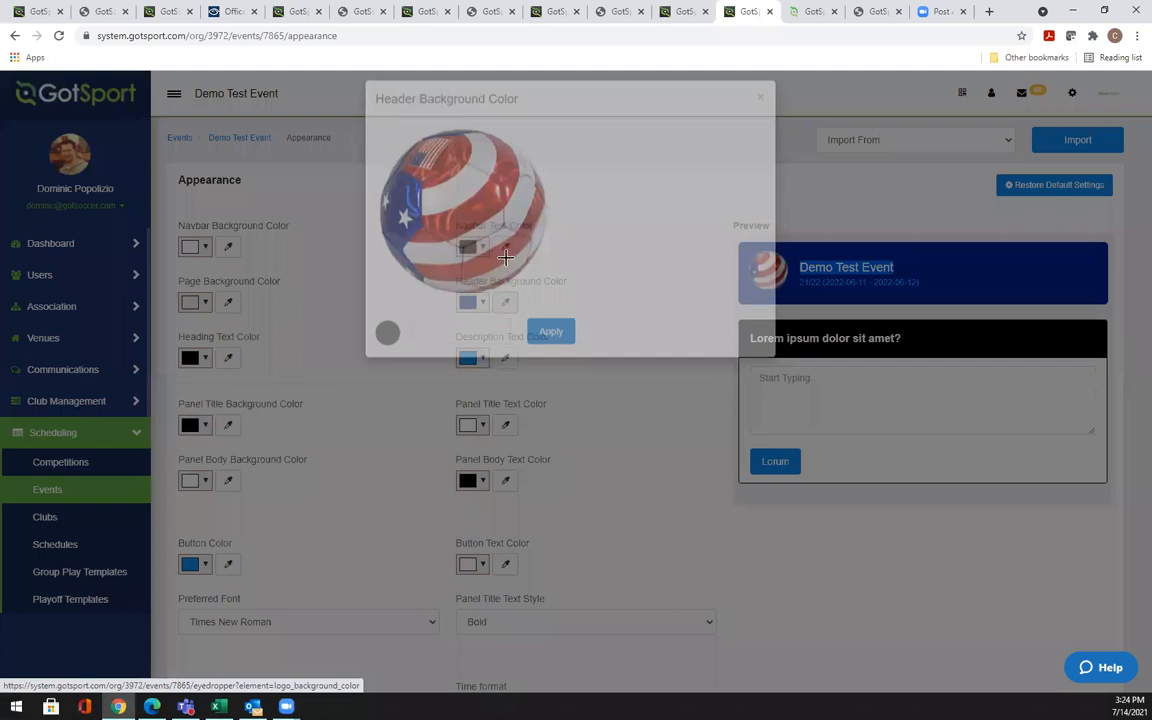
left_click(464, 255)
left_click(551, 378)
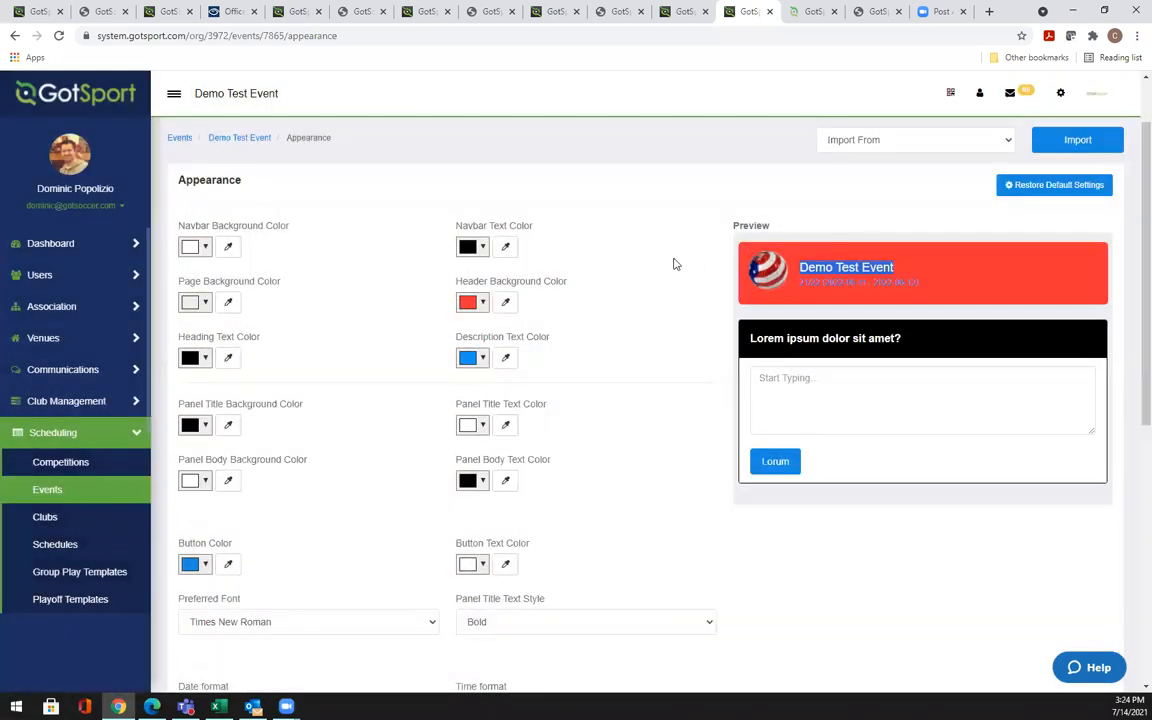
left_click(676, 264)
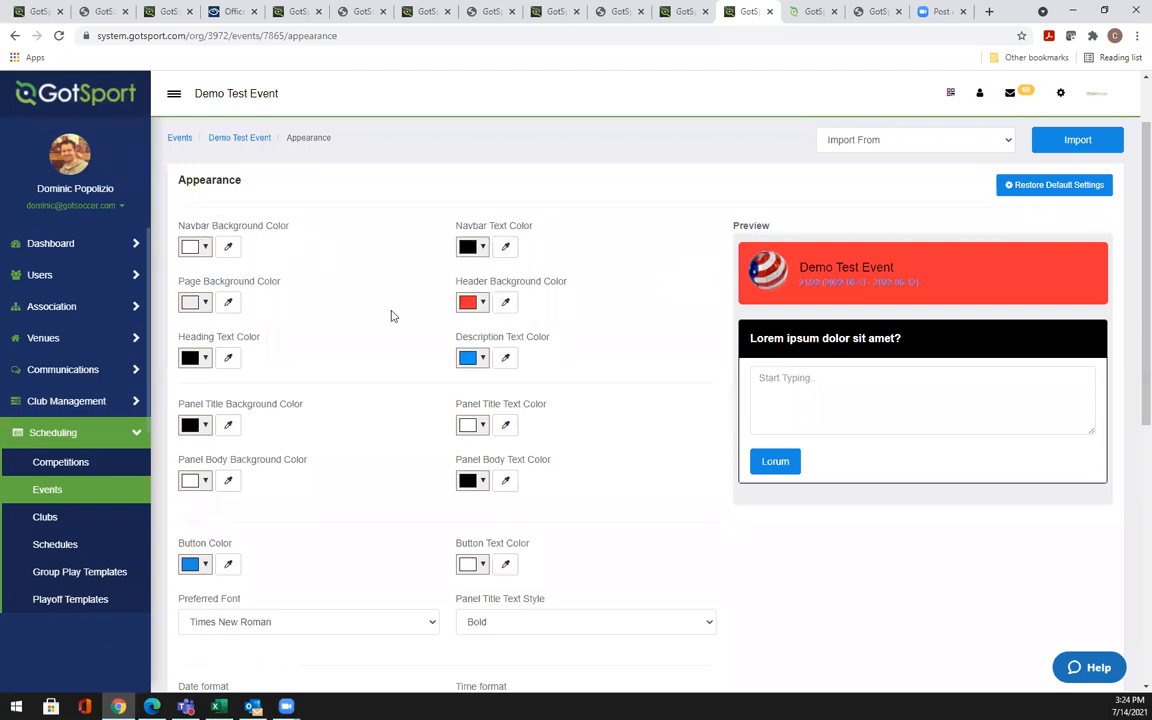
left_click_drag(694, 530, 674, 100)
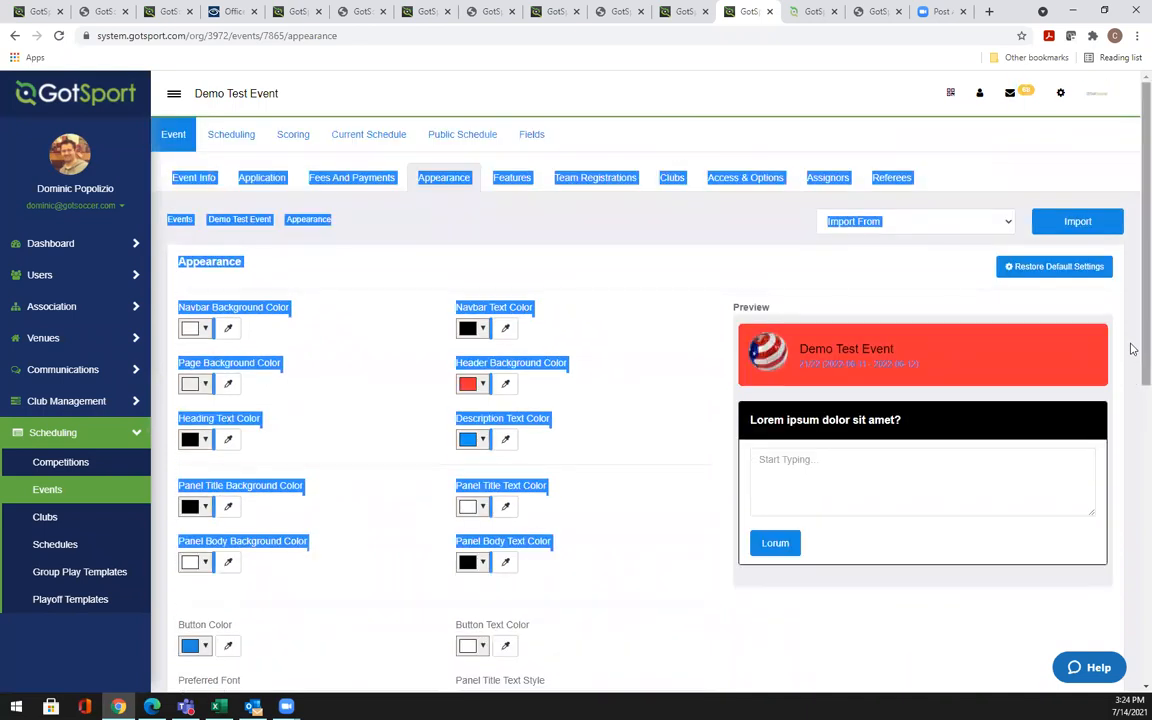
left_click_drag(1140, 380, 1133, 477)
scroll(1000, 430, "down", 2)
left_click(928, 378)
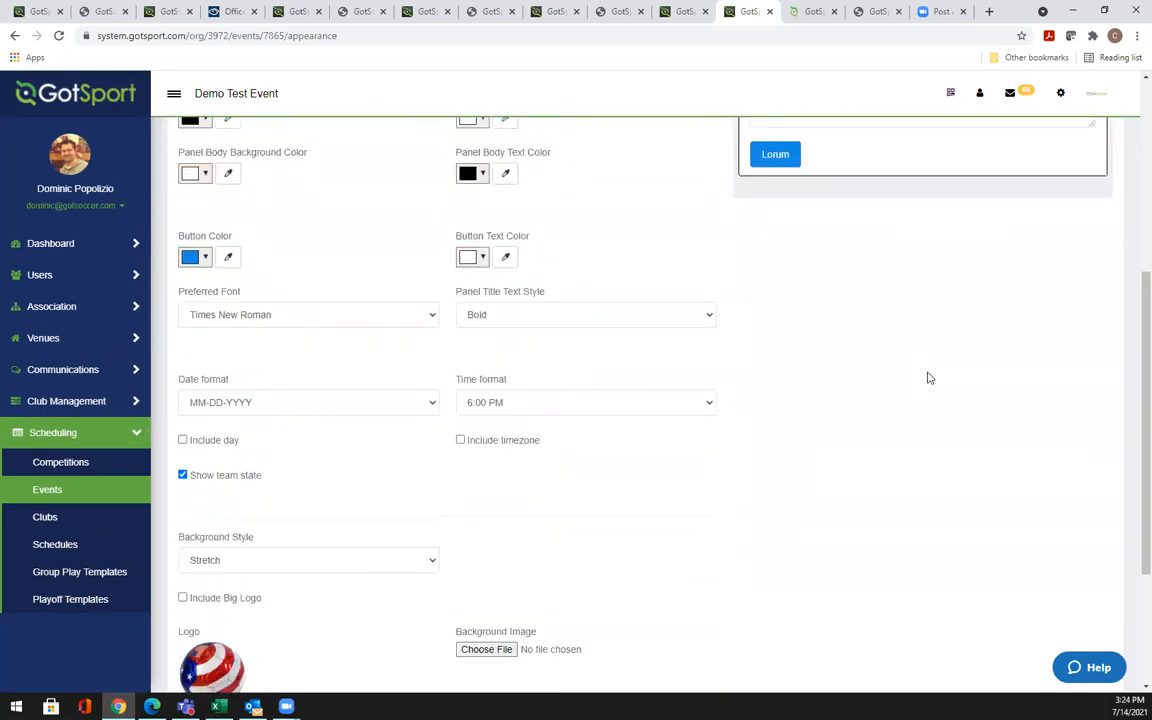
left_click(234, 316)
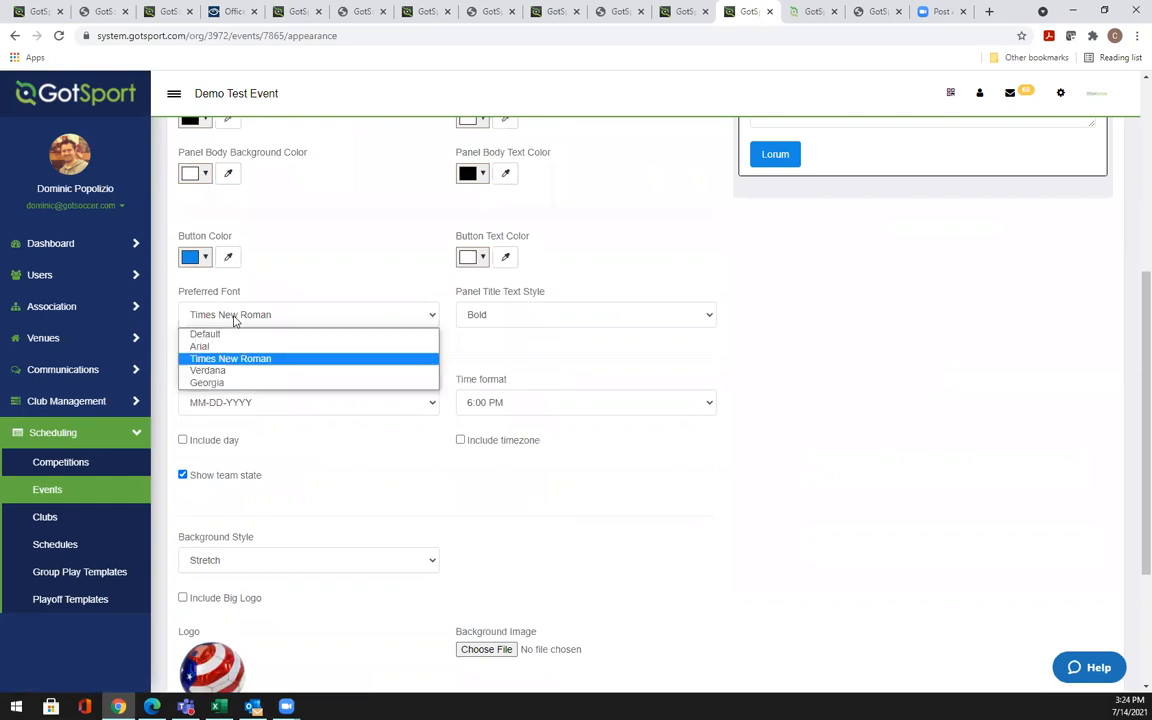
left_click(548, 318)
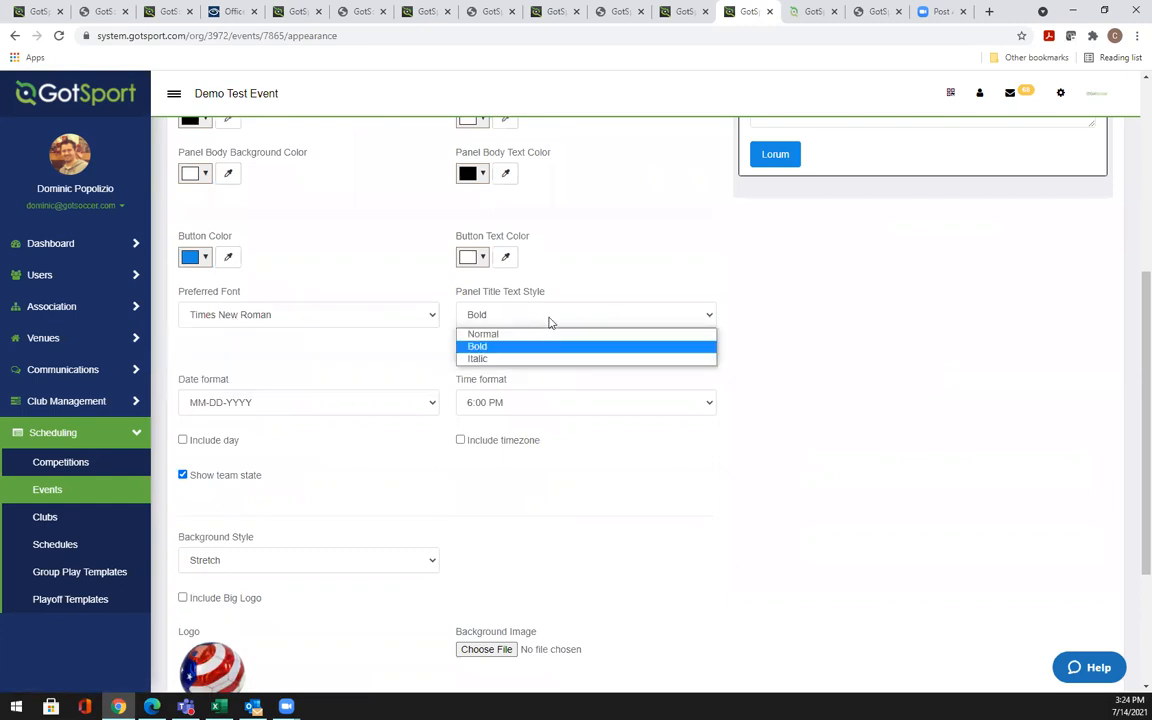
left_click(517, 404)
left_click(516, 404)
left_click(403, 345)
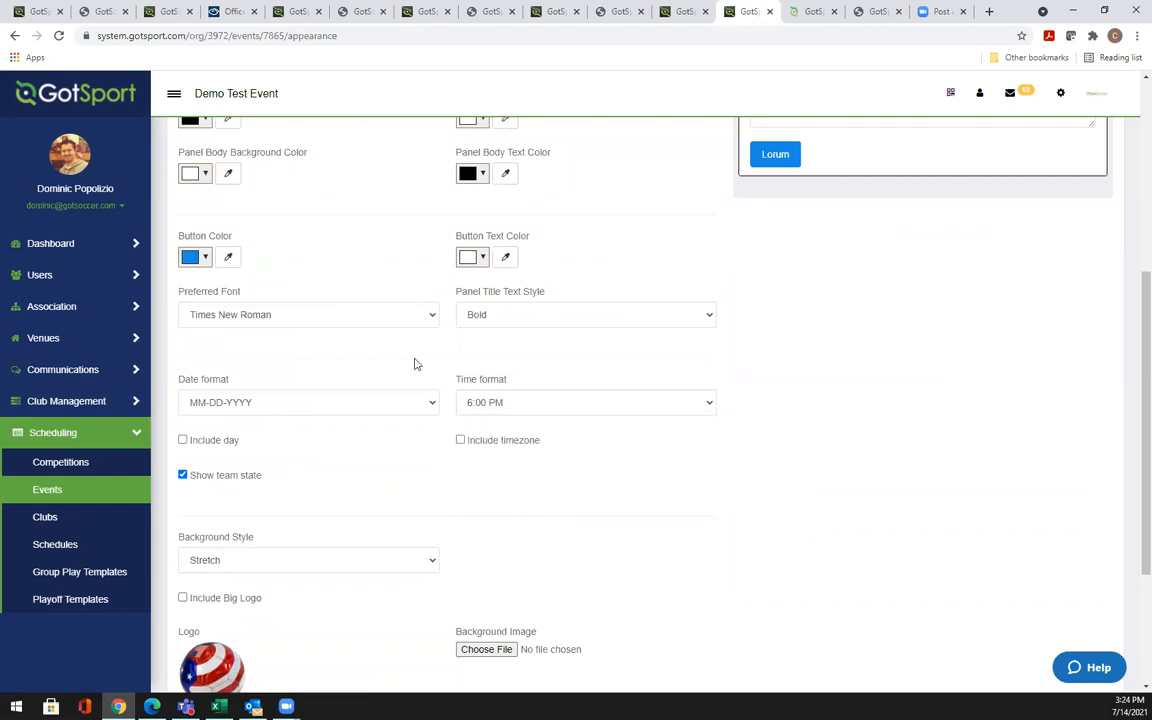
left_click(249, 411)
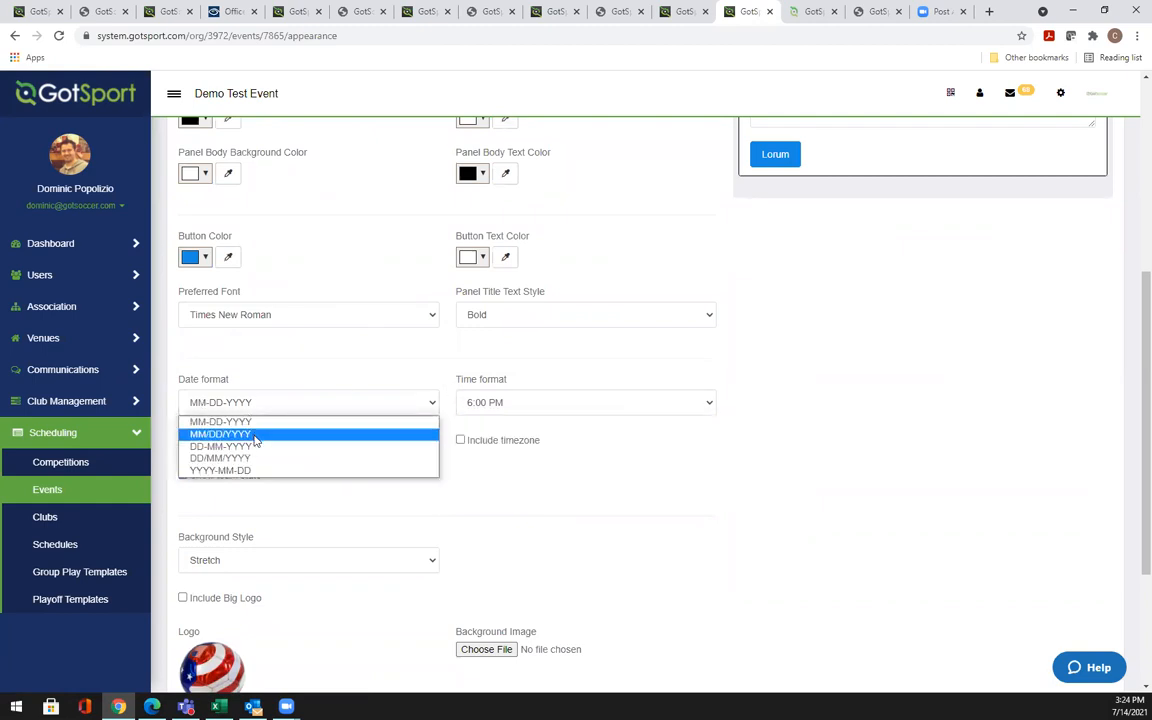
left_click(407, 372)
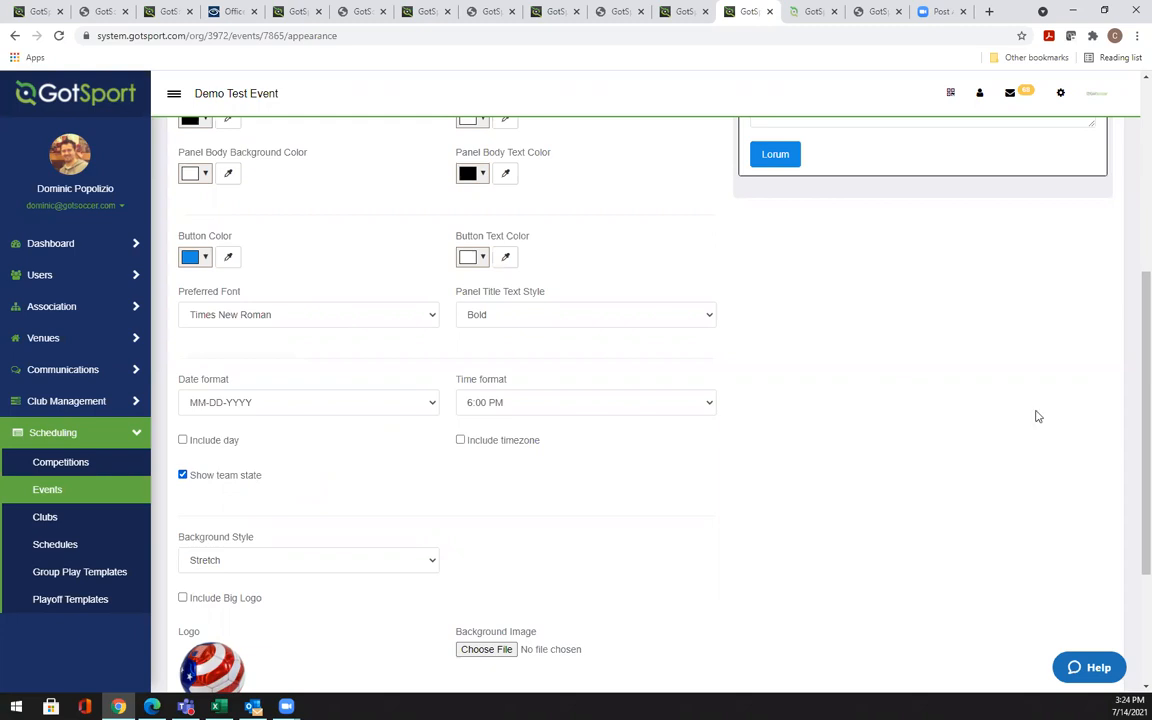
scroll(1133, 530, "down", 2)
scroll(1133, 514, "up", 2)
scroll(1133, 417, "up", 4)
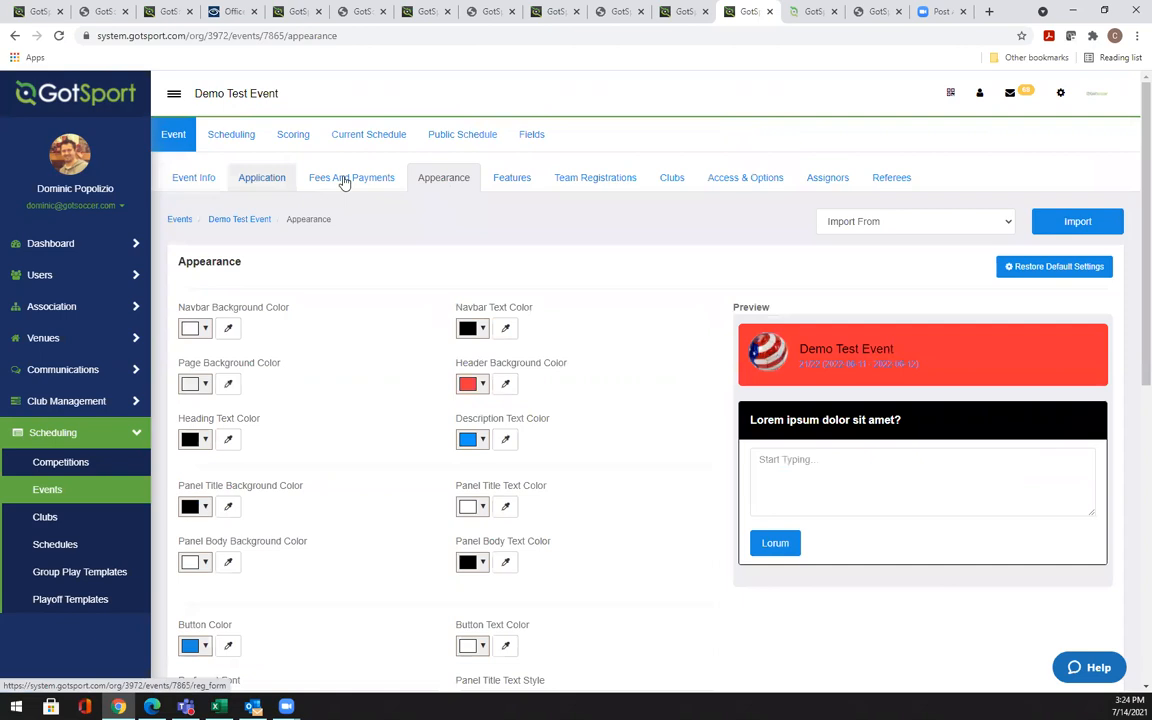
Open the Features page, keep the $75.00 Late fee on All Plans, and start a new feature
left_click(515, 180)
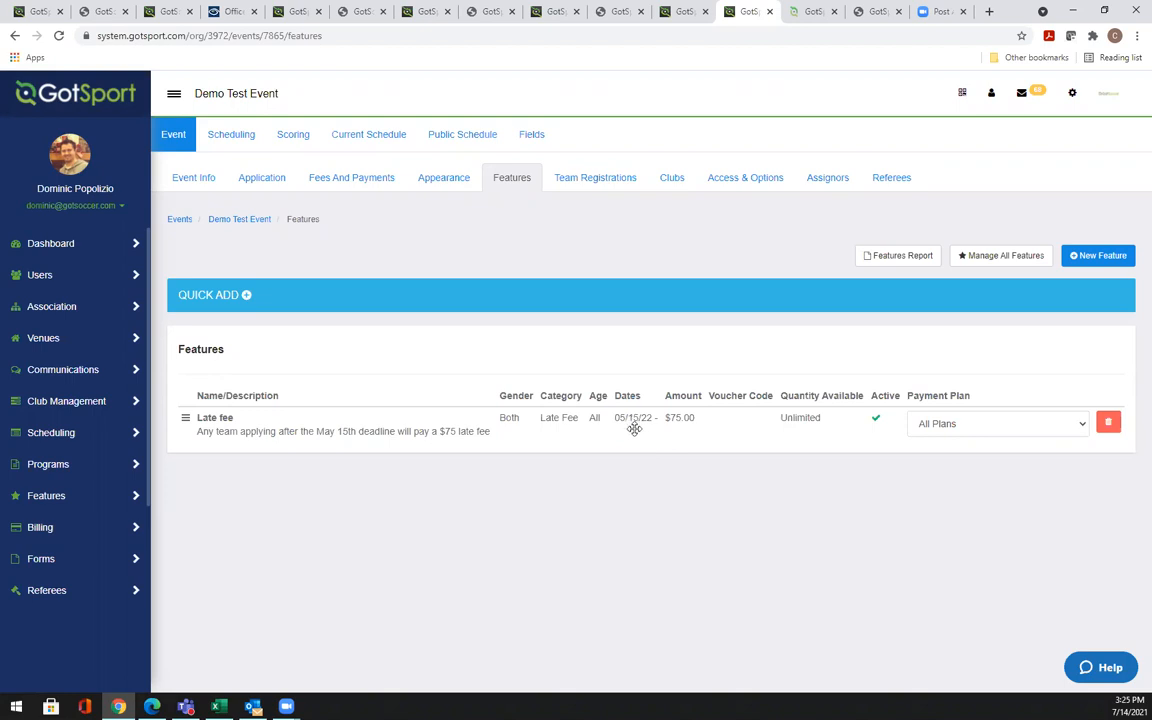
left_click(969, 433)
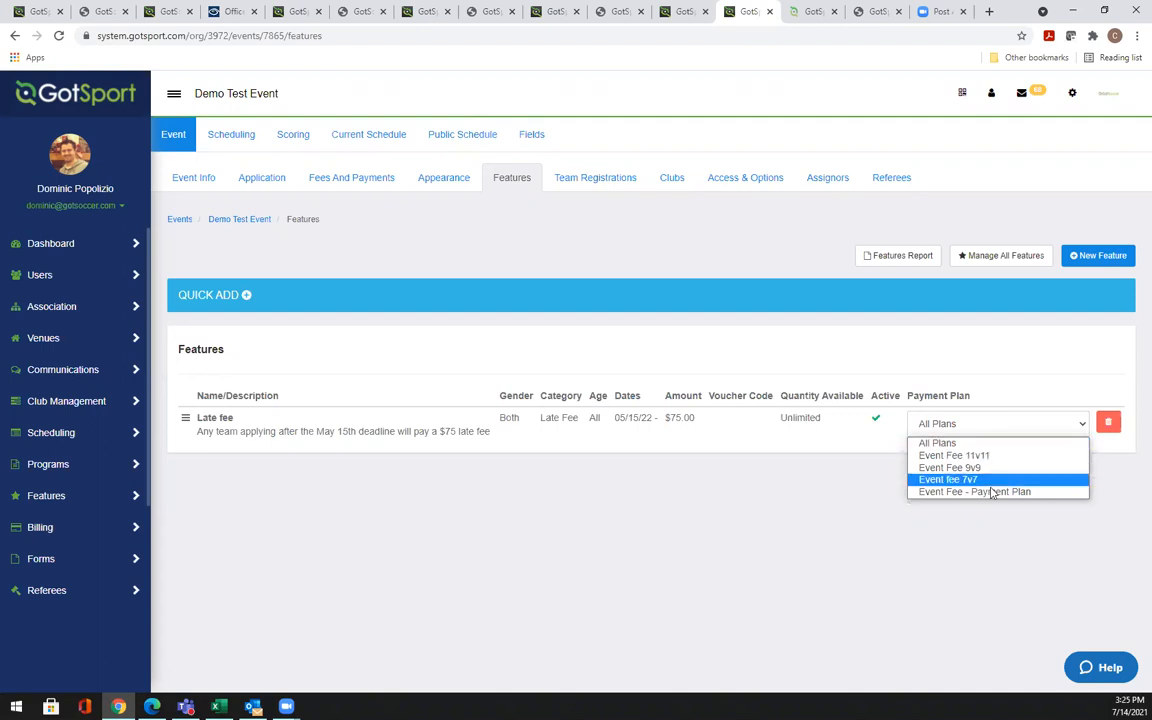
left_click(988, 361)
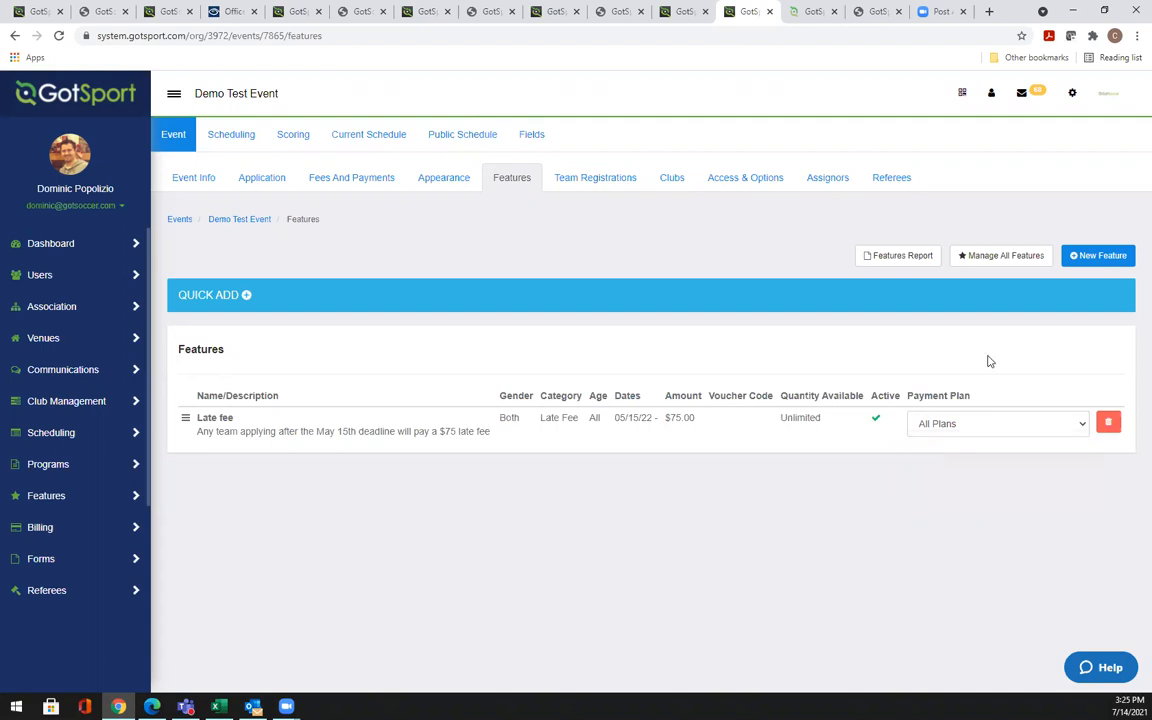
left_click(1086, 259)
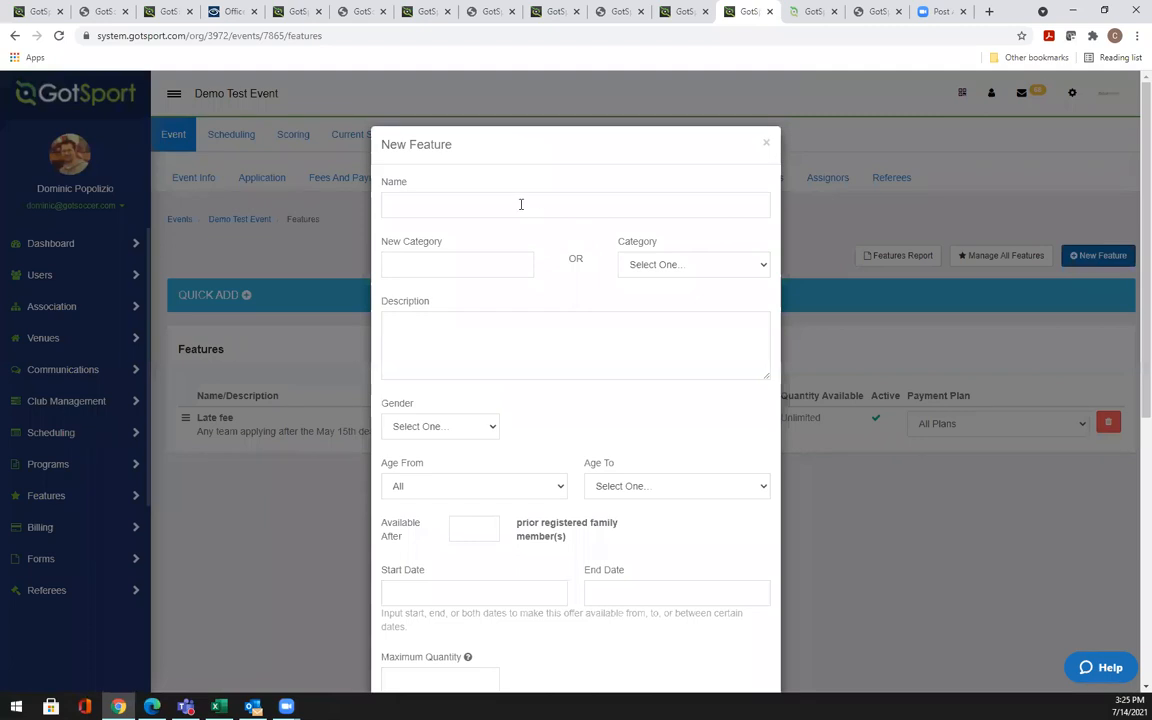
Name the new feature Early Registration and set its gender to Both
left_click(520, 204)
type("Ea")
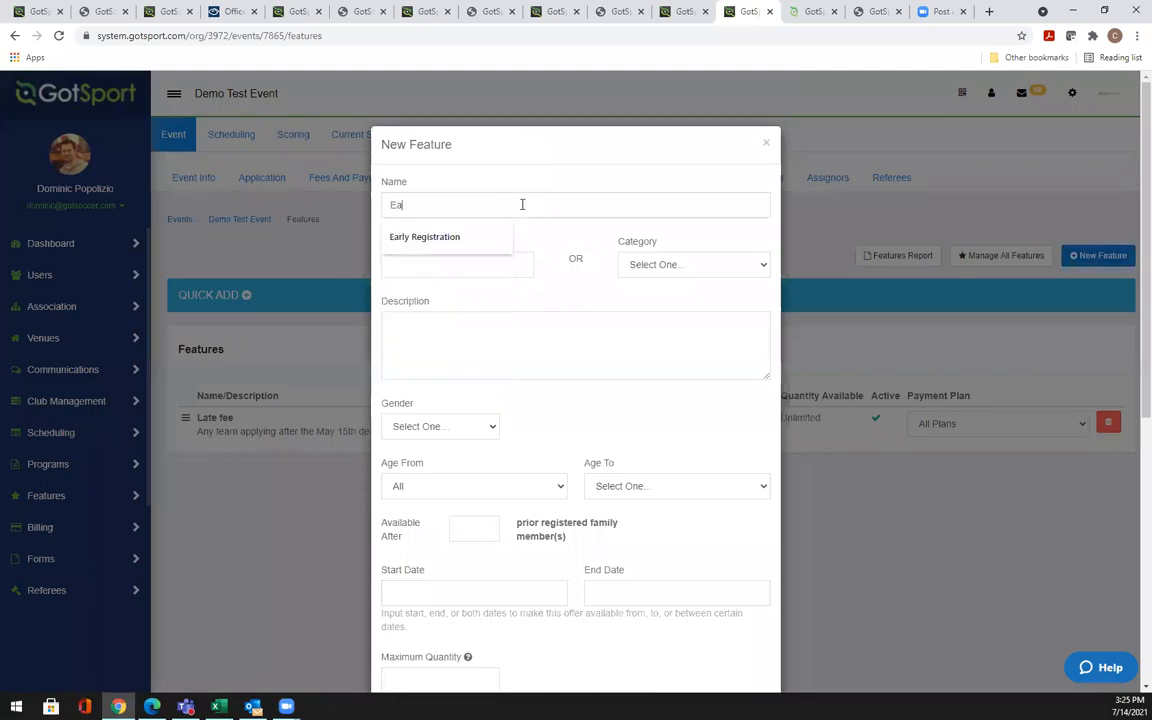
left_click(470, 236)
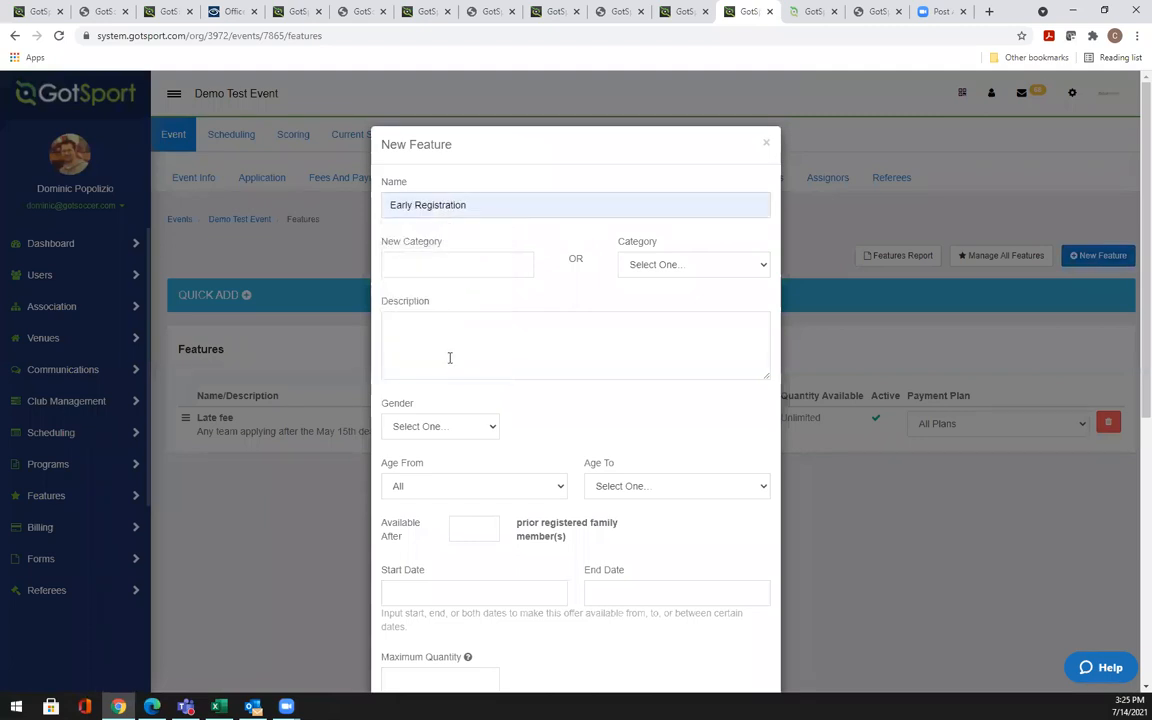
left_click(491, 427)
left_click(423, 483)
scroll(530, 442, "down", 2)
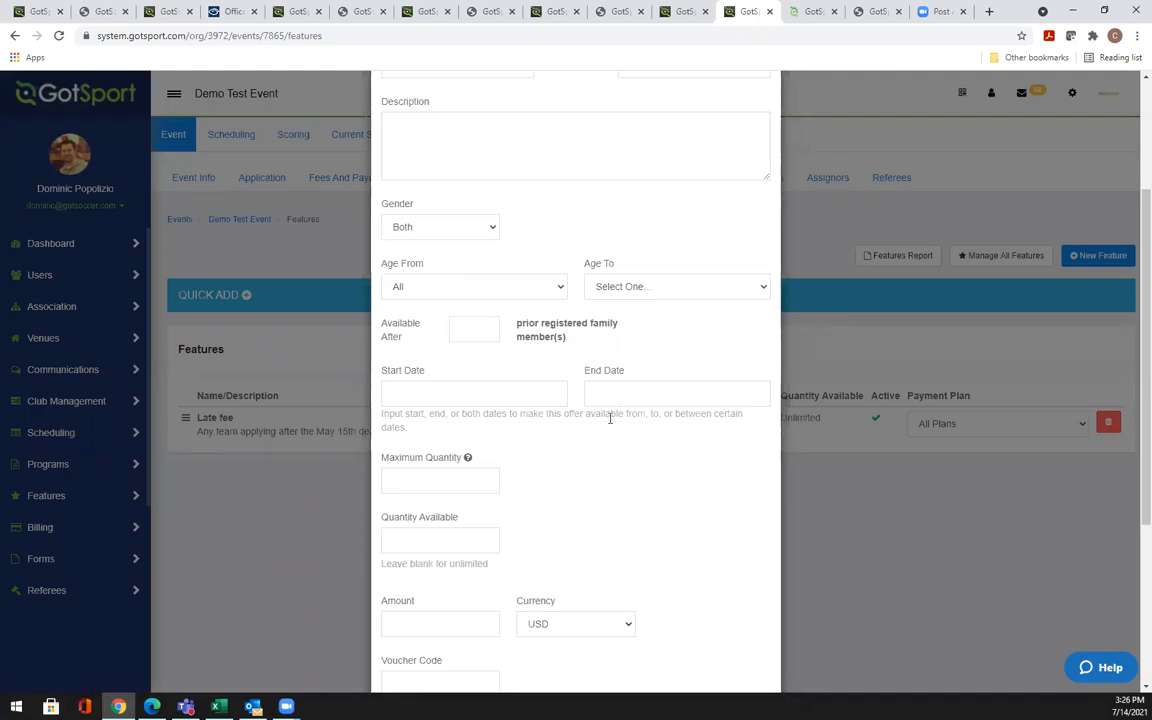
scroll(597, 447, "down", 3)
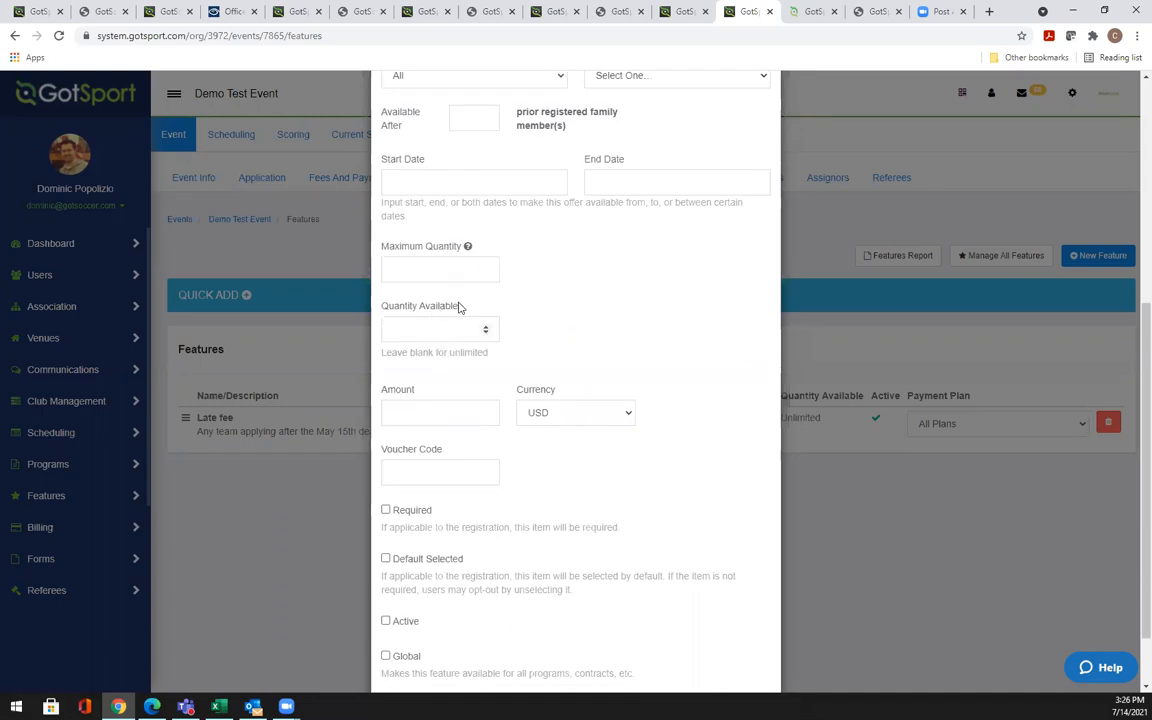
left_click(407, 412)
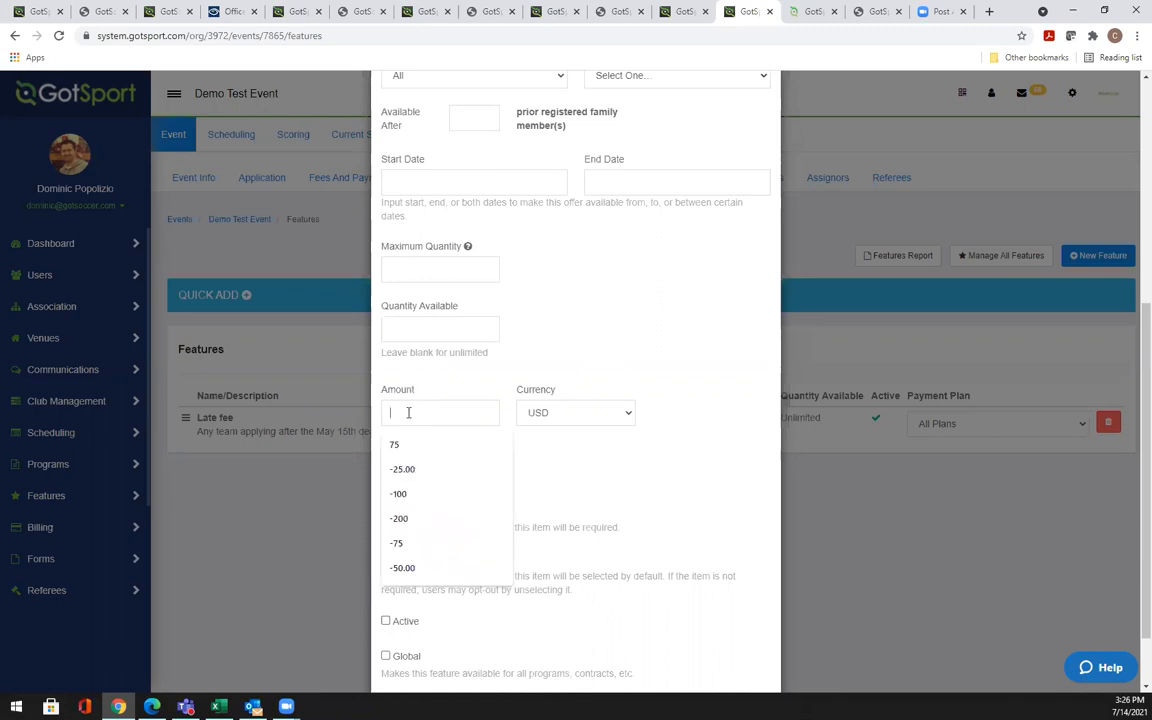
Set the Early Registration amount to -200, replacing the autofilled -25.00
left_click(405, 469)
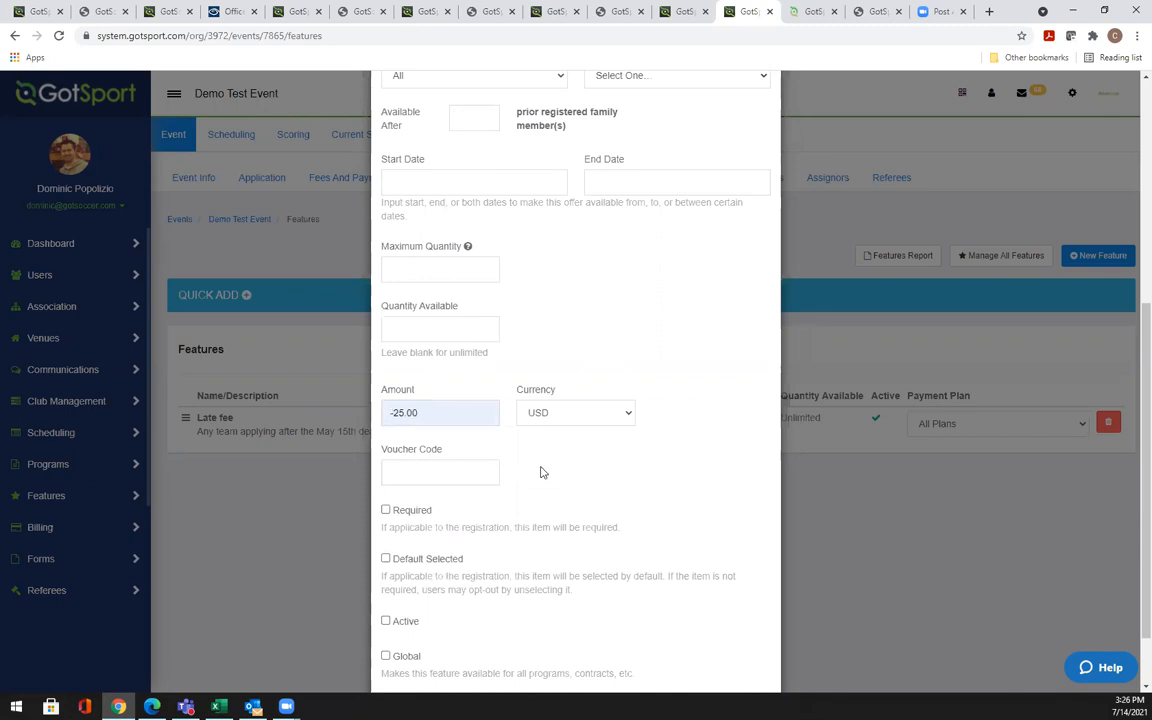
scroll(541, 471, "down", 1)
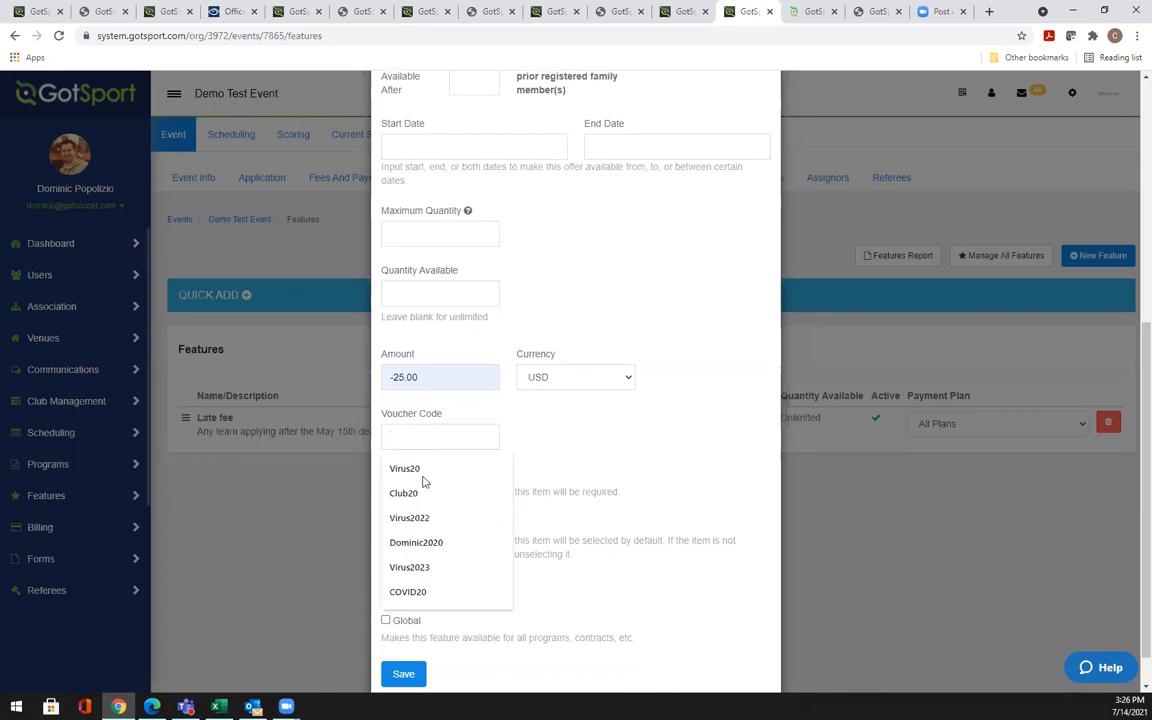
left_click(424, 472)
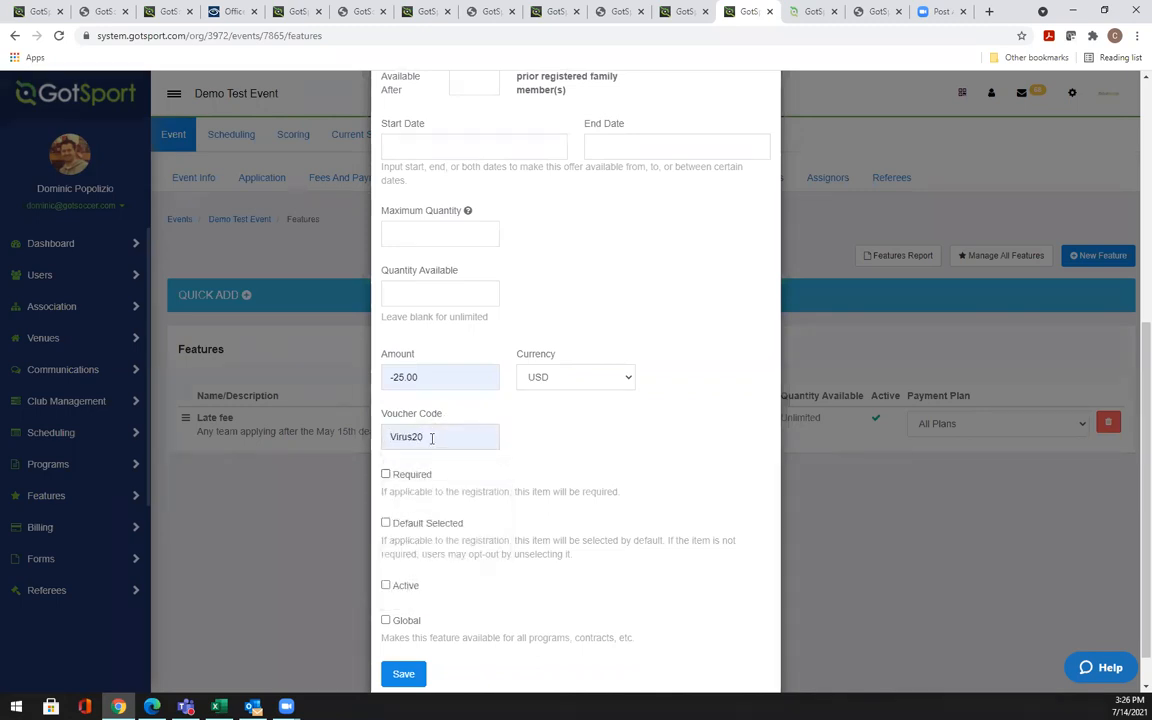
triple_click(426, 375)
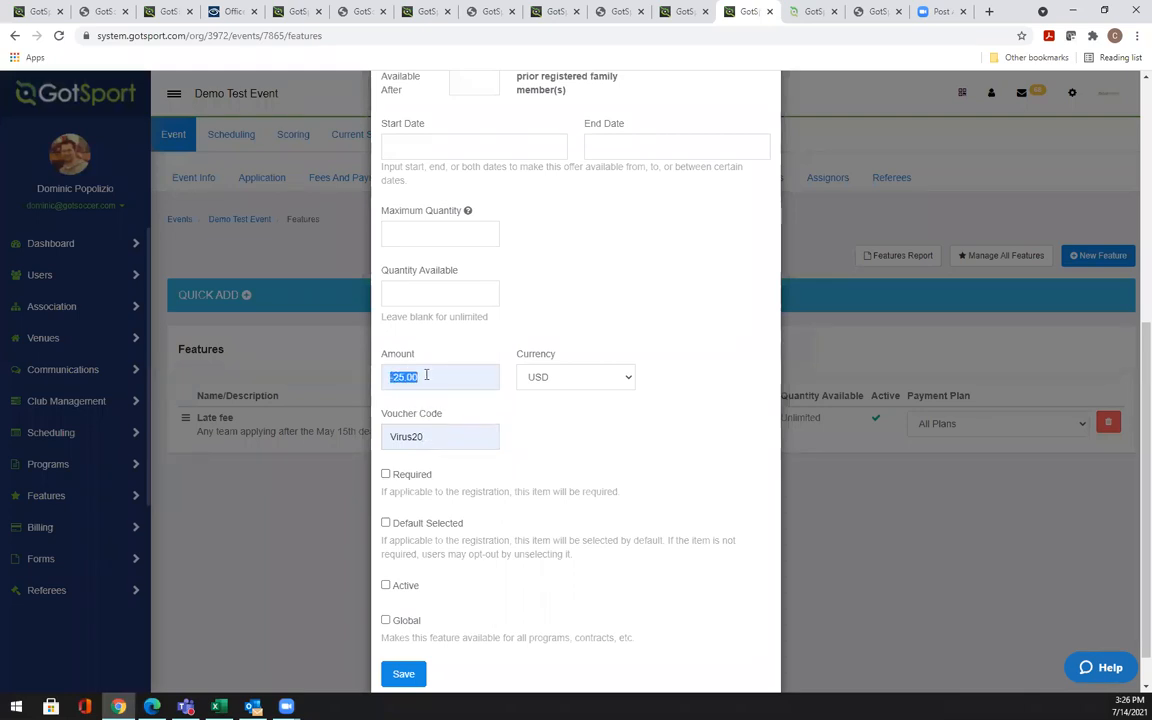
type("-2")
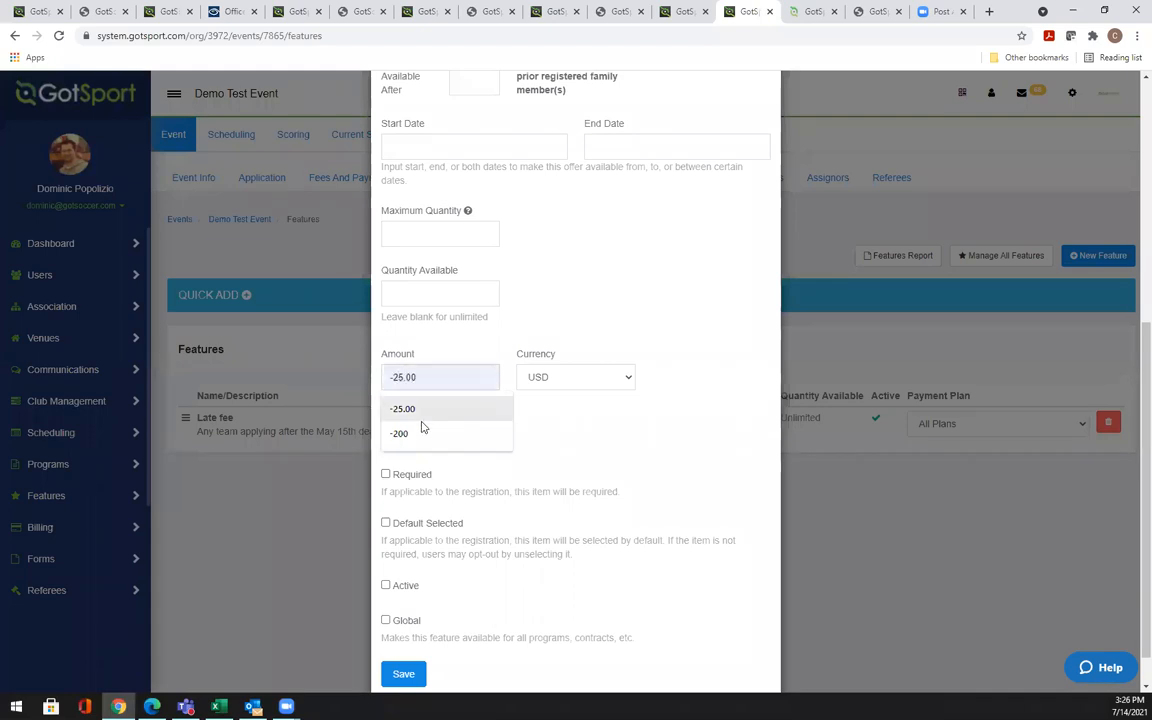
left_click(425, 433)
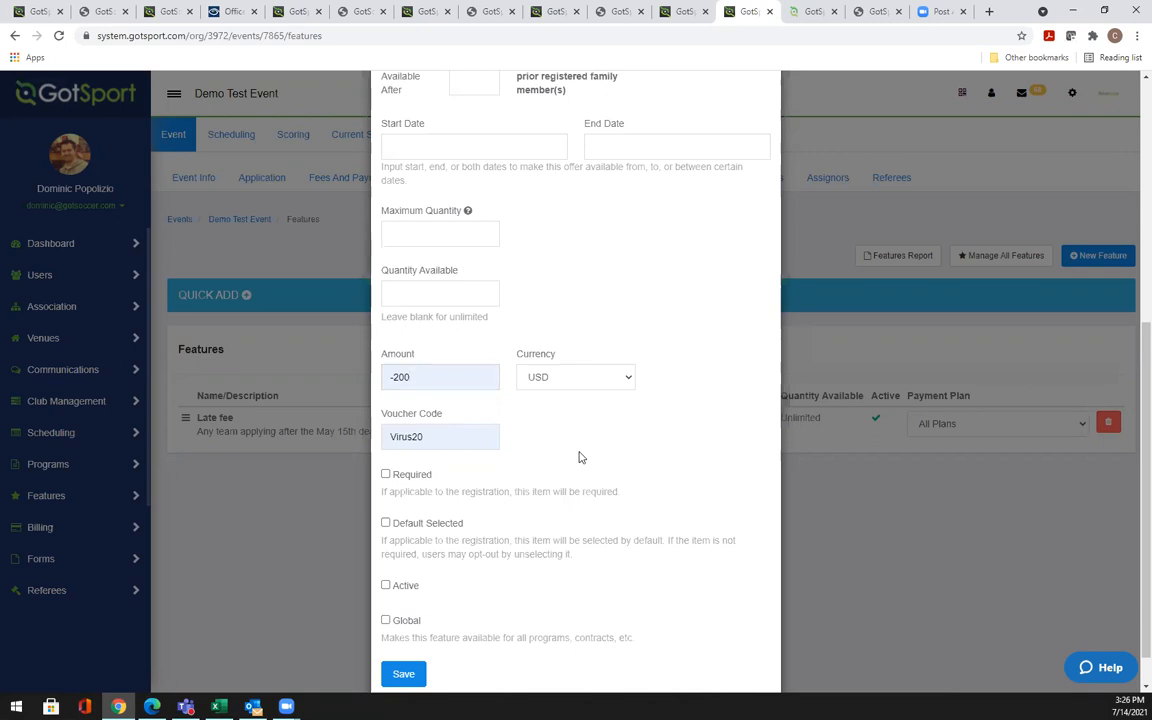
Delete the autofilled Virus20 voucher code and close the feature form without saving
scroll(578, 457, "down", 1)
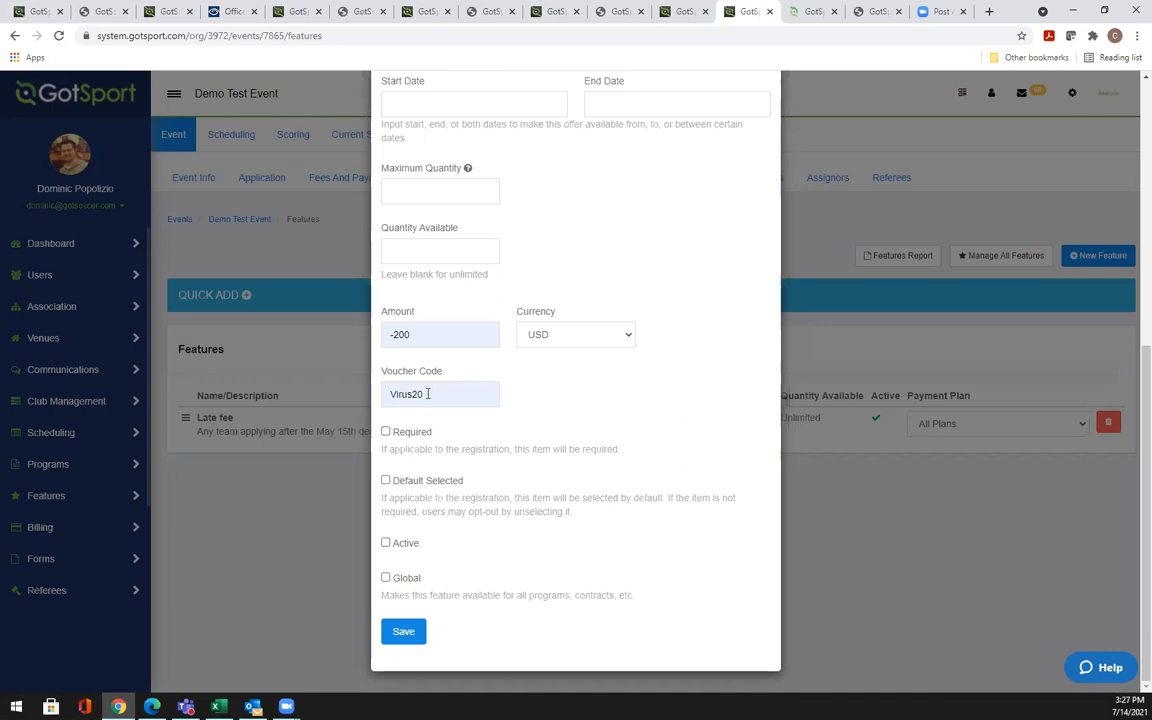
double_click(428, 394)
key("BackSpace")
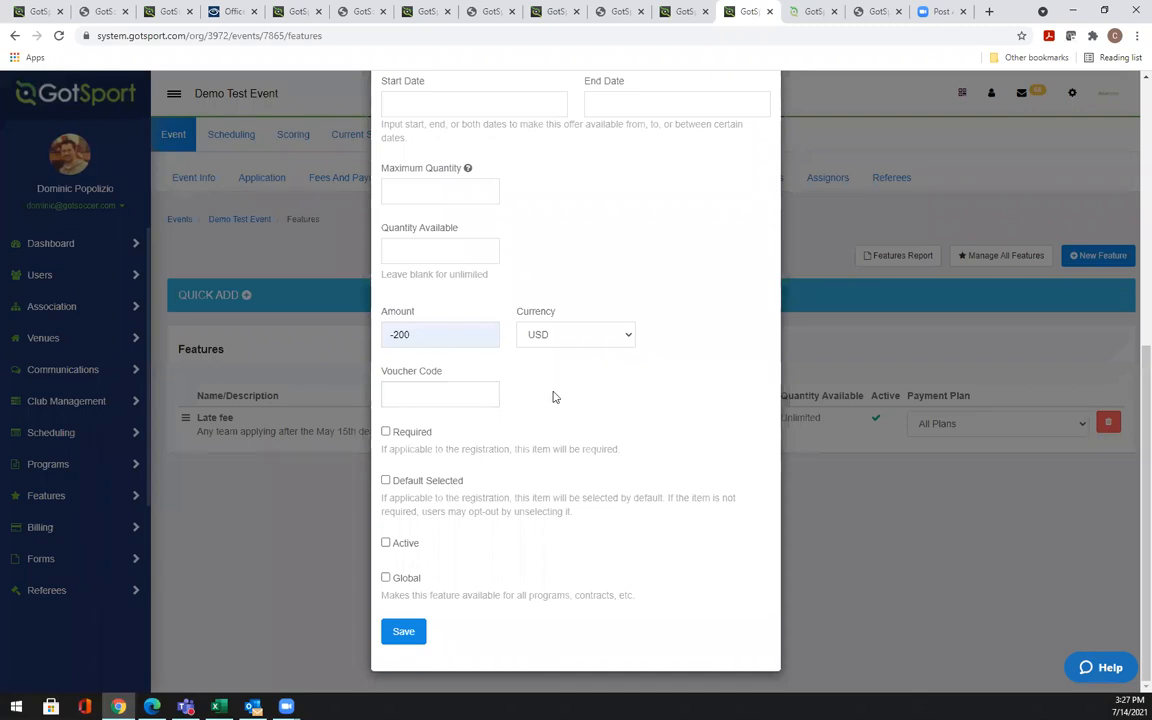
scroll(553, 397, "up", 1)
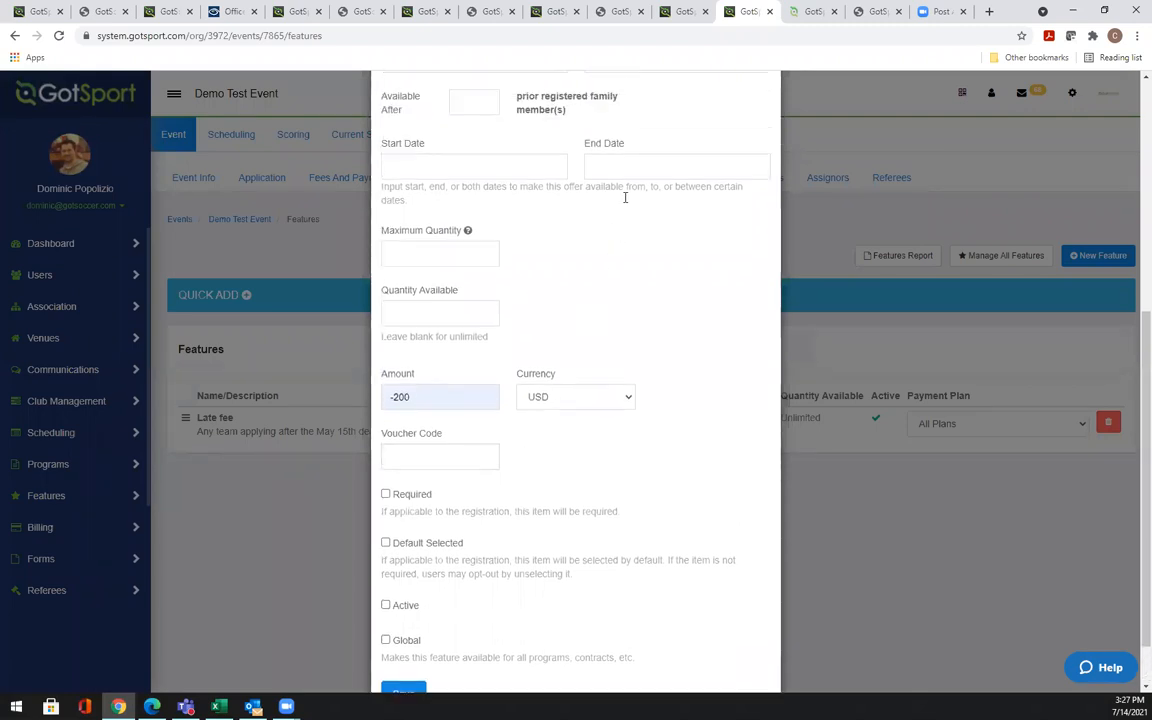
scroll(652, 292, "up", 5)
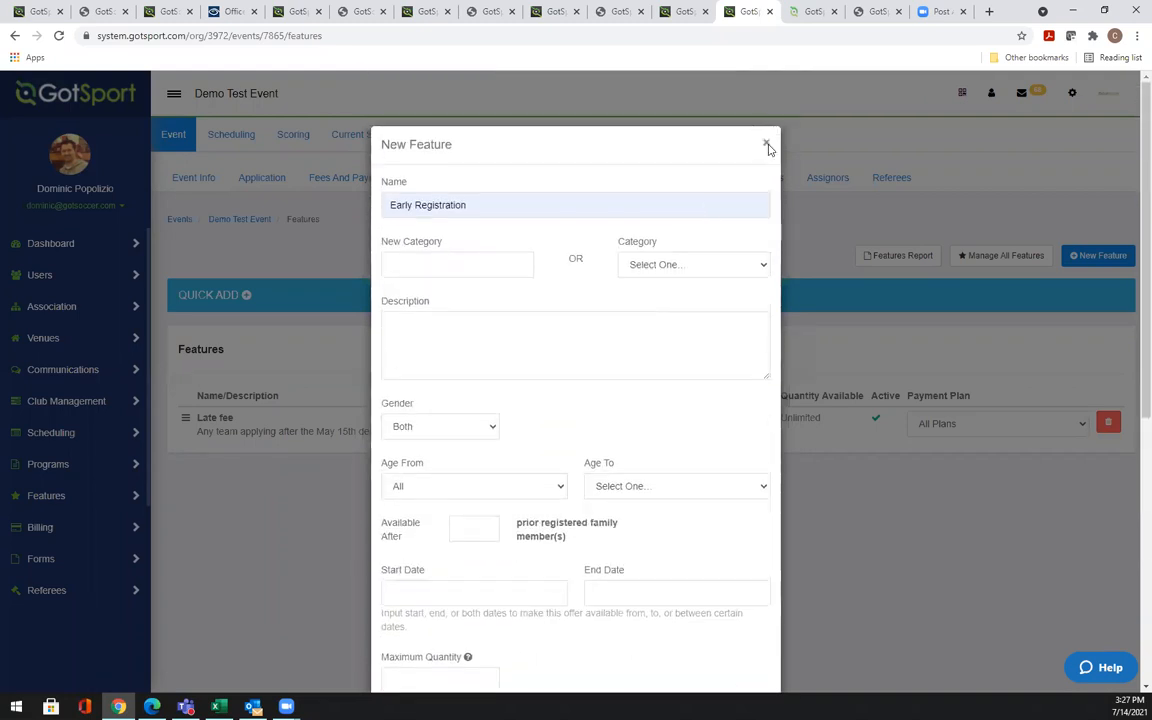
left_click(766, 145)
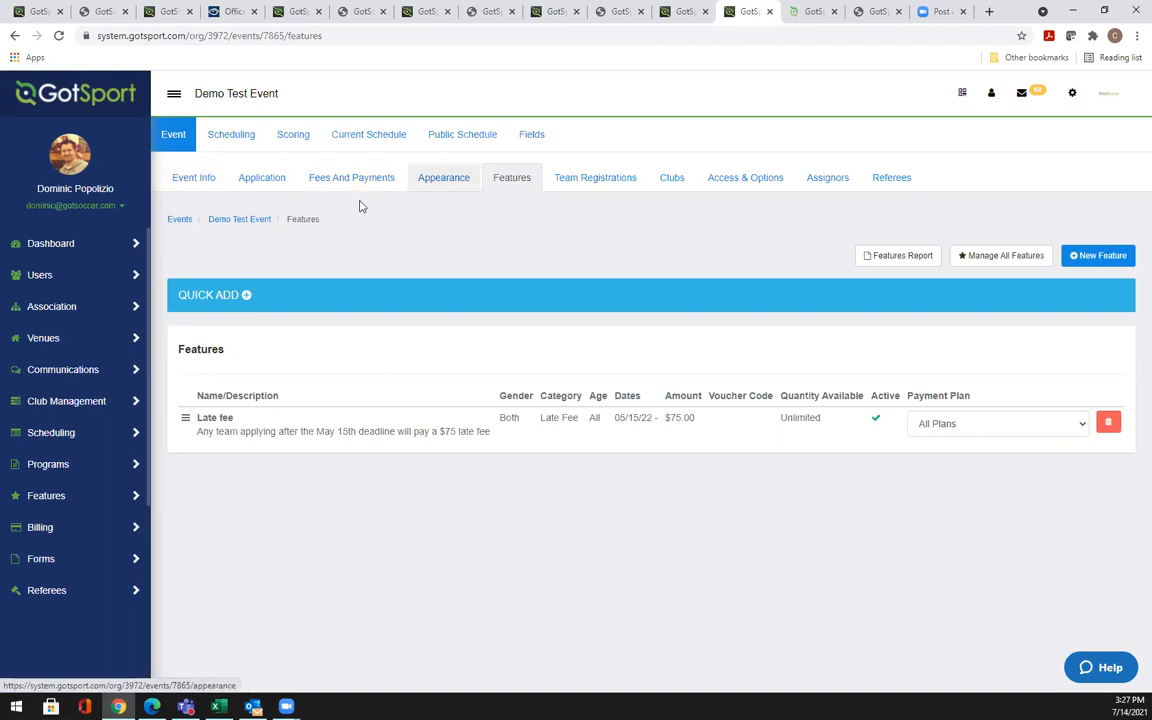
Switch to the Demo Test Event's main Edit Event information page
left_click(203, 185)
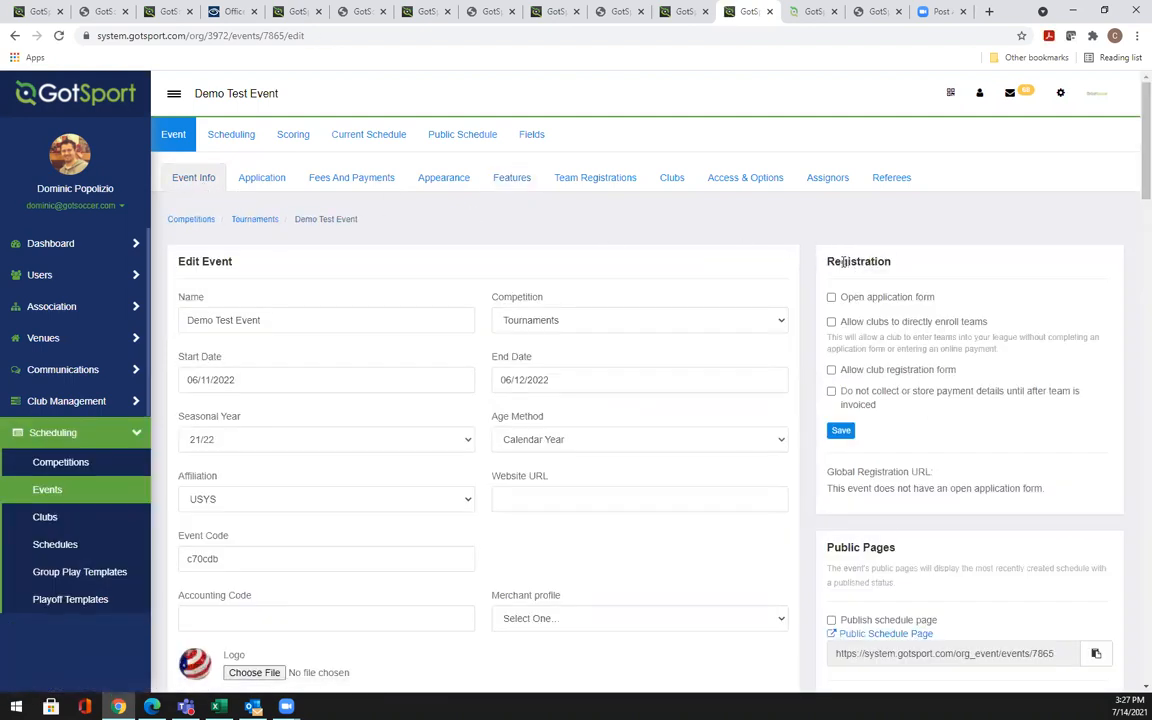
Tick 'Open application form' in the Demo Test Event's Registration settings and save
scroll(1132, 184, "down", 3)
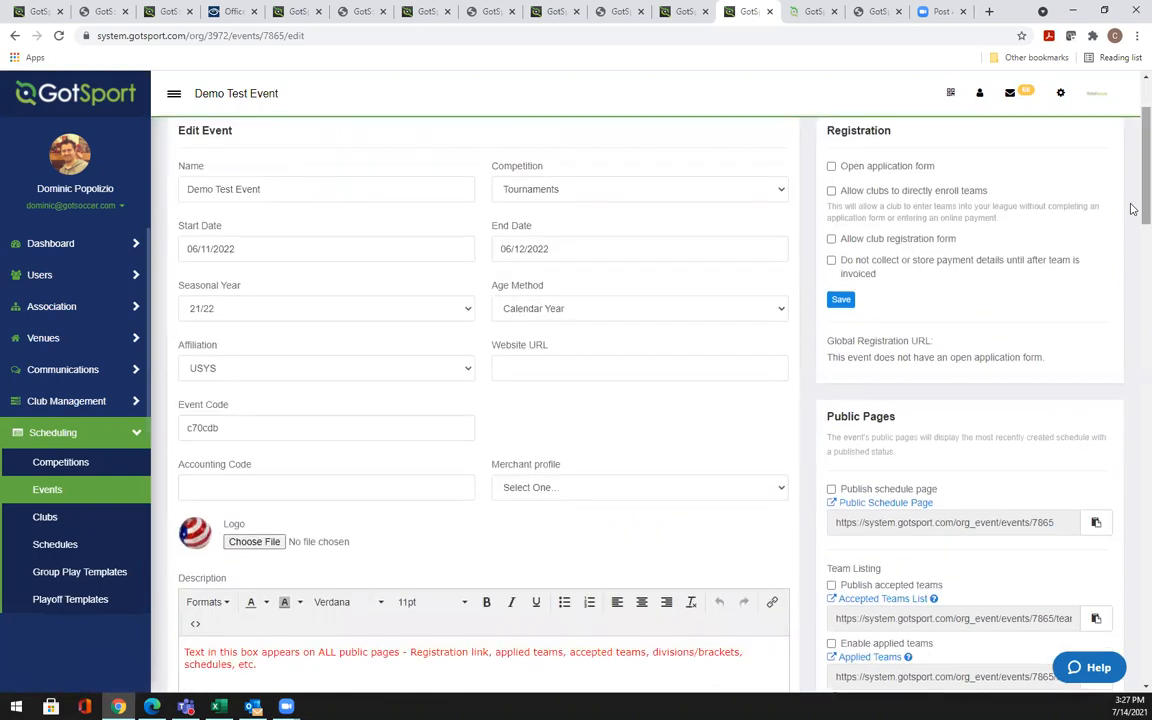
scroll(1132, 186, "up", 1)
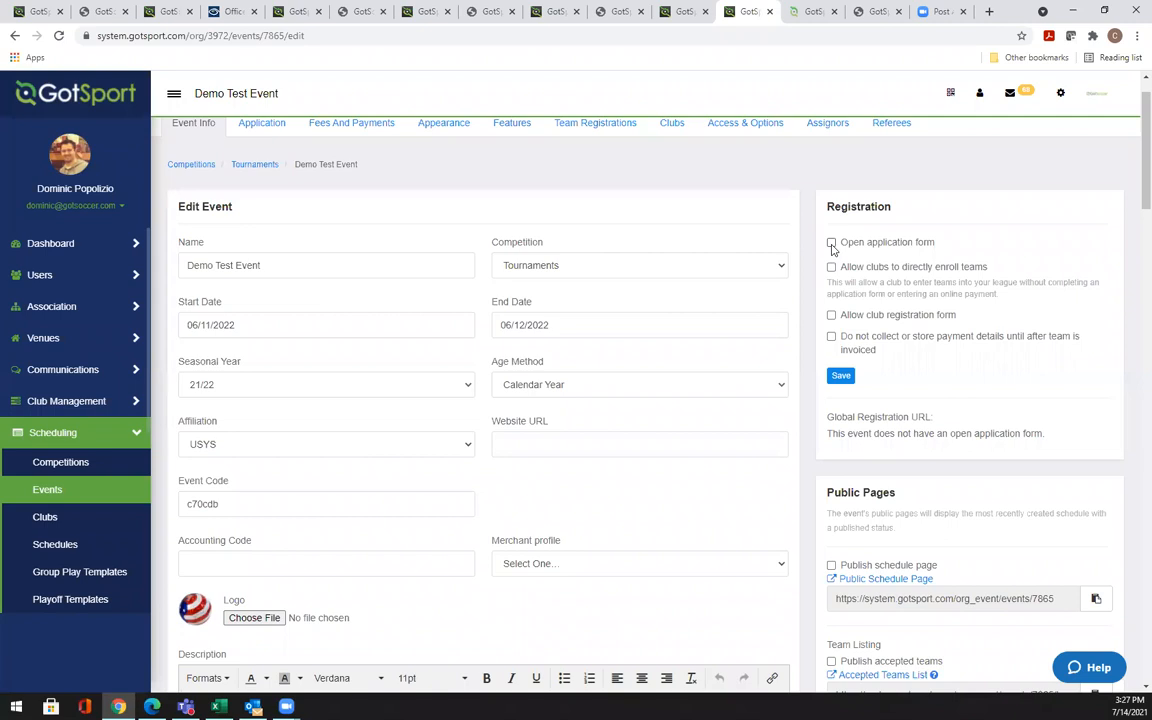
left_click(831, 243)
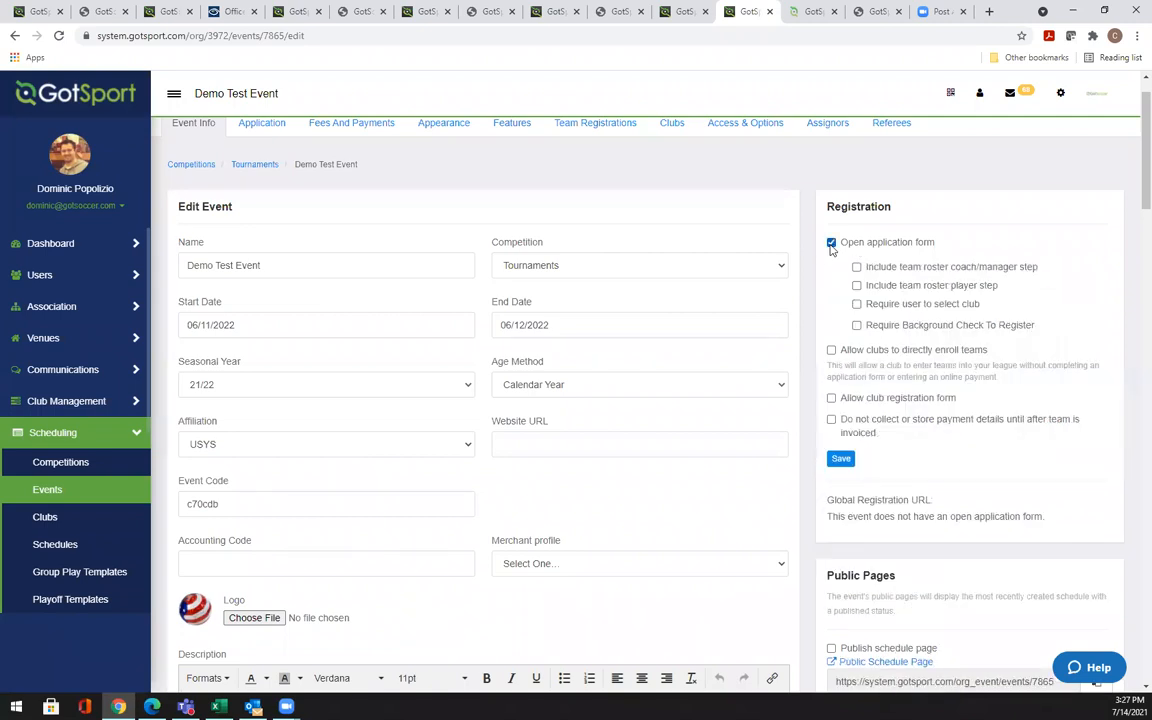
left_click(841, 460)
left_click(845, 463)
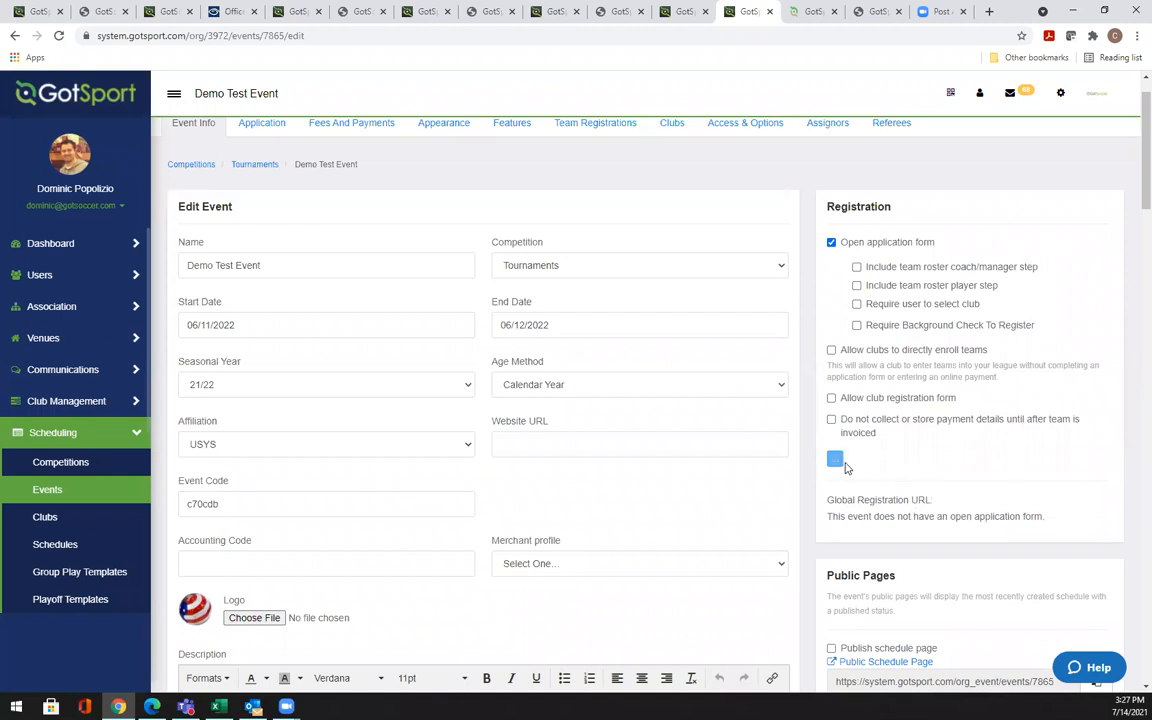
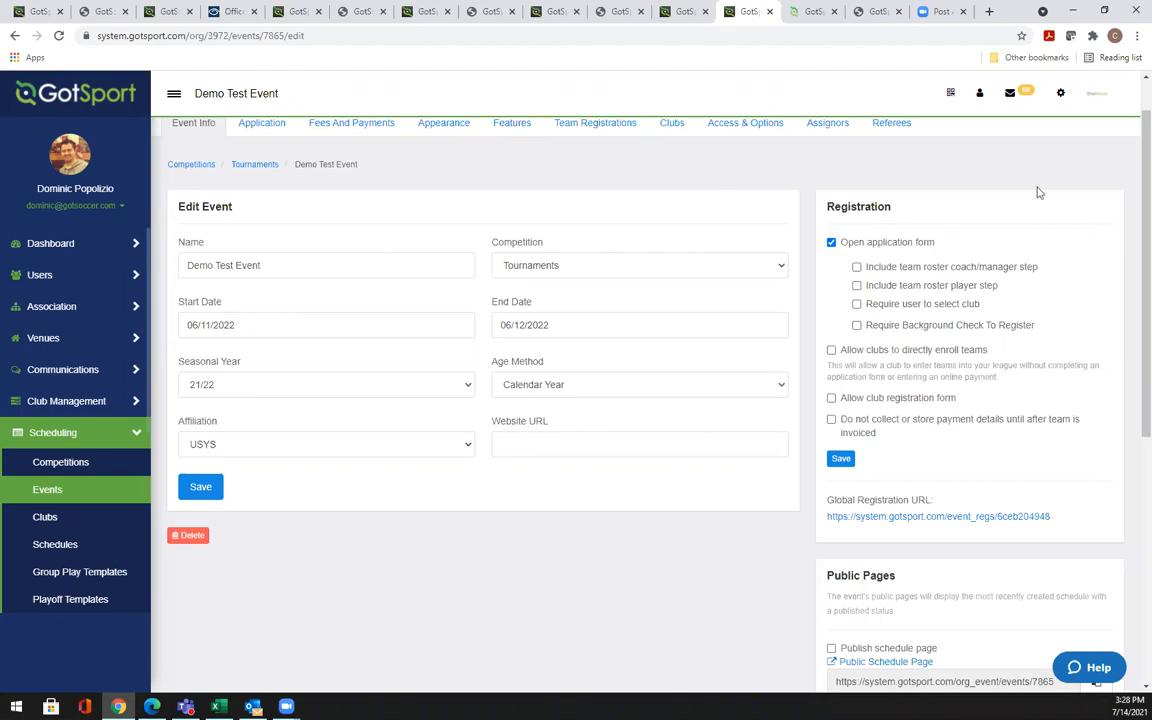
Try the direct club enrollment, club registration form and deferred payment options, leaving all three off
scroll(1131, 188, "up", 1)
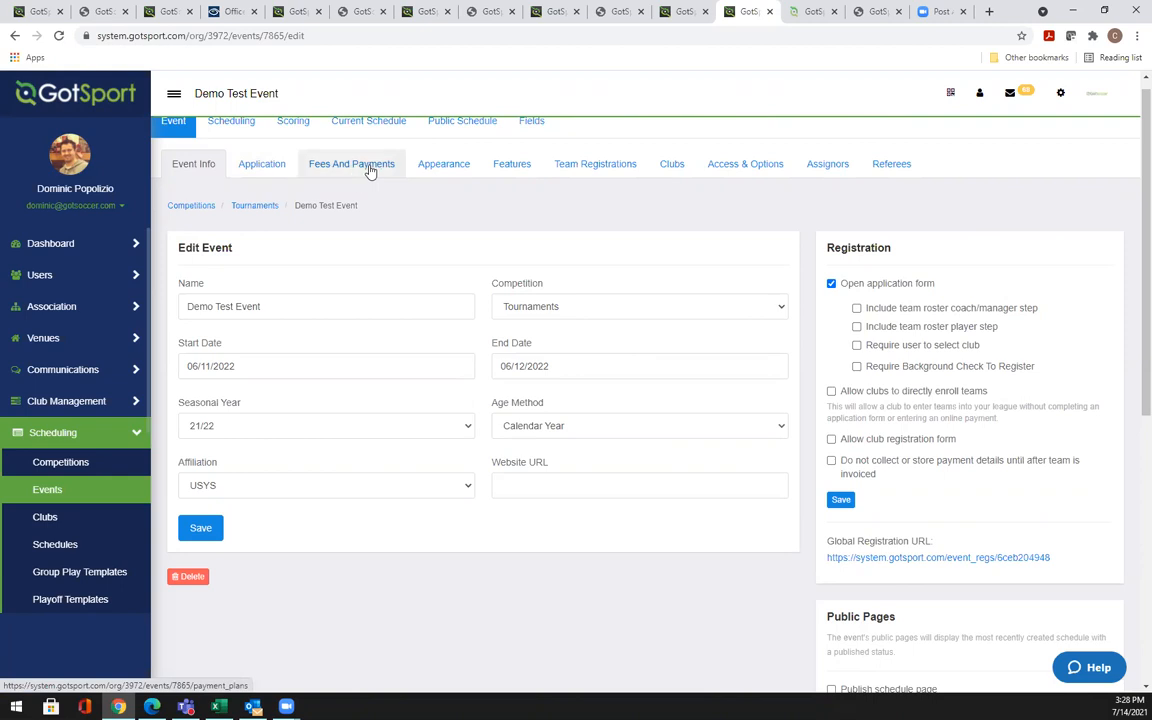
left_click(831, 391)
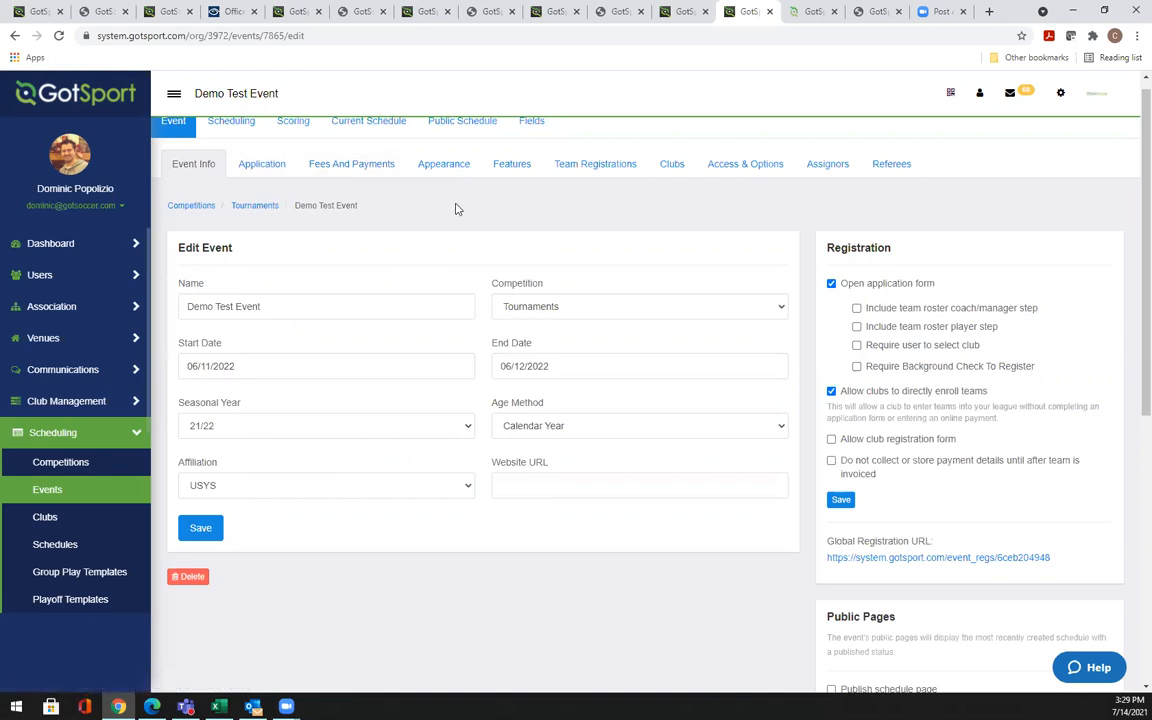
left_click(831, 391)
left_click(891, 441)
triple_click(840, 465)
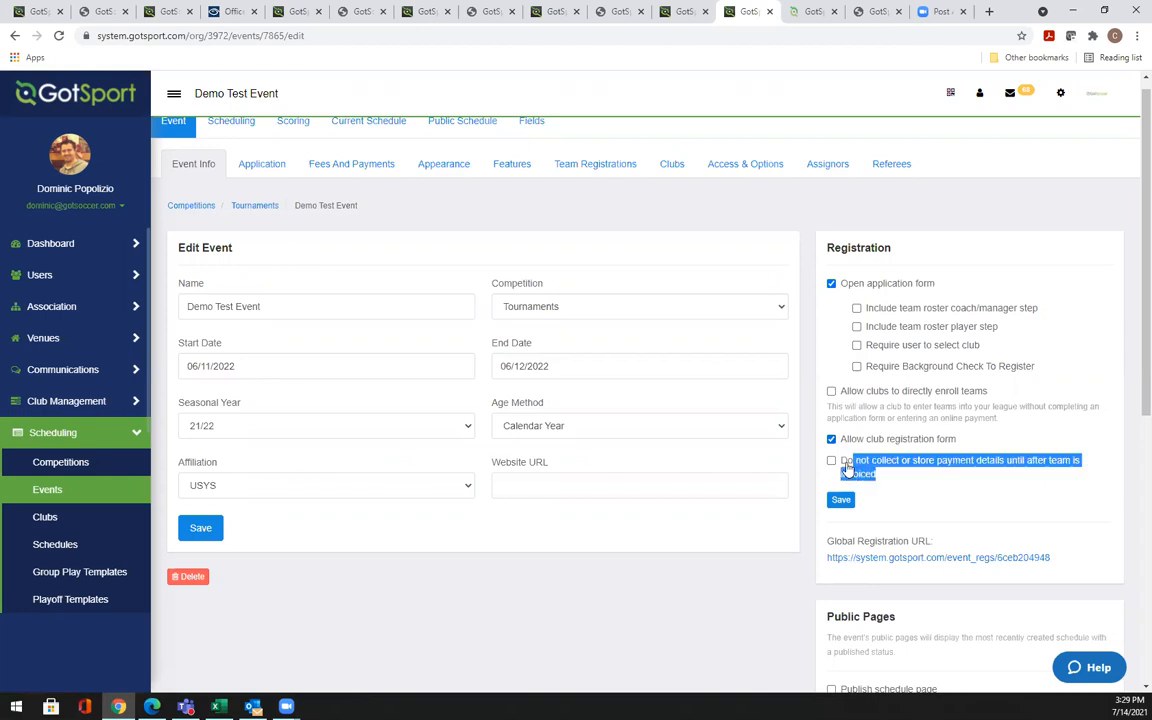
left_click(842, 466)
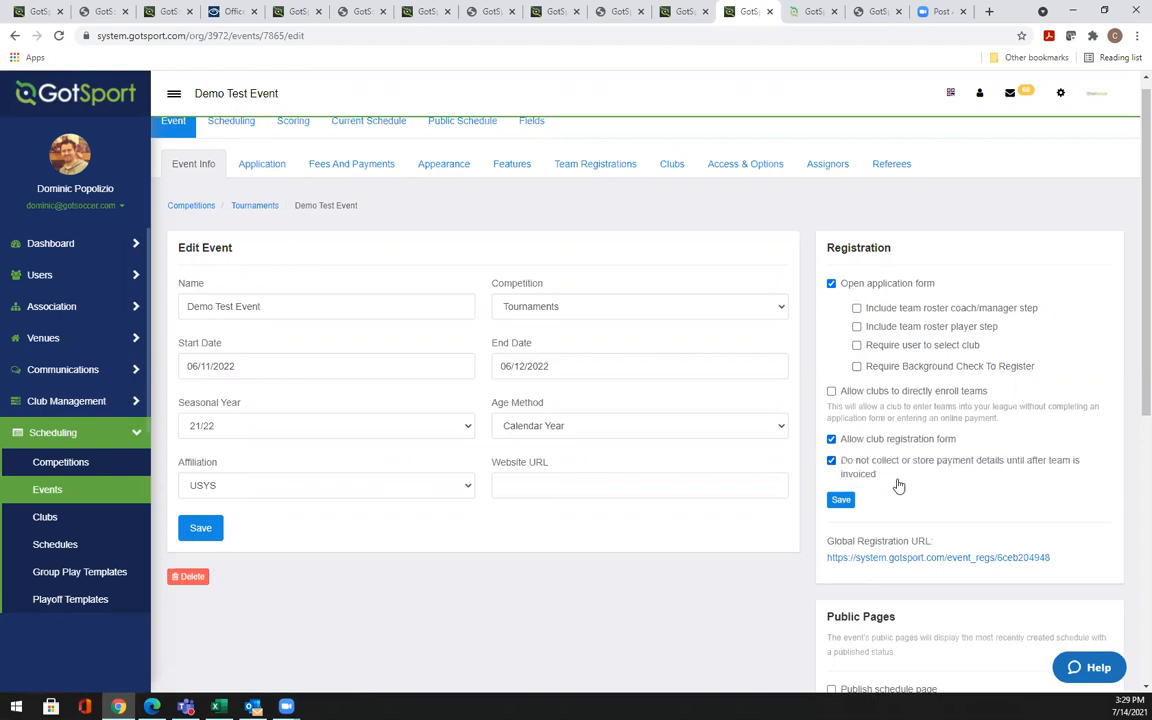
left_click(836, 464)
left_click(831, 440)
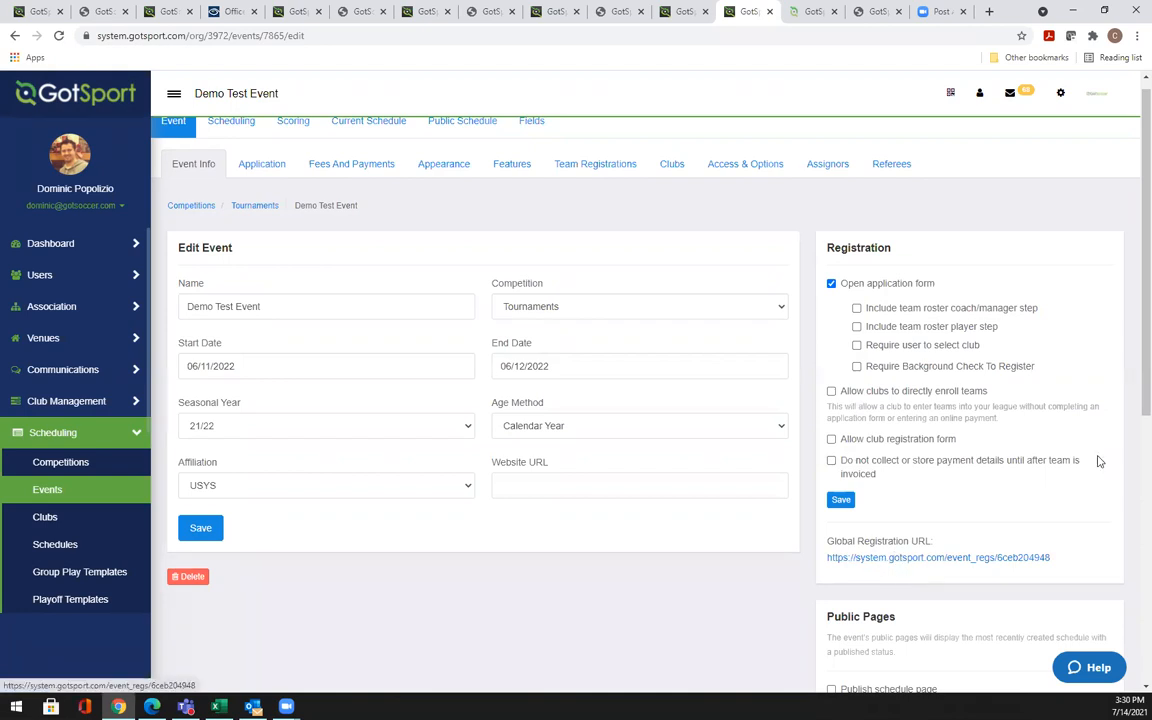
scroll(1131, 300, "up", 1)
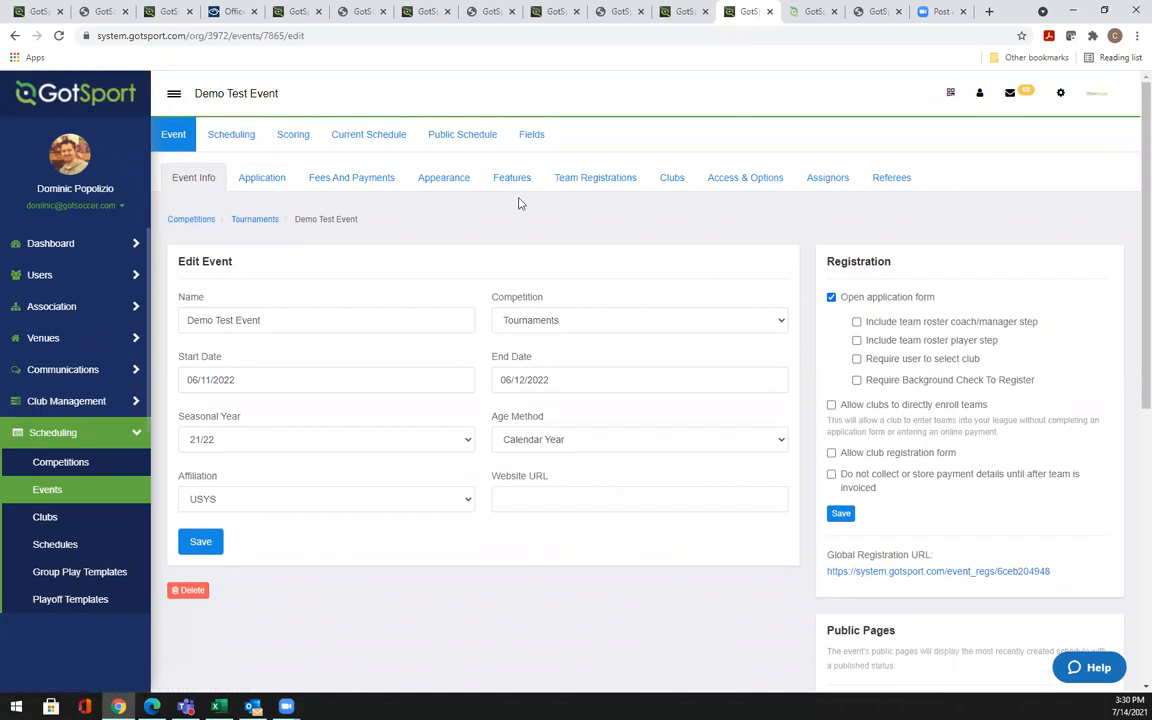
Open the event's Team Registrations list and scroll down to the table
left_click(590, 187)
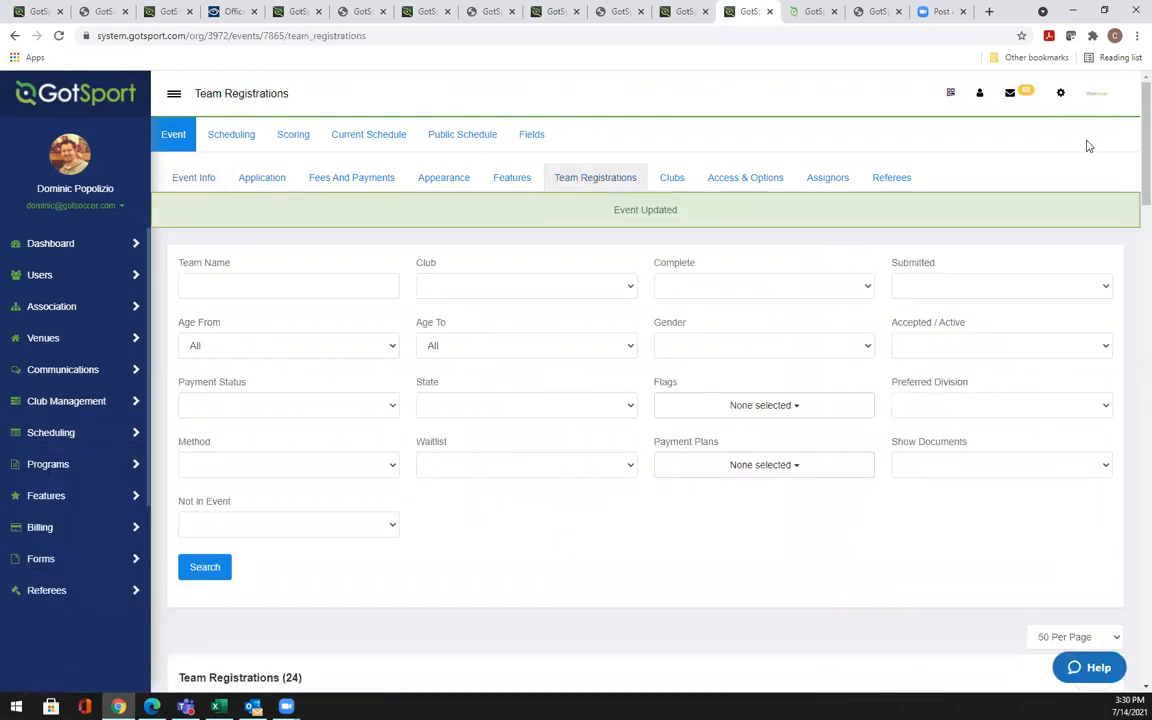
scroll(1131, 140, "down", 1)
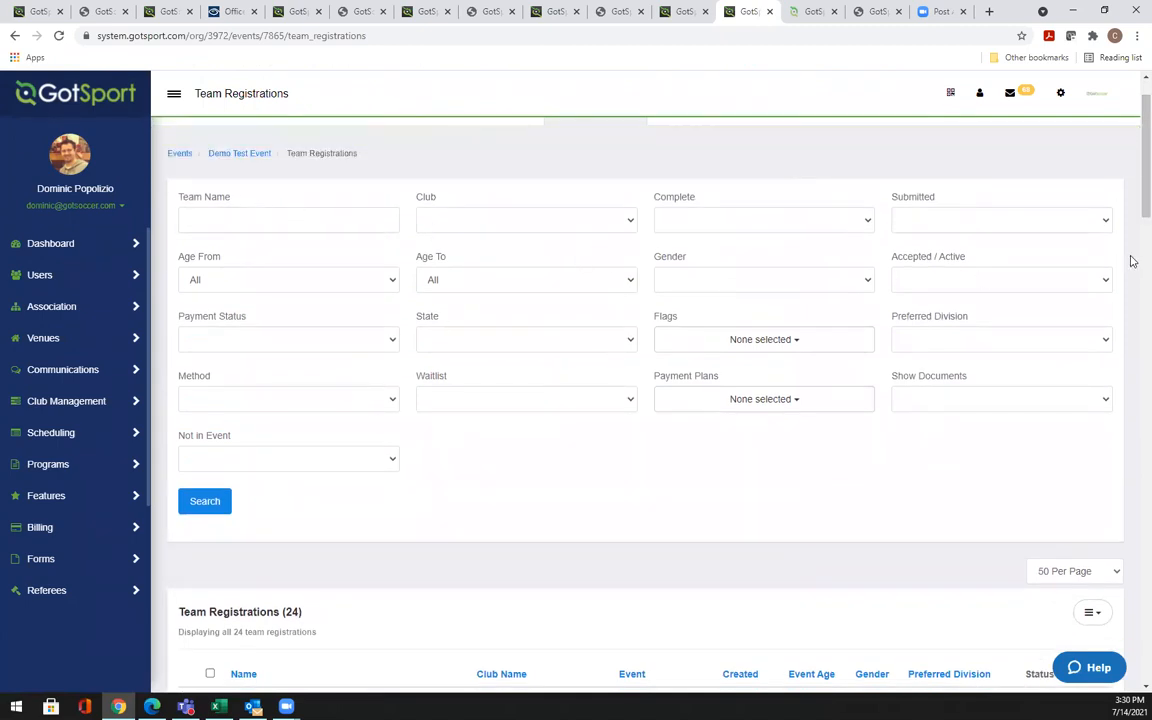
scroll(1131, 195, "down", 1)
scroll(1131, 198, "down", 3)
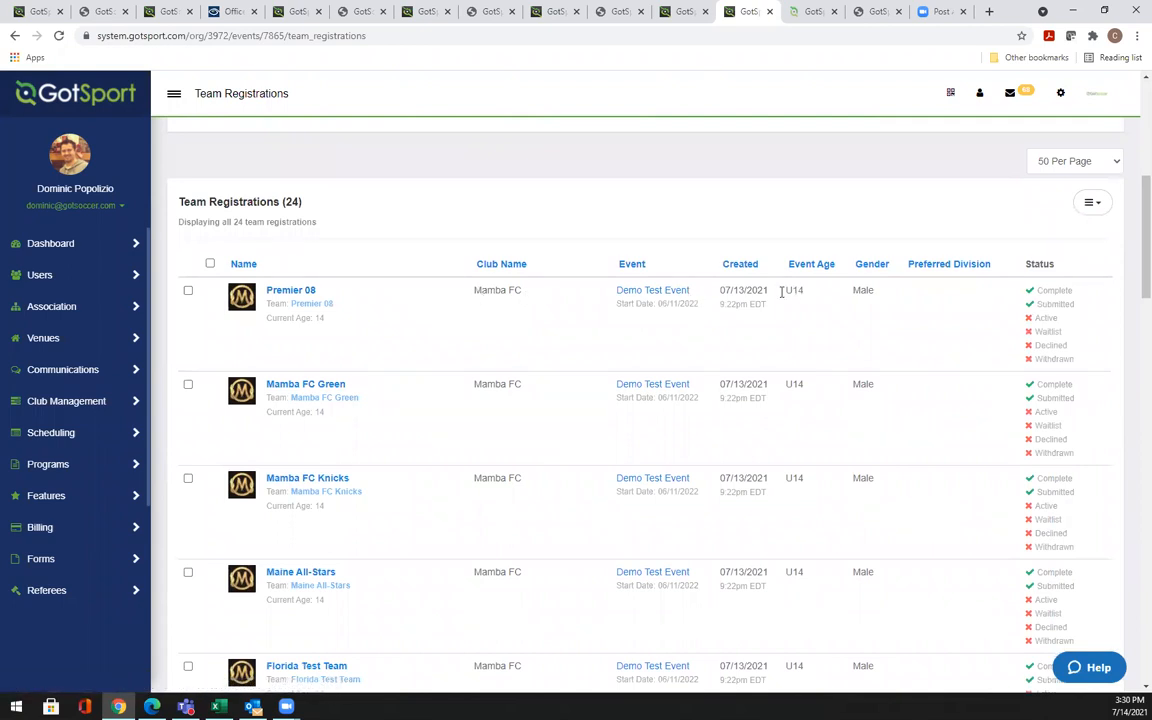
Highlight Premier 08's created date and its Complete and Submitted status labels
left_click_drag(764, 292, 722, 293)
left_click(740, 319)
left_click_drag(1072, 292, 1038, 292)
left_click(1060, 293)
left_click_drag(1073, 291, 1037, 290)
left_click(1076, 308)
mouse_move(1073, 291)
left_mouse_down()
mouse_move(1057, 301)
mouse_move(1039, 291)
mouse_move(1056, 289)
left_mouse_up()
left_click_drag(1075, 303, 1035, 303)
left_click(1073, 297)
left_click_drag(1075, 305, 1038, 308)
left_click(1076, 310)
Select Premier 08 for bulk actions, leaving Mamba FC Green and Mamba FC Knicks unselected
left_click(189, 292)
left_click(188, 418)
left_click(188, 511)
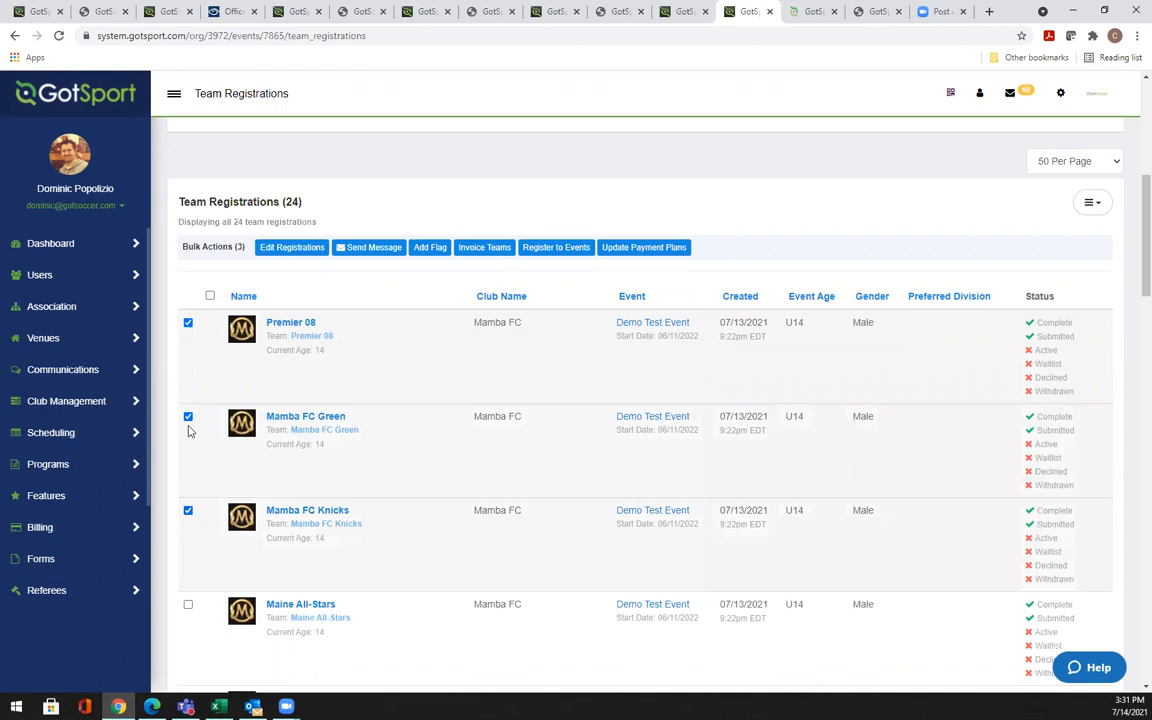
left_click(188, 417)
left_click(188, 512)
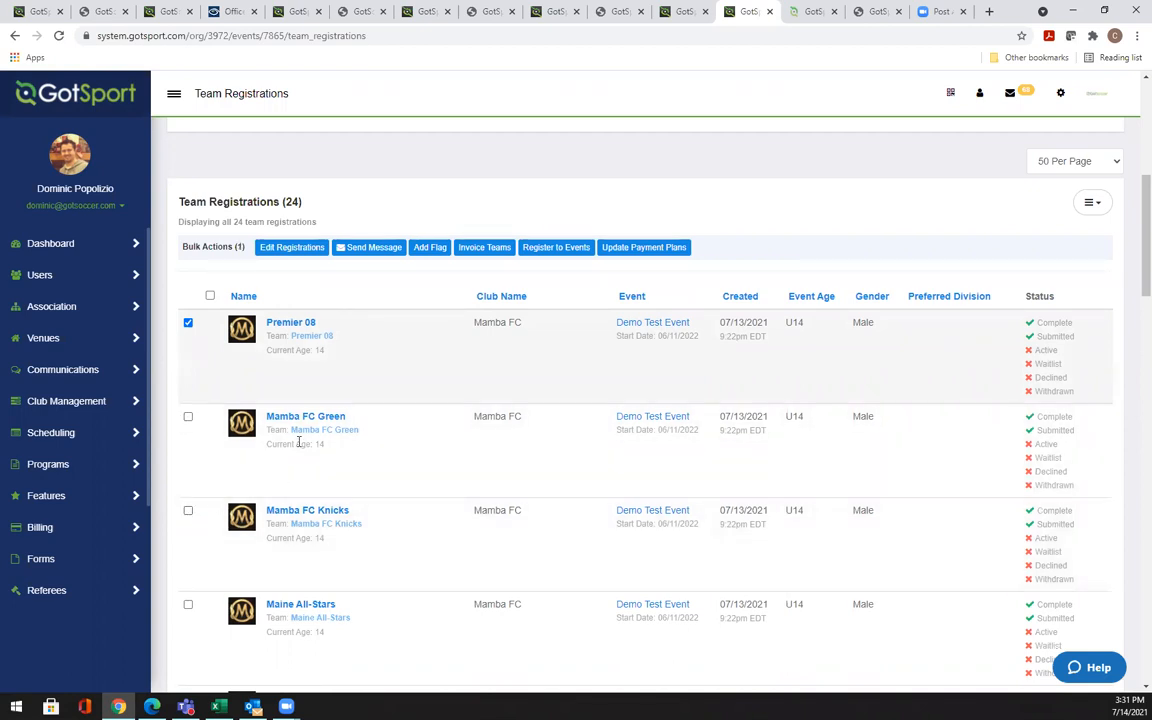
Review the New Message form for the selected team and close it unsent
left_click(366, 250)
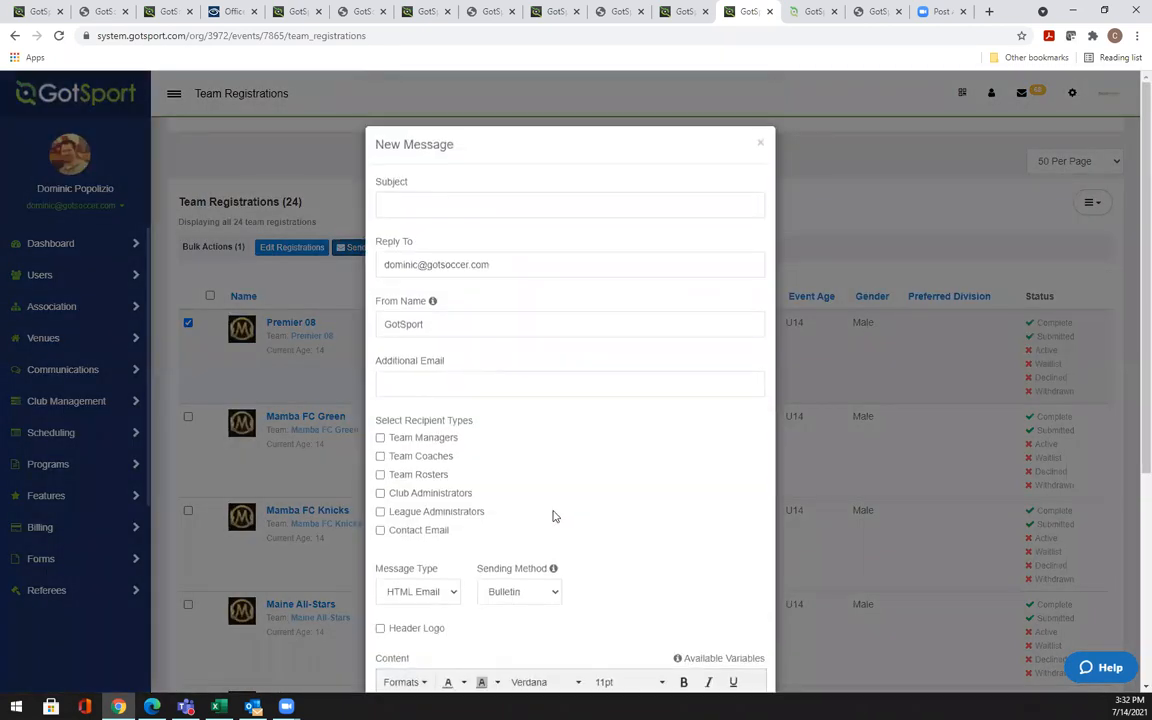
scroll(638, 514, "down", 3)
left_click(496, 493)
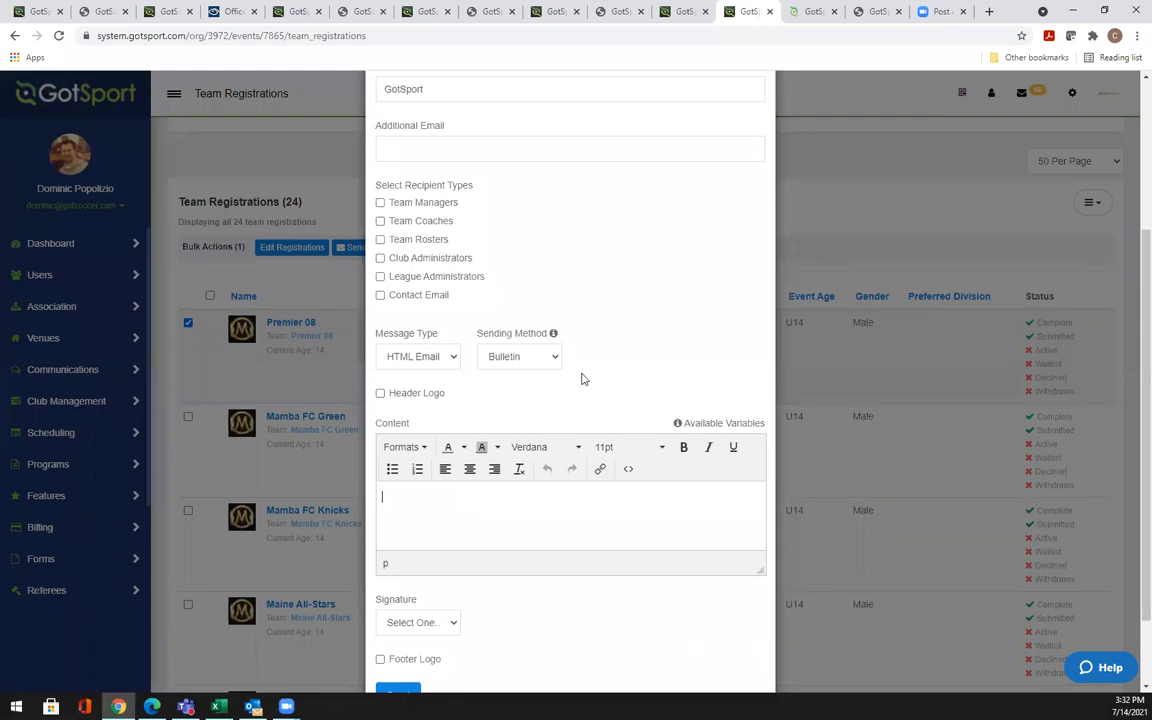
scroll(704, 252, "up", 3)
left_click(765, 145)
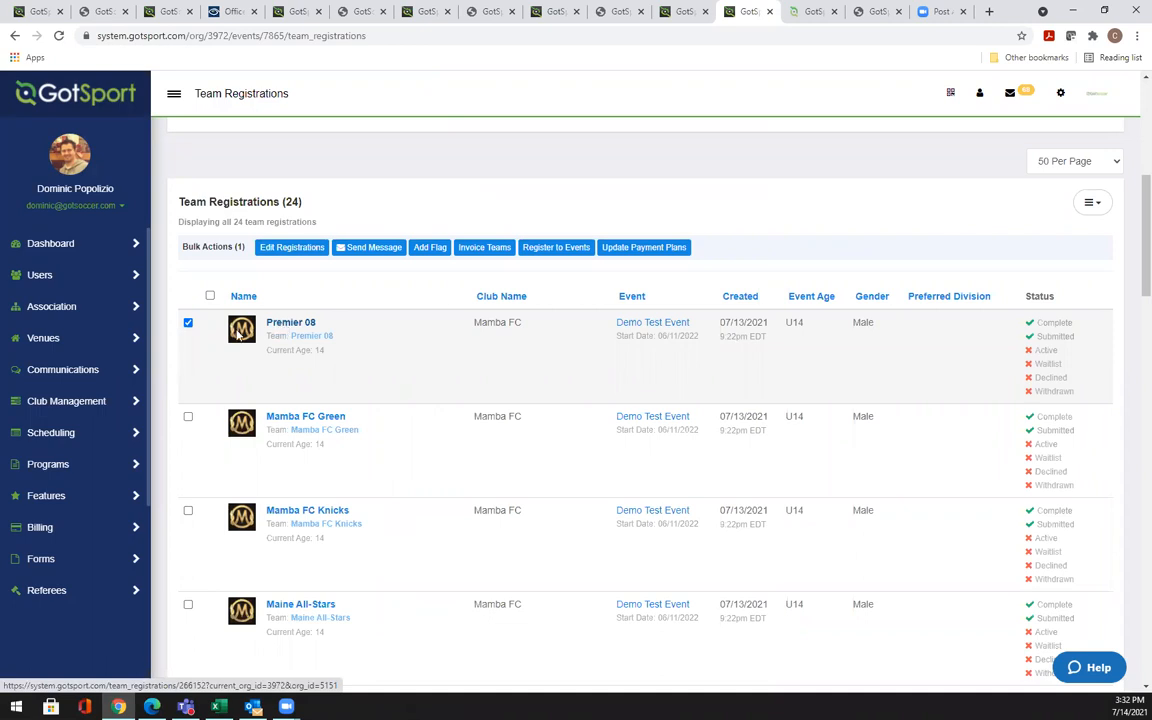
left_click(188, 323)
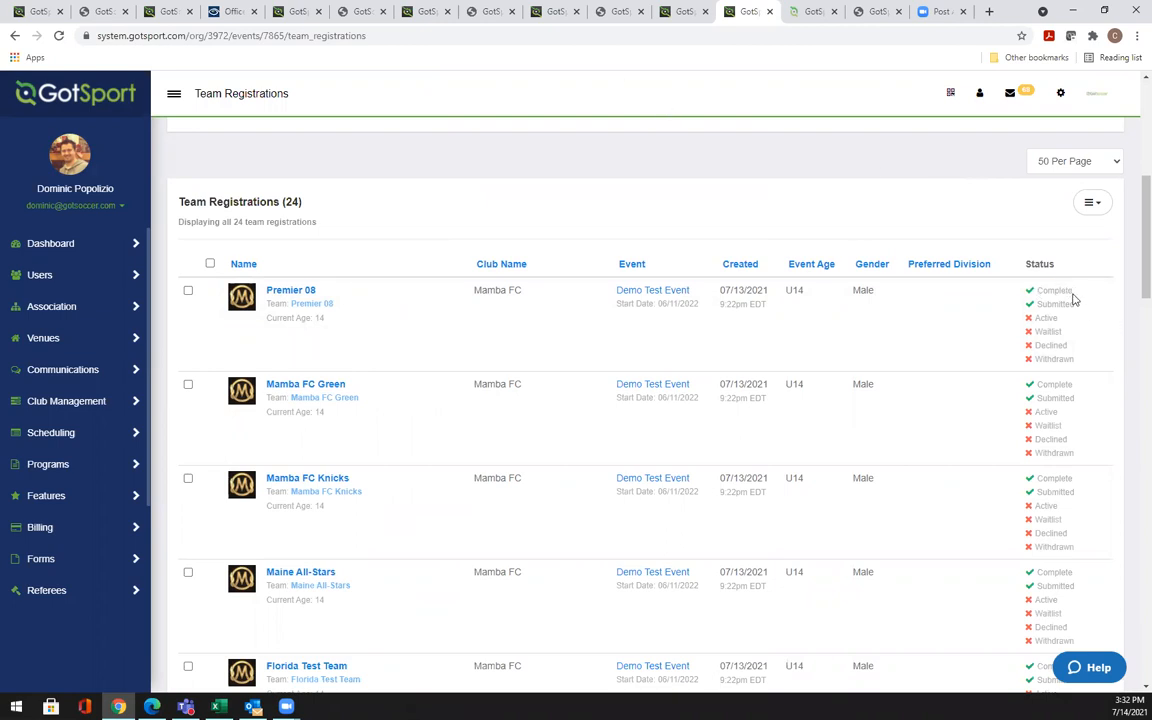
left_click_drag(1075, 309, 1036, 298)
left_click(1074, 297)
left_click_drag(1072, 303, 1041, 304)
double_click(1046, 318)
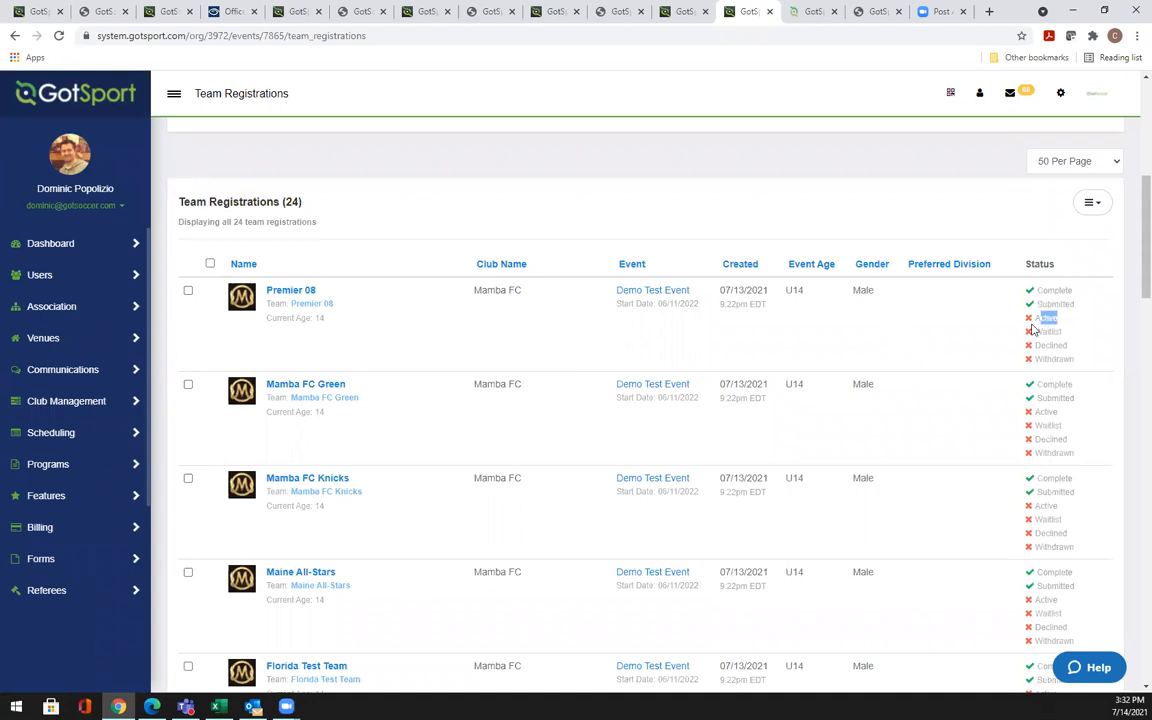
left_click(188, 292)
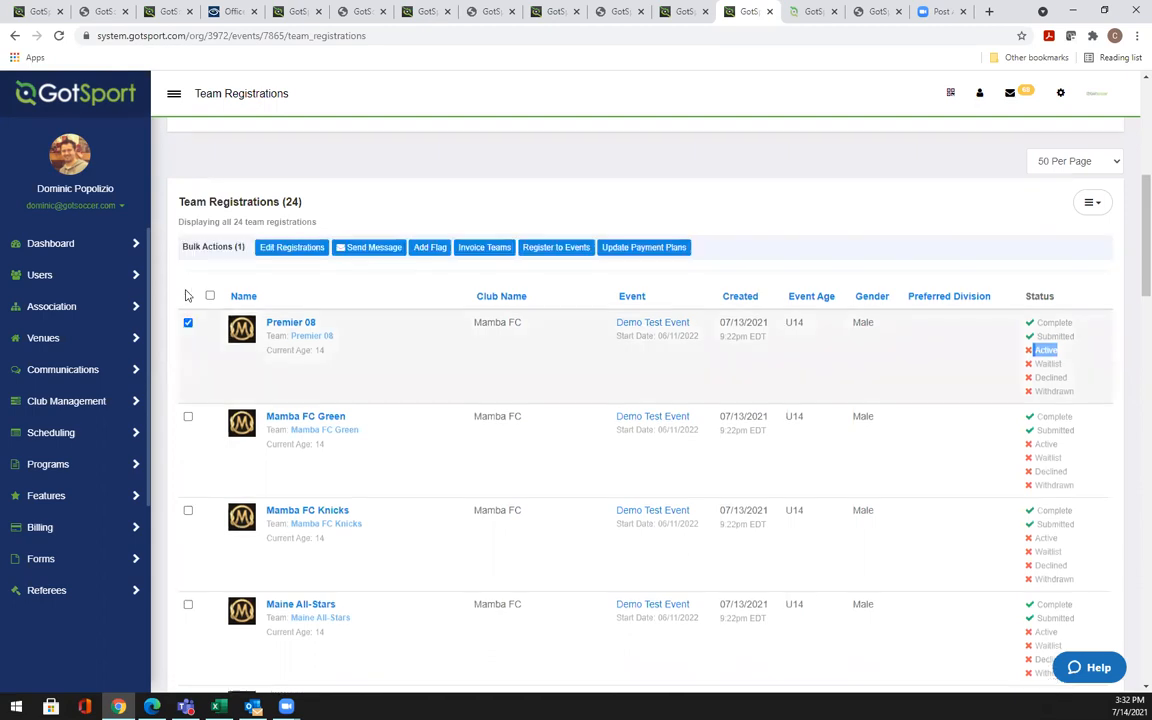
left_click(188, 416)
left_click(188, 511)
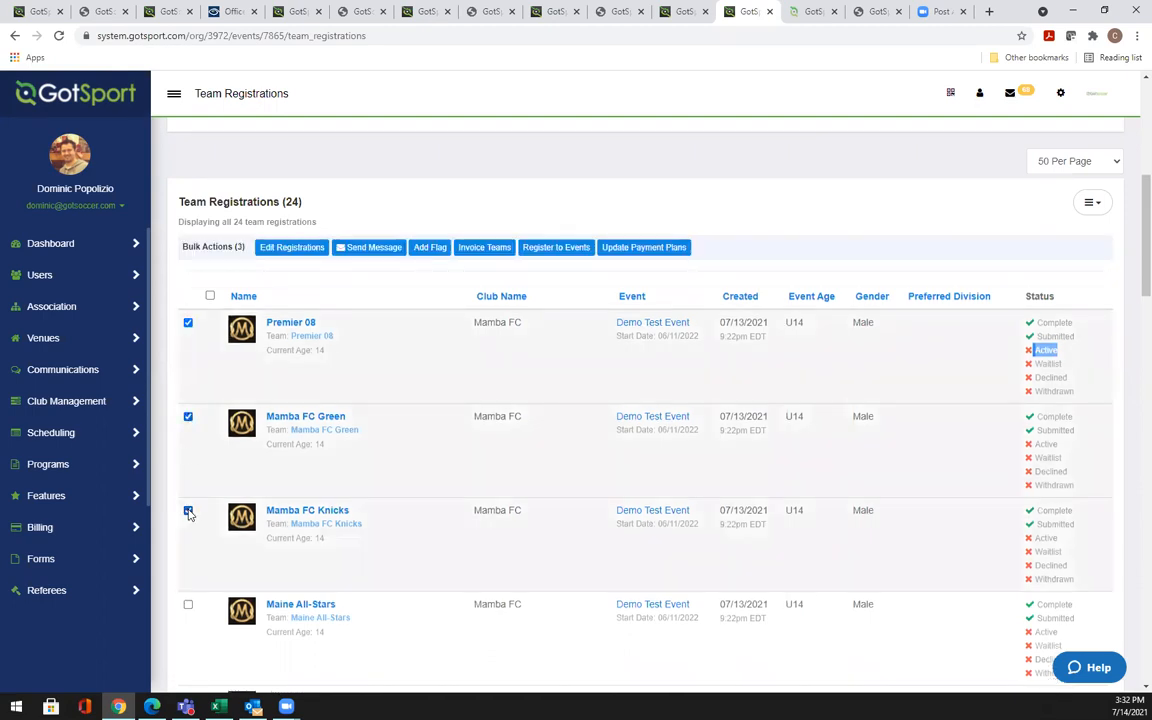
left_click(292, 248)
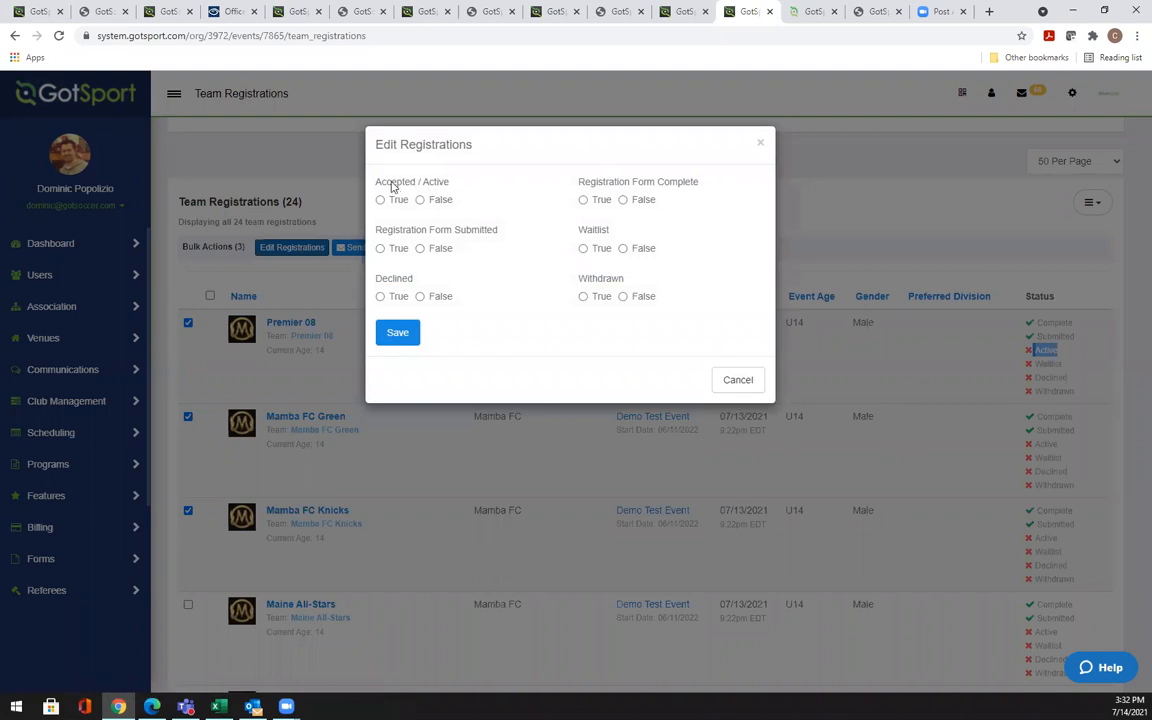
left_click(381, 200)
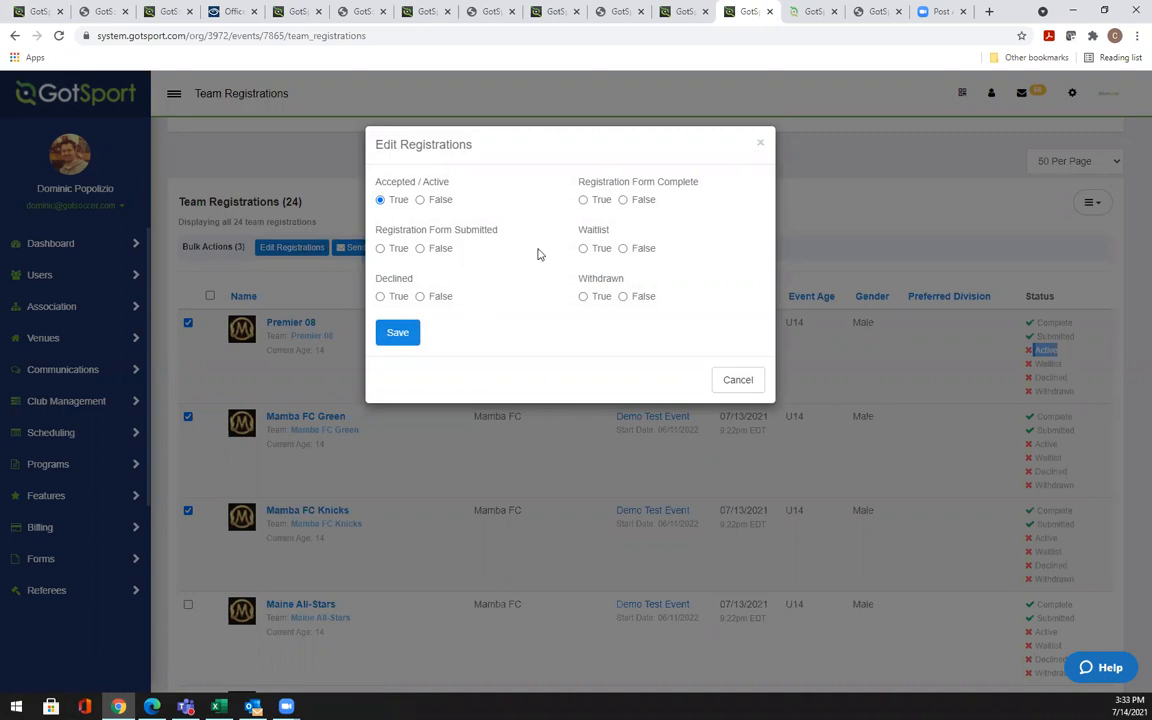
left_click(760, 145)
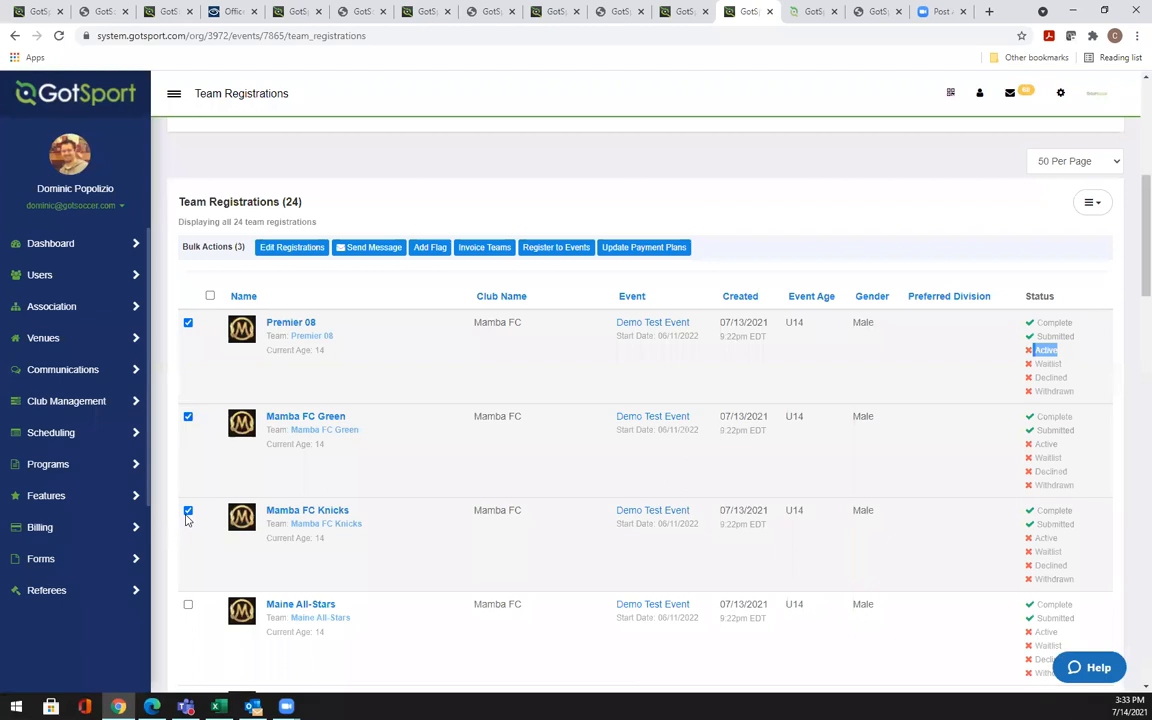
left_click(188, 512)
left_click(188, 415)
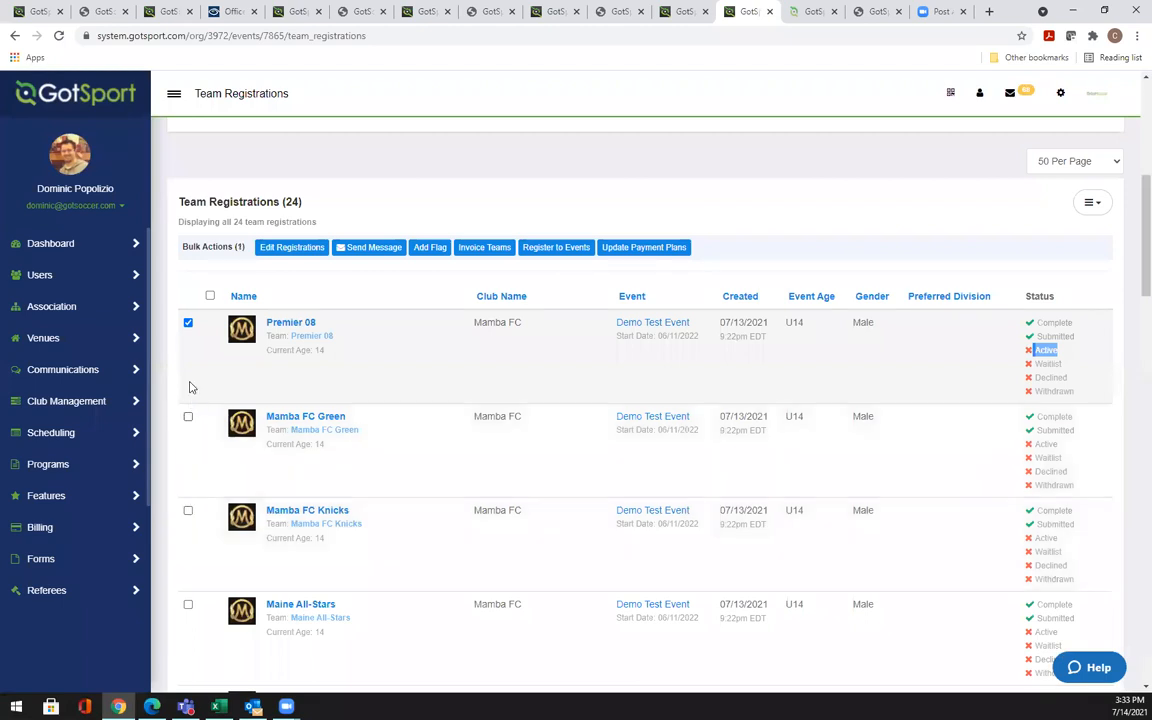
left_click(188, 322)
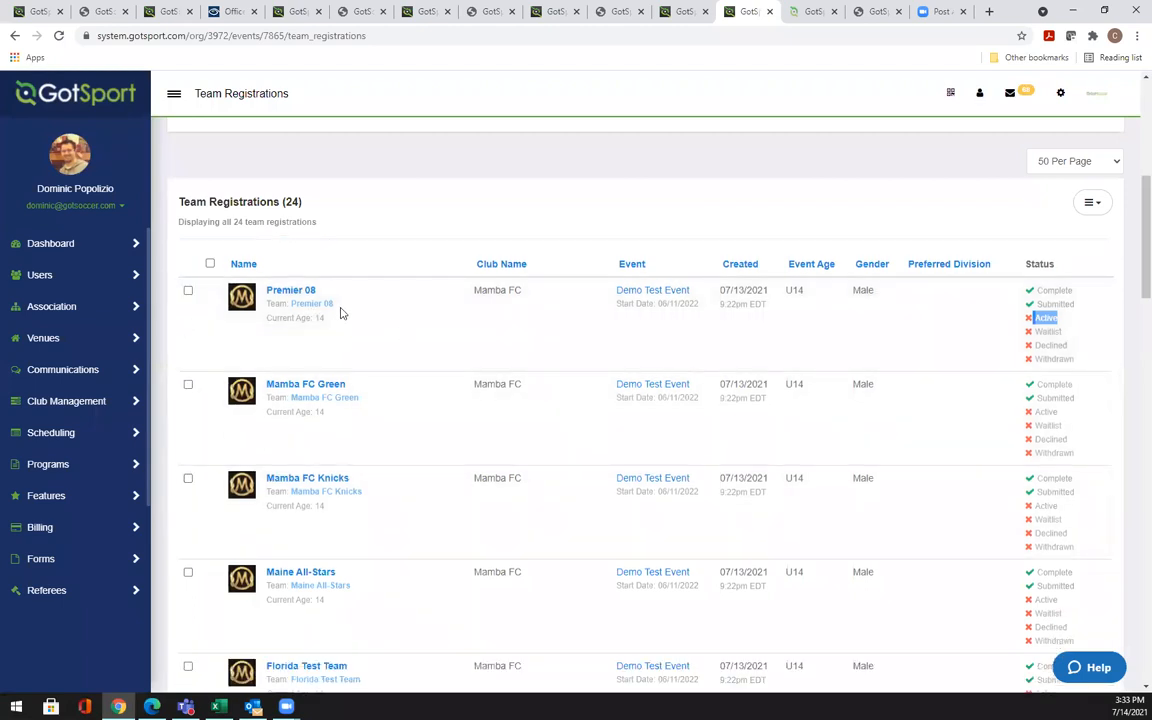
left_click(297, 292)
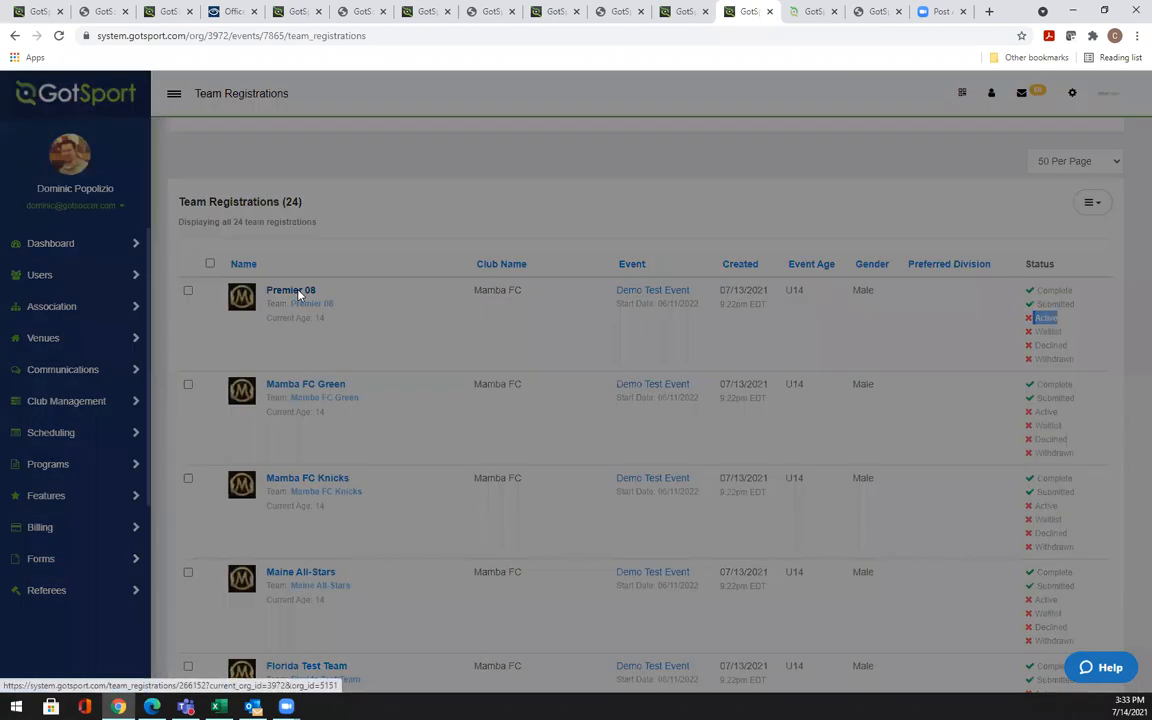
scroll(474, 295, "down", 3)
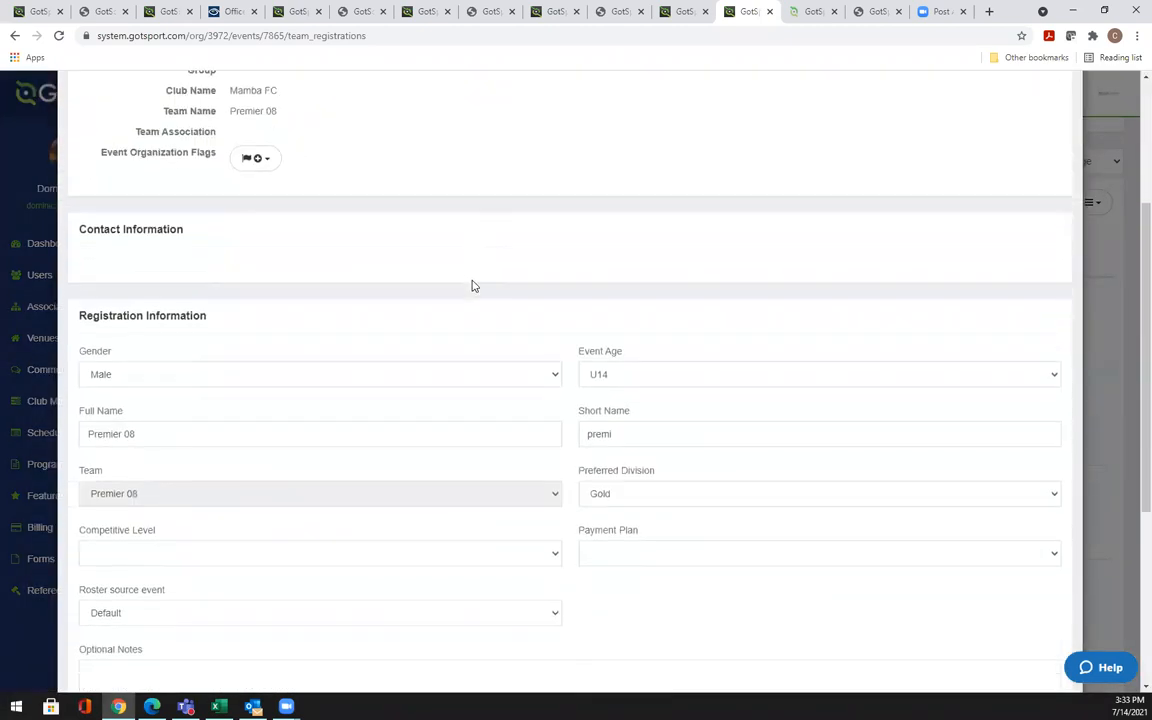
left_click(98, 576)
scroll(87, 598, "down", 1)
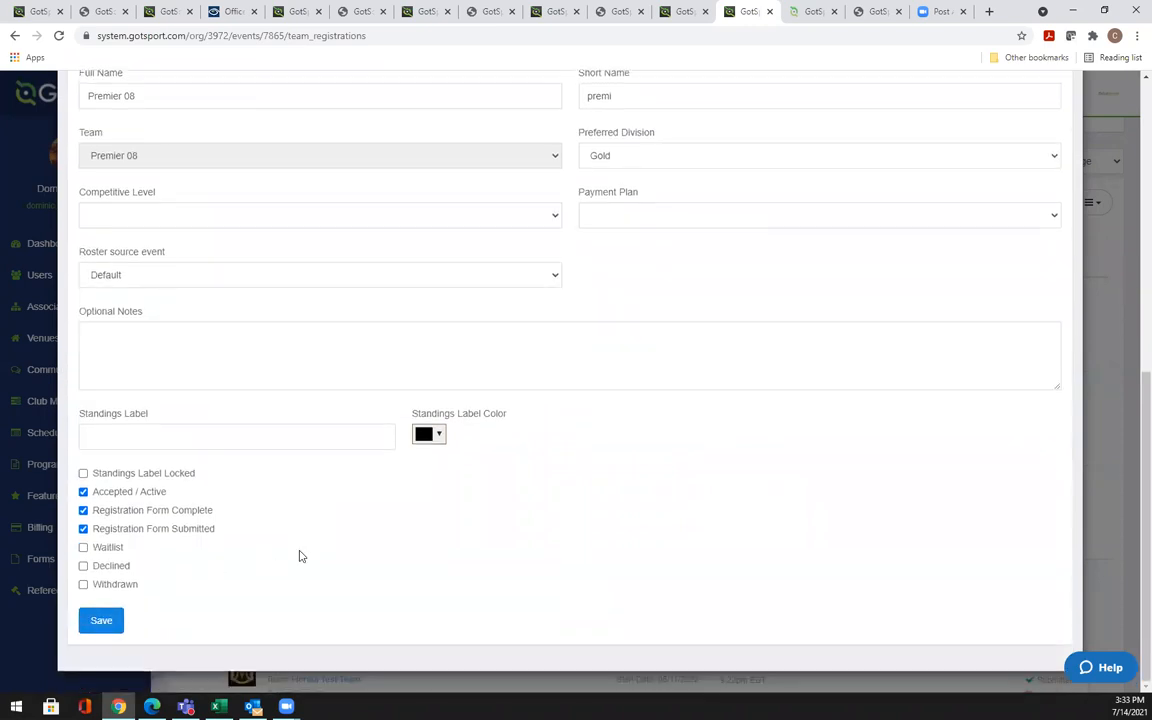
scroll(299, 556, "up", 2)
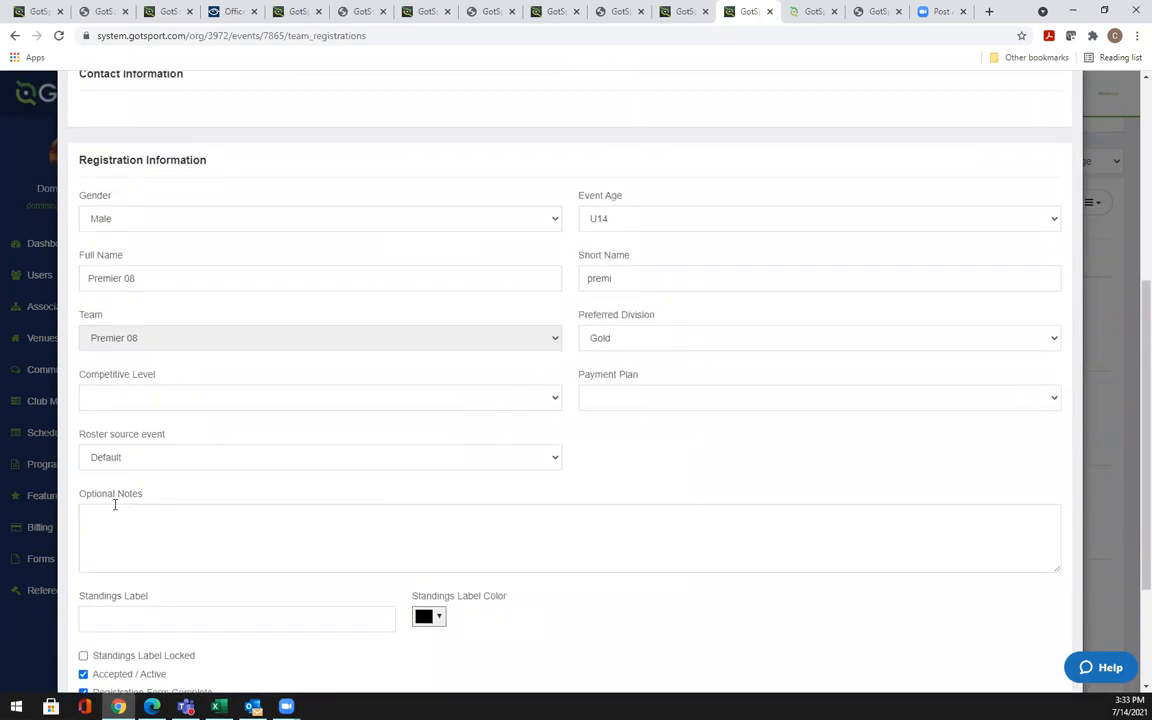
scroll(247, 581, "up", 1)
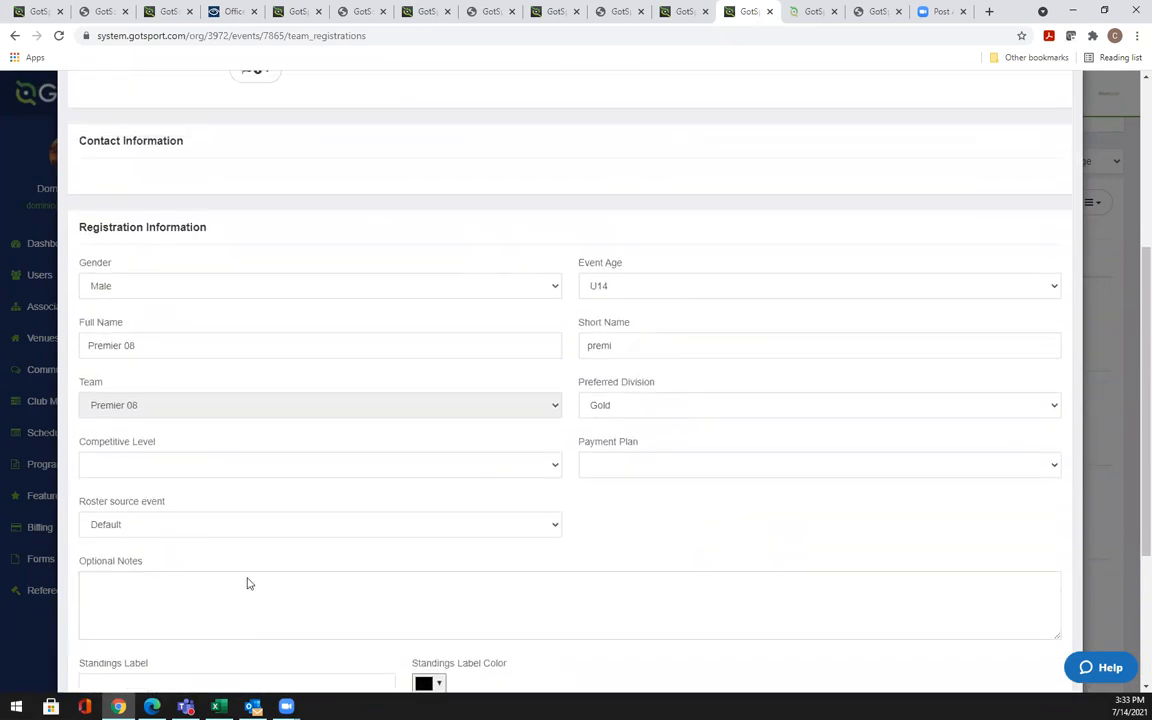
scroll(249, 583, "up", 1)
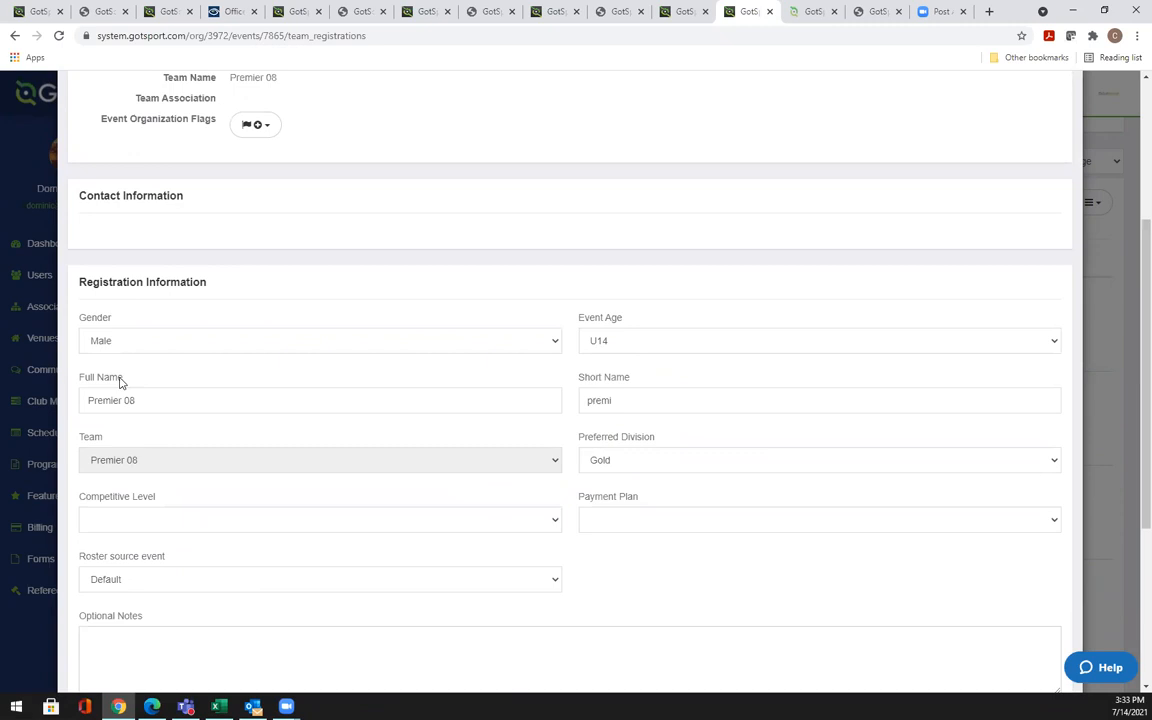
left_click_drag(136, 400, 81, 400)
left_click(131, 382)
scroll(131, 380, "up", 1)
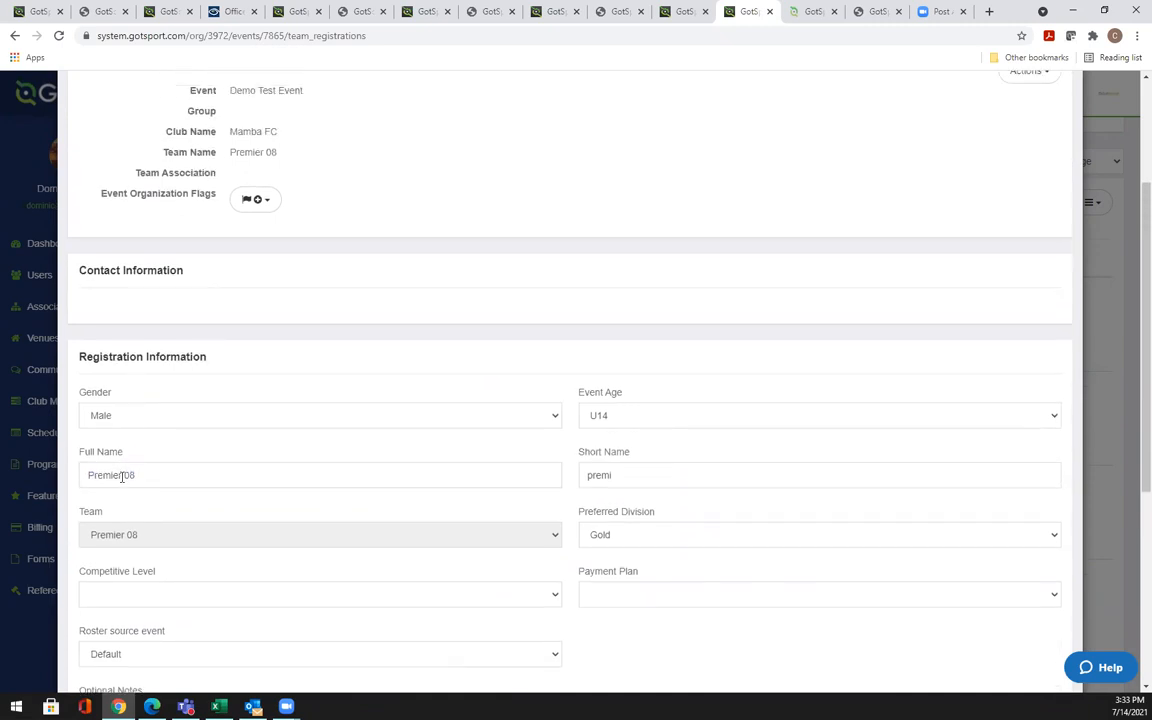
left_click(617, 416)
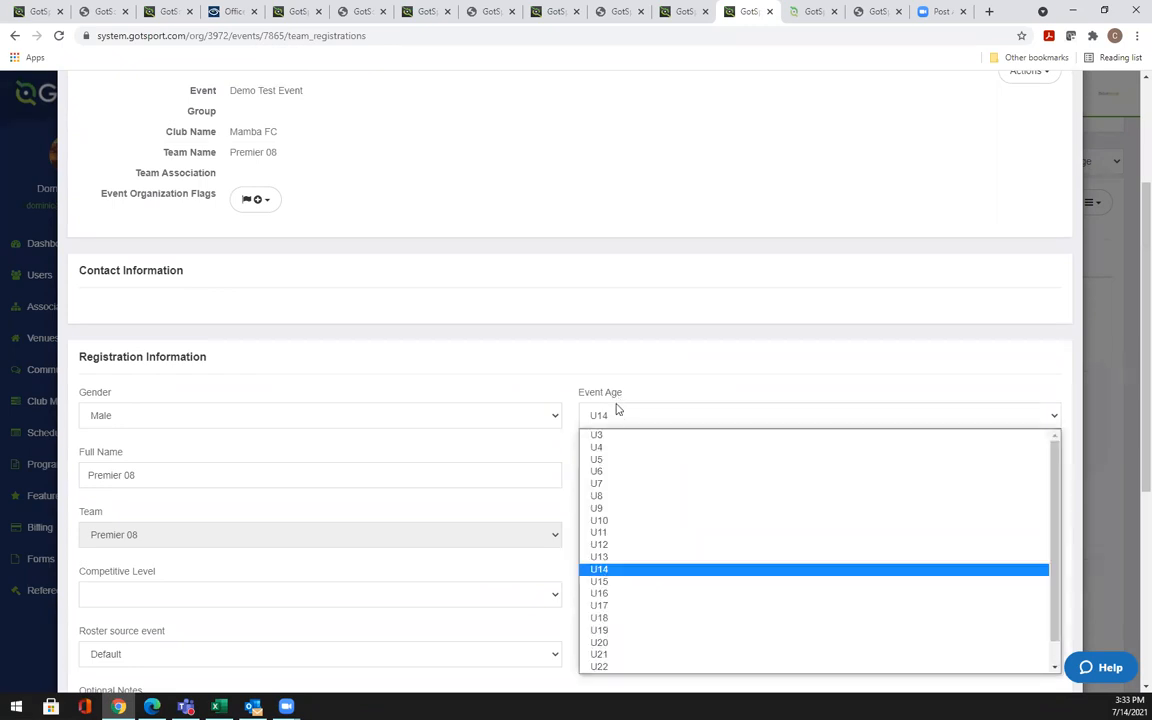
left_click(616, 372)
scroll(509, 314, "up", 2)
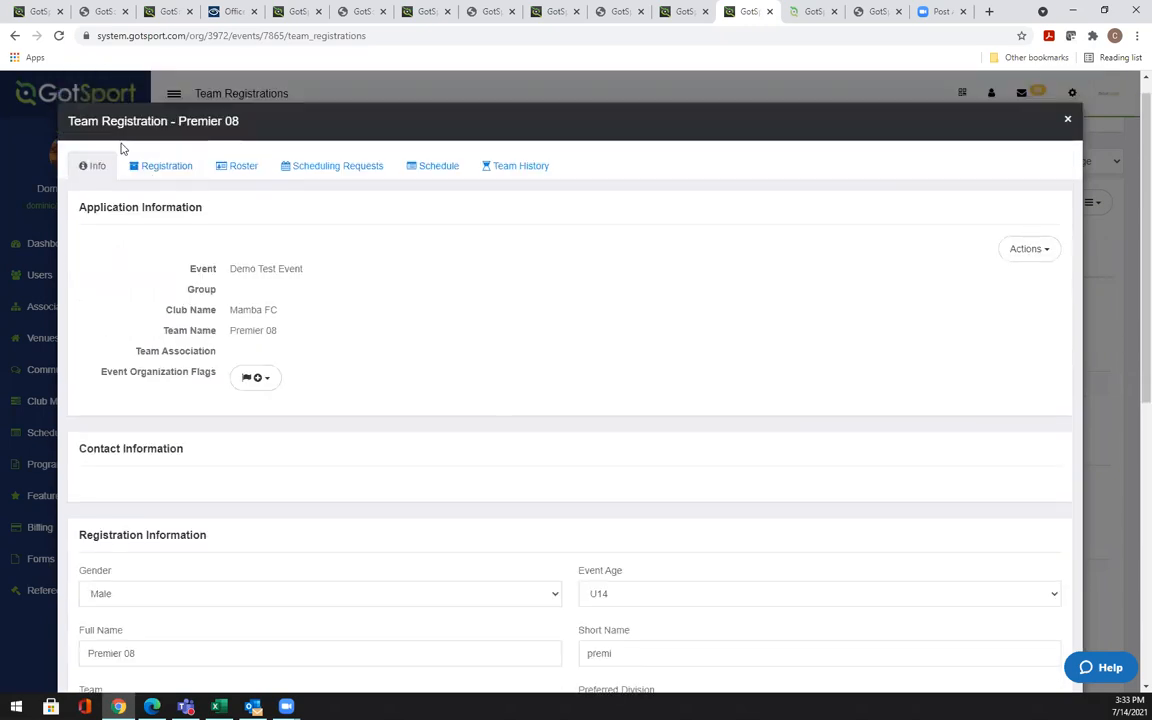
Show Premier 08's registration form answers in edit mode and look them over
left_click(164, 174)
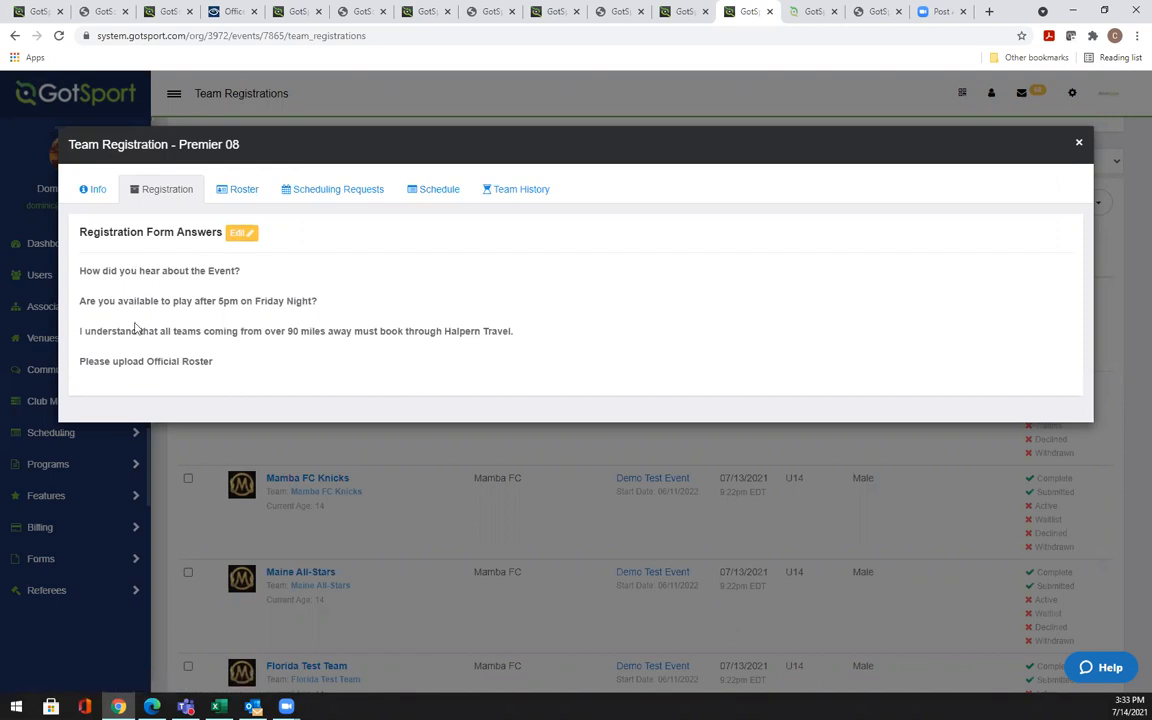
left_click(243, 241)
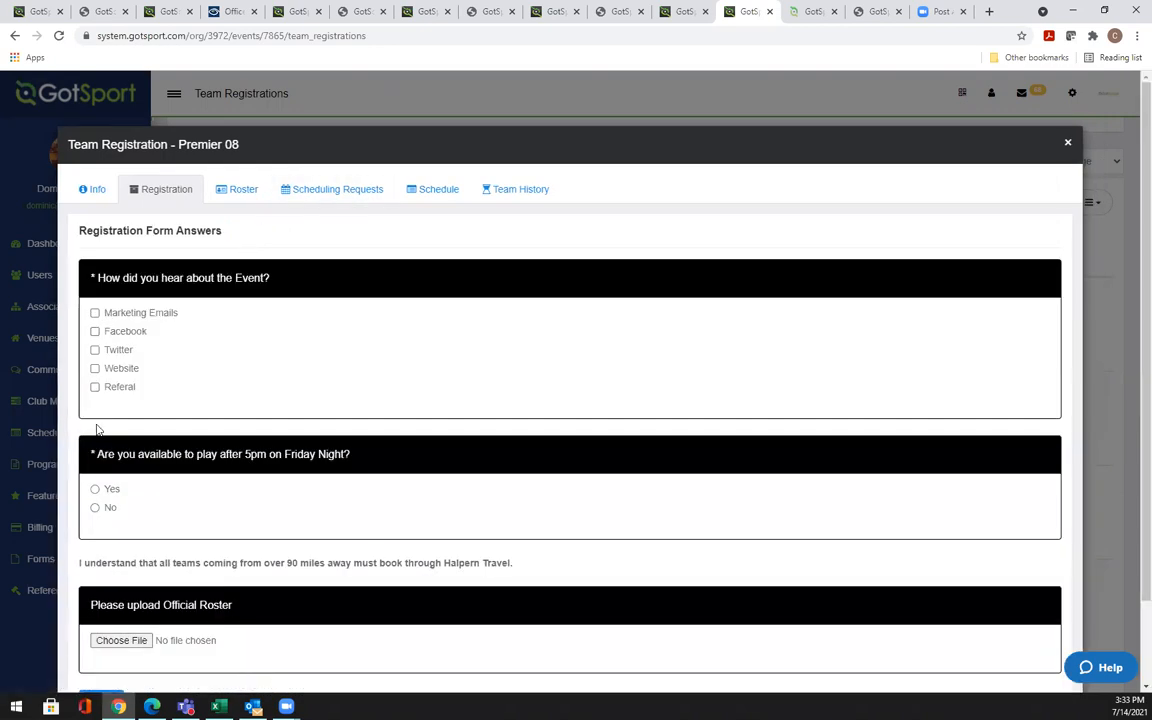
scroll(160, 500, "down", 2)
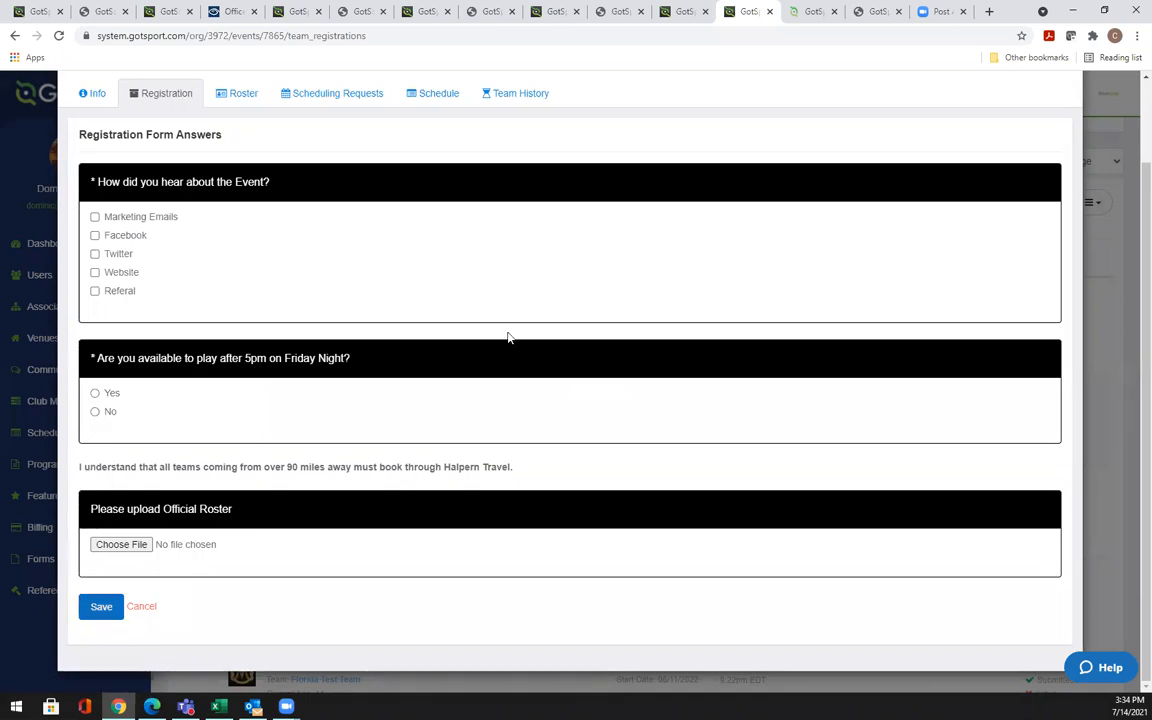
scroll(606, 140, "up", 2)
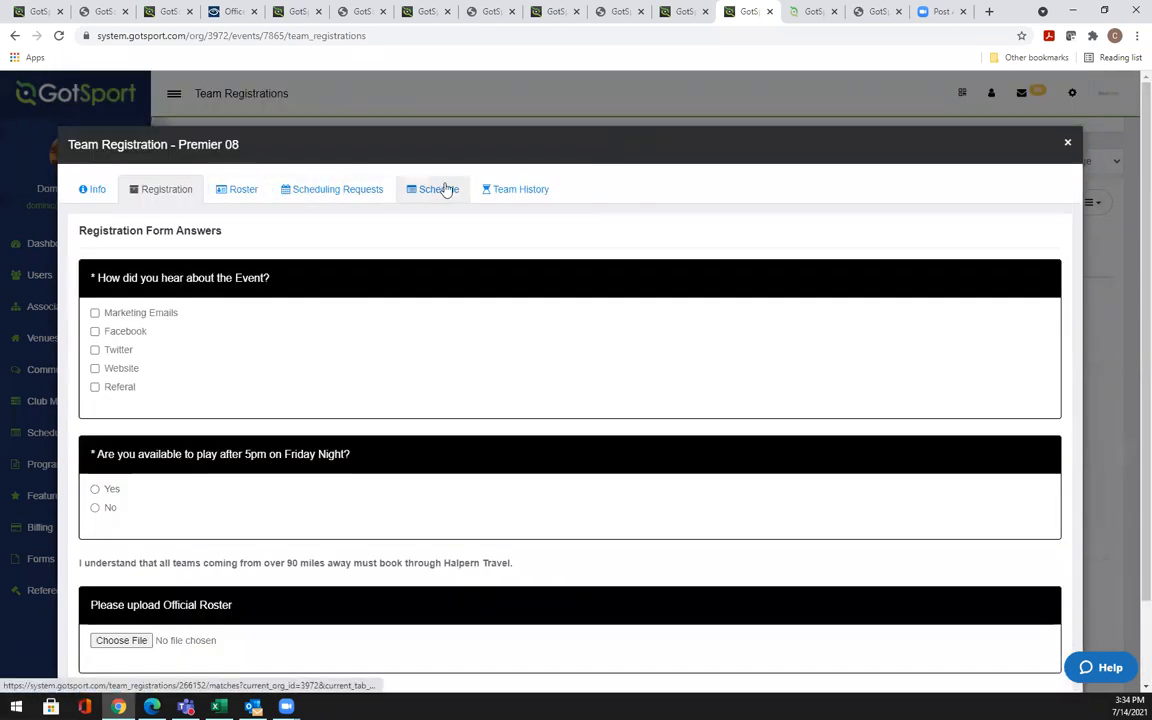
Close Premier 08's registration window, leaving Premier 08 and Mamba FC Green unticked
left_click(1068, 147)
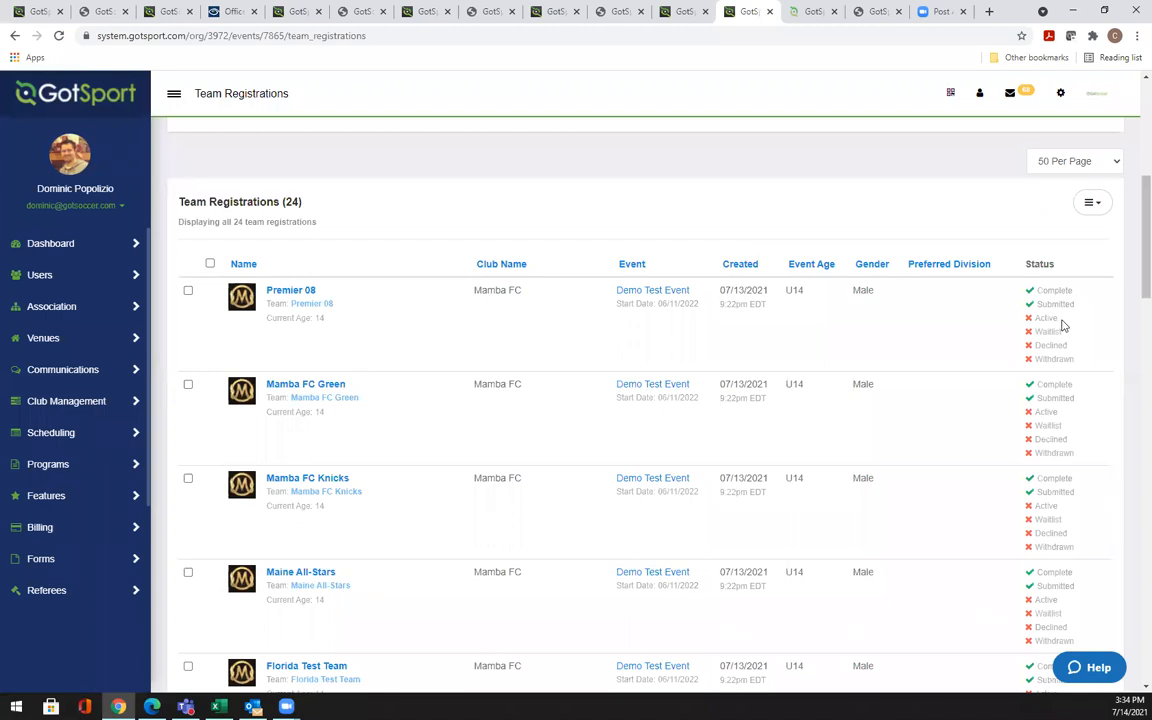
double_click(1035, 320)
left_click(188, 293)
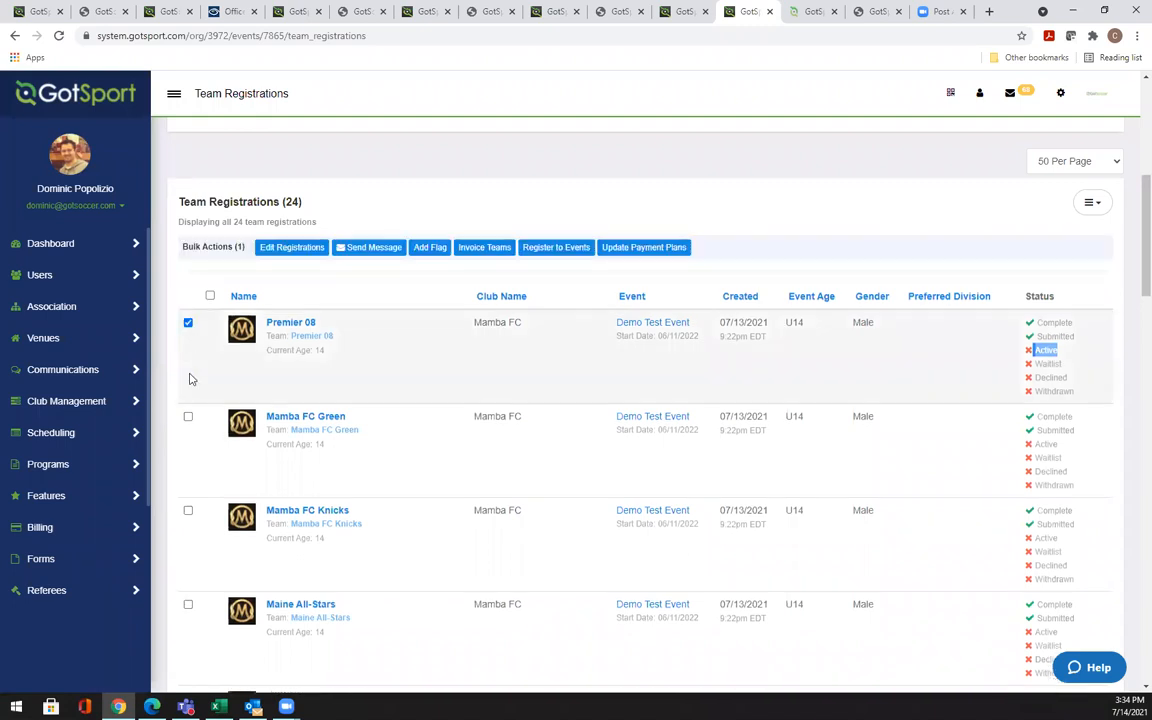
left_click(188, 416)
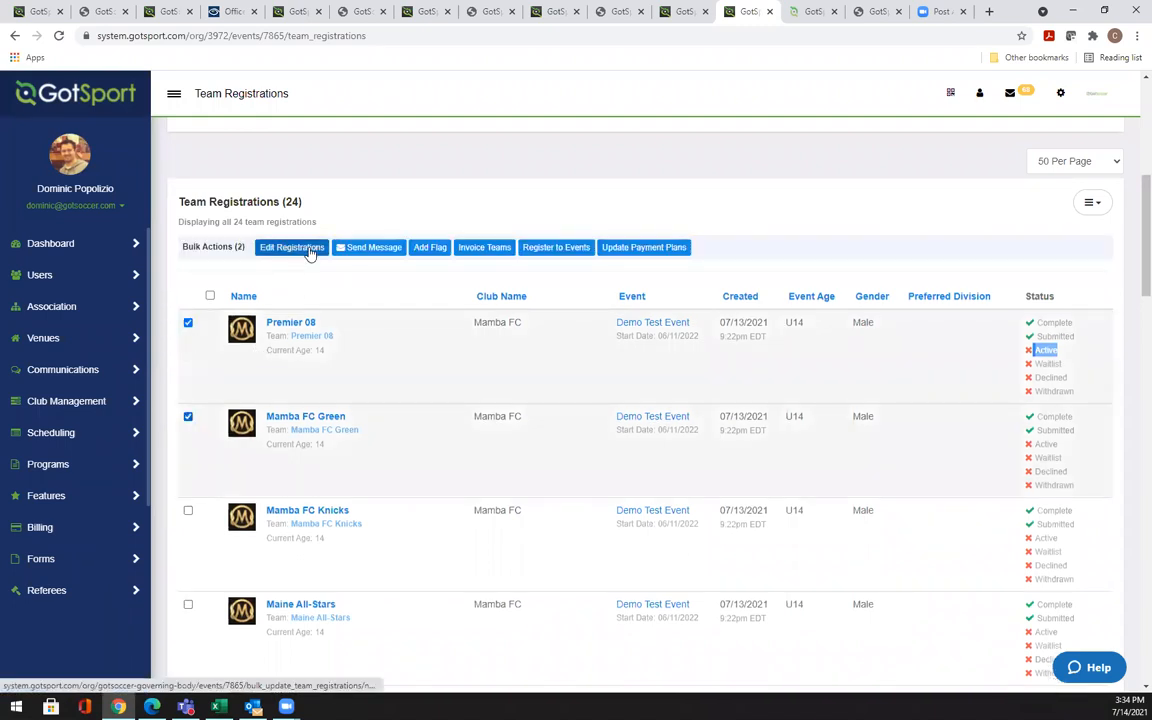
left_click(188, 323)
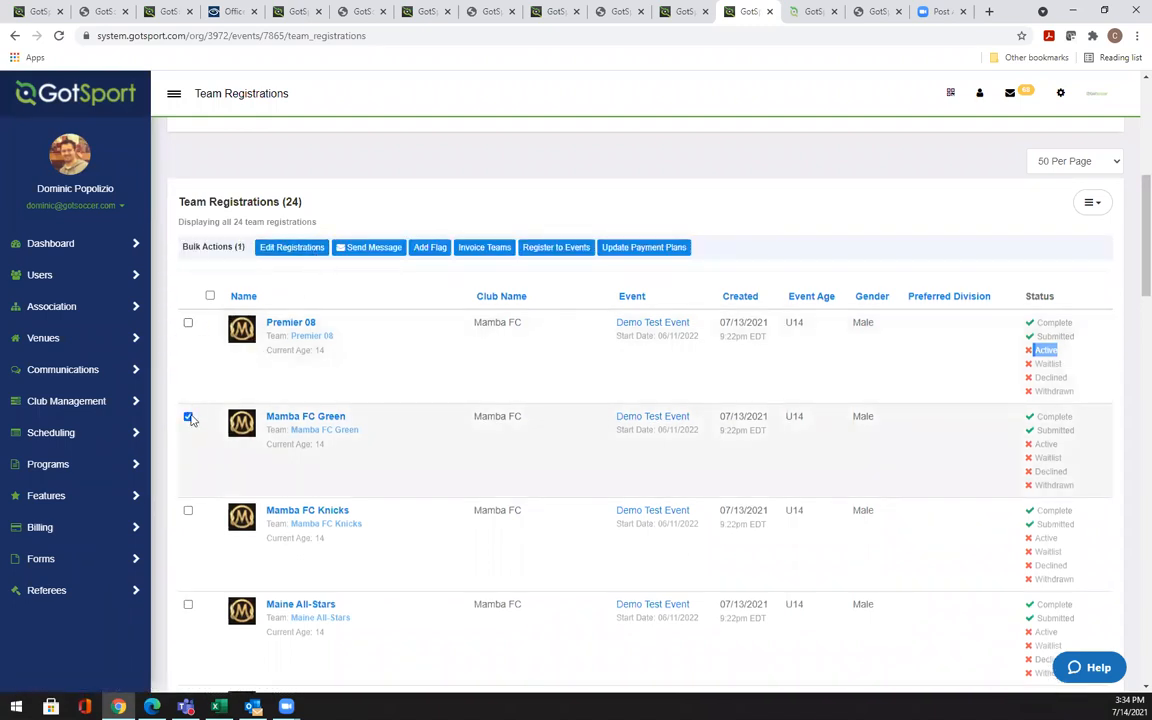
left_click(188, 416)
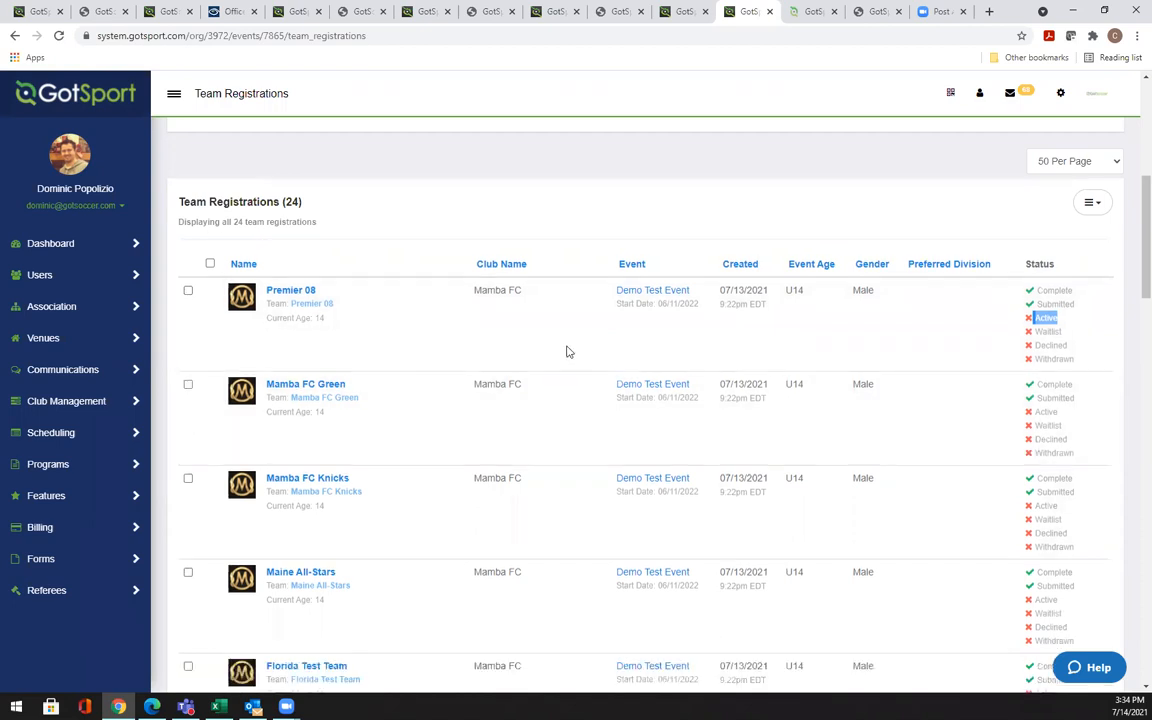
Return to the top of Team Registrations and go to the event's Scheduling section
scroll(566, 351, "up", 5)
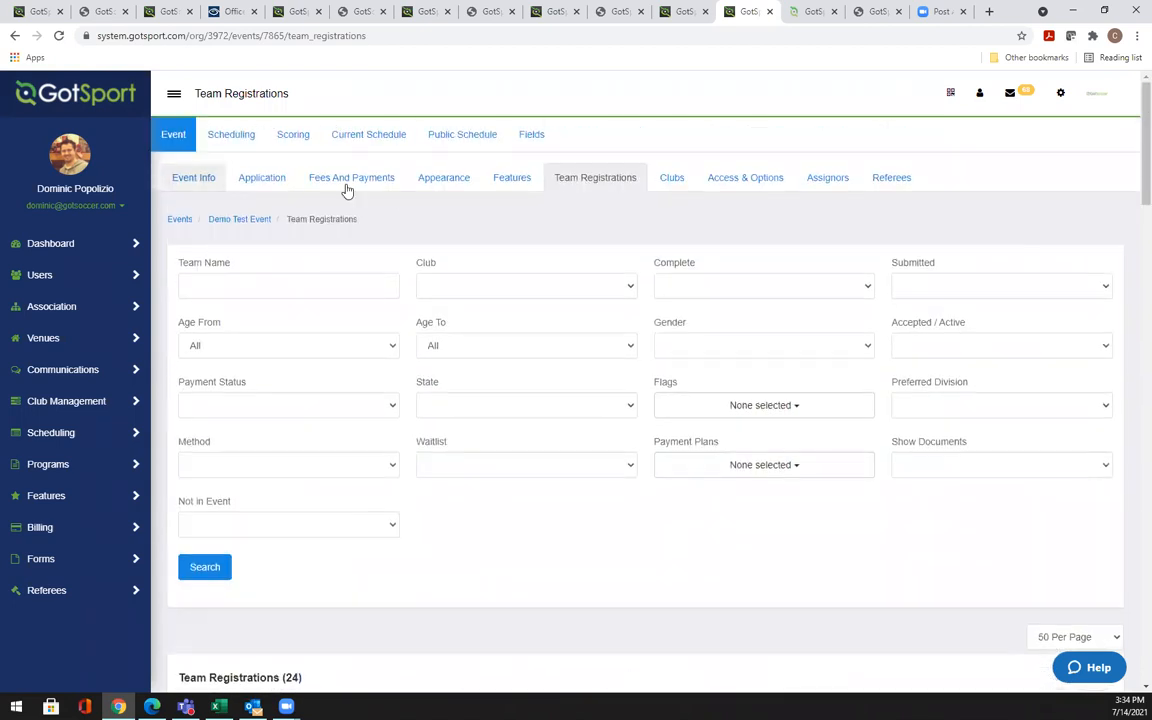
scroll(393, 634, "down", 3)
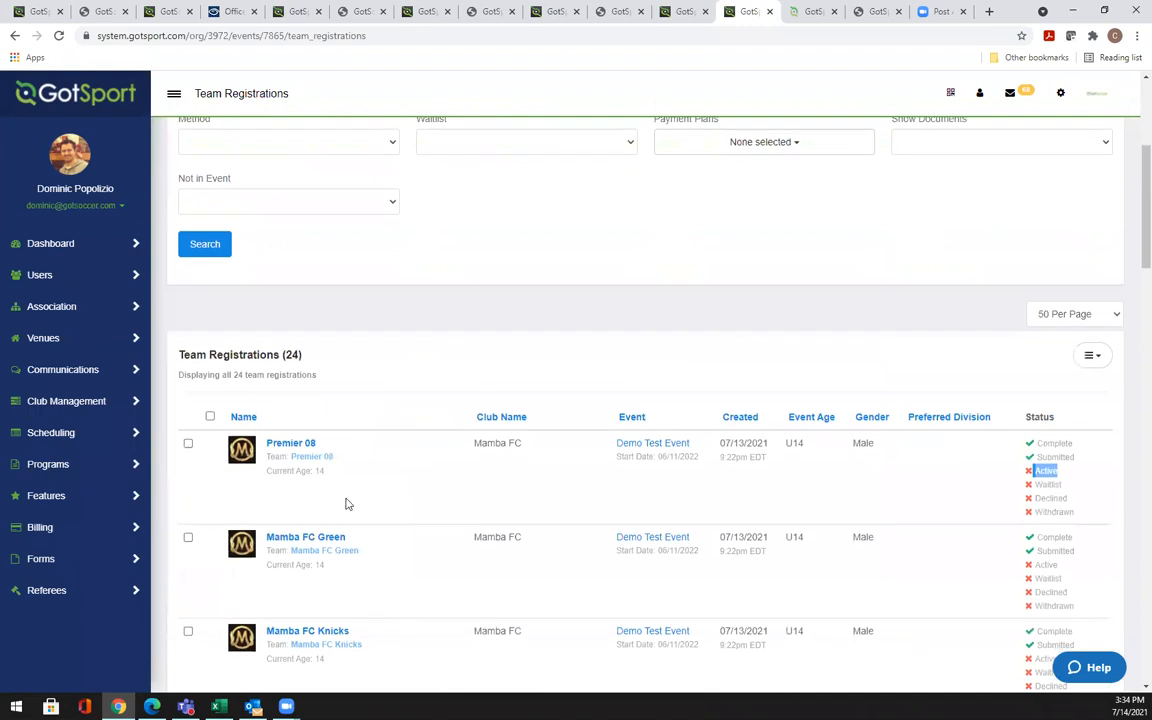
scroll(480, 380, "up", 1)
scroll(498, 360, "up", 2)
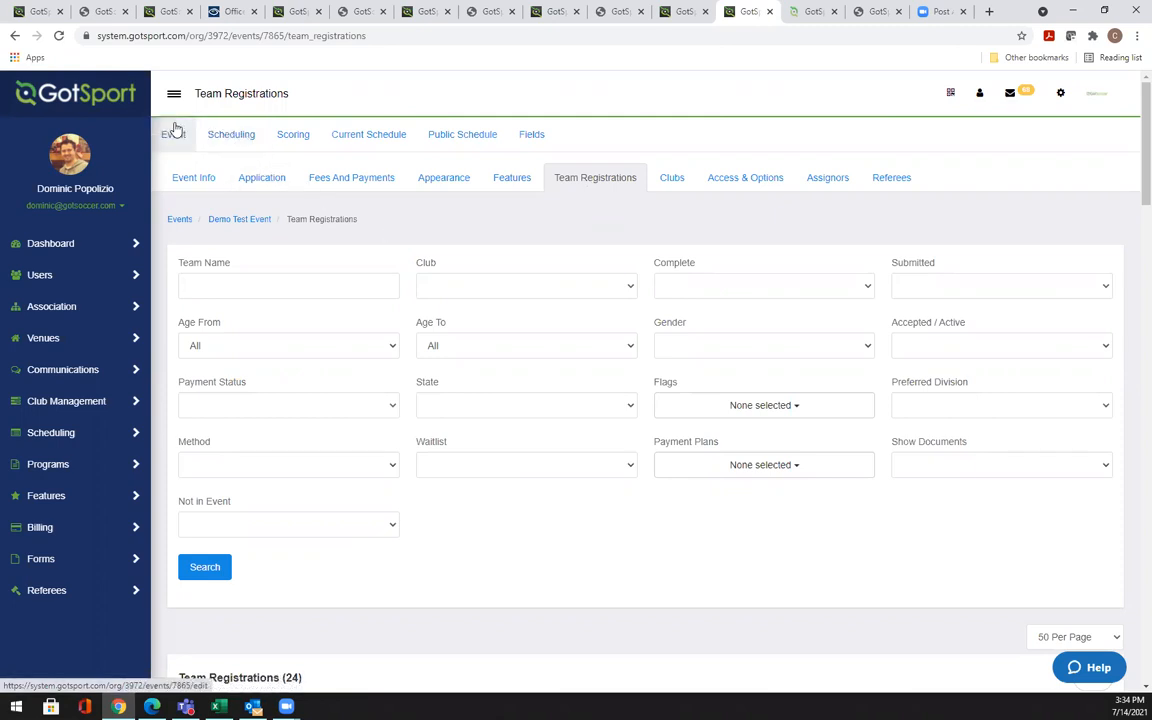
left_click(227, 137)
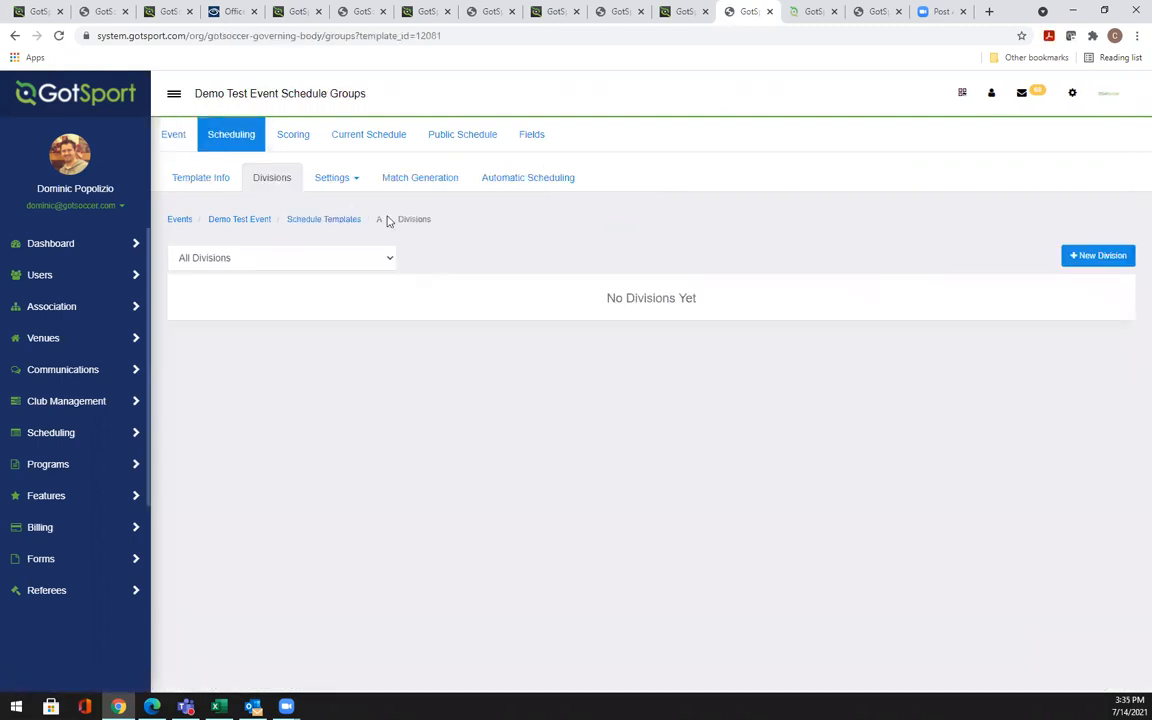
Open template A's Divisions list and bring up the new division form
left_click(271, 180)
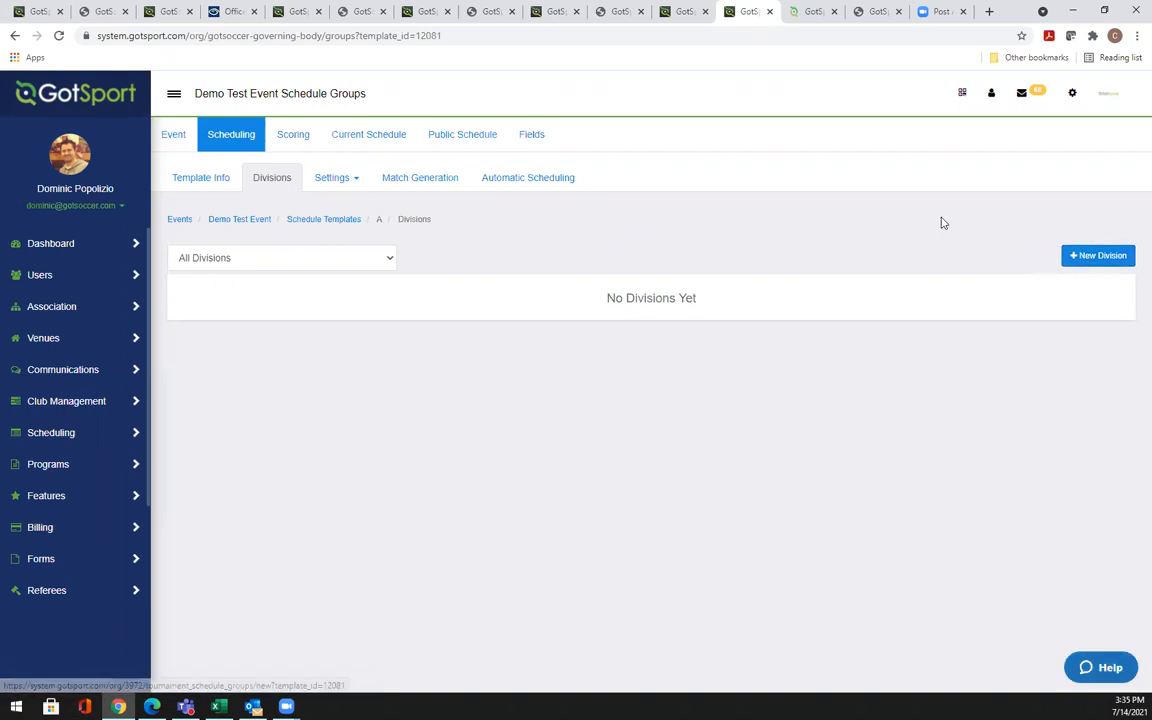
left_click(1075, 259)
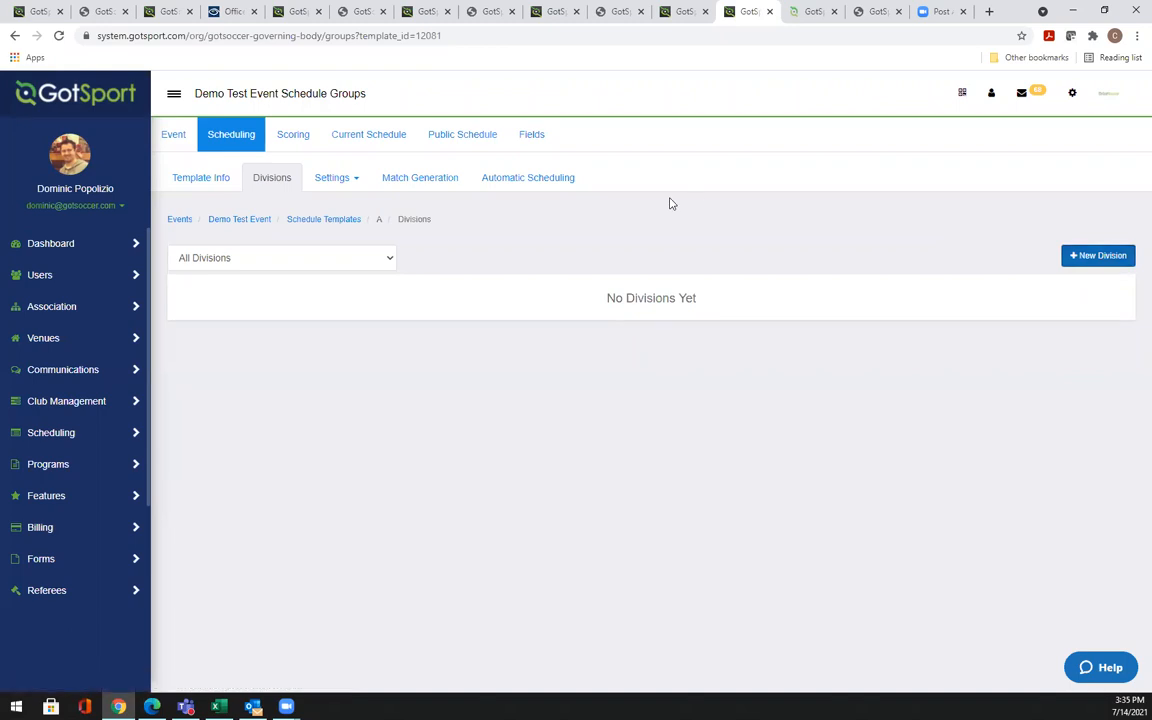
left_click(285, 257)
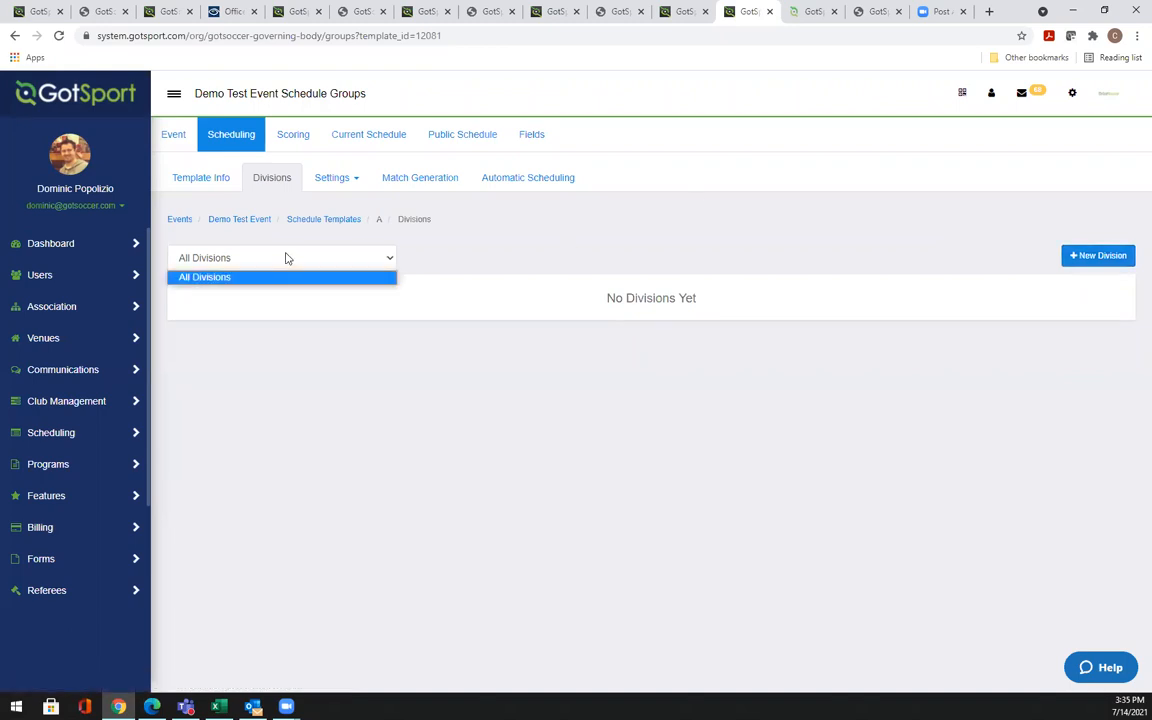
left_click(581, 231)
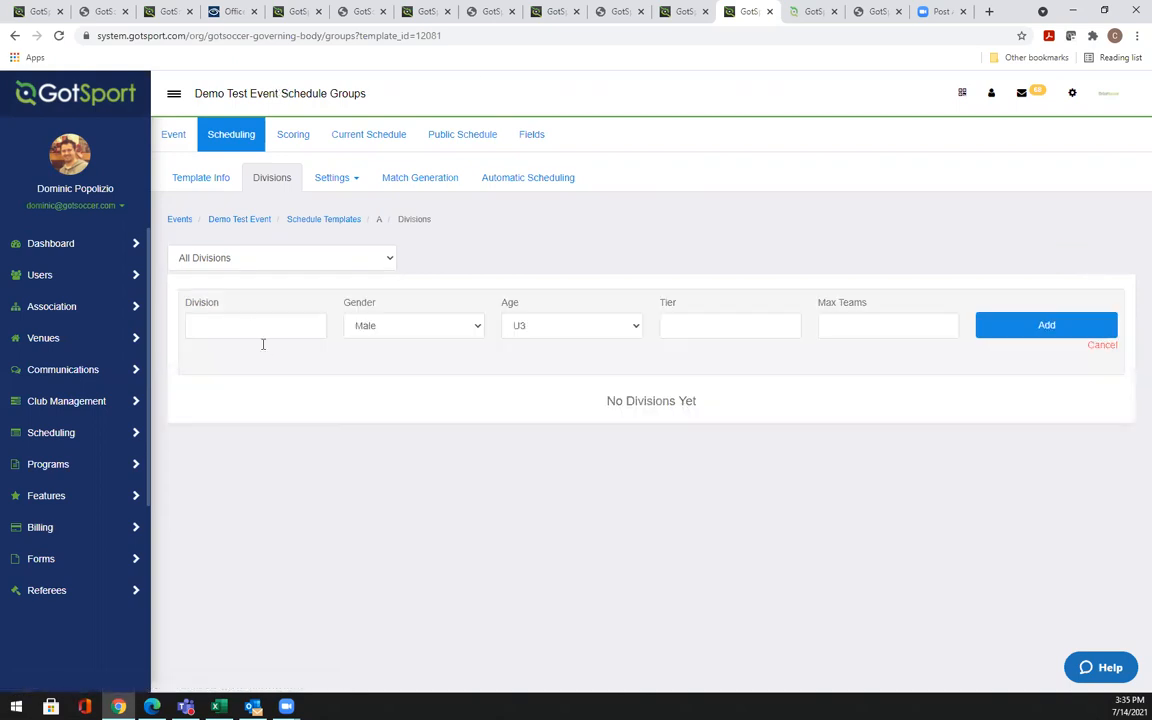
Add the U14B Gold division: Male, age U14, tier 1, max 4 teams
left_click(247, 326)
type("U14")
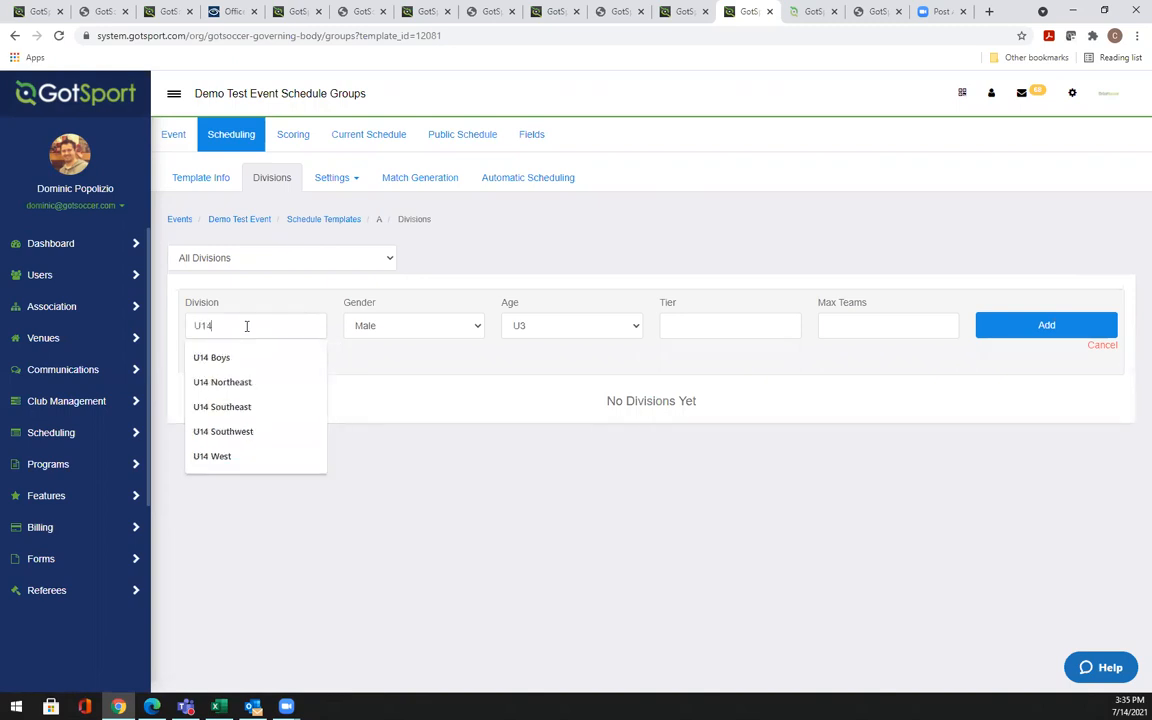
type("B Gold")
key("Return")
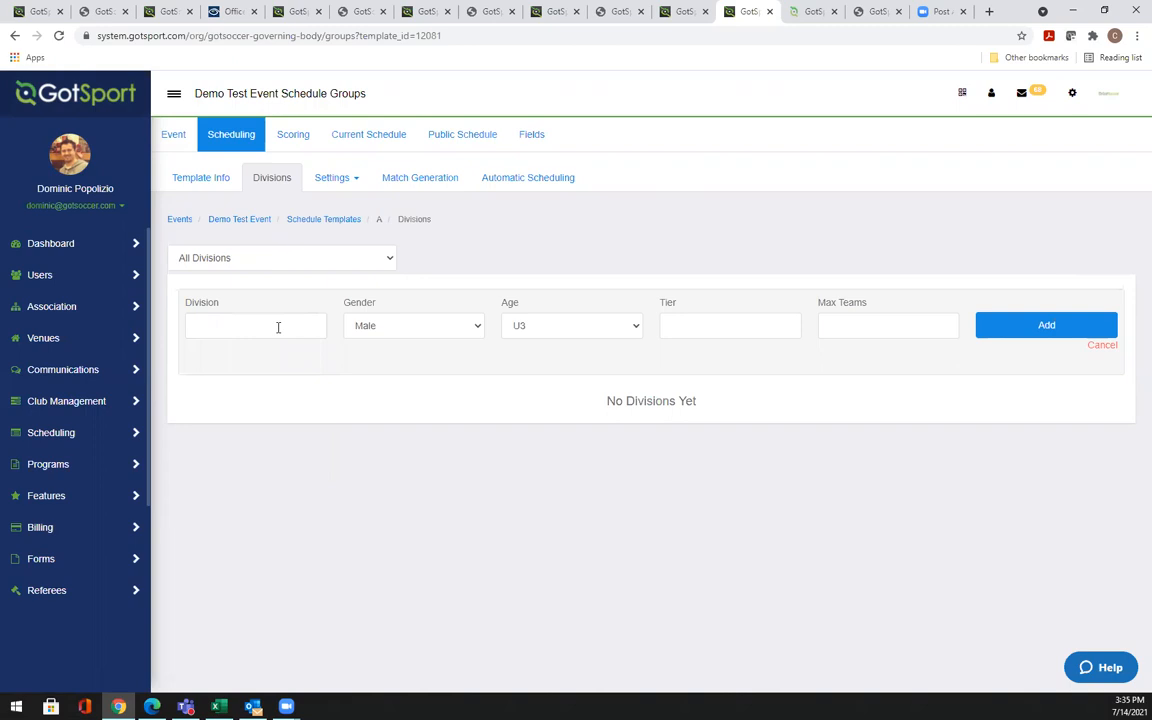
left_click(286, 327)
type("U14B")
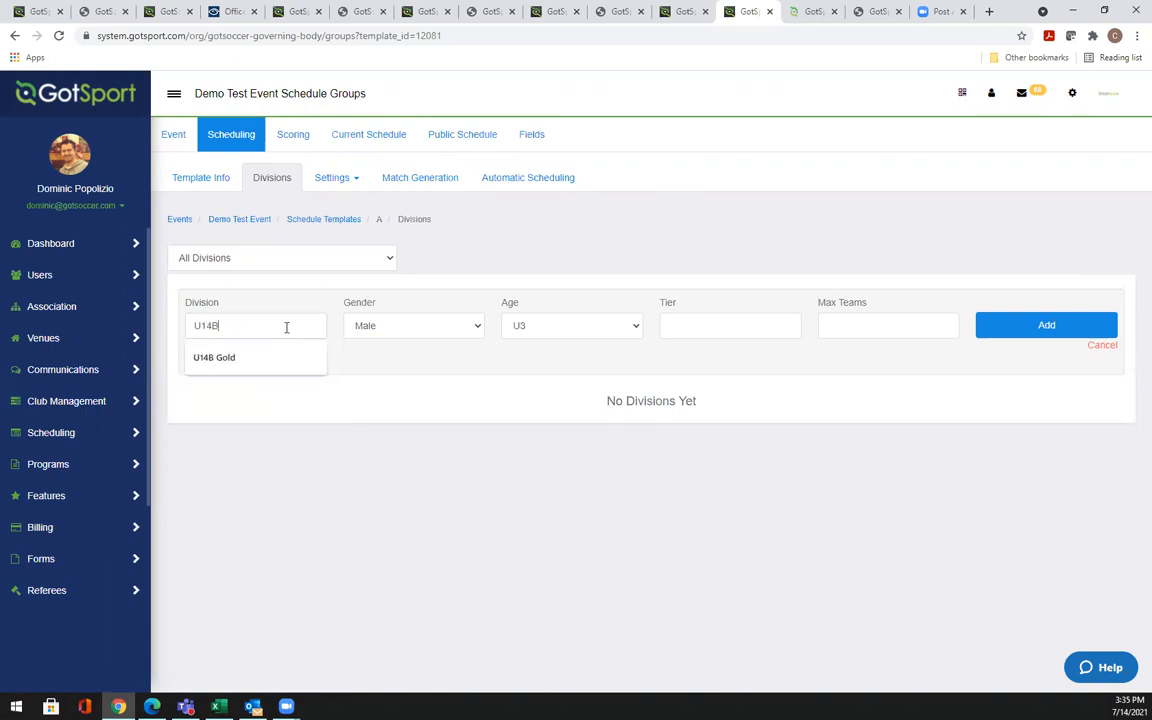
left_click(266, 360)
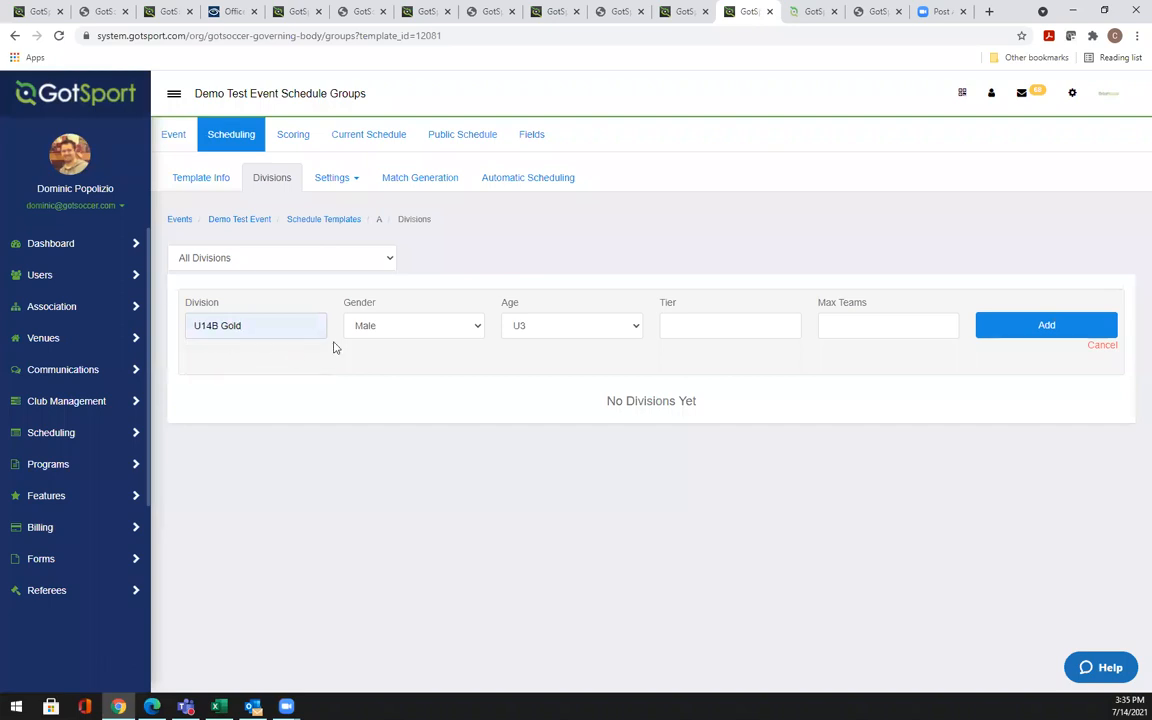
left_click(588, 328)
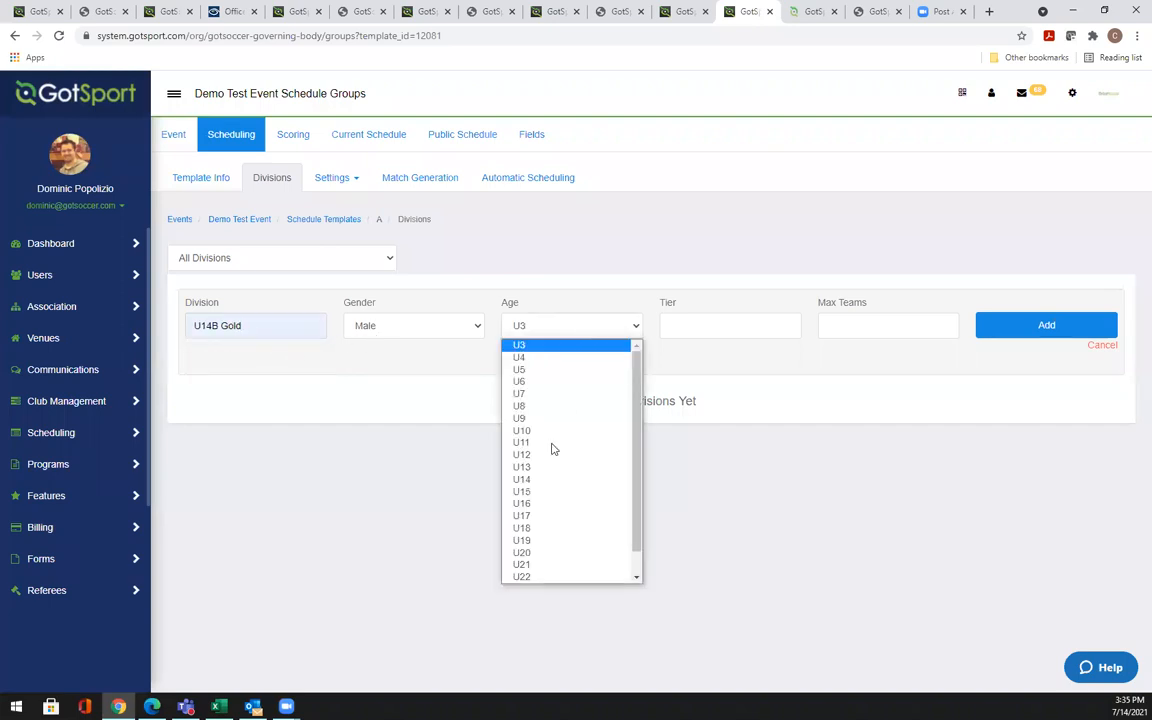
left_click(540, 480)
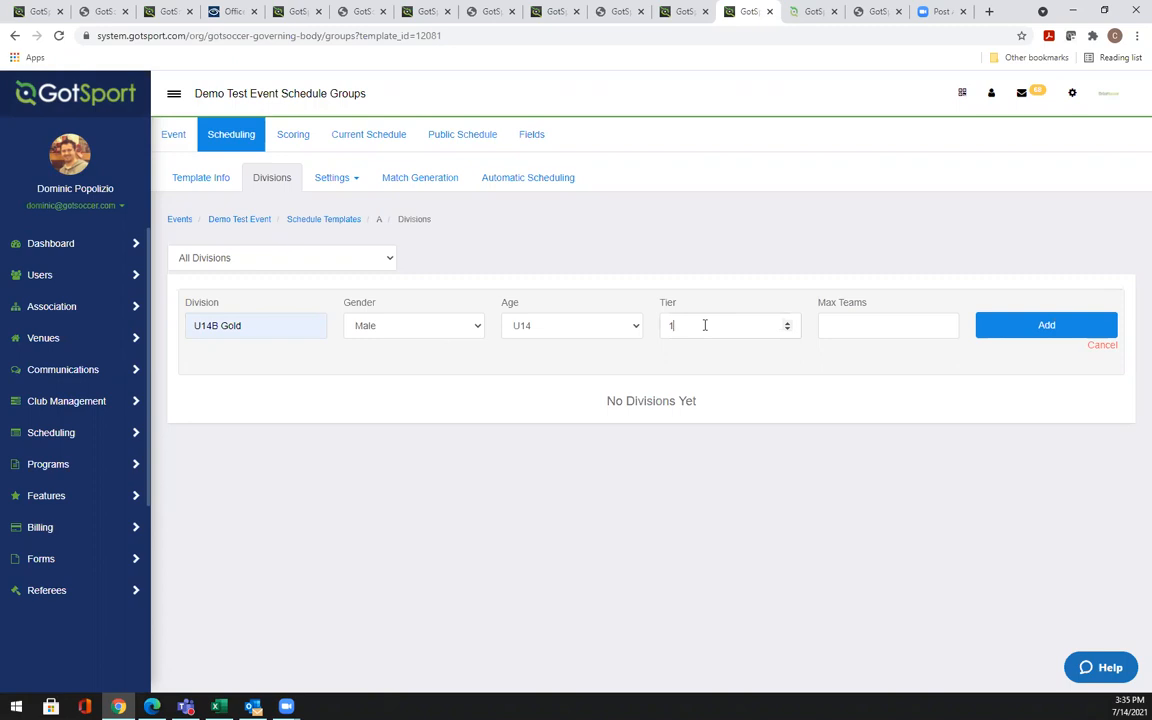
left_click(863, 322)
type("4")
left_click(1008, 333)
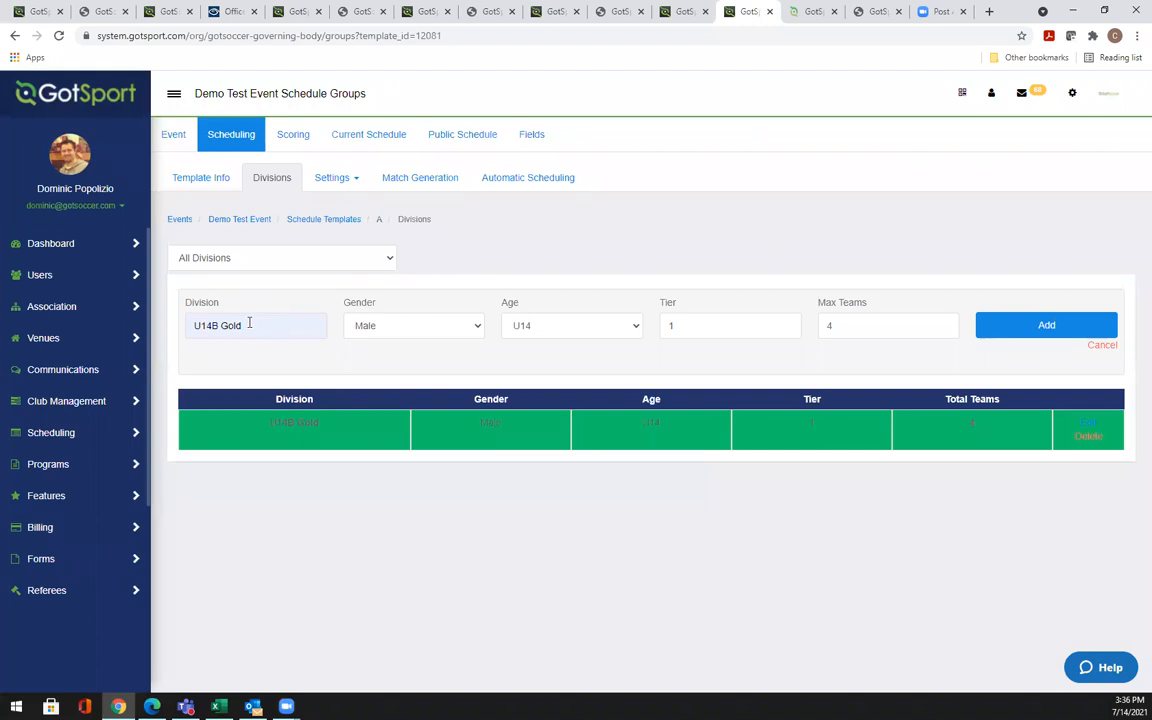
Rename it U14B Silver with tier 2 and add it as a second division
key("BackSpace")
key("BackSpace")
key("BackSpace")
key("BackSpace")
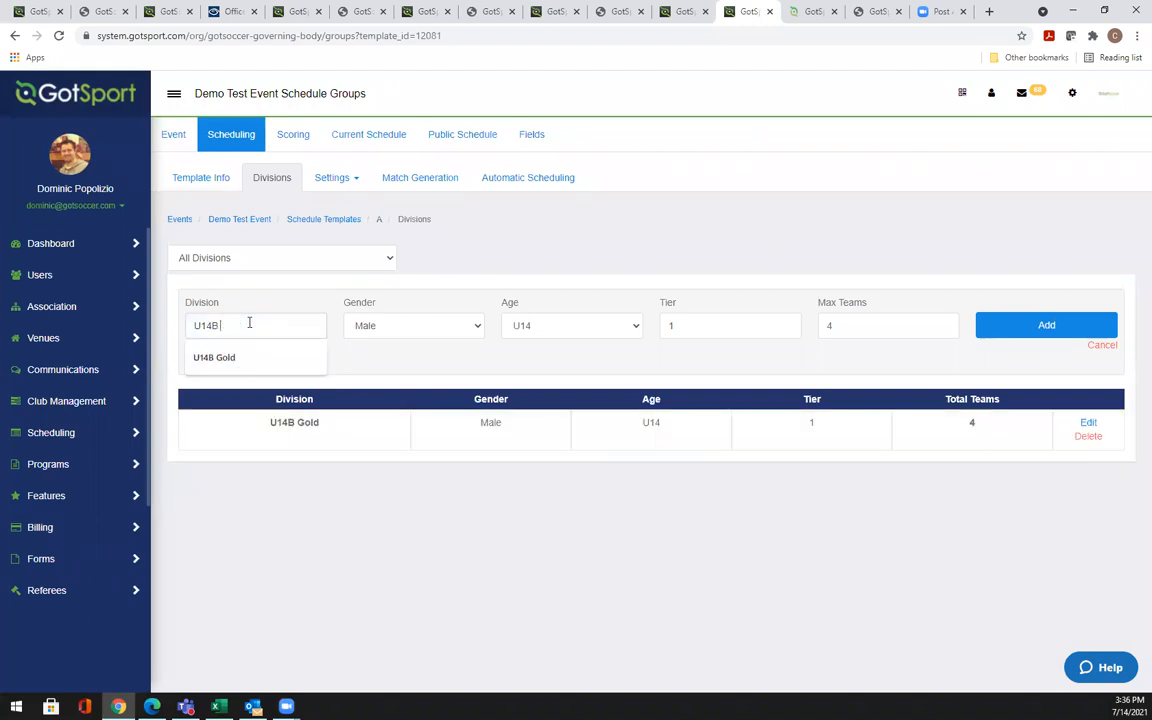
type("Silver")
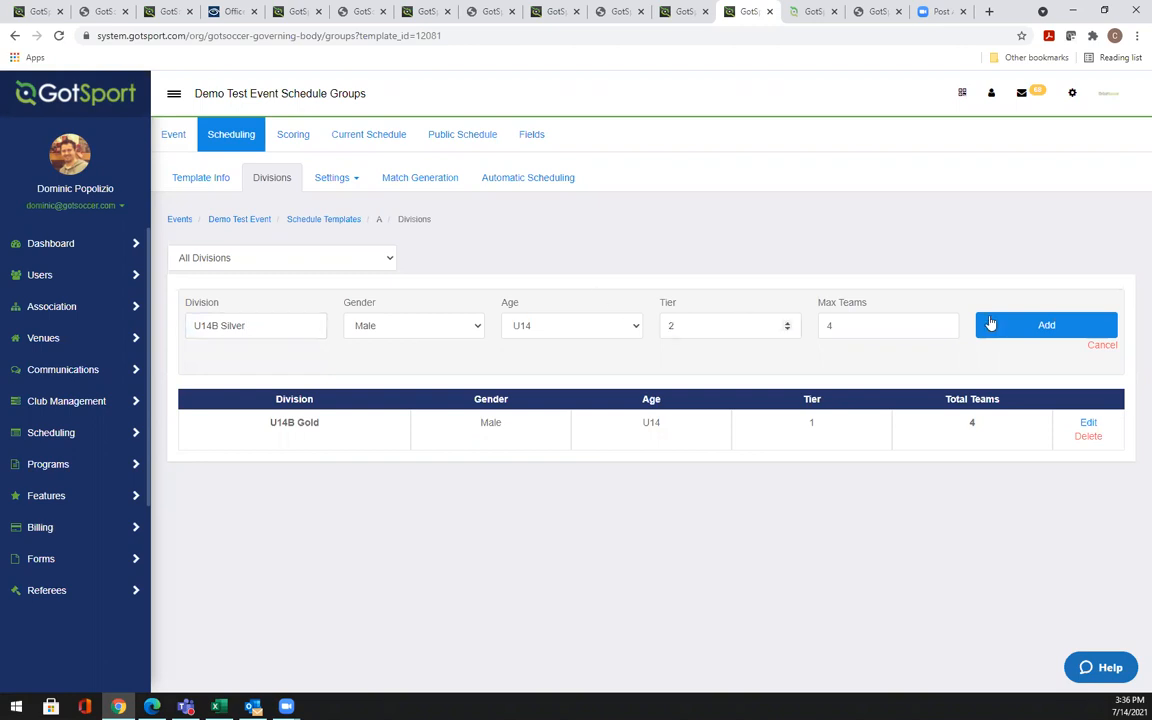
left_click(1044, 325)
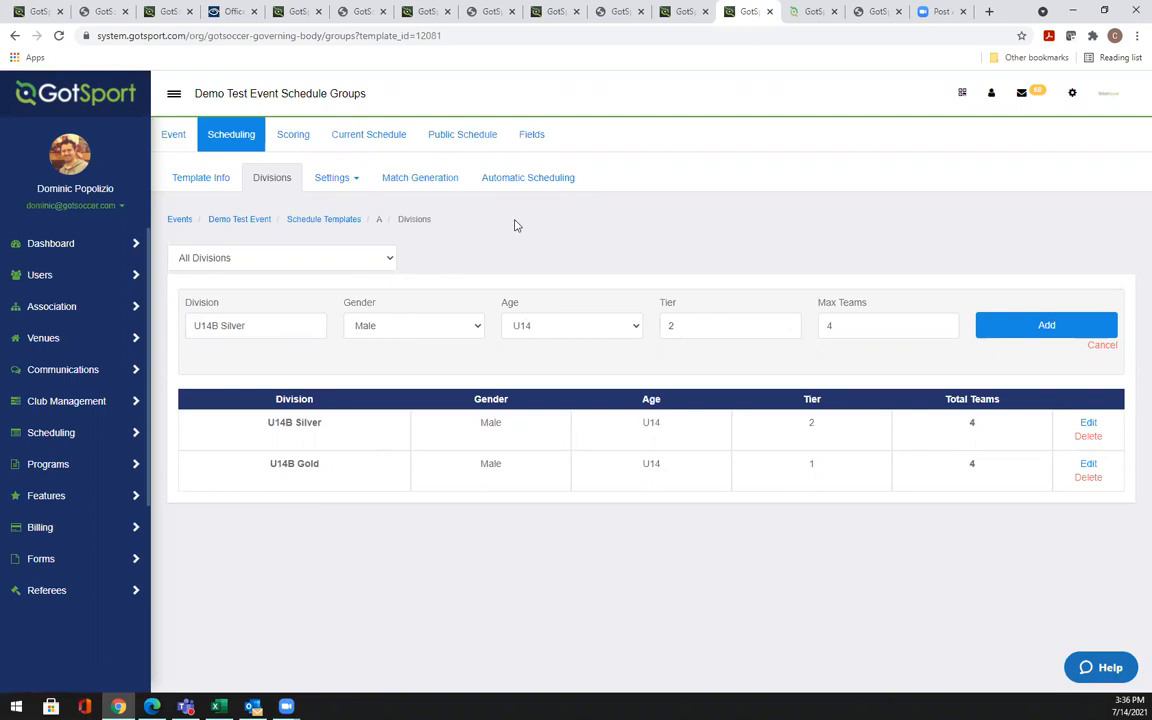
left_click(299, 264)
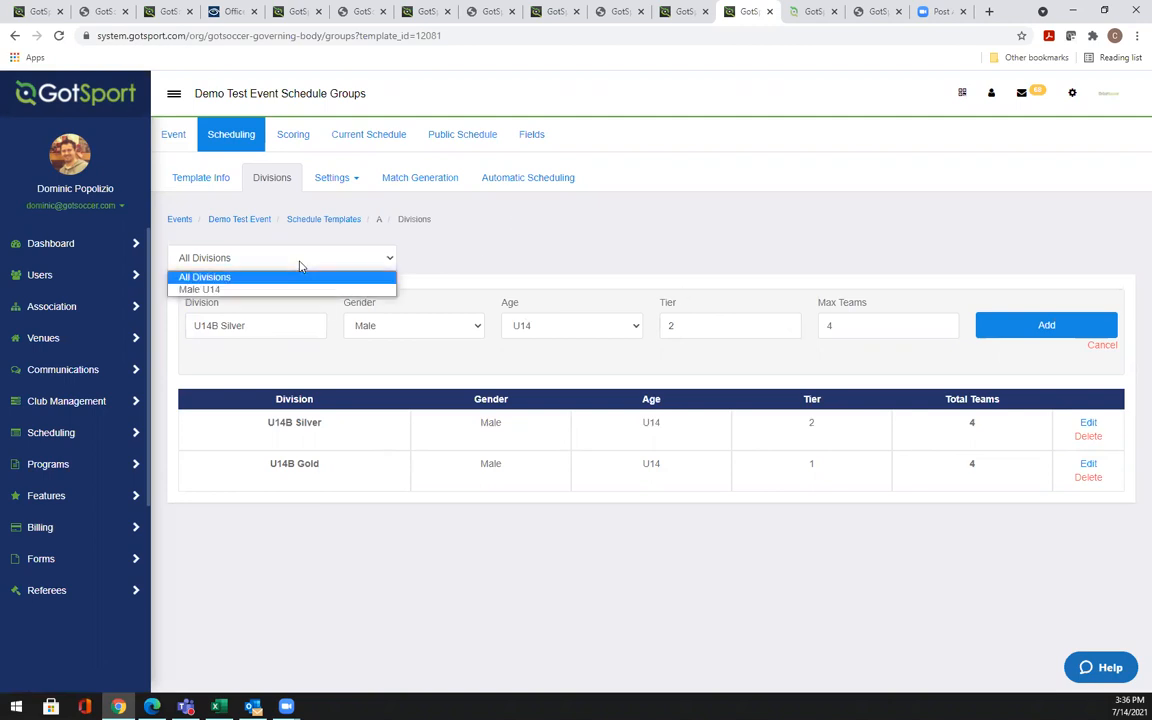
Filter to Male U14 divisions; change Bracket A's total teams to 14, then restore it to 4
left_click(222, 290)
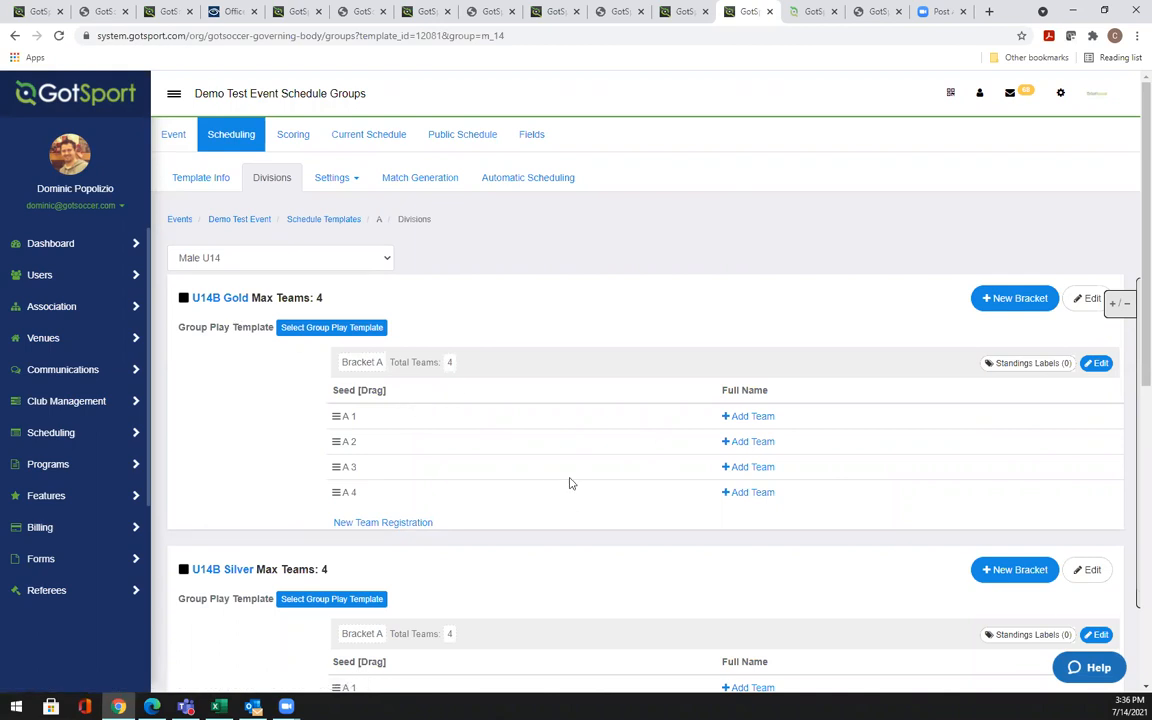
left_click(452, 366)
type("14")
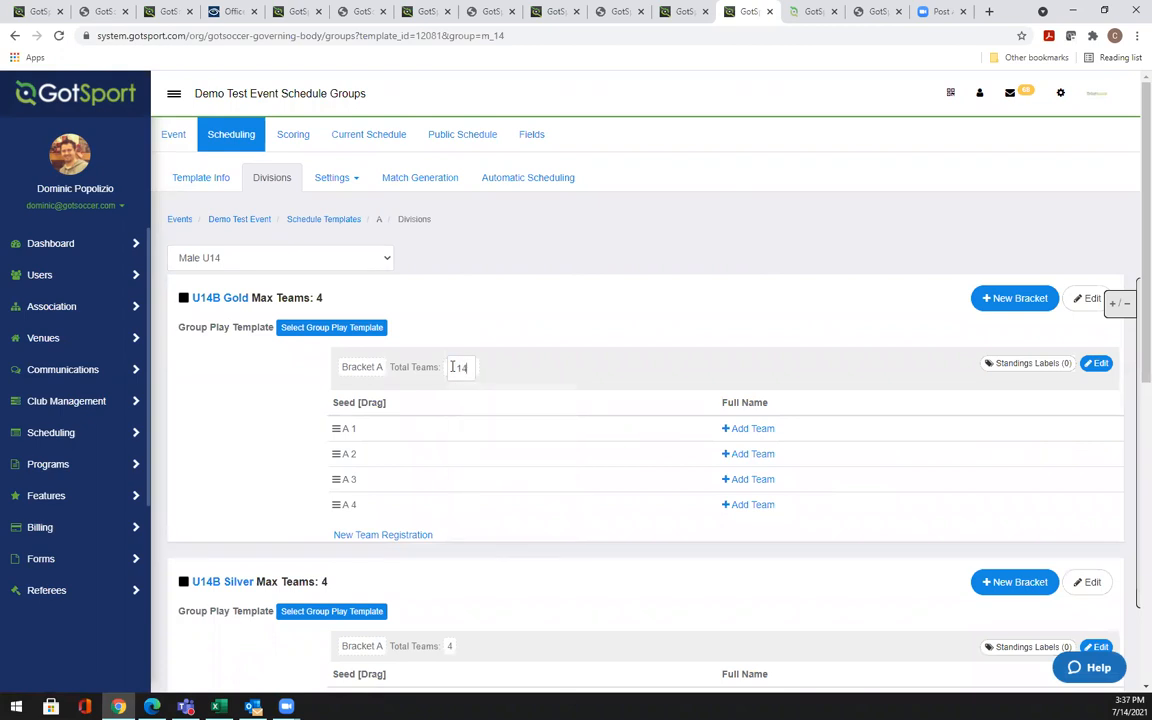
left_click(502, 345)
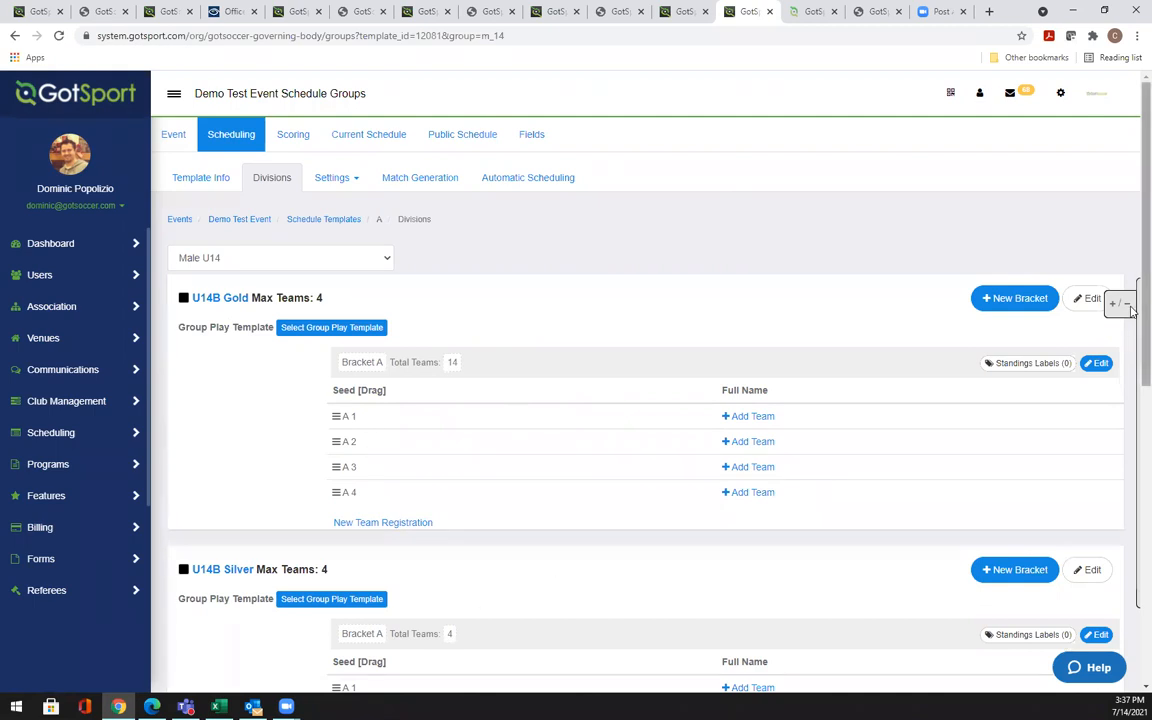
scroll(1120, 305, "down", 2)
scroll(1131, 510, "down", 3)
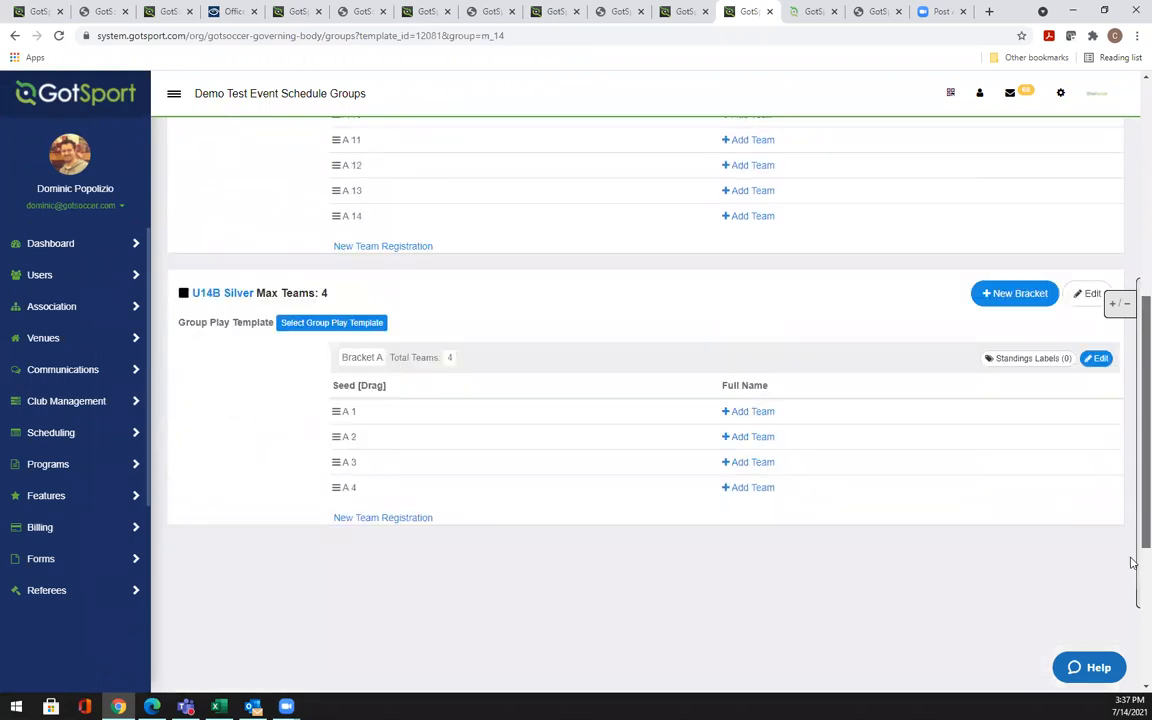
scroll(1131, 563, "down", 1)
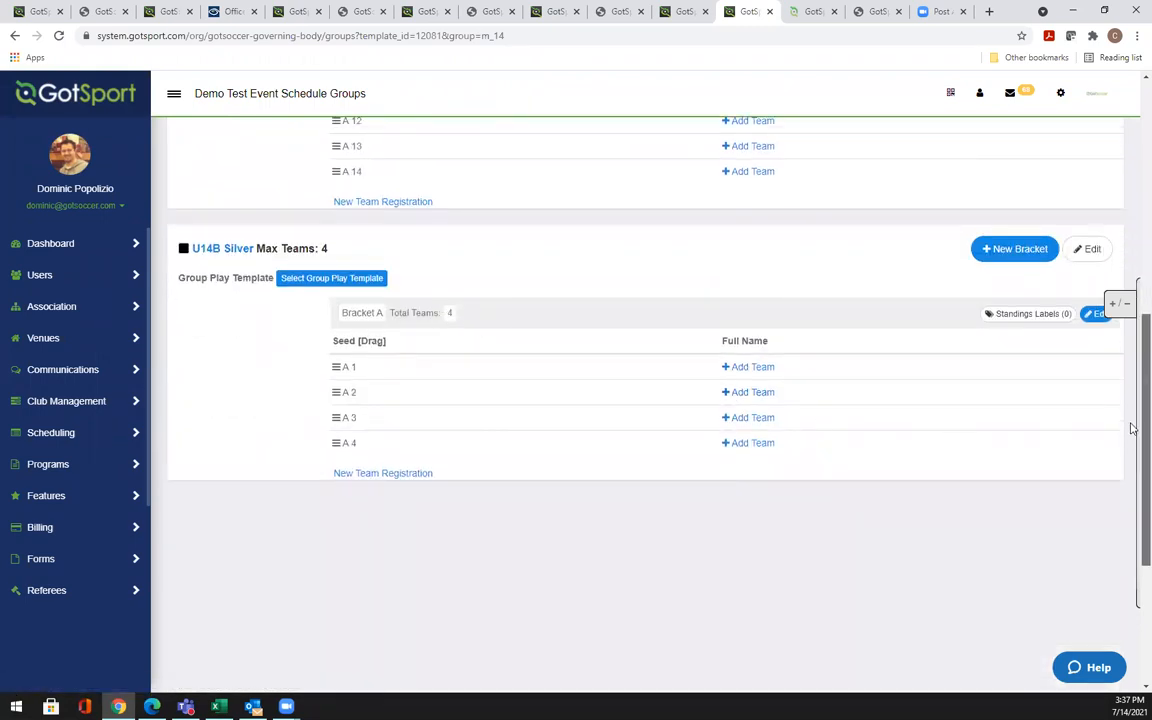
scroll(1131, 428, "up", 6)
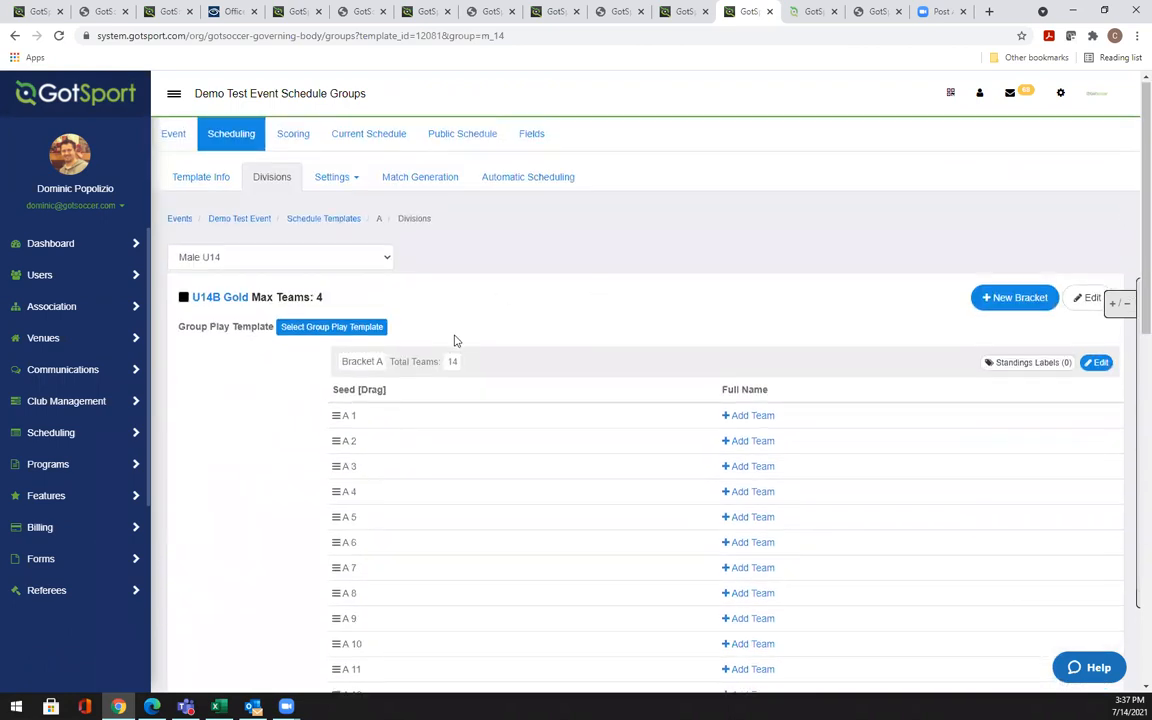
left_click(452, 361)
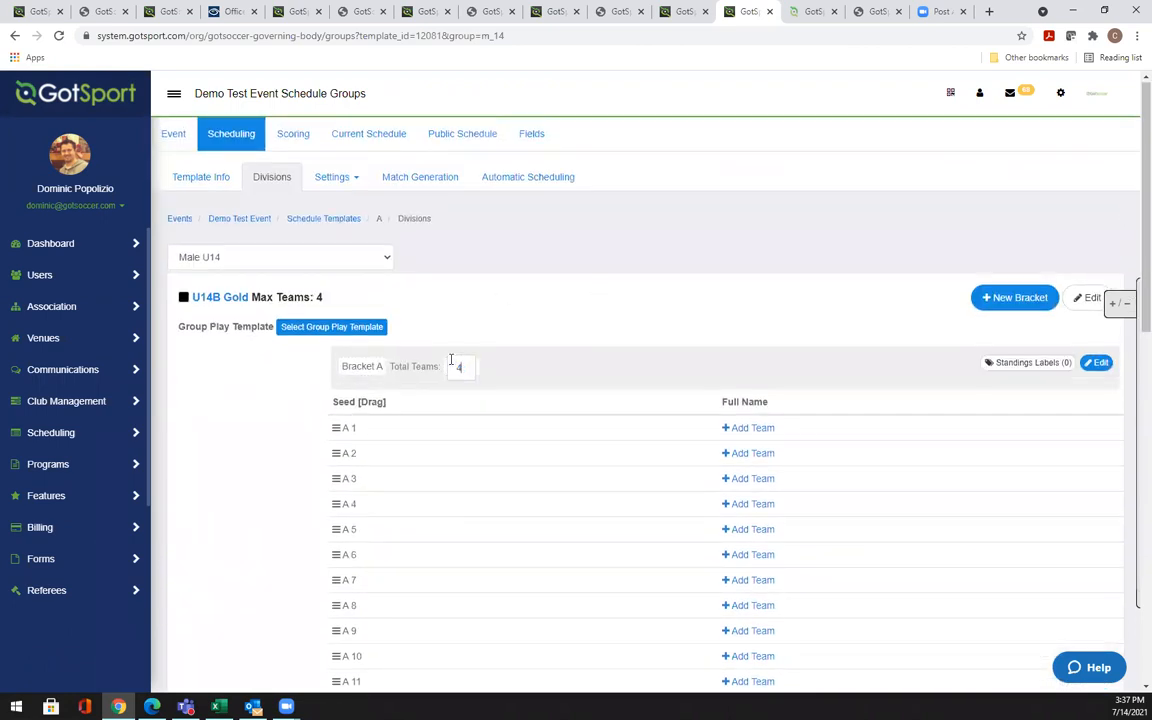
key("Return")
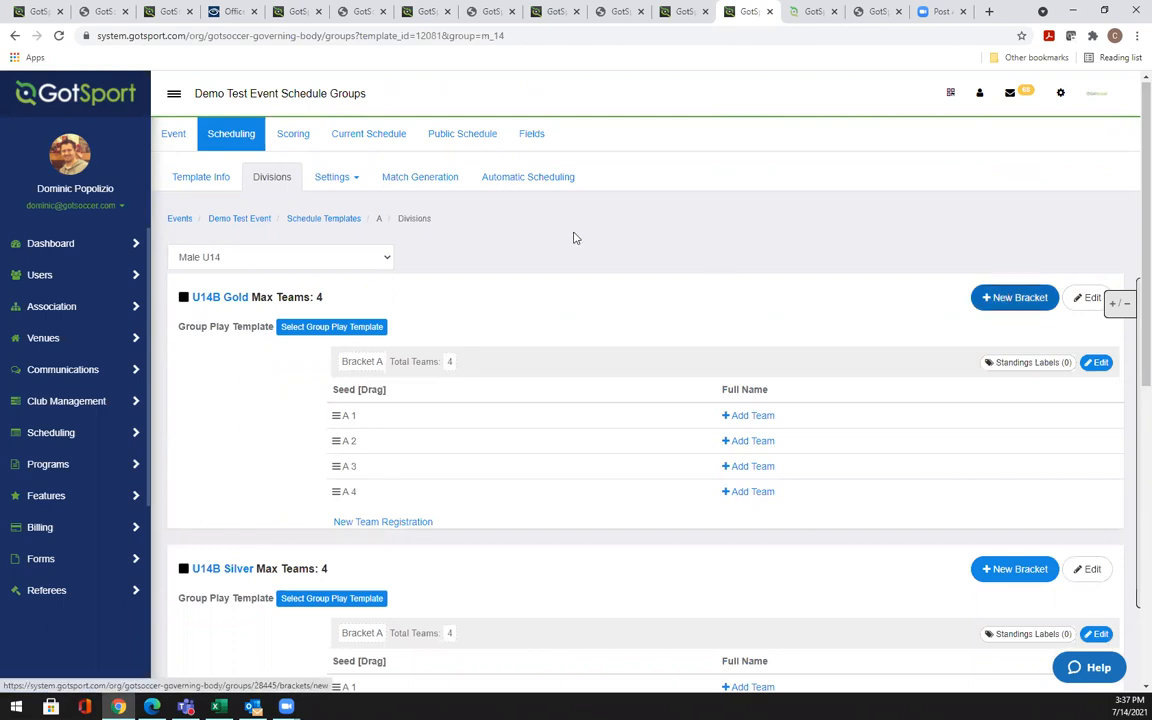
Add a 4-team Bracket B to U14B Gold and reload the page to see it
left_click(1014, 297)
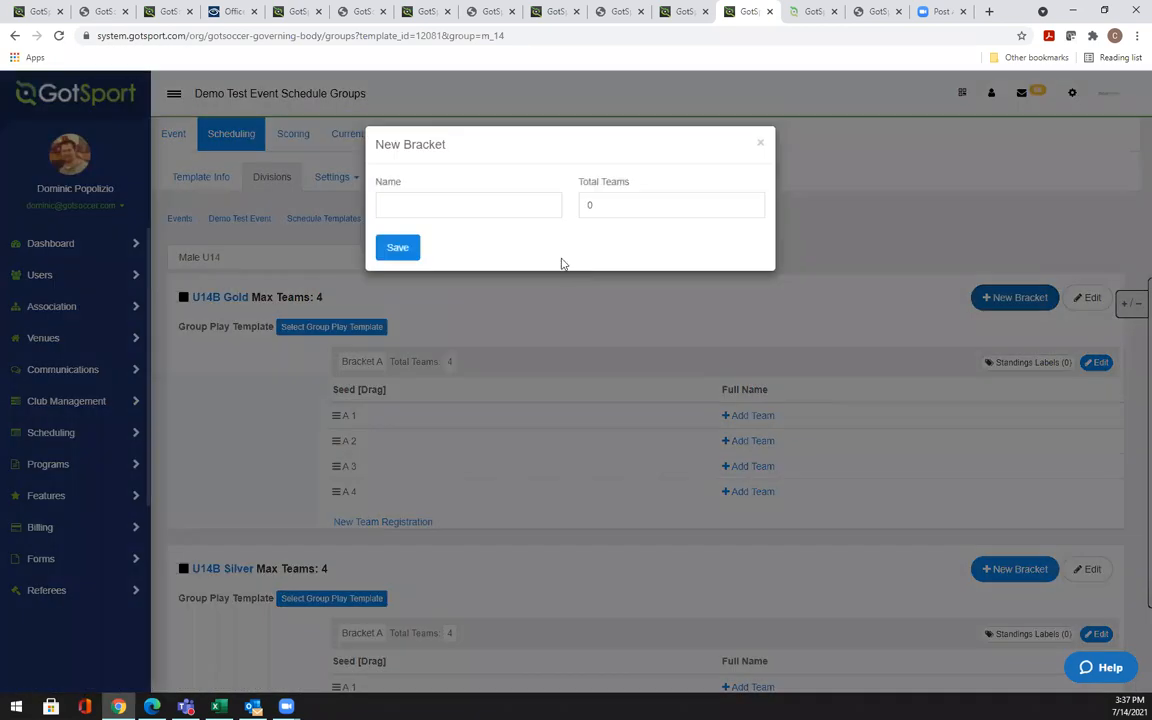
left_click(531, 205)
type("br")
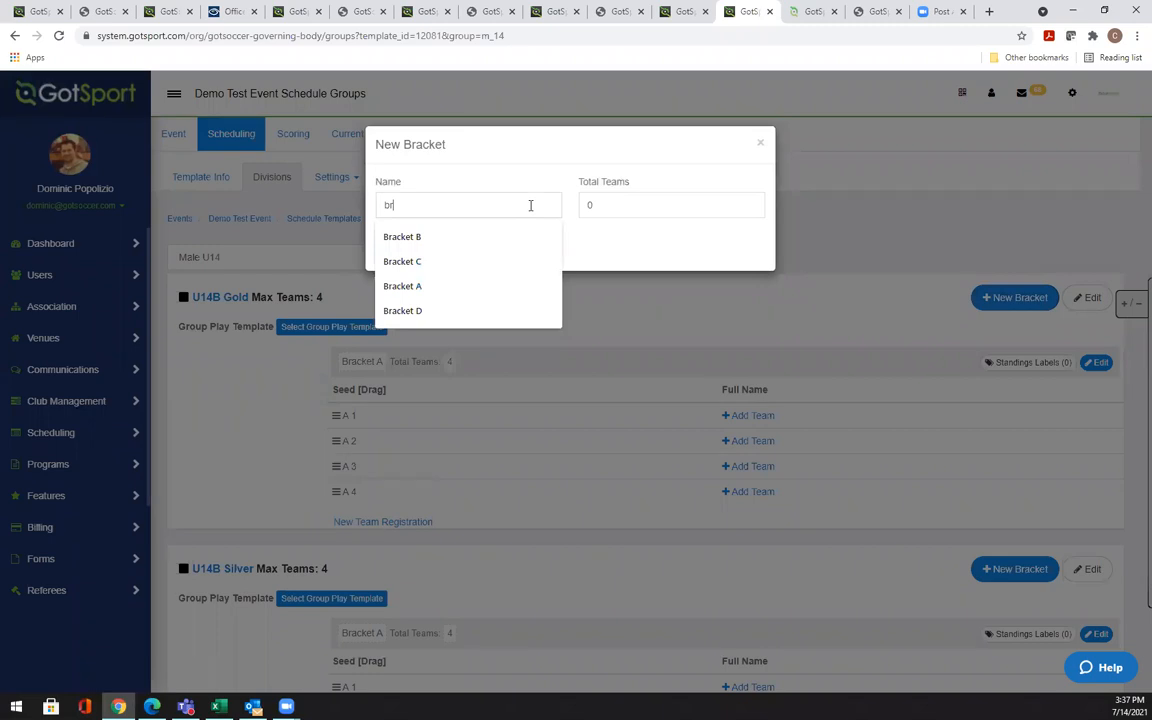
left_click(488, 236)
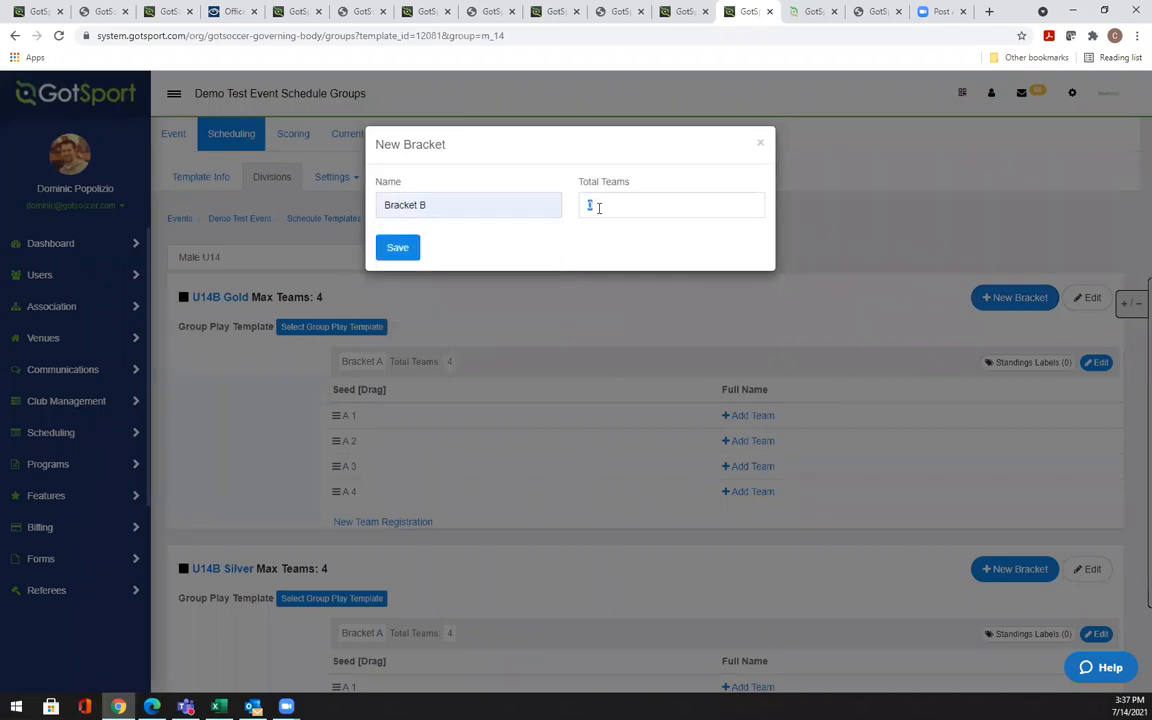
left_click(598, 207)
type("4")
left_click(402, 250)
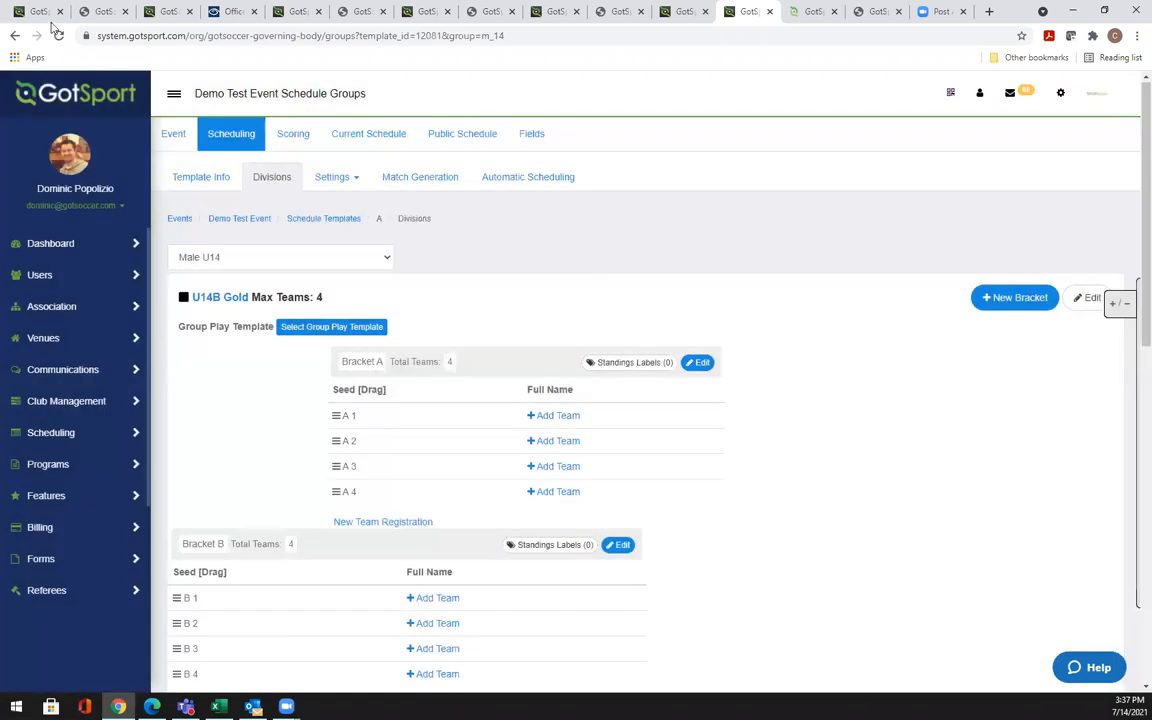
left_click(58, 37)
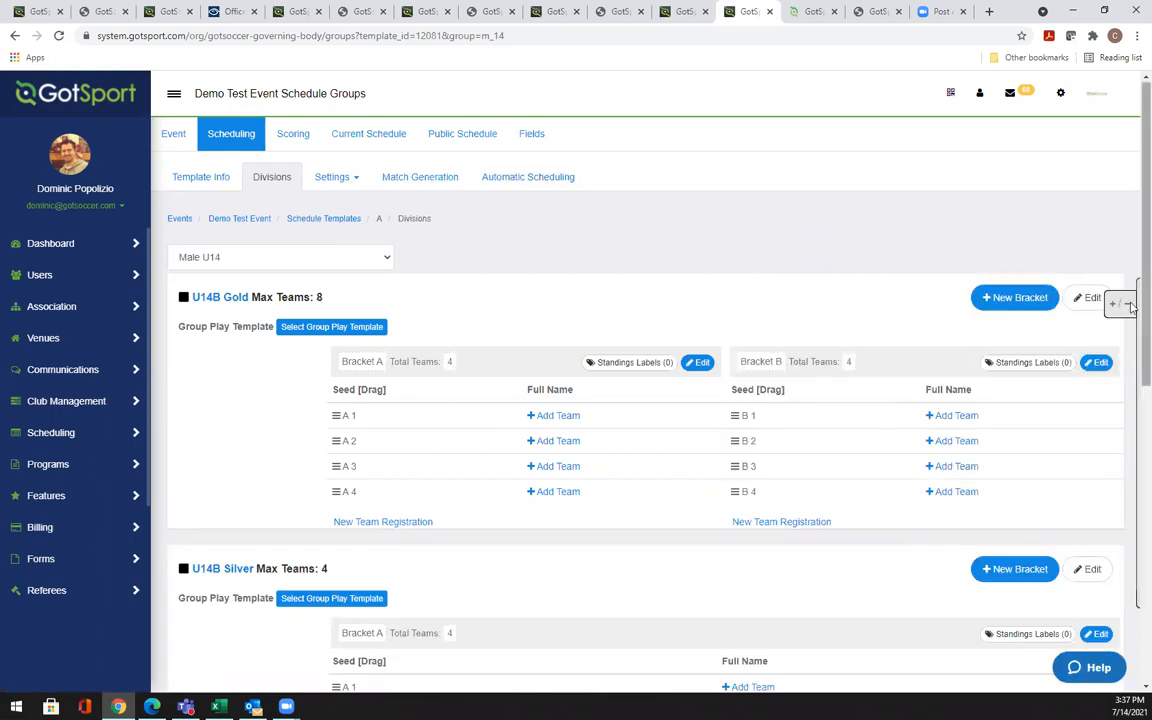
scroll(1131, 329, "down", 1)
scroll(1131, 329, "down", 2)
scroll(1131, 359, "up", 1)
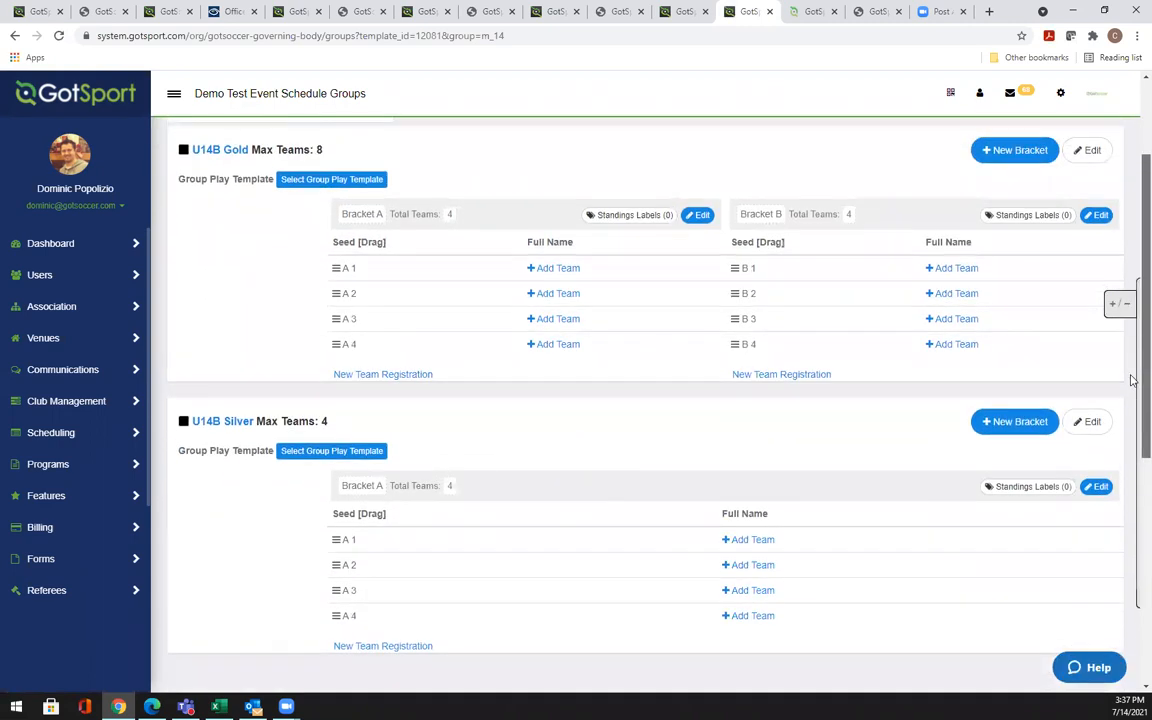
scroll(1131, 359, "up", 1)
scroll(1131, 355, "down", 1)
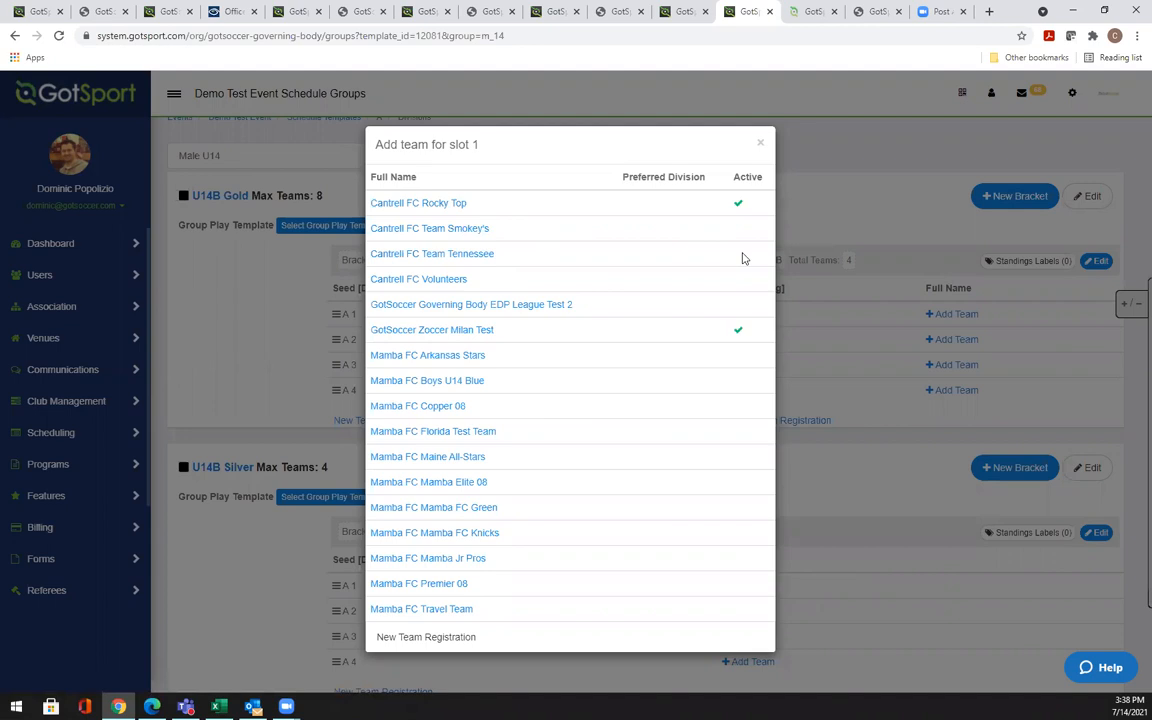
Seed Cantrell FC Rocky Top in A1, Team Smokey's in A2 and Volunteers in A3
left_click(440, 205)
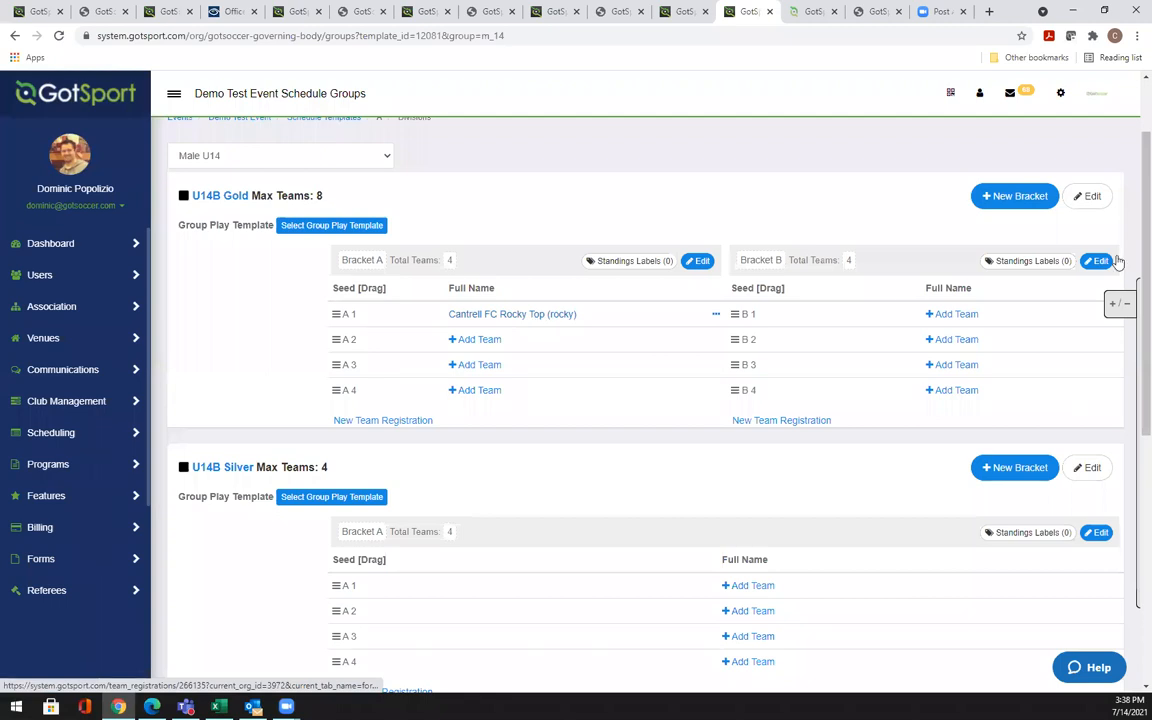
left_click(1115, 308)
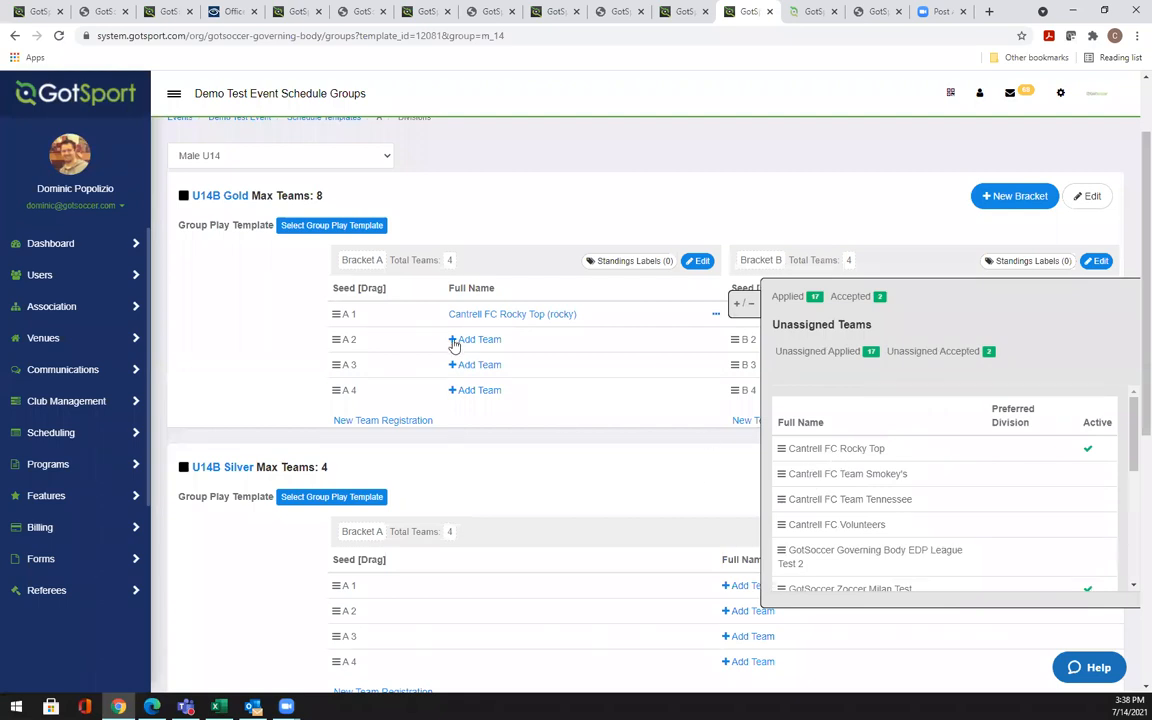
left_click_drag(782, 477, 480, 344)
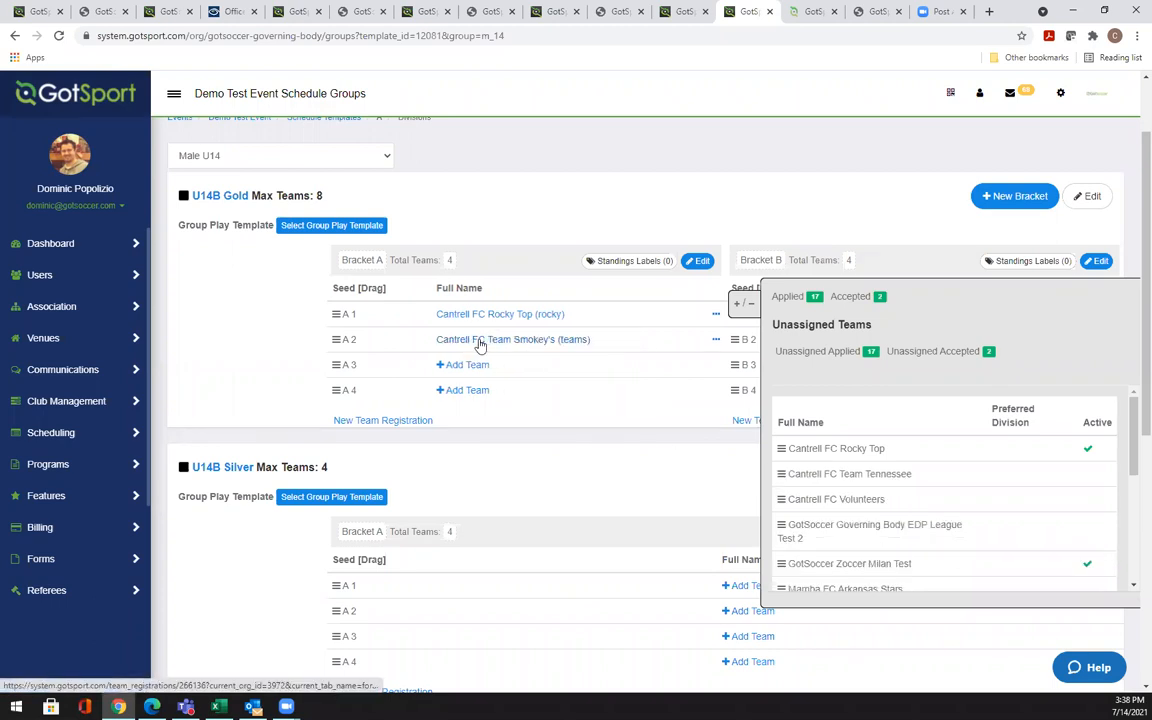
left_click_drag(782, 499, 476, 368)
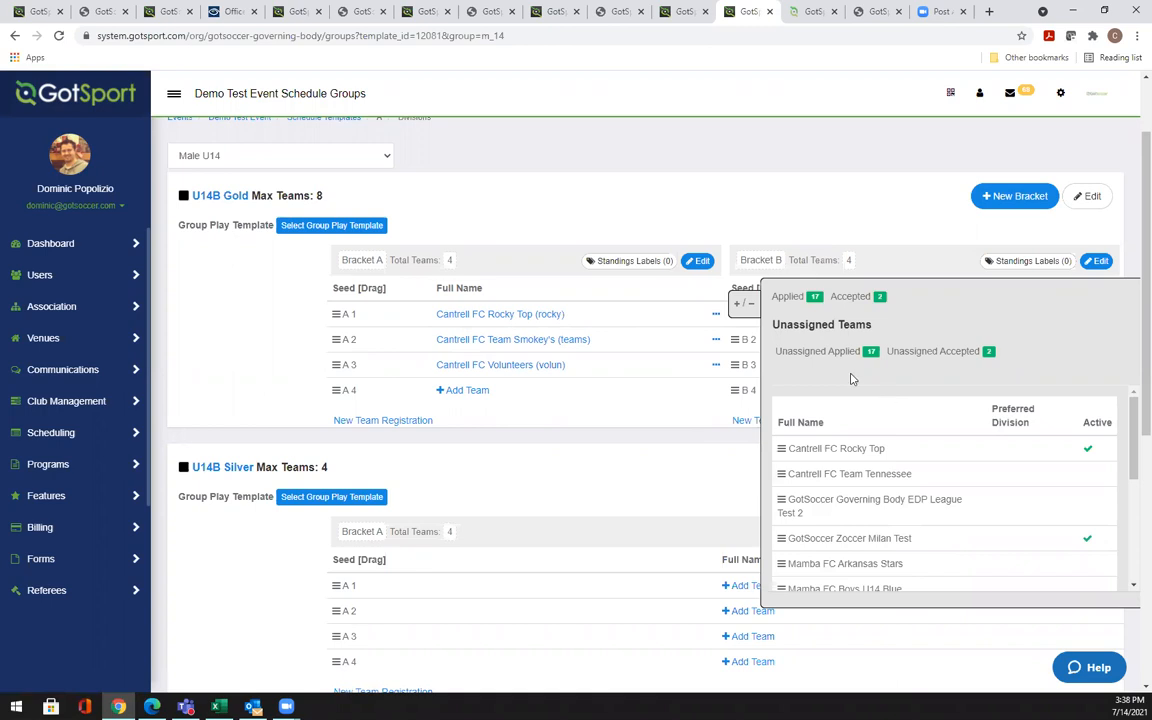
left_click(742, 301)
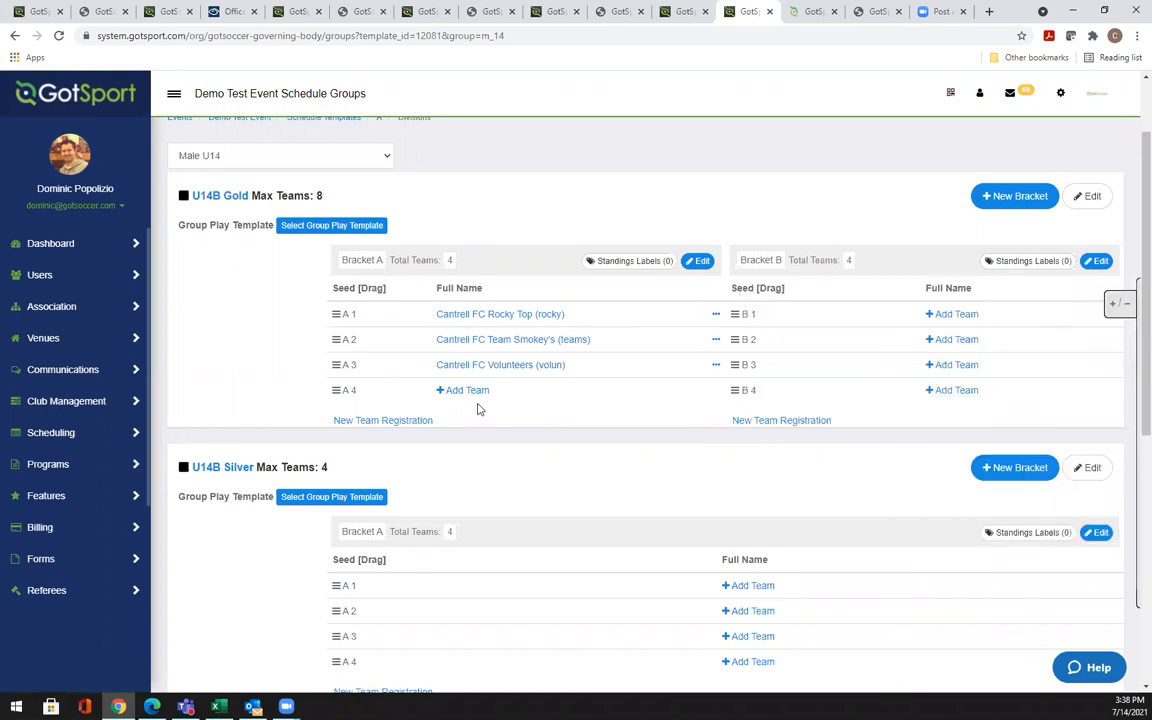
scroll(1133, 248, "down", 1)
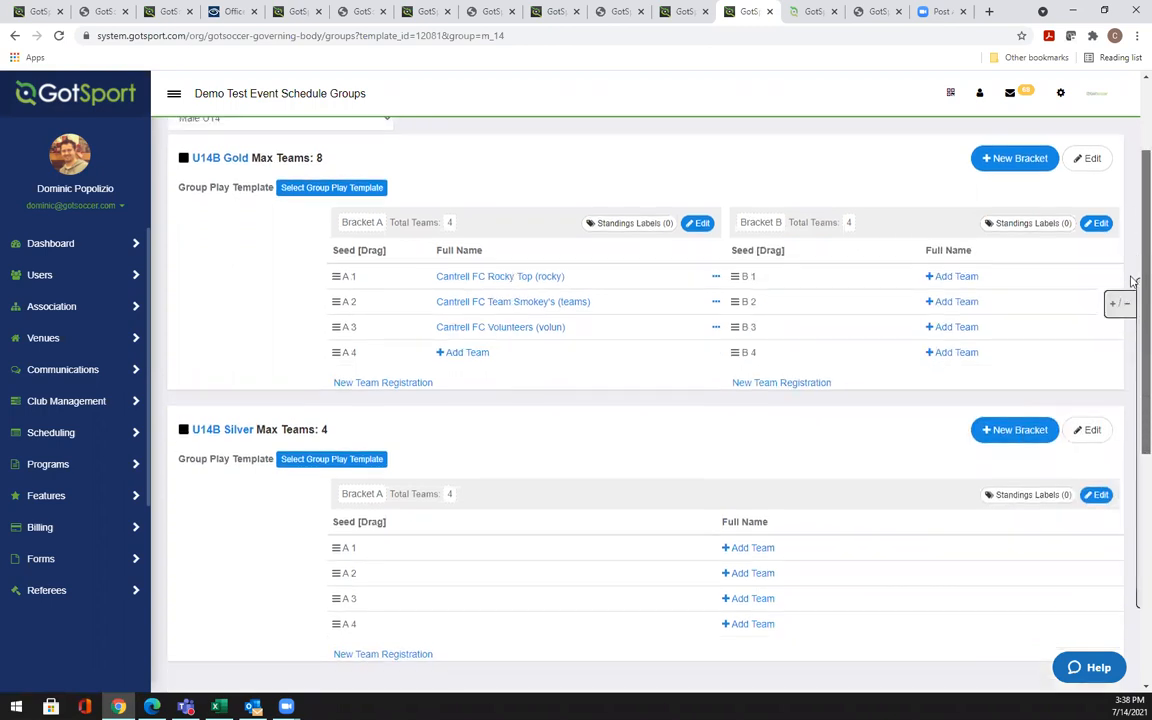
scroll(1133, 220, "up", 2)
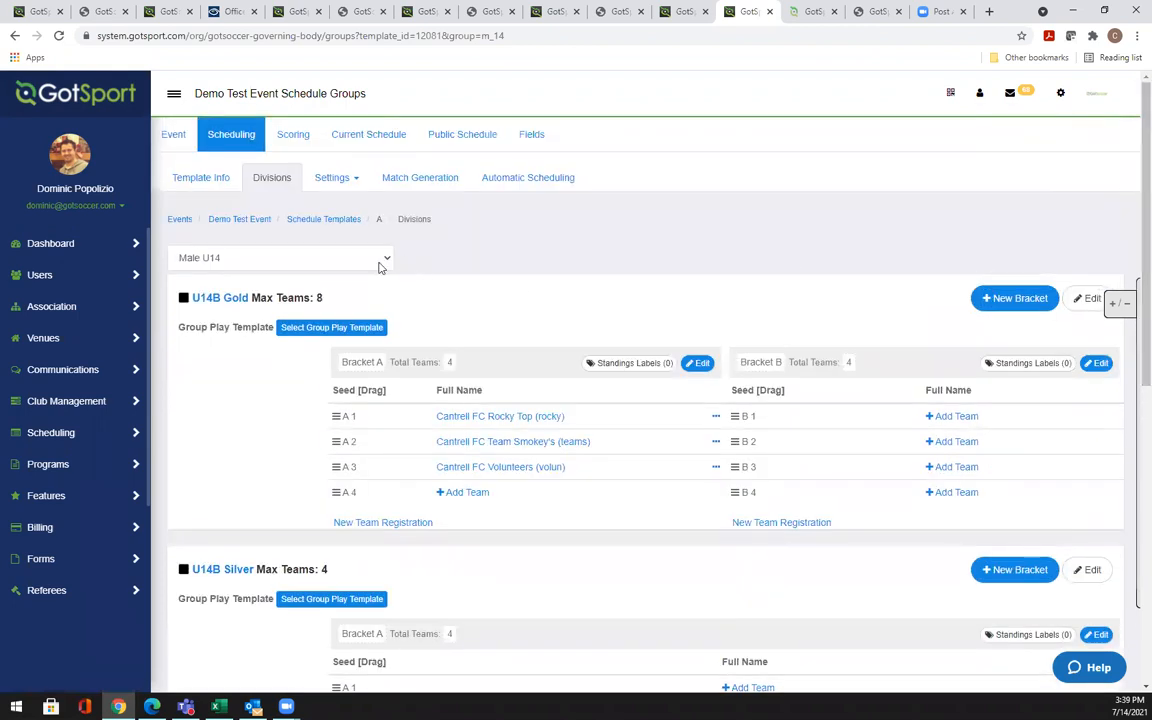
List All Divisions, check U14B Gold's total of 8 teams, then go to the Event page
left_click(379, 262)
left_click(334, 277)
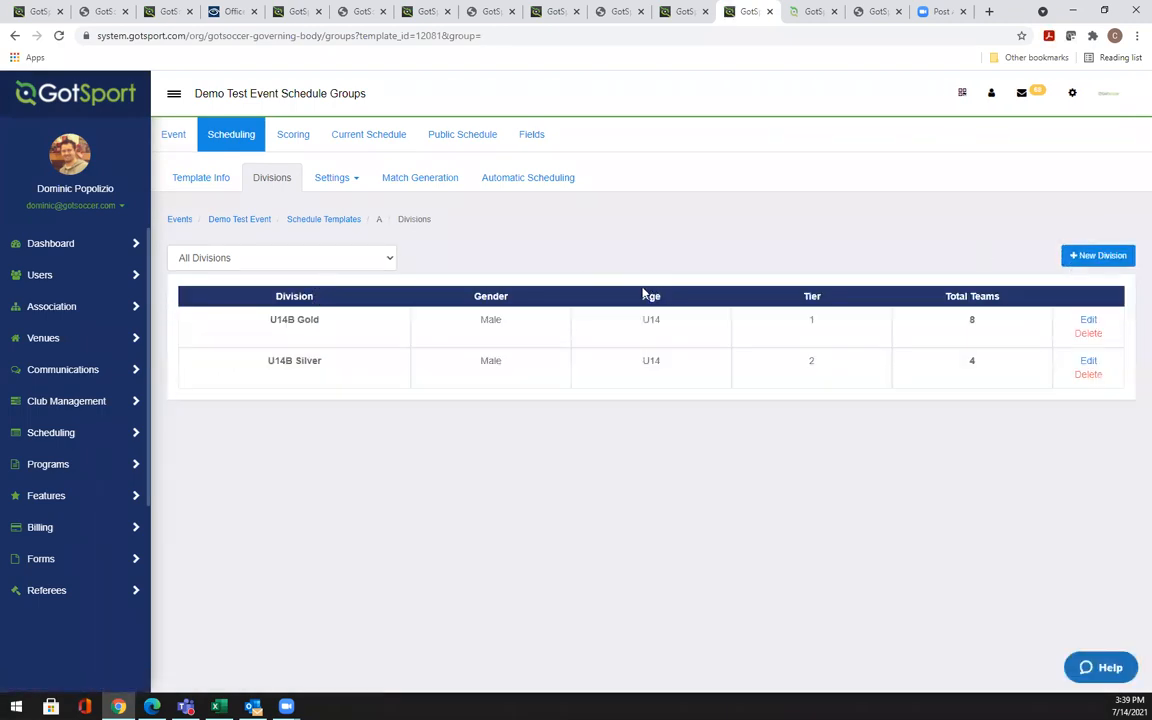
double_click(971, 320)
left_click(178, 132)
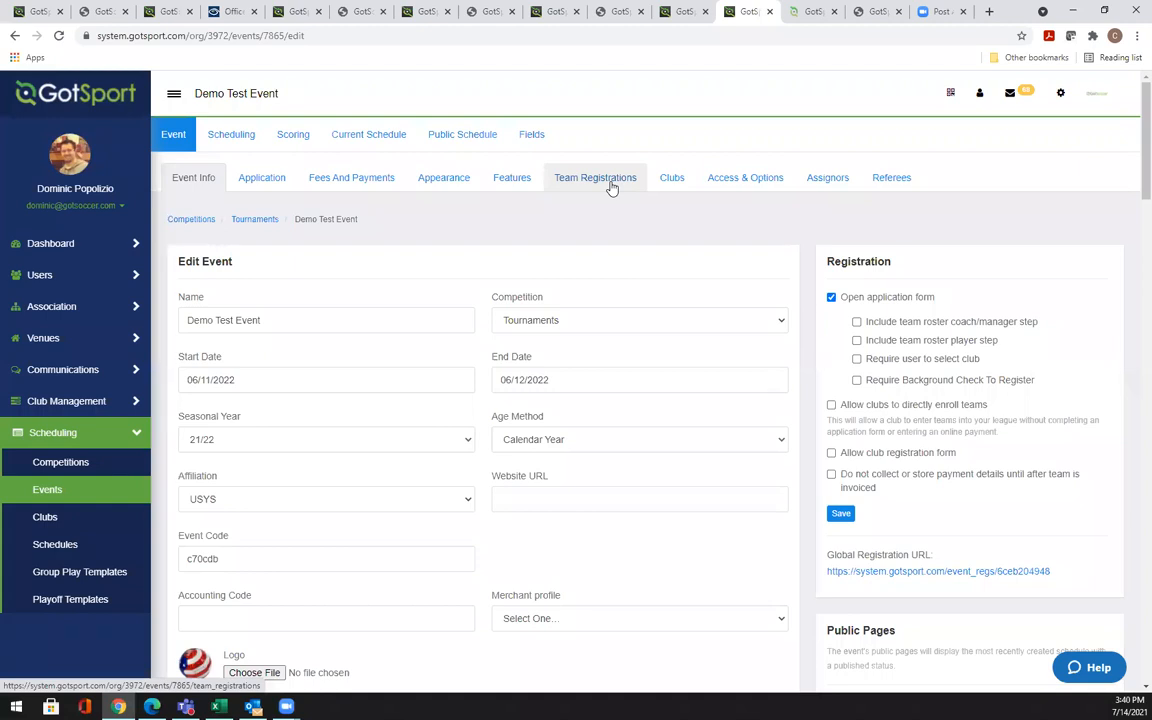
Return to Scheduling and filter the divisions to Male U14
left_click(227, 139)
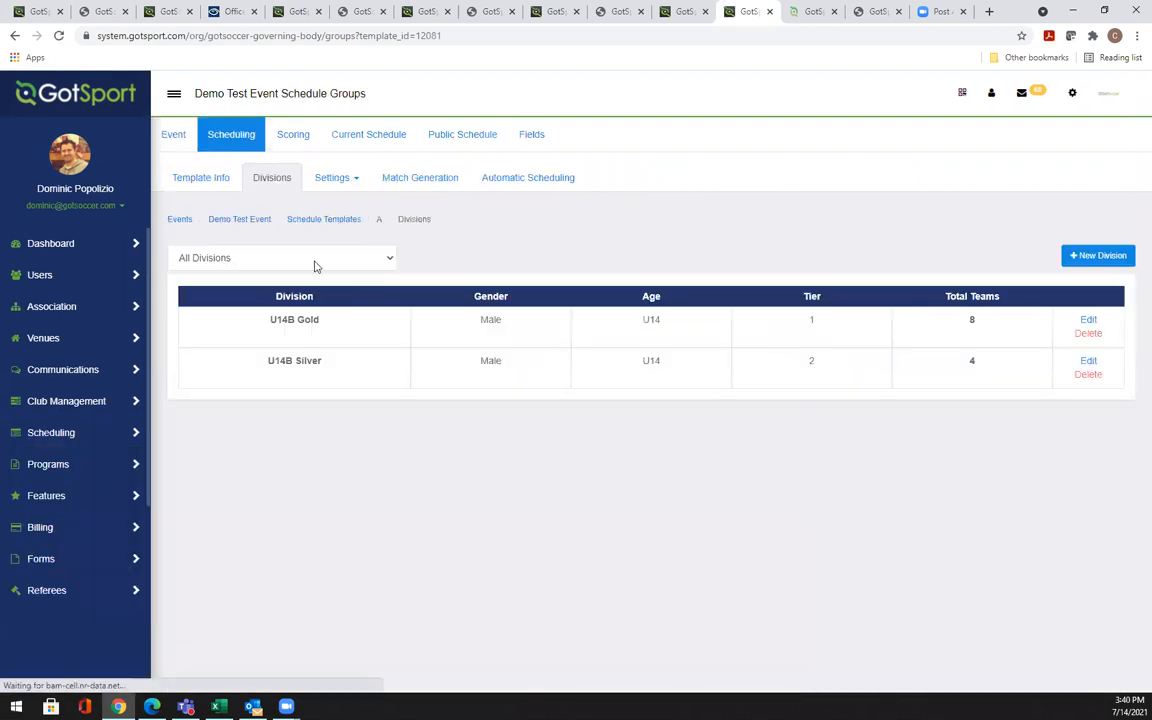
left_click(293, 258)
left_click(245, 289)
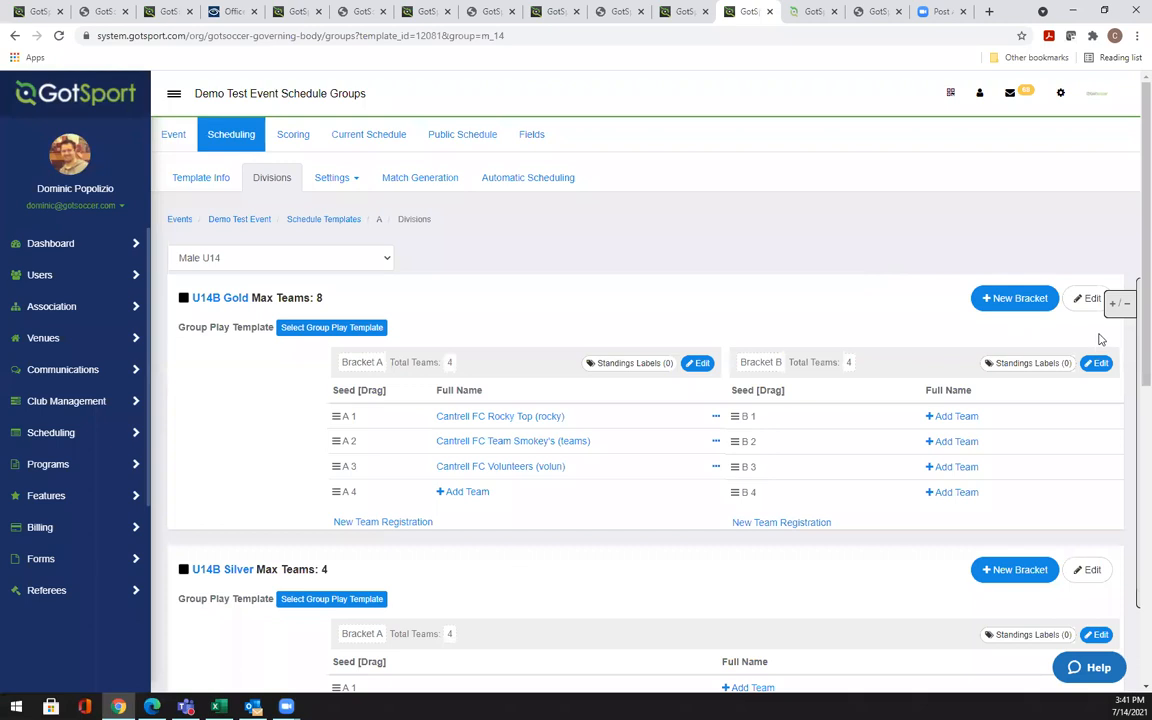
Check the Unassigned Teams panel, then go to the Dashboard showing 8 teams, 52 players and 18 events
left_click(1120, 312)
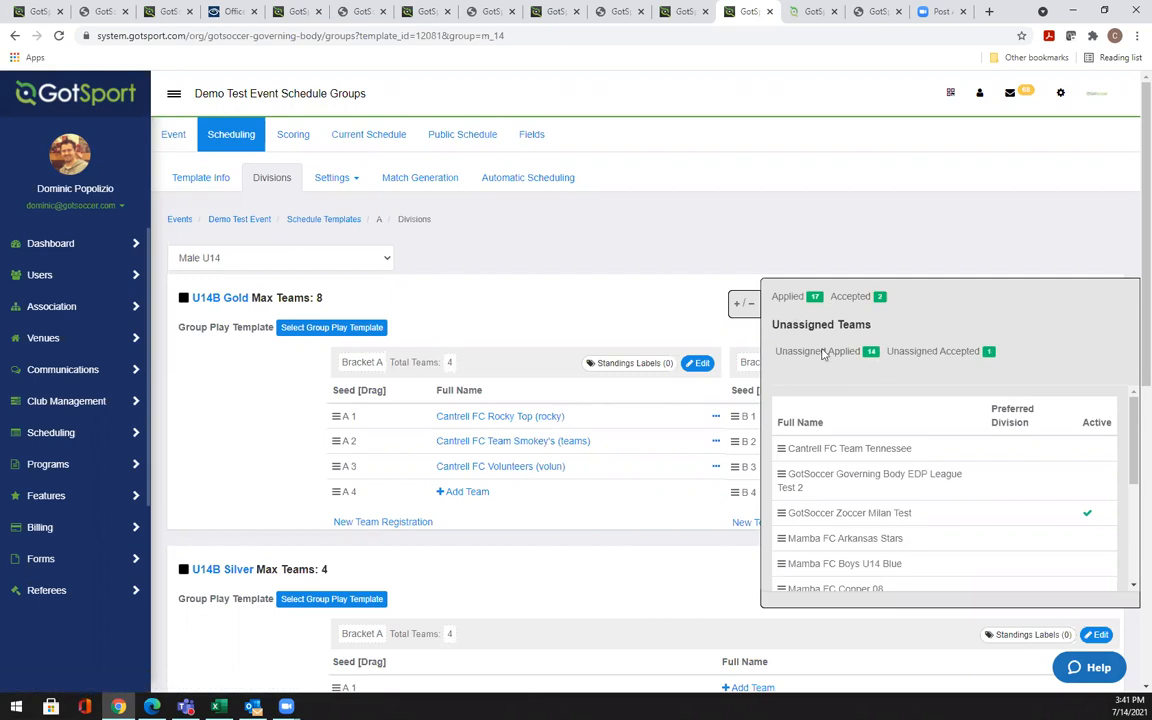
left_click(740, 308)
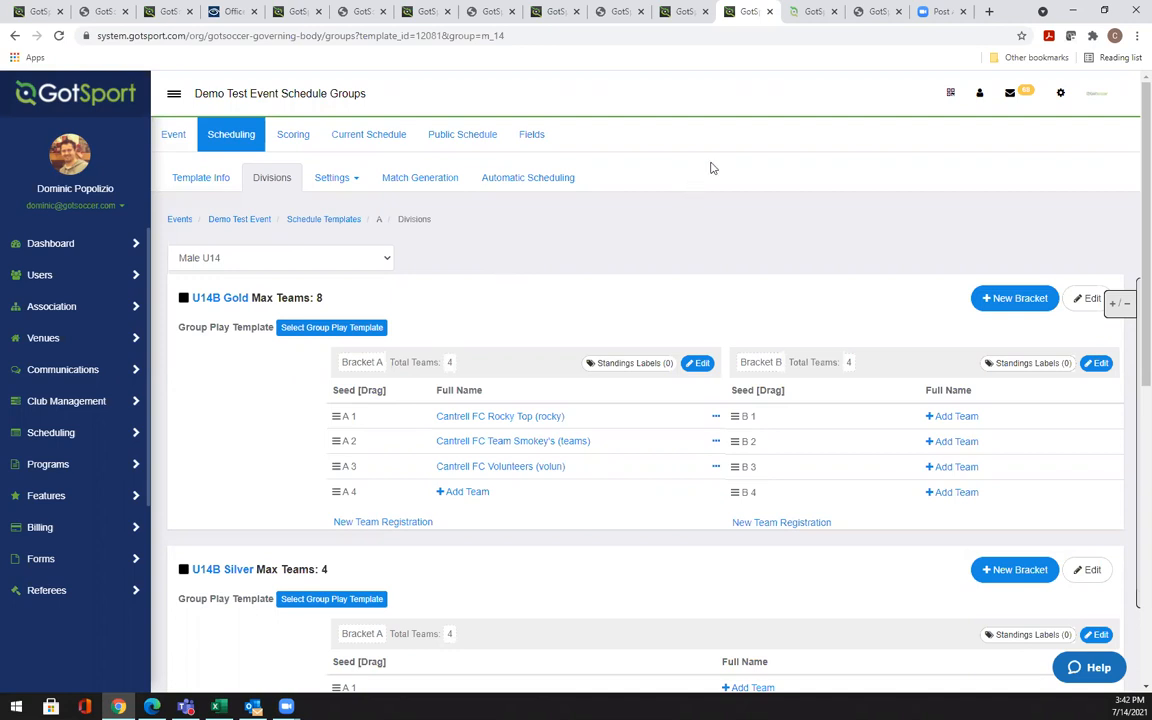
left_click(80, 244)
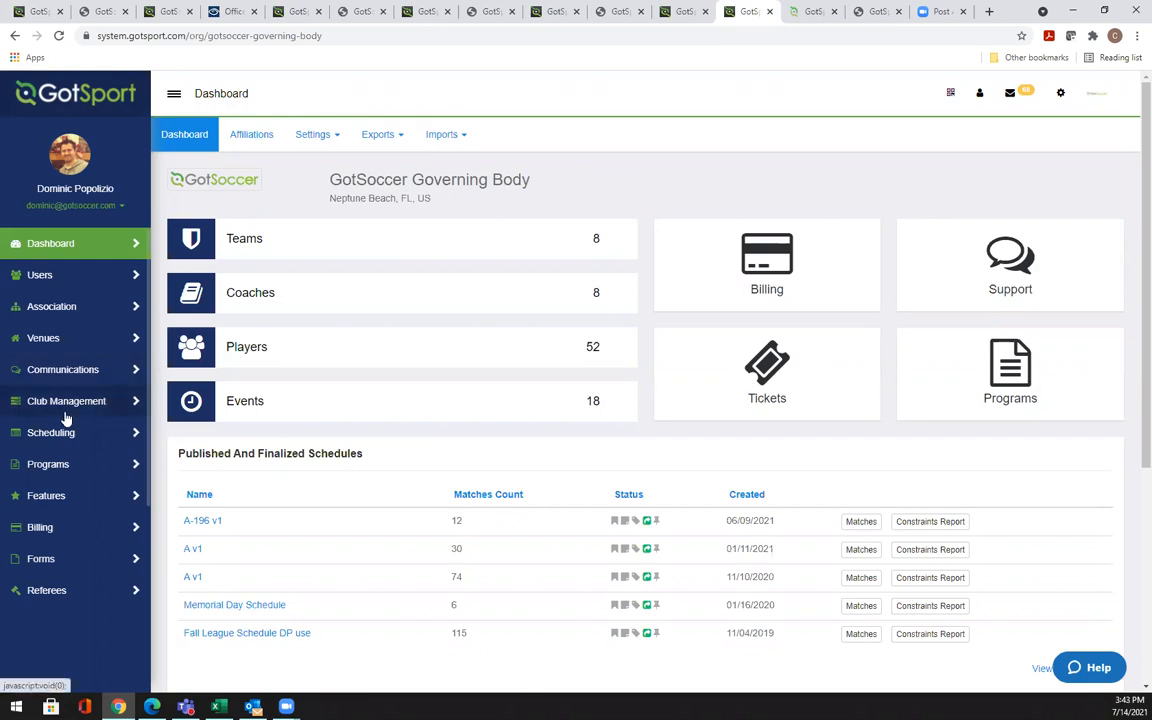
Switch to the Zendesk help center tab with its Governing Bodies and Event Director categories
scroll(62, 412, "down", 1)
scroll(62, 412, "up", 1)
scroll(30, 432, "down", 1)
scroll(32, 438, "down", 2)
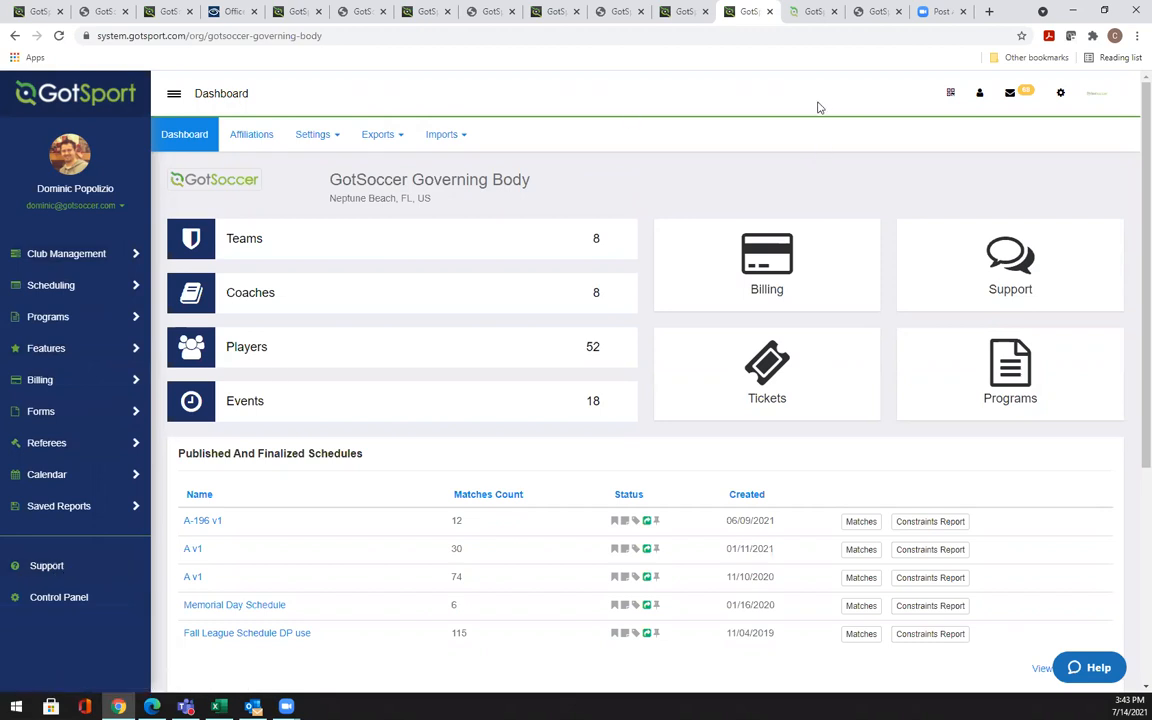
key("ctrl+Tab")
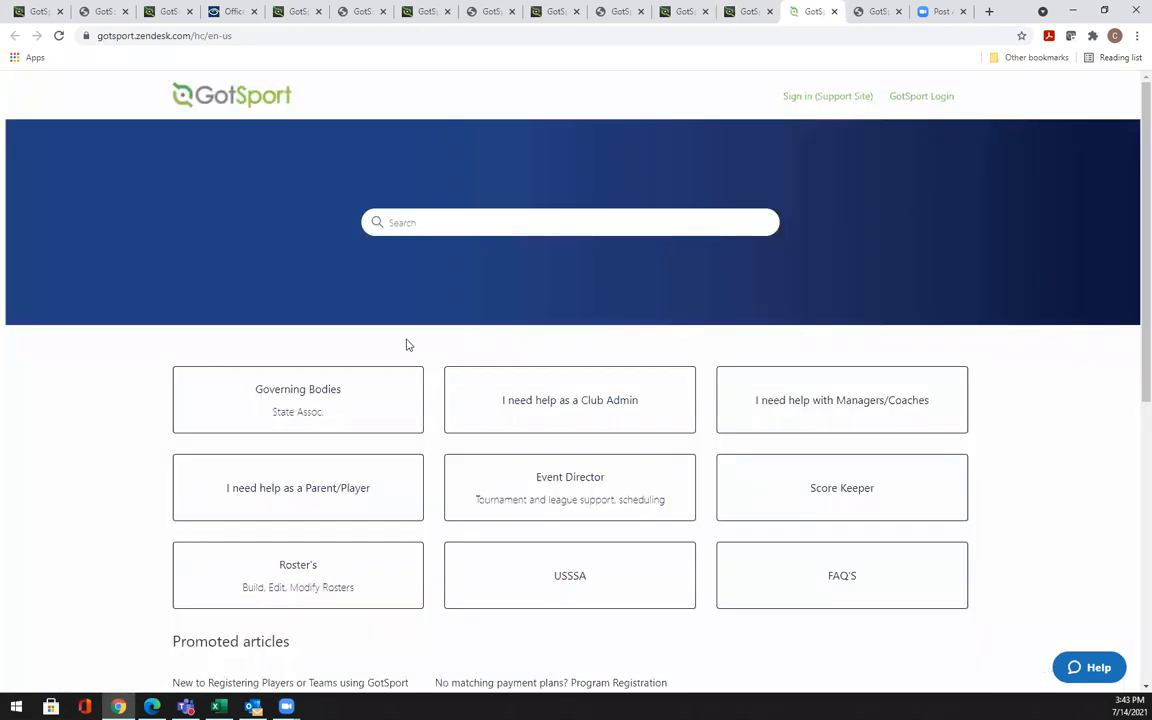
Go through Event Director's 18 articles and read 'Creating a Tournament Competition/Event Application'
left_click(596, 482)
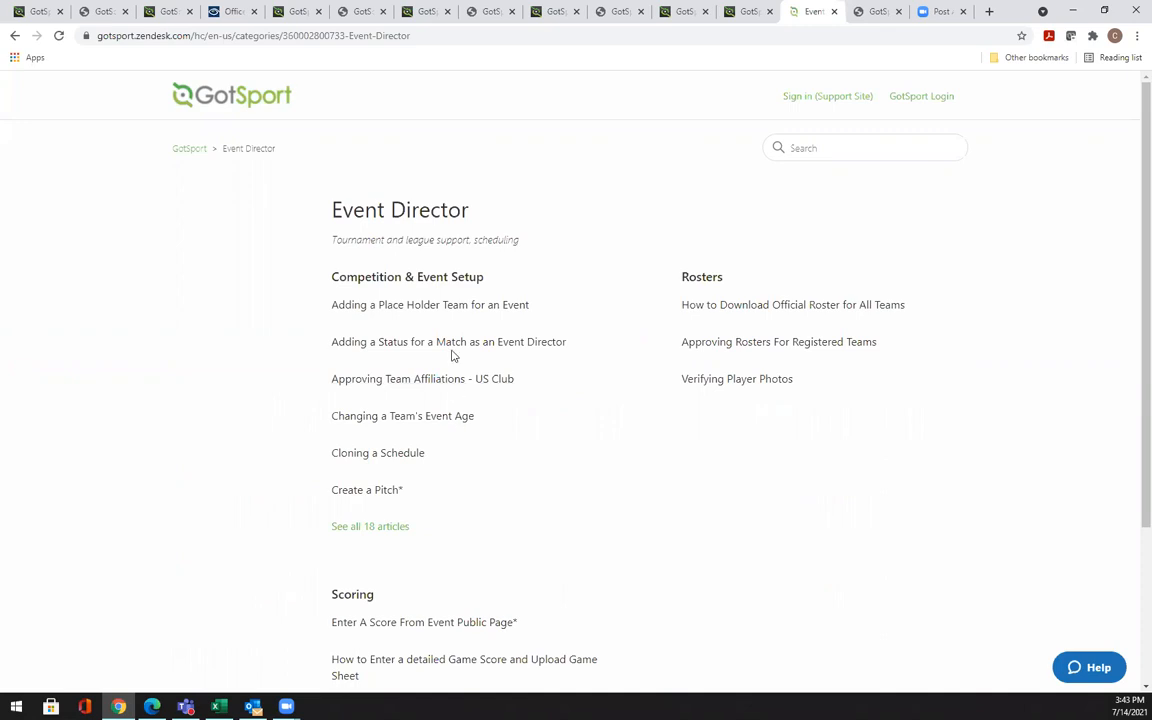
left_click(369, 528)
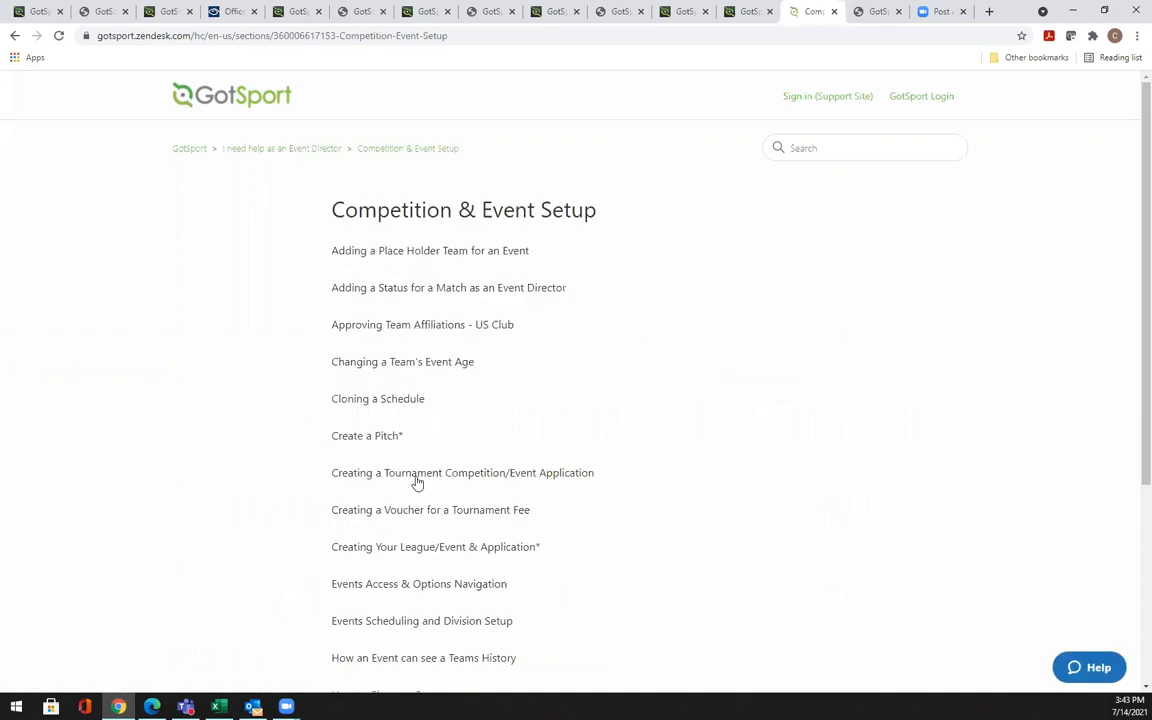
left_click(489, 476)
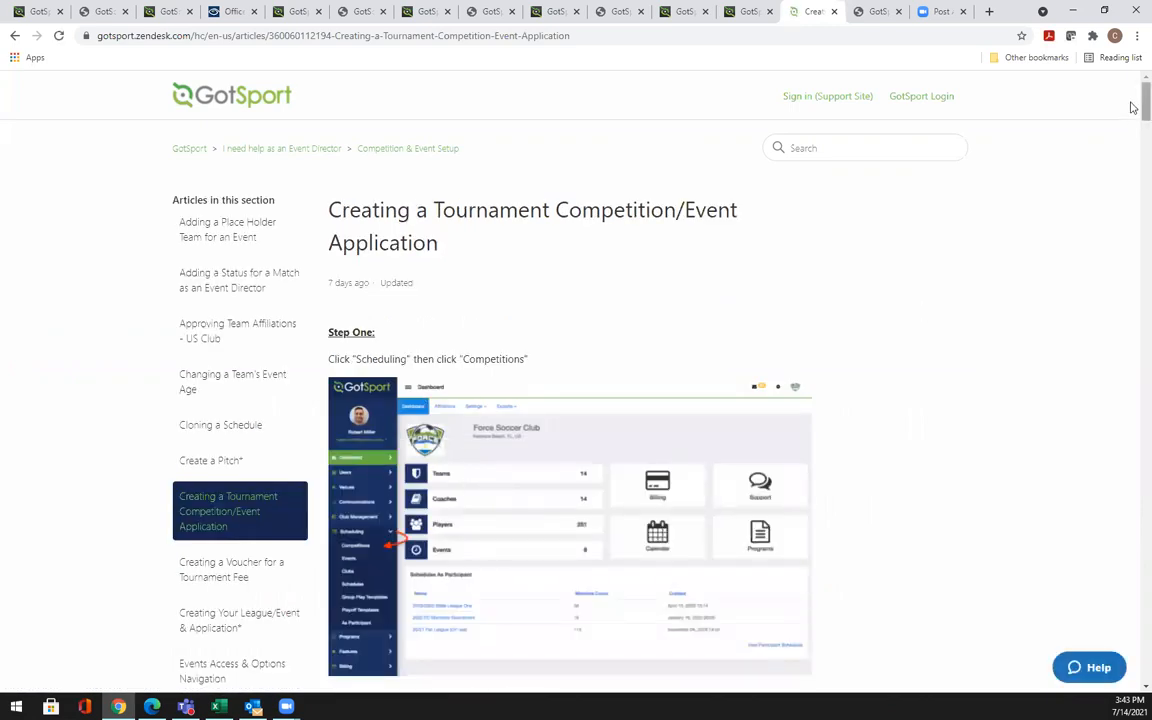
scroll(1135, 108, "down", 2)
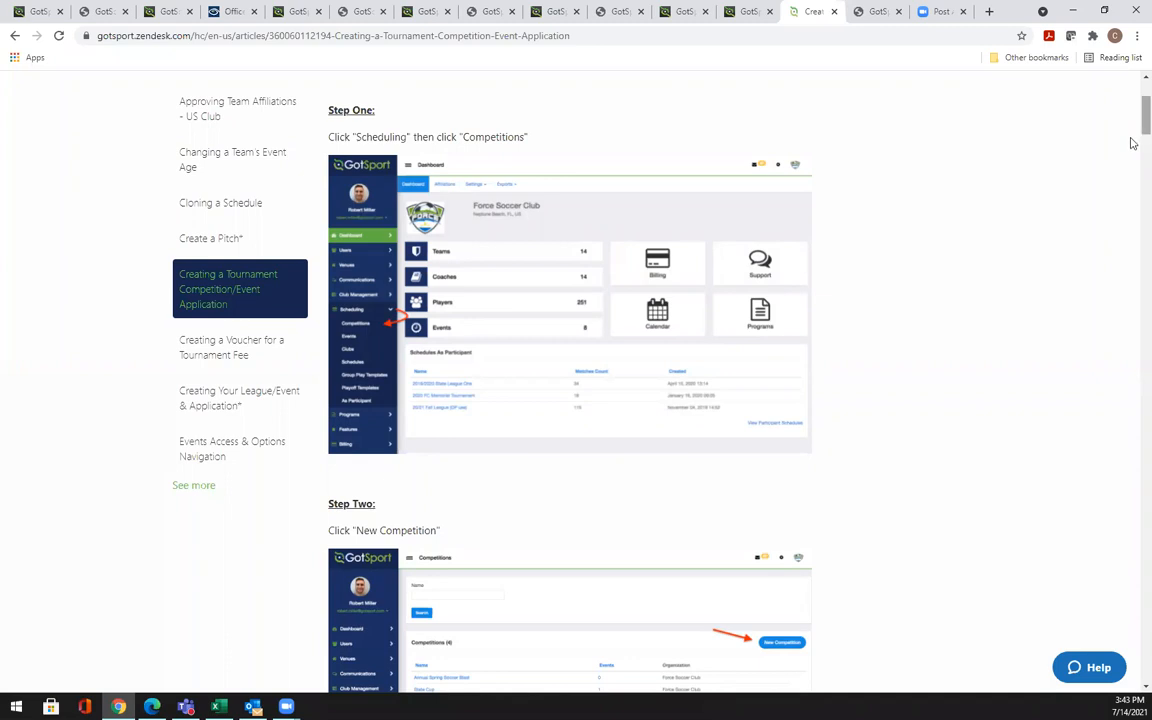
scroll(1133, 125, "up", 2)
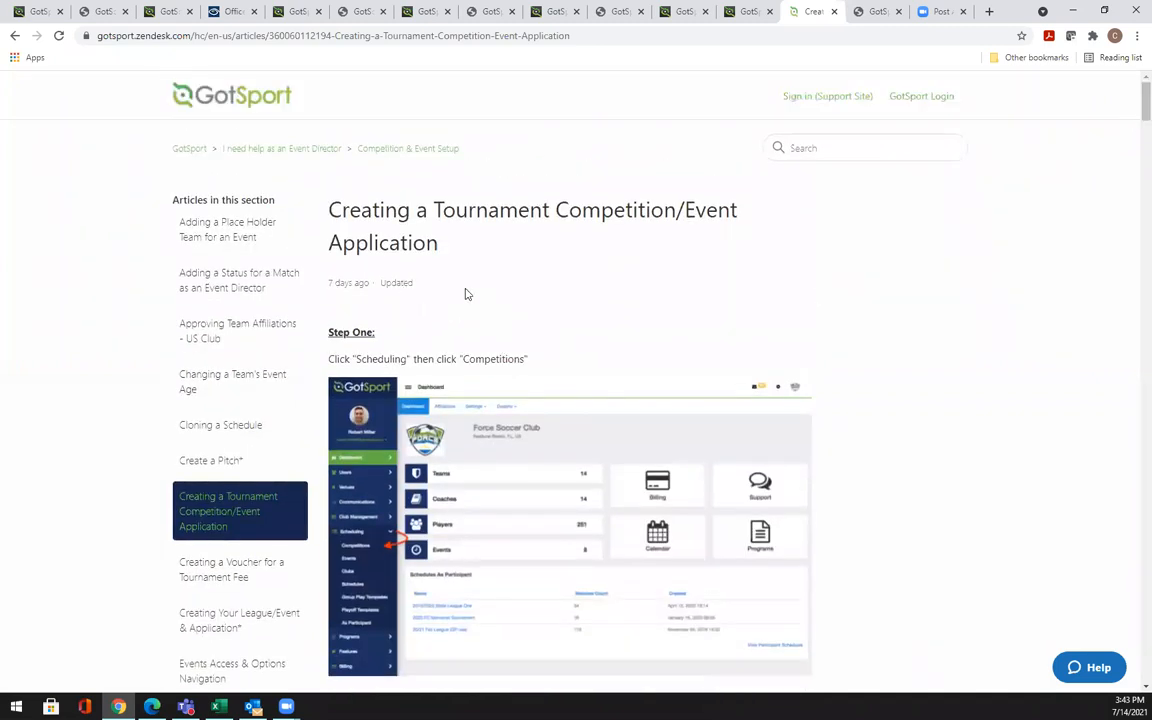
scroll(1134, 110, "down", 3)
scroll(1133, 146, "down", 10)
left_click_drag(1133, 192, 1134, 86)
Return to the GotSport tab with the governing body Dashboard and its five published schedules
key("ctrl+shift+Tab")
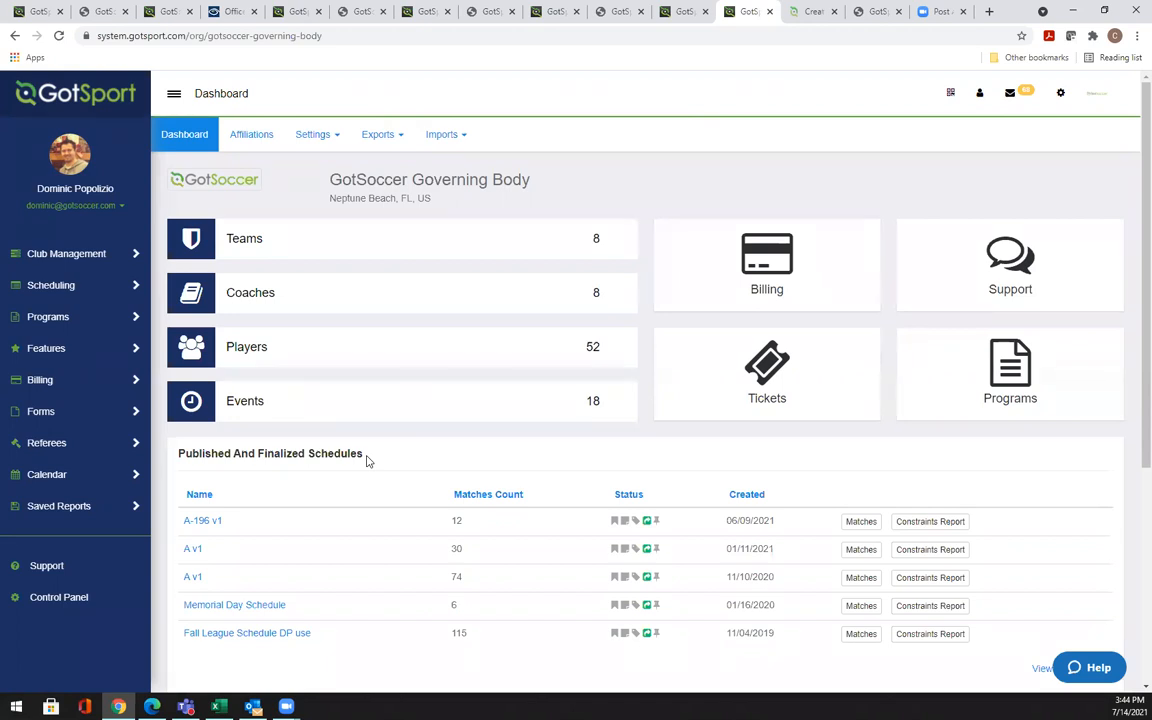
Open the 18-event list and try editing Demo Test Event, which returns 502 Bad Gateway
left_click(522, 417)
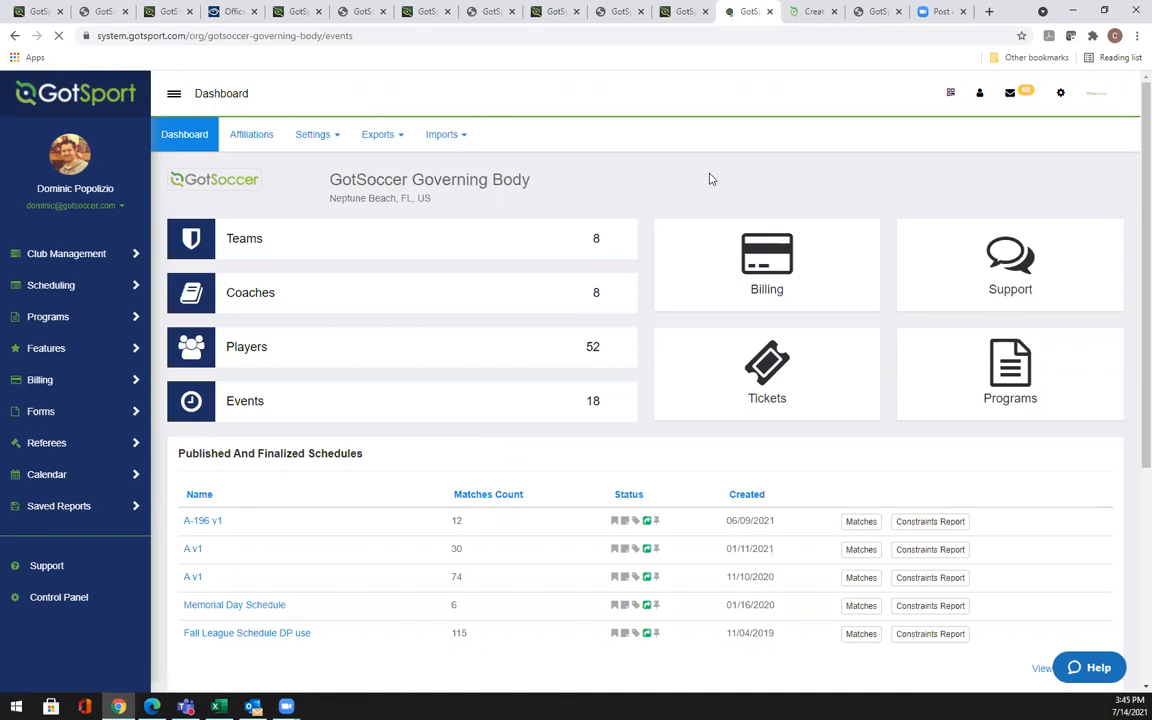
left_click(238, 438)
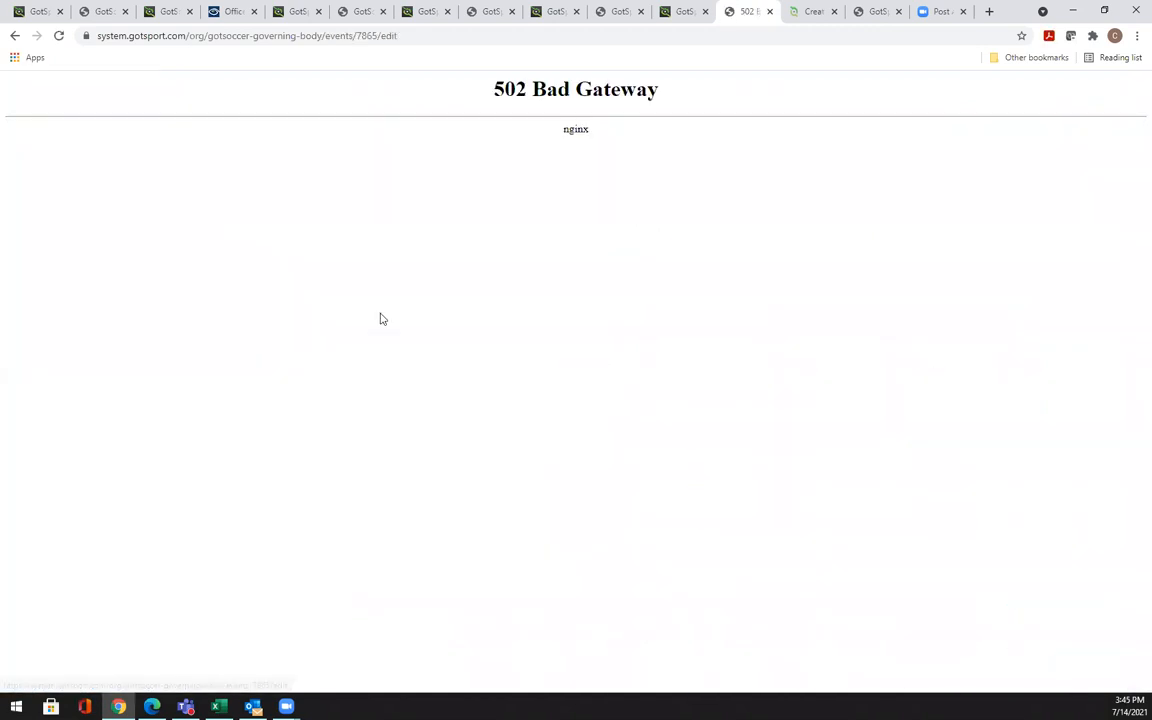
Go back from the 502 error to the Events list and request Demo Test Event again
left_click(19, 37)
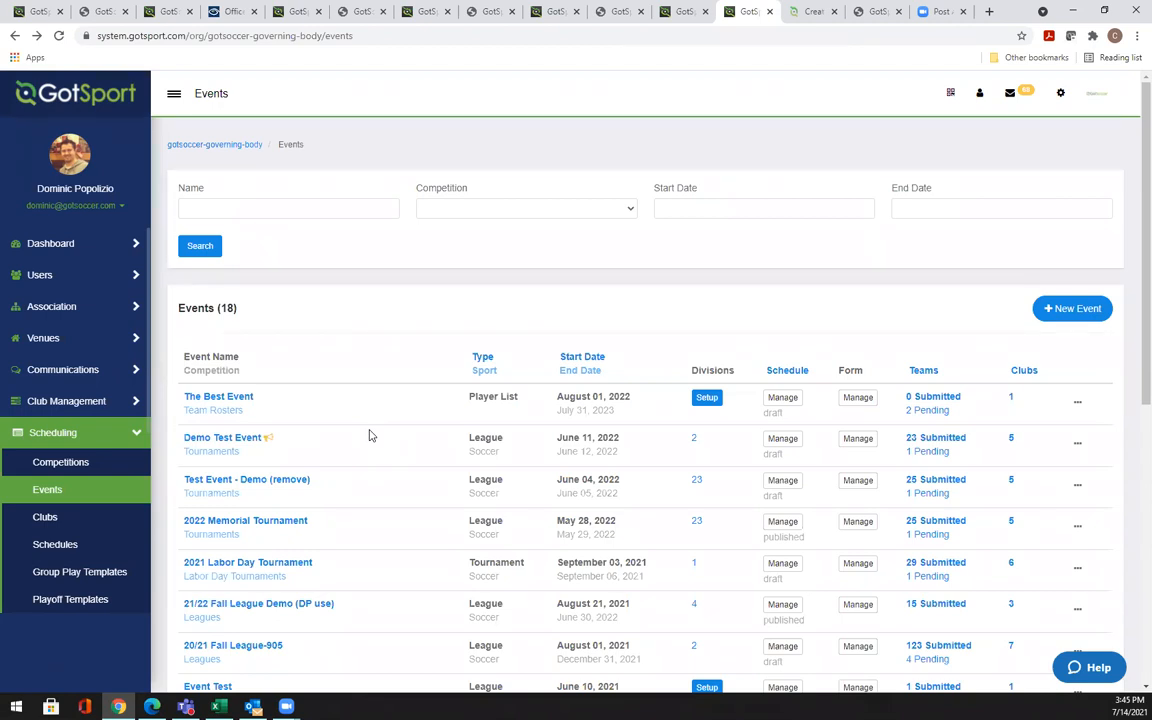
left_click(258, 438)
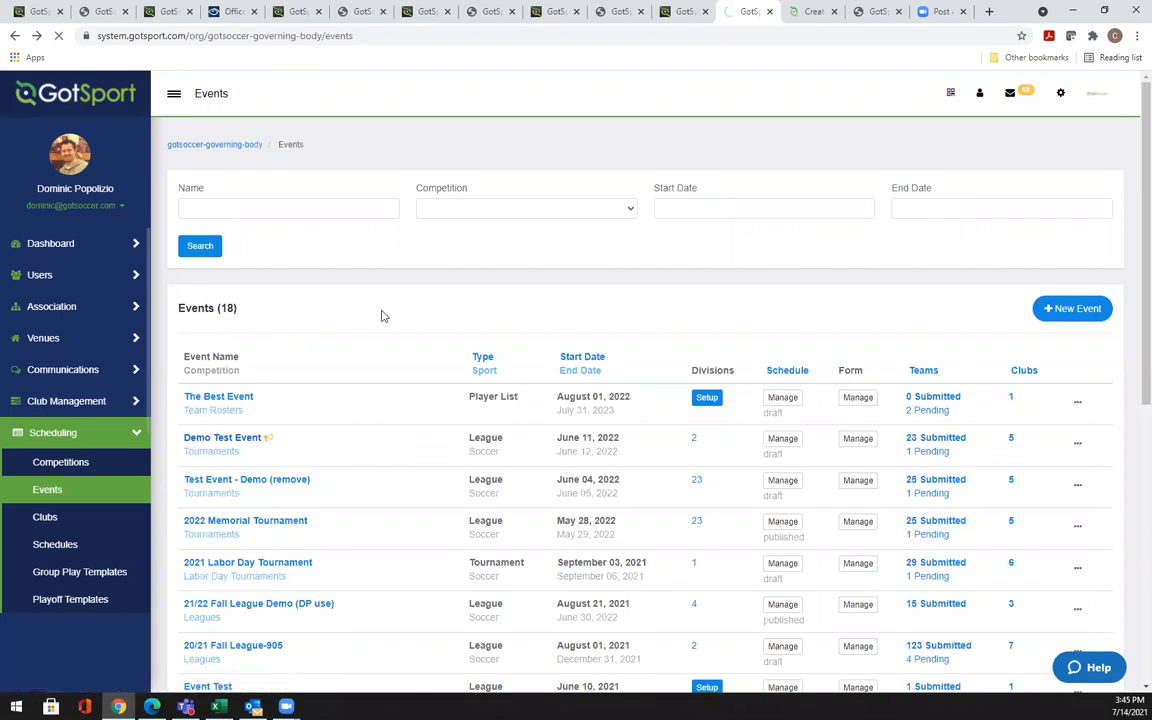